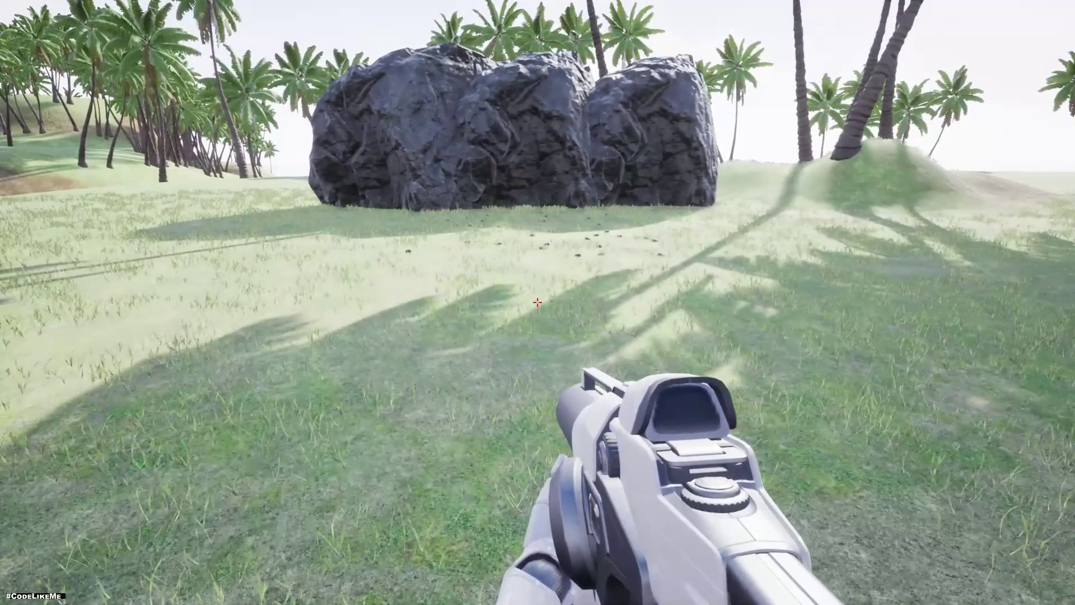
{"action": "key", "text": "w"}
{"action": "key", "text": "w"}
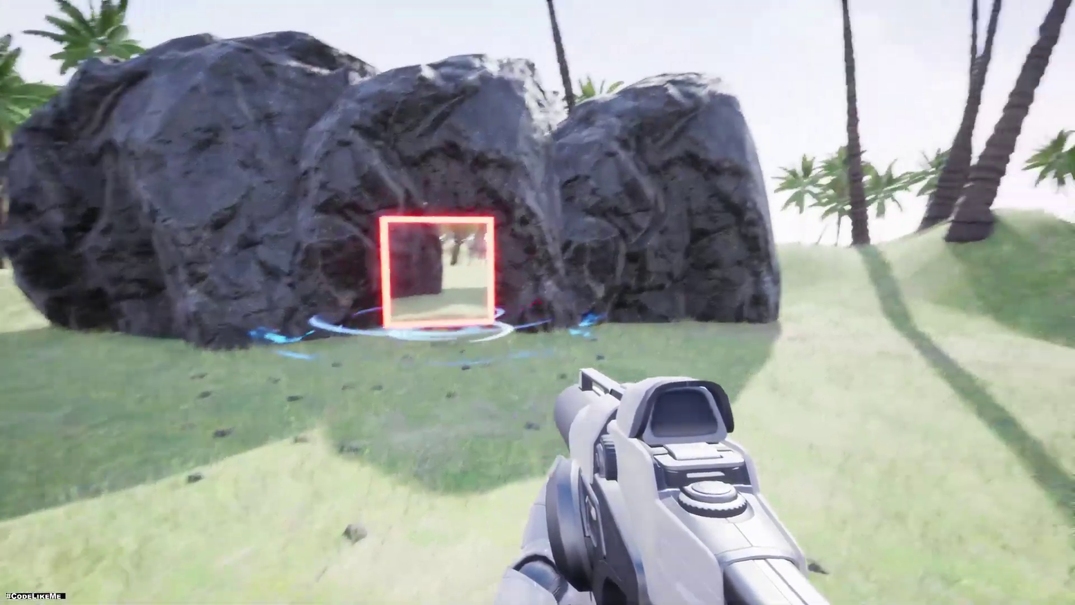
{"action": "key", "text": "w"}
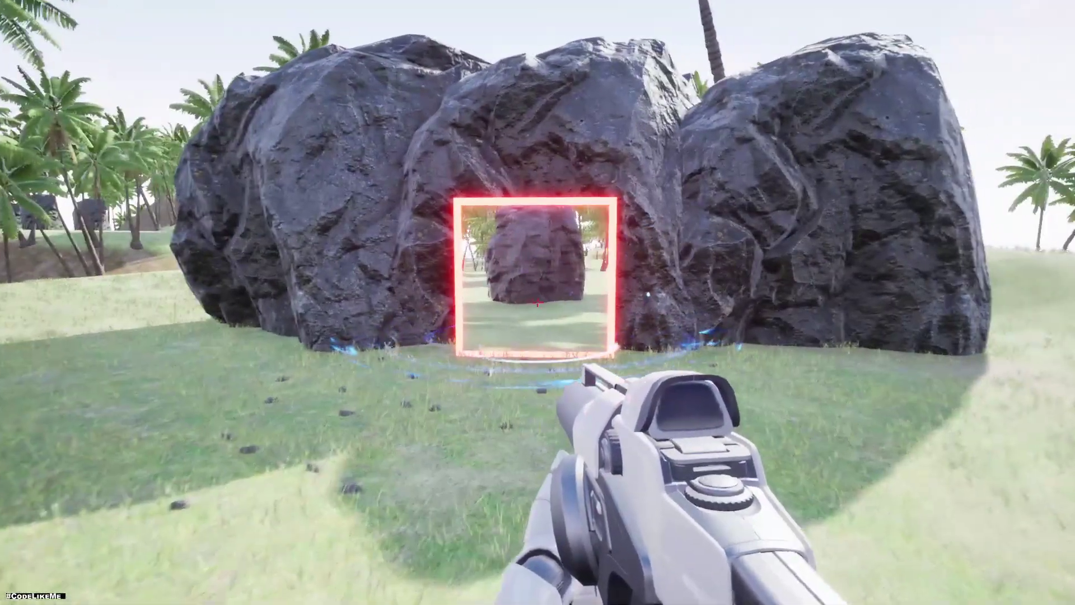
{"action": "key", "text": "w"}
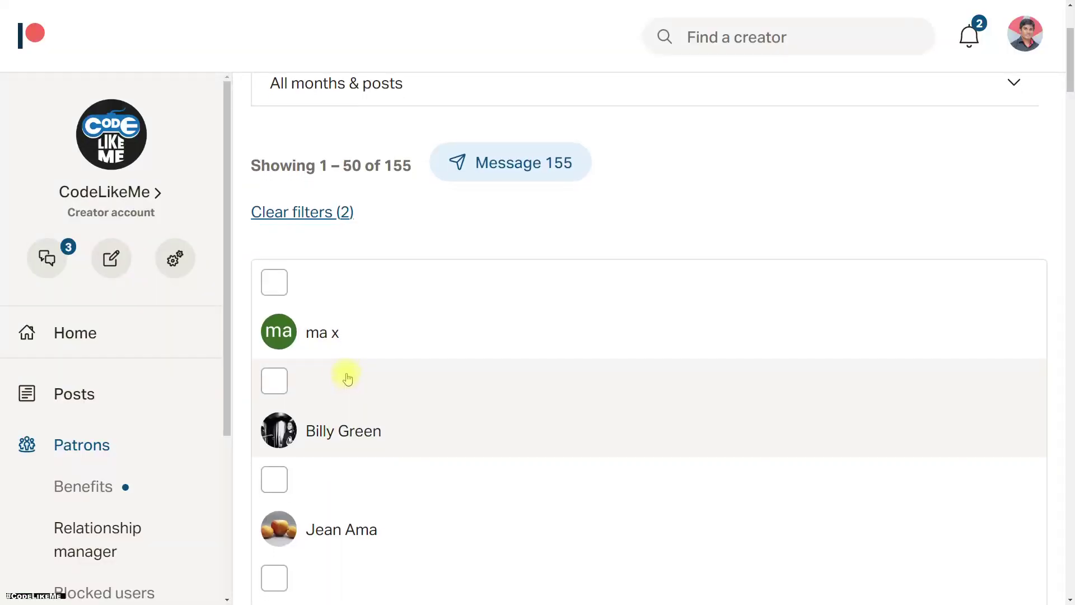
- Look through the list of patrons on the Patreon creator page
{"action": "scroll", "coordinate": [347, 377], "scroll_direction": "down", "scroll_amount": 20}
{"action": "scroll", "coordinate": [365, 372], "scroll_direction": "down", "scroll_amount": 20}
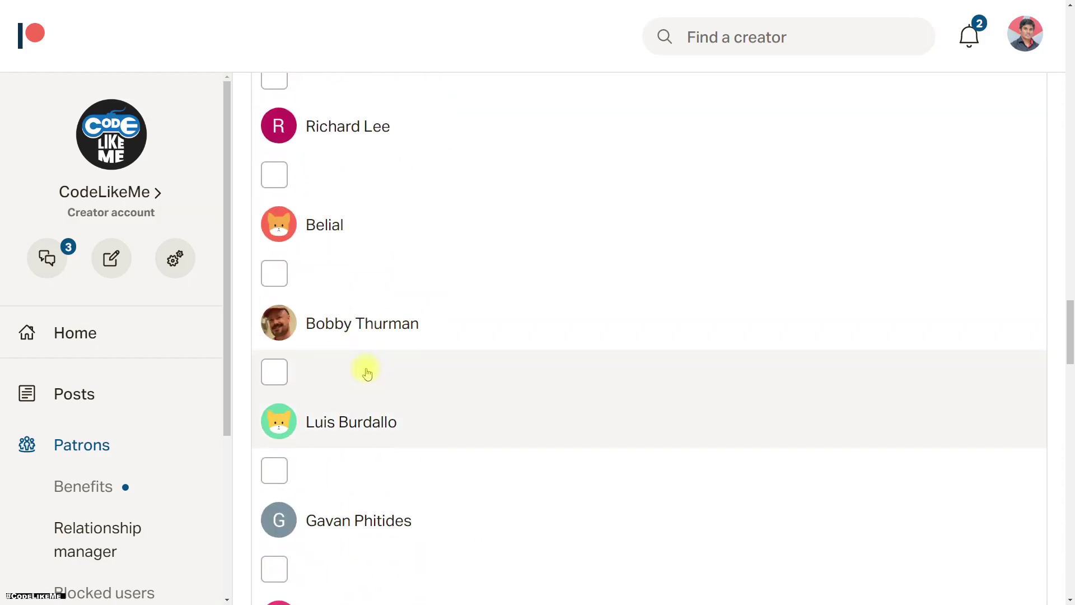
{"action": "scroll", "coordinate": [444, 247], "scroll_direction": "up", "scroll_amount": 20}
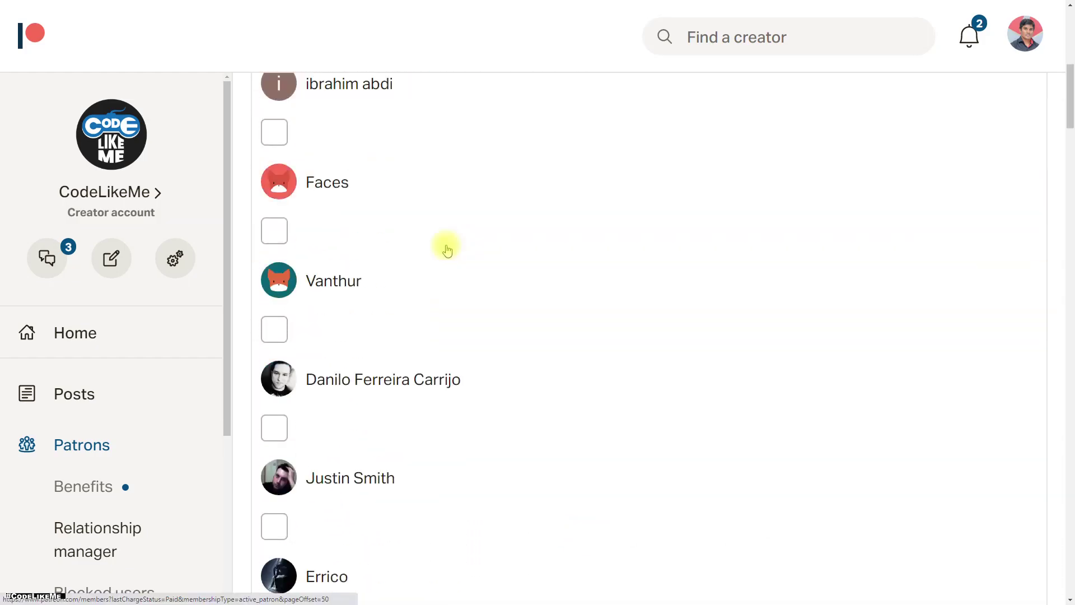
{"action": "scroll", "coordinate": [520, 285], "scroll_direction": "down", "scroll_amount": 20}
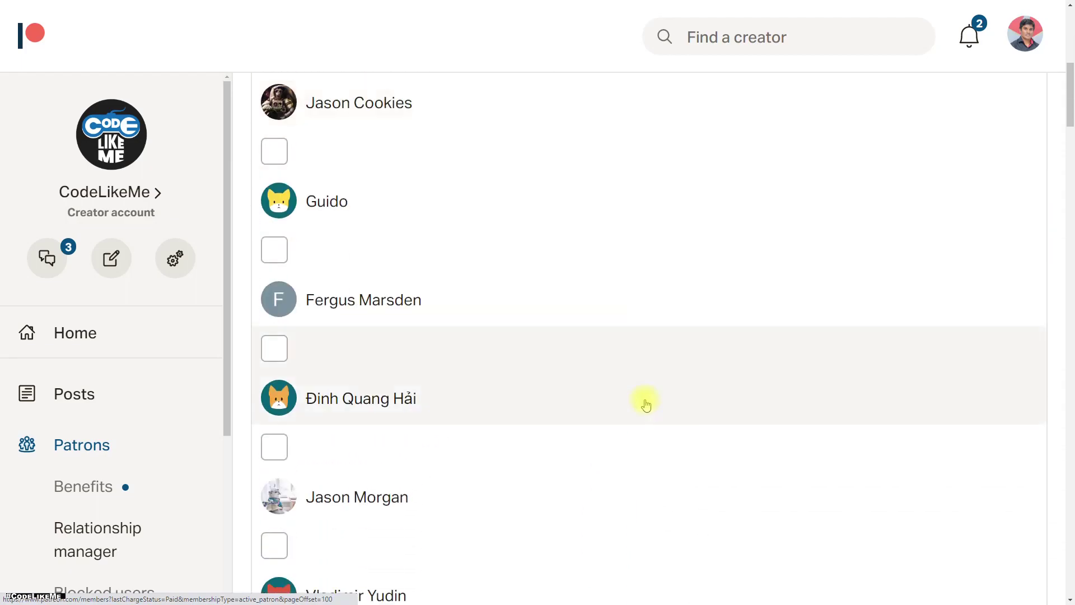
{"action": "scroll", "coordinate": [649, 403], "scroll_direction": "down", "scroll_amount": 20}
{"action": "scroll", "coordinate": [663, 409], "scroll_direction": "down", "scroll_amount": 20}
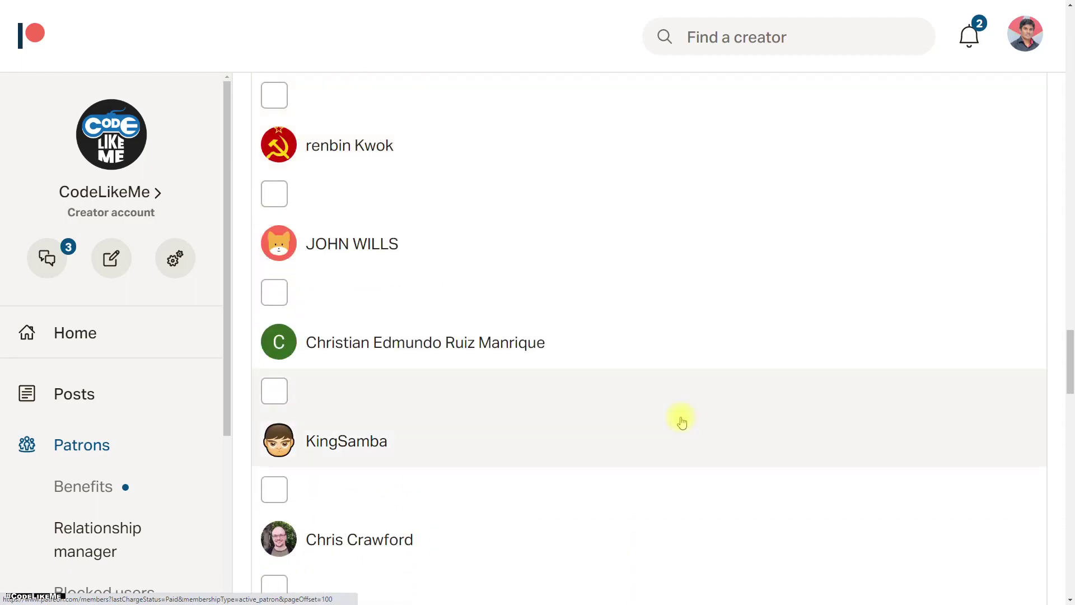
{"action": "scroll", "coordinate": [607, 257], "scroll_direction": "down", "scroll_amount": 10}
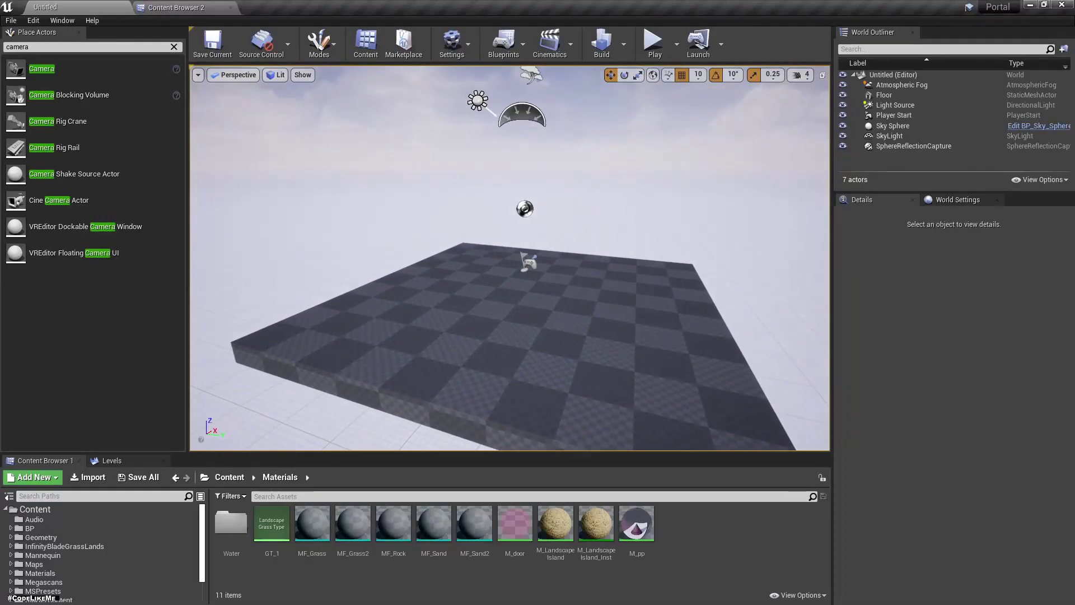
- Delete the Player Start and SphereReflectionCapture actors from the untitled level and clear the actor search
{"action": "left_click", "coordinate": [45, 510]}
{"action": "right_click_drag", "start_coordinate": [330, 409], "coordinate": [583, 384]}
{"action": "left_click", "coordinate": [530, 298]}
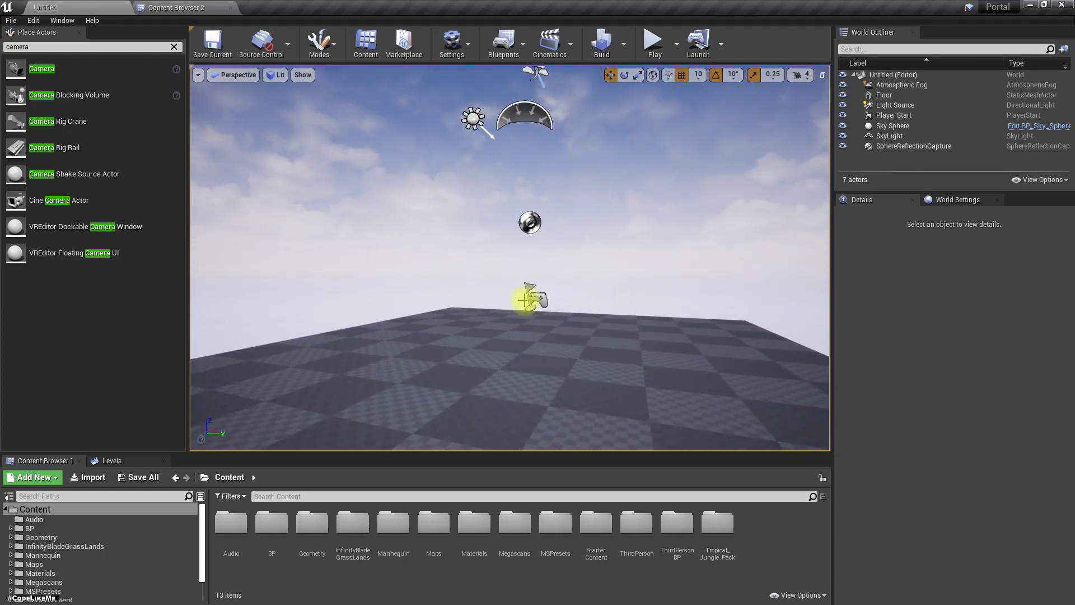
{"action": "key", "text": "Delete"}
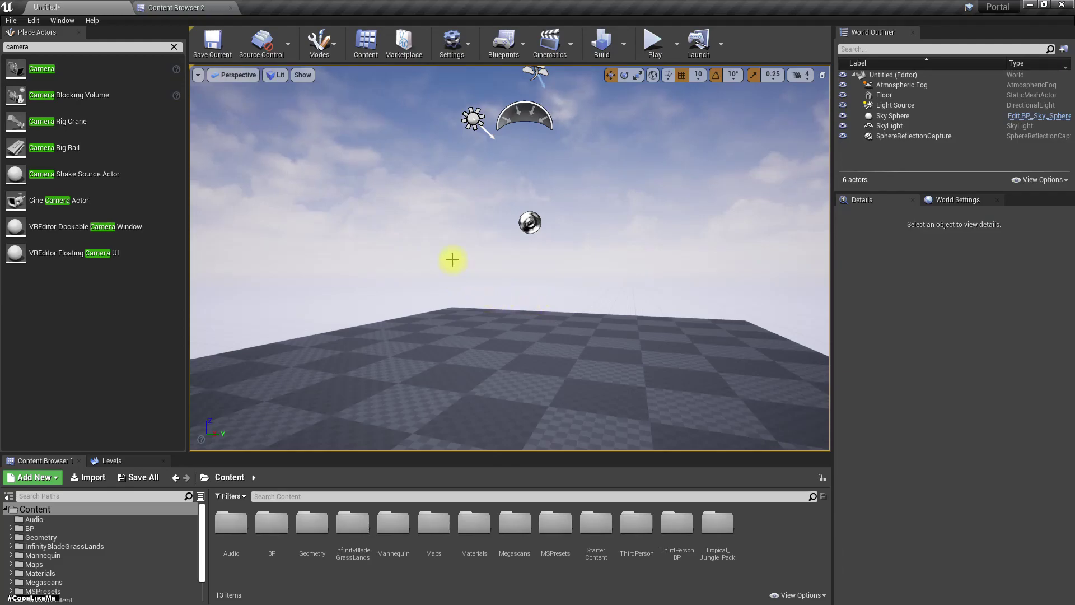
{"action": "left_click", "coordinate": [530, 222]}
{"action": "key", "text": "Delete"}
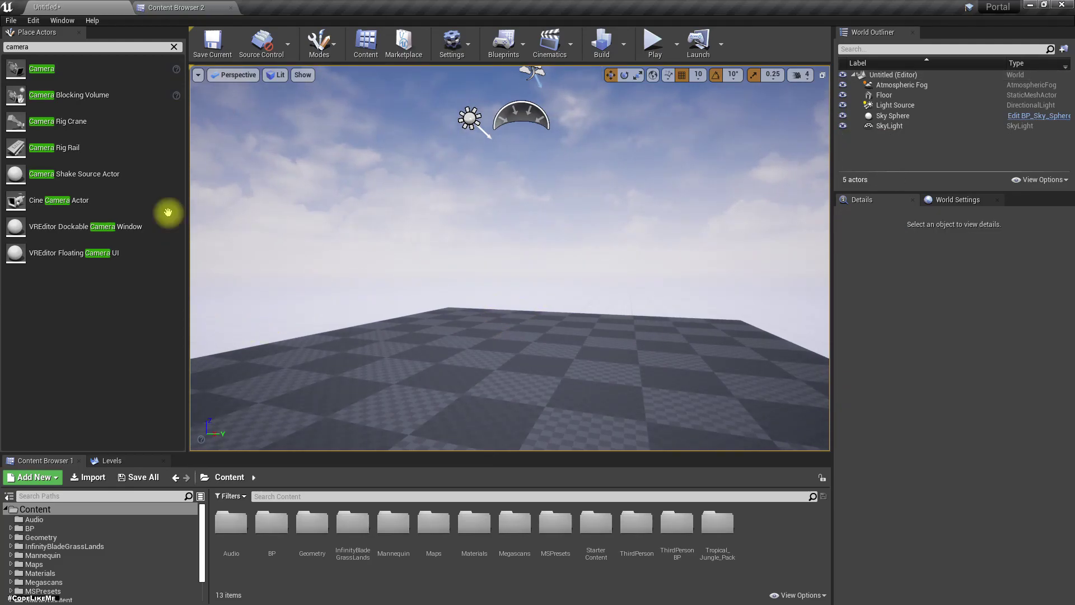
{"action": "left_click", "coordinate": [174, 46]}
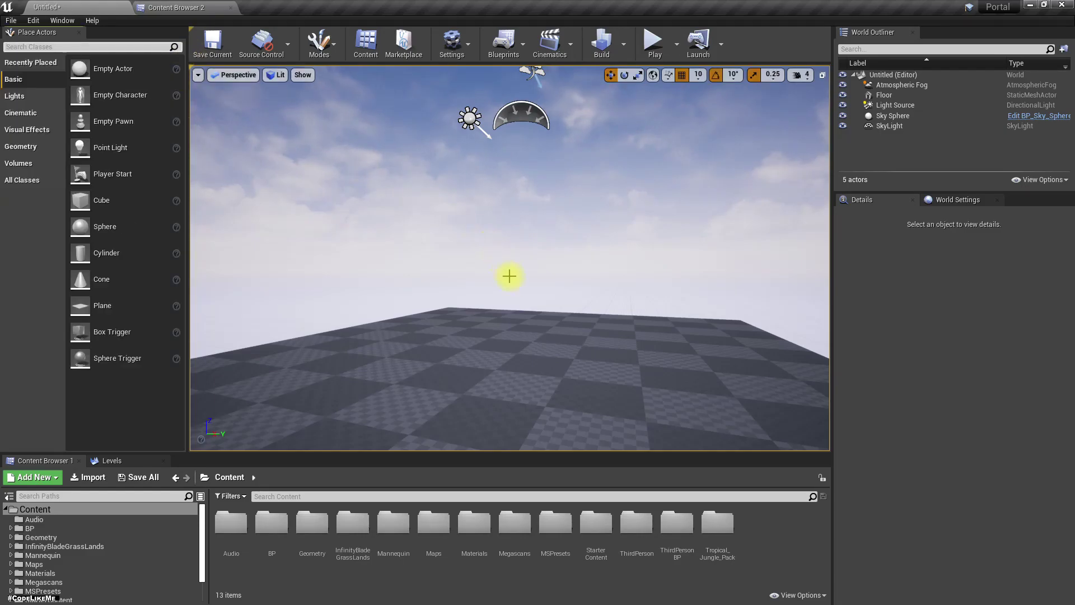
{"action": "right_click_drag", "start_coordinate": [511, 310], "coordinate": [504, 316]}
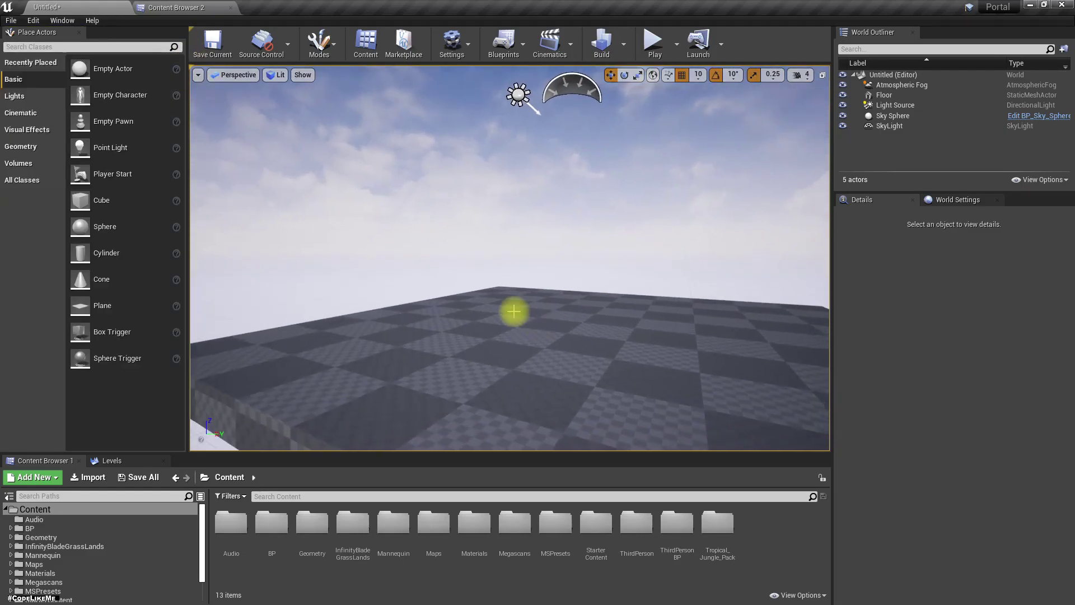
- Create a folder named Portal inside the BP content folder
{"action": "left_click", "coordinate": [177, 6]}
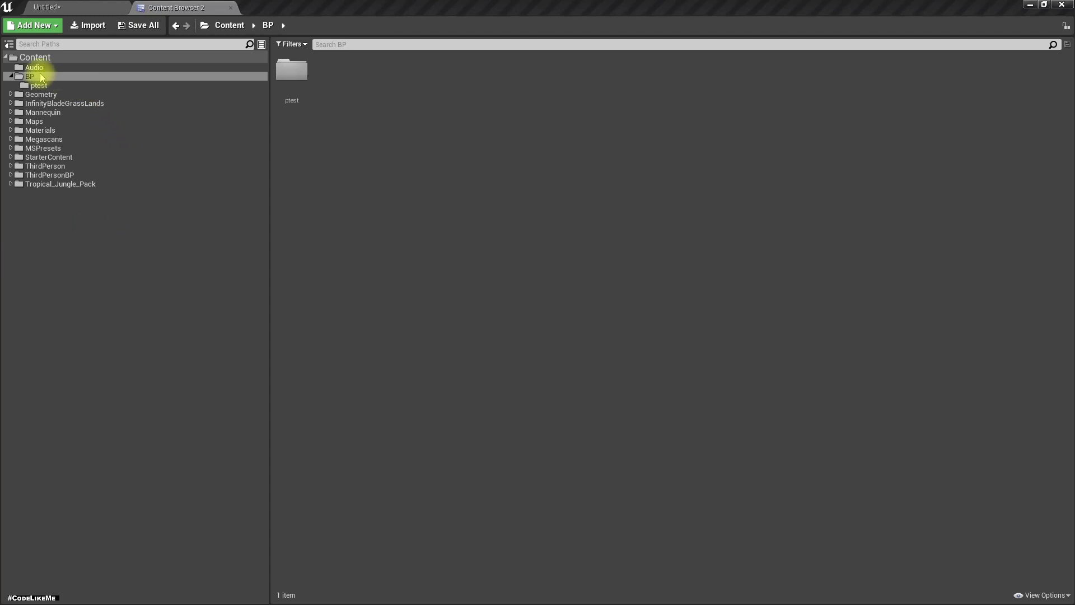
{"action": "left_click", "coordinate": [37, 77]}
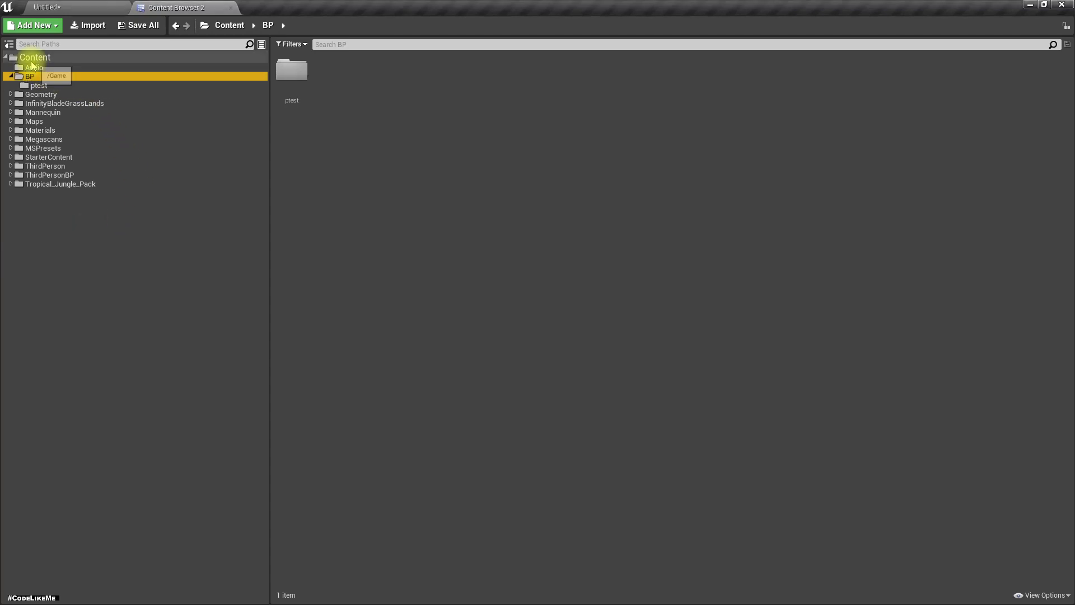
{"action": "left_click", "coordinate": [34, 57]}
{"action": "left_click", "coordinate": [30, 76]}
{"action": "right_click", "coordinate": [392, 160]}
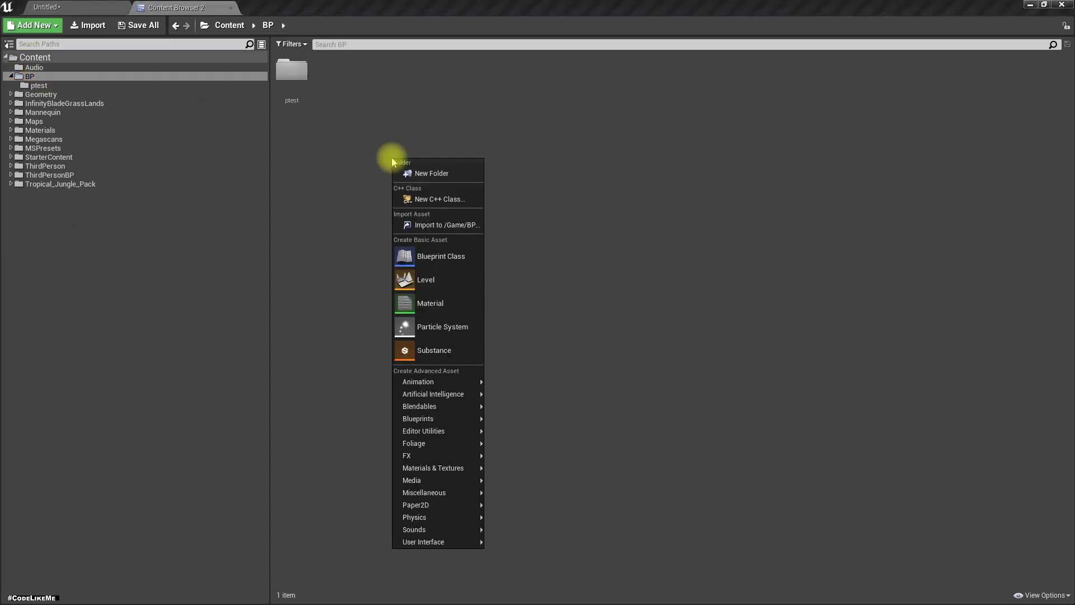
{"action": "left_click", "coordinate": [430, 173]}
{"action": "type", "text": "Portal"}
{"action": "key", "text": "Return"}
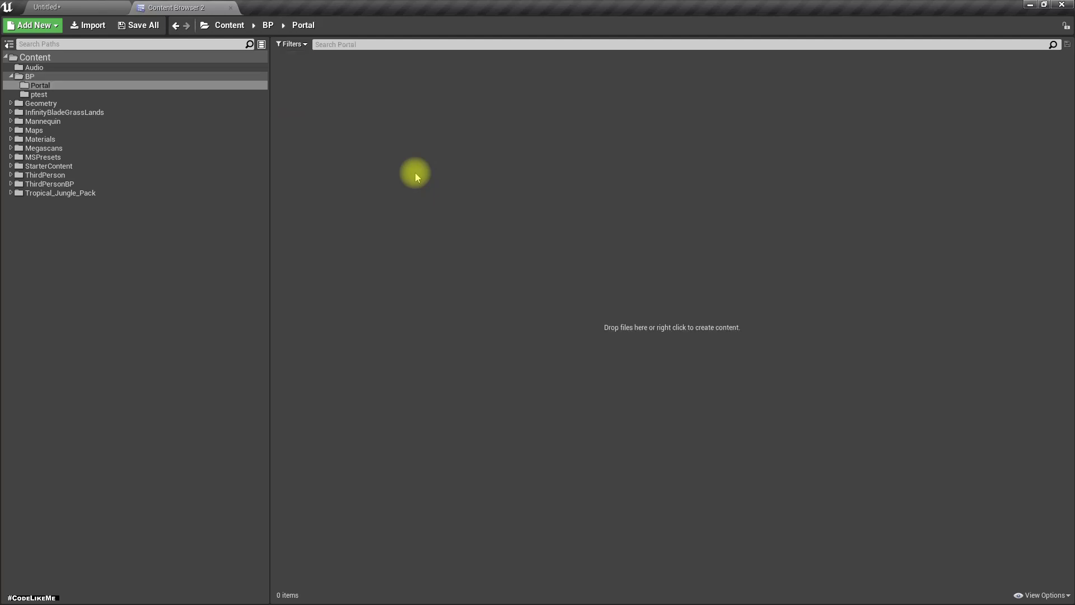
- Save the current level in the Maps folder as portal_test
{"action": "left_click", "coordinate": [104, 7]}
{"action": "key", "text": "ctrl+s"}
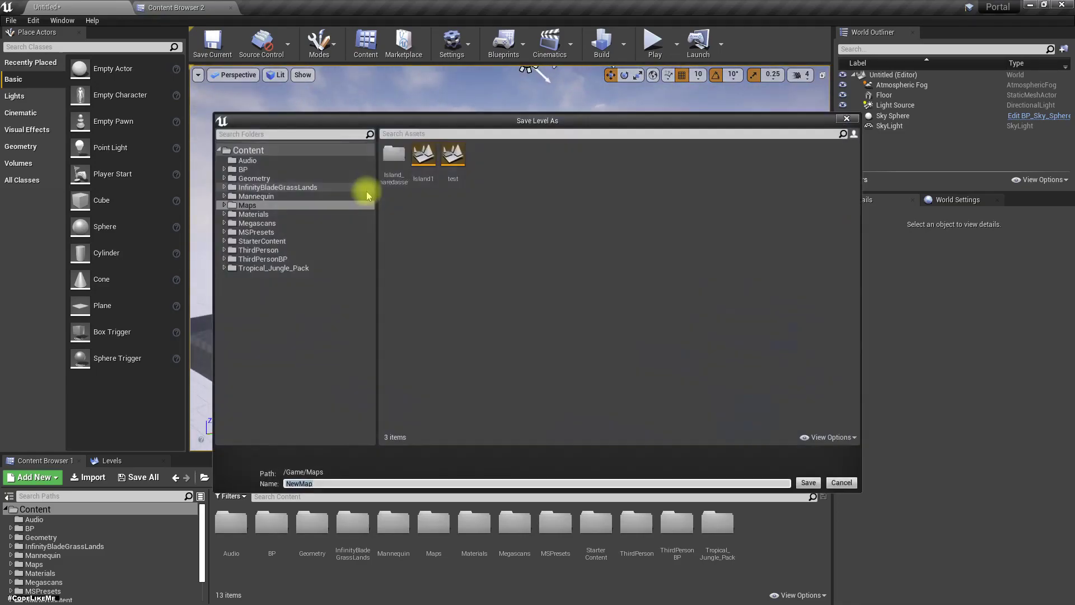
{"action": "type", "text": "p"}
{"action": "key", "text": "Return"}
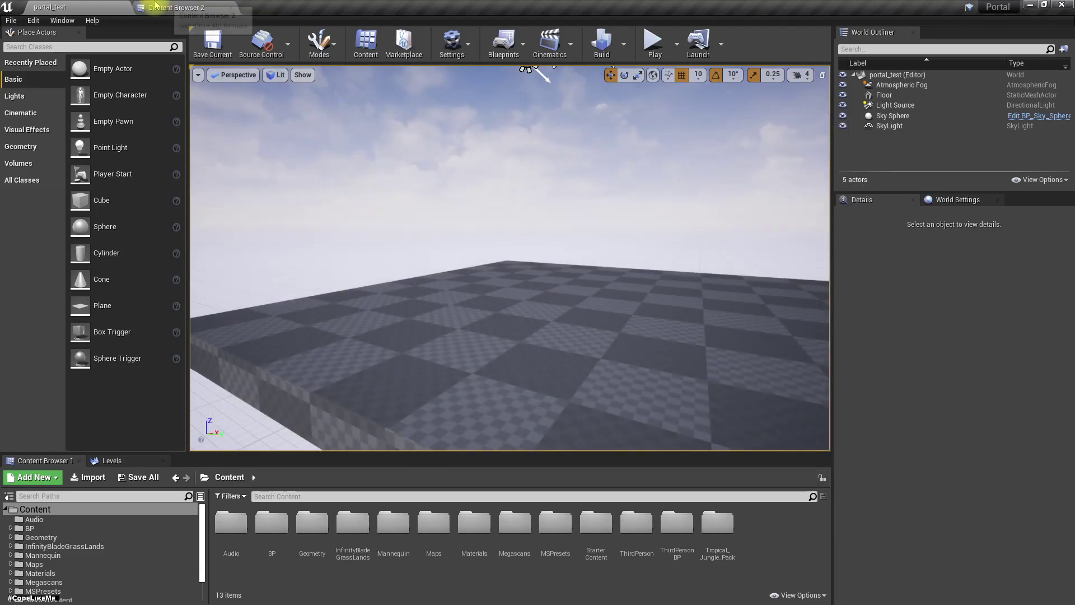
- Create an Actor Blueprint class named BP_Portal in the BP/Portal folder and open it for editing
{"action": "left_click", "coordinate": [157, 6]}
{"action": "right_click", "coordinate": [334, 120]}
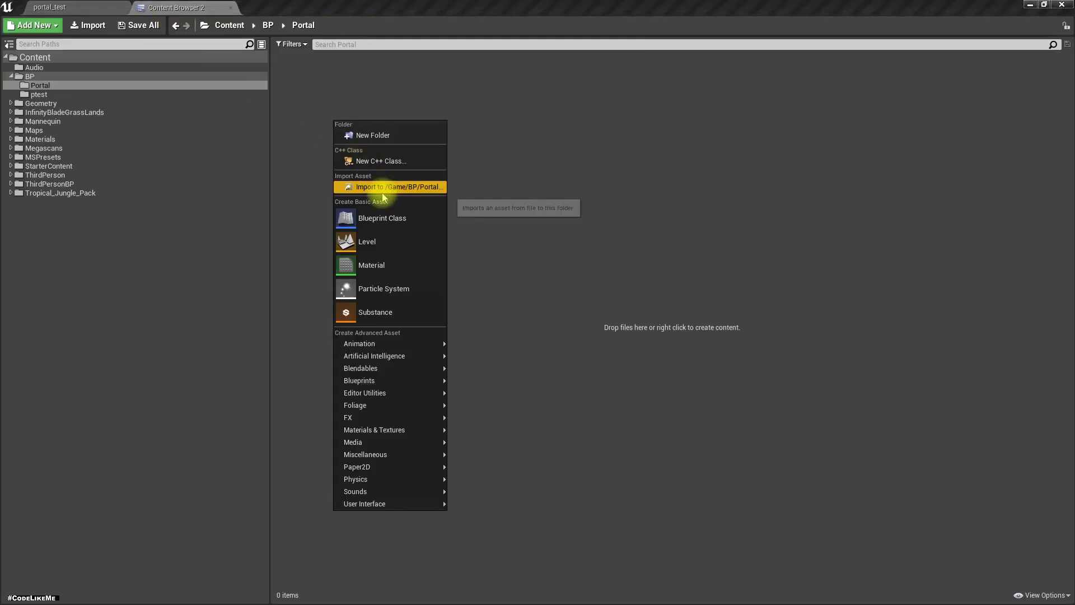
{"action": "left_click", "coordinate": [385, 217]}
{"action": "left_click", "coordinate": [413, 214]}
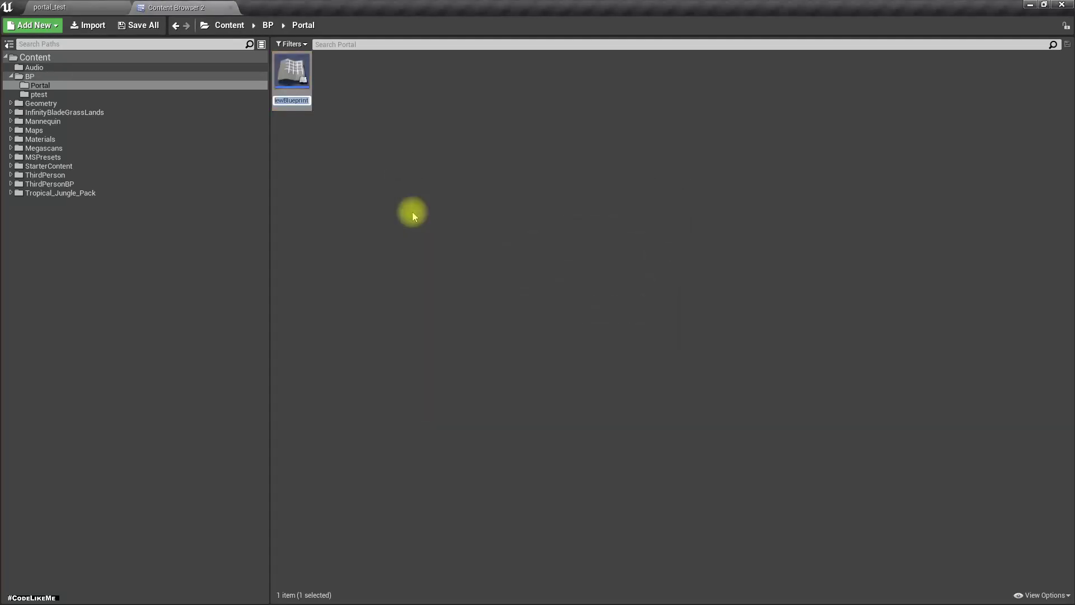
{"action": "type", "text": "BP_Portal"}
{"action": "key", "text": "Return"}
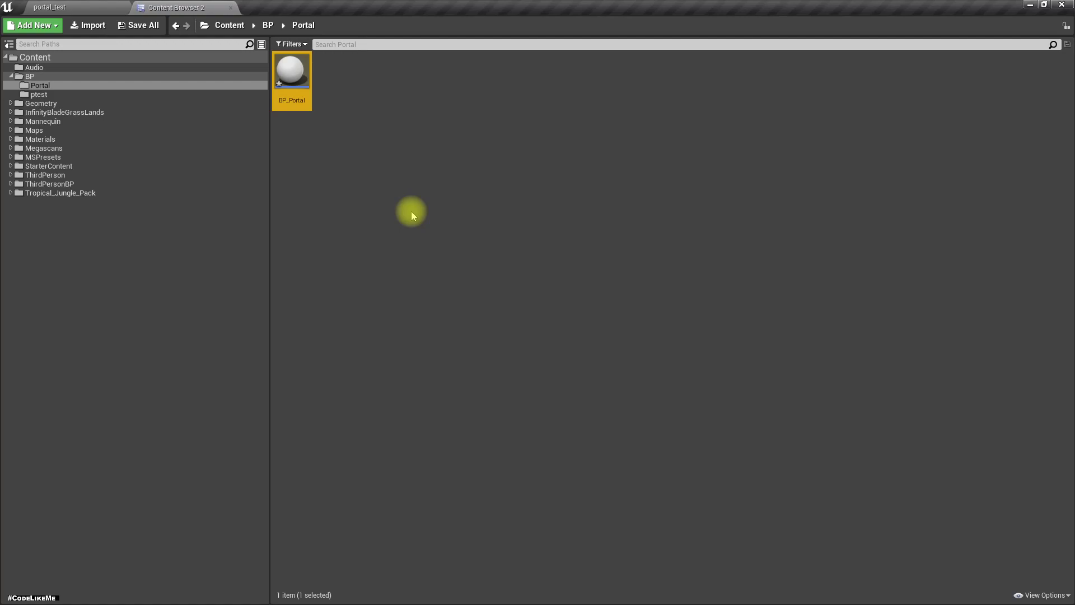
{"action": "key", "text": "Return"}
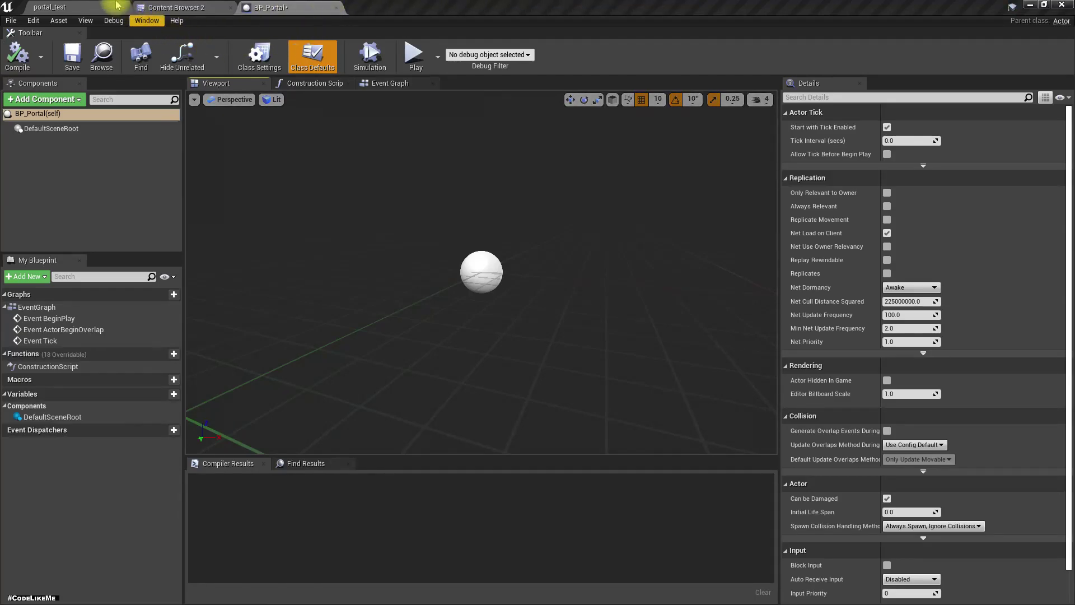
{"action": "middle_click_drag", "start_coordinate": [438, 258], "coordinate": [443, 205]}
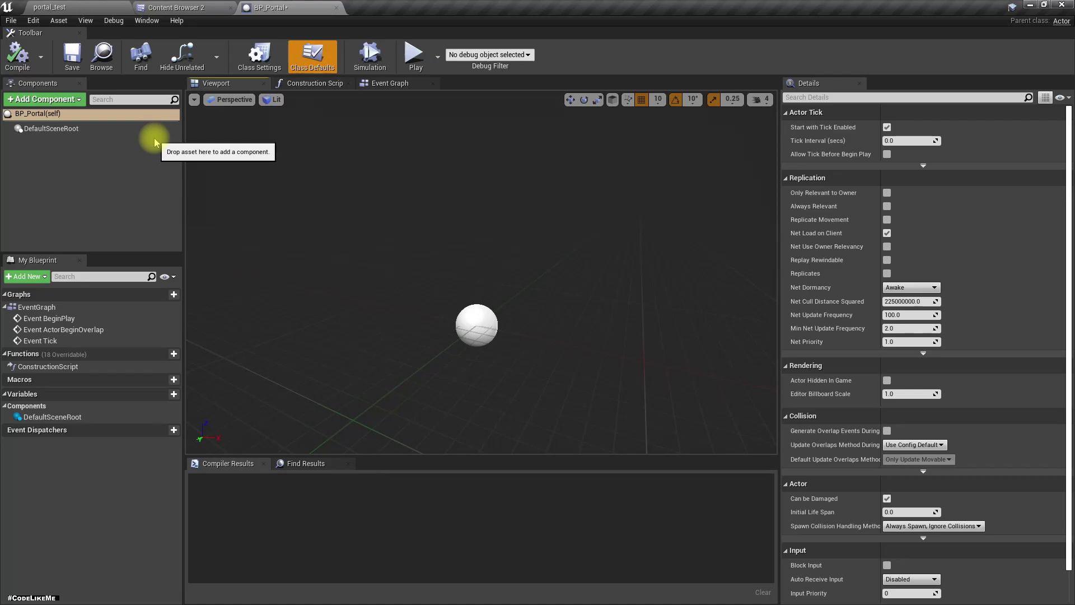
{"action": "left_click", "coordinate": [37, 100]}
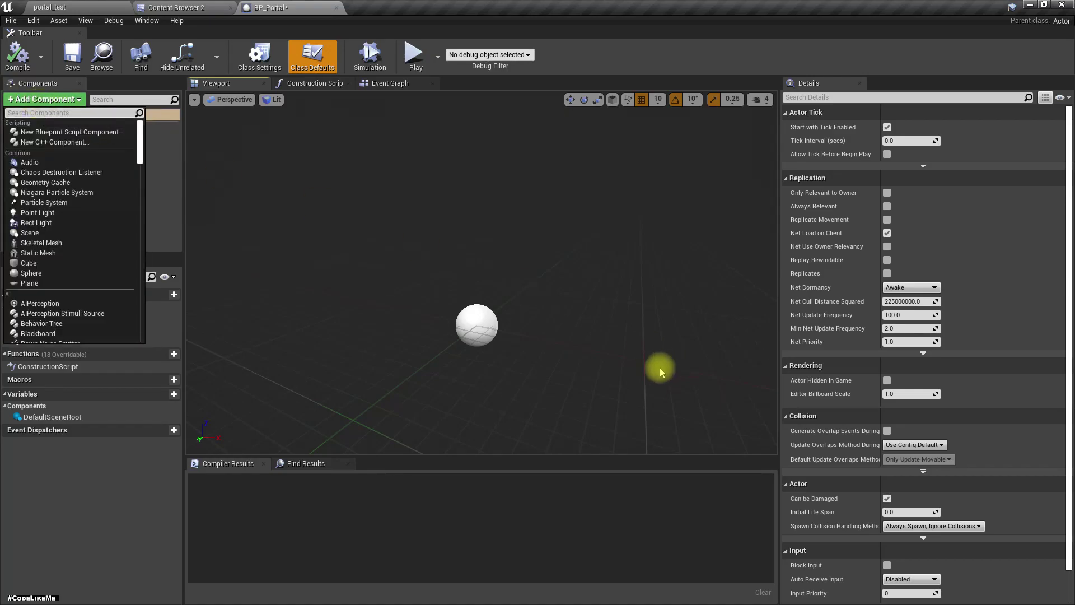
{"action": "left_click_drag", "start_coordinate": [668, 365], "coordinate": [627, 366]}
{"action": "mouse_move", "coordinate": [634, 371]}
{"action": "right_mouse_down"}
{"action": "mouse_move", "coordinate": [689, 368]}
{"action": "mouse_move", "coordinate": [634, 371]}
{"action": "right_mouse_up"}
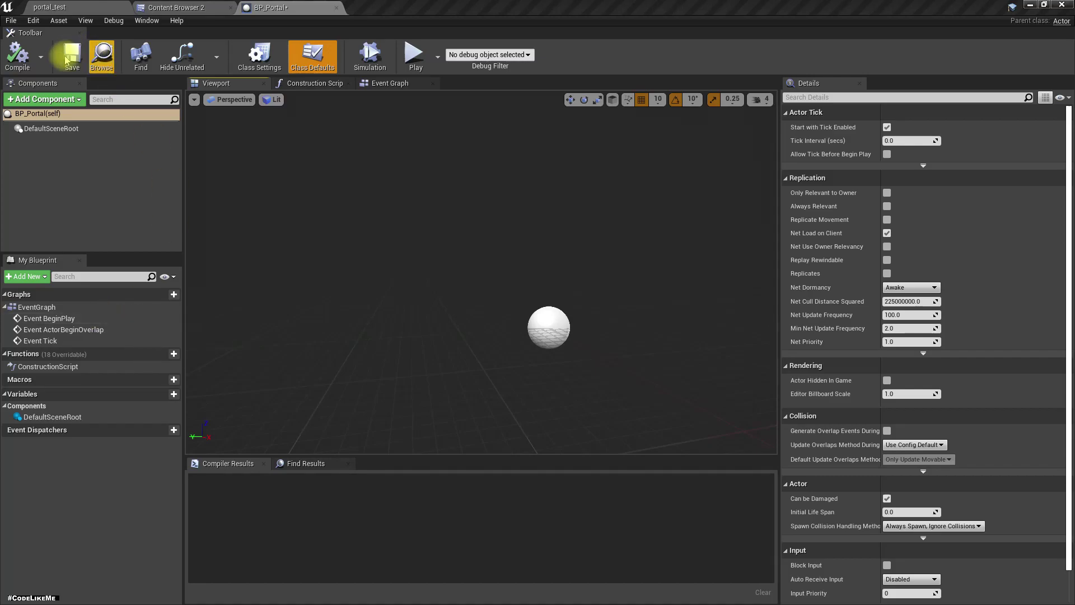
- Add a Scene component under DefaultSceneRoot in BP_Portal and name it door1
{"action": "left_click", "coordinate": [35, 101]}
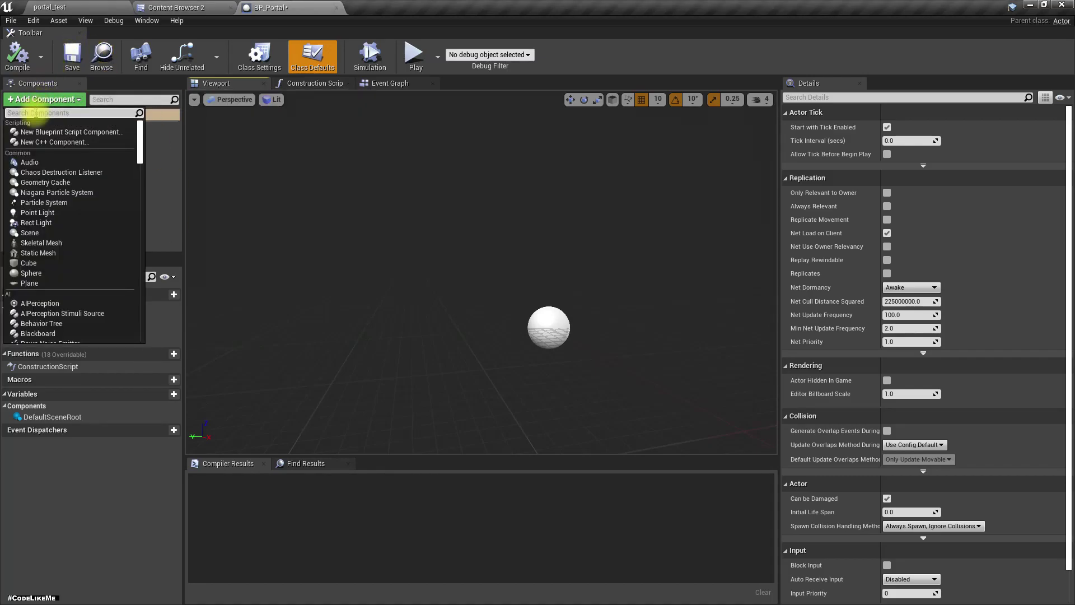
{"action": "type", "text": "scene"}
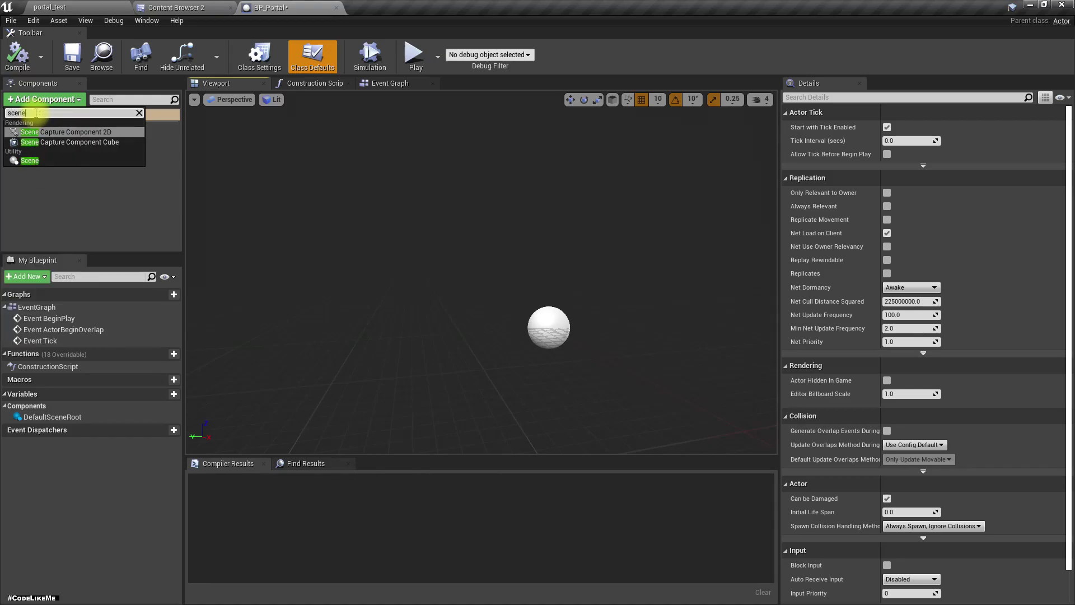
{"action": "key", "text": "Down"}
{"action": "key", "text": "Down"}
{"action": "key", "text": "Return"}
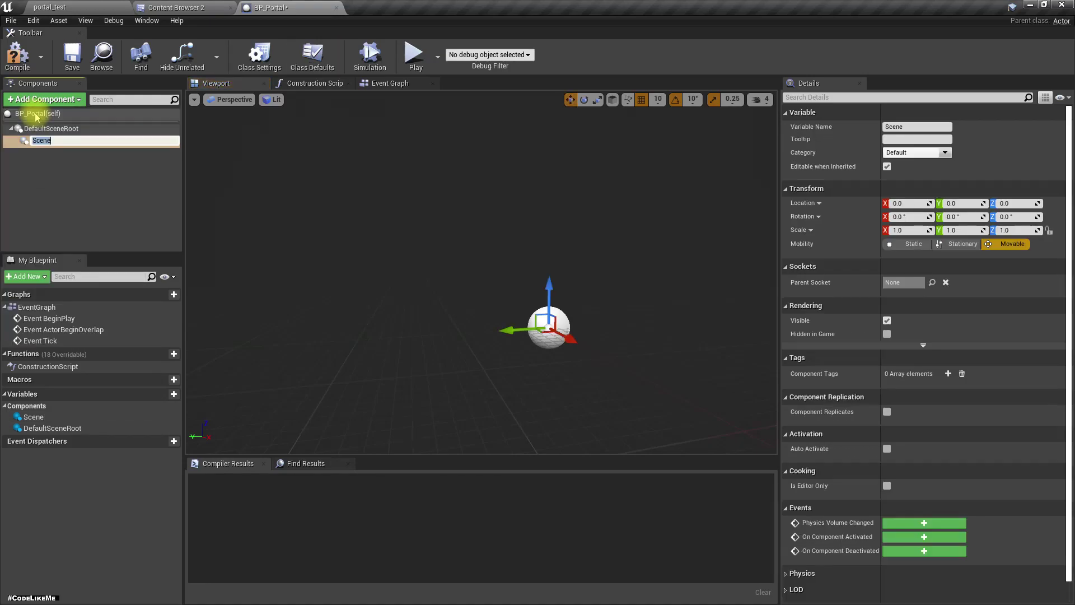
{"action": "type", "text": "door1"}
{"action": "key", "text": "Return"}
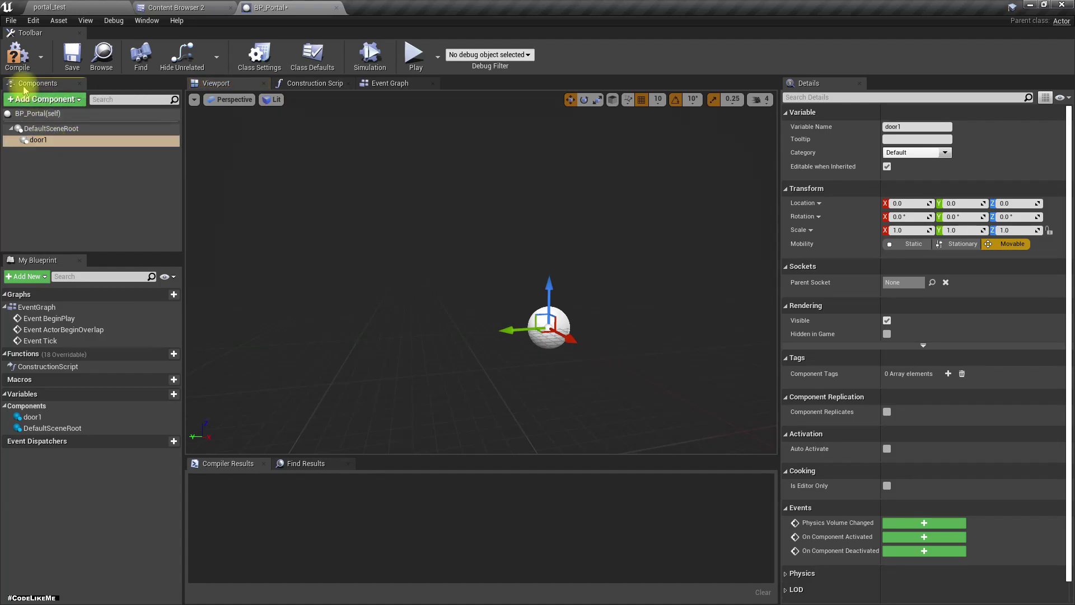
- Add another Scene component as a child of door1, keeping its default name
{"action": "left_click", "coordinate": [32, 100]}
{"action": "type", "text": "s"}
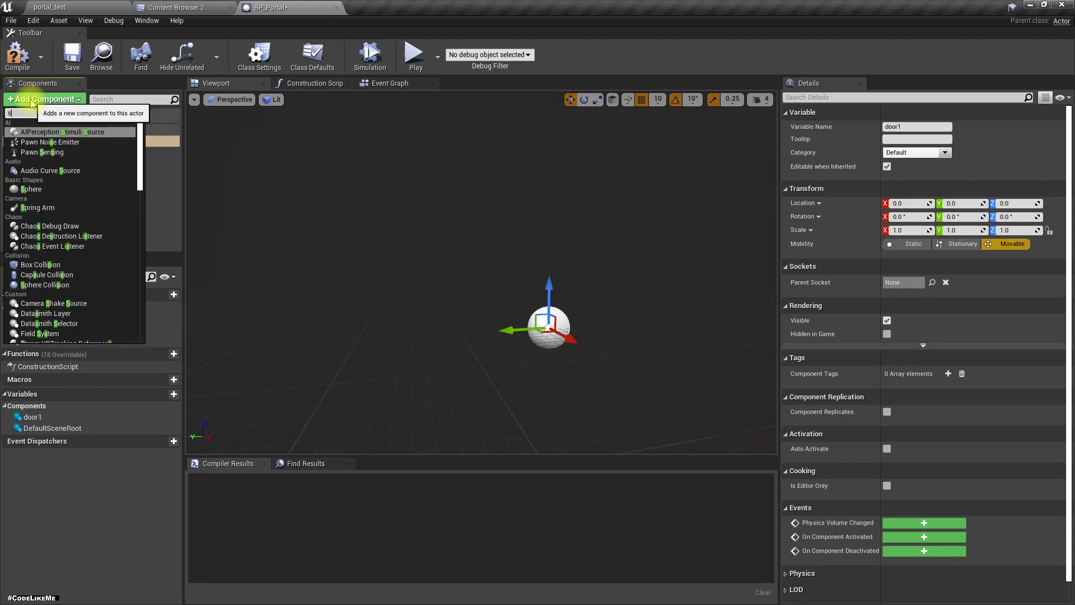
{"action": "type", "text": "cene"}
{"action": "key", "text": "Down"}
{"action": "key", "text": "Down"}
{"action": "key", "text": "Return"}
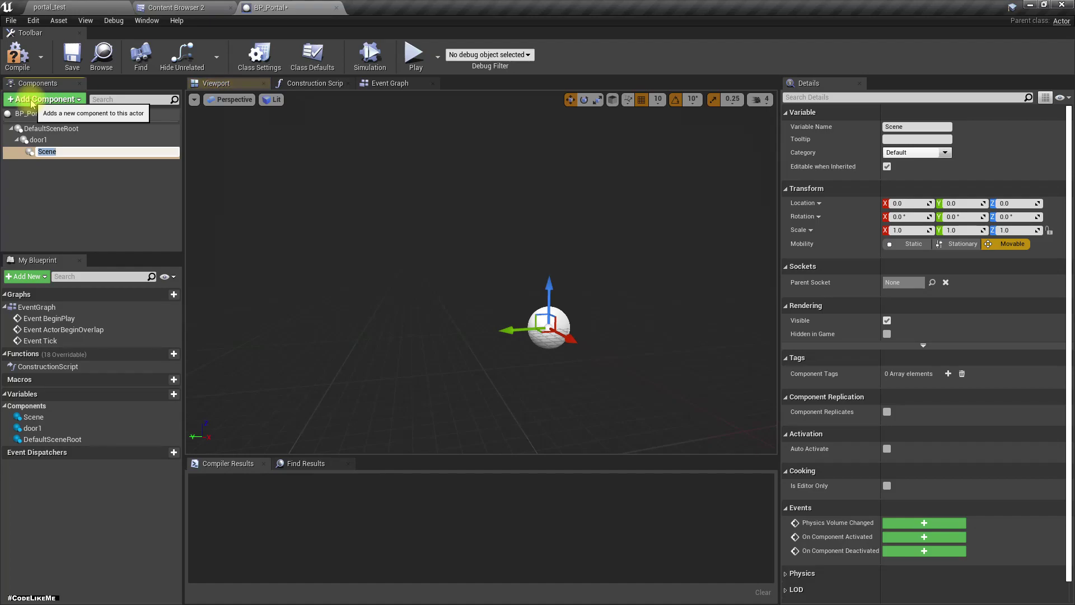
{"action": "key", "text": "Return"}
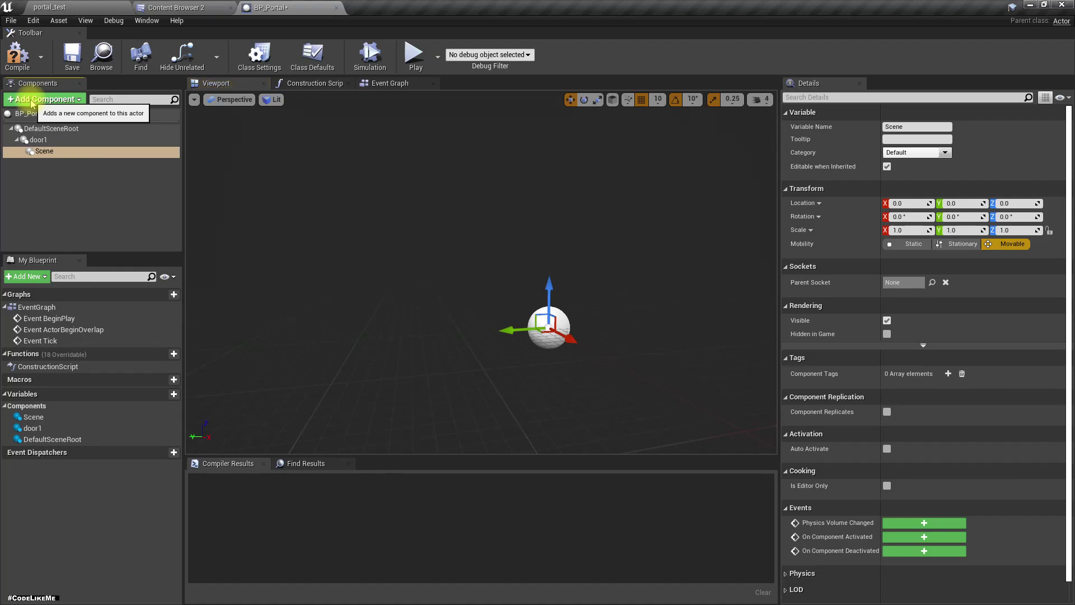
- Delete the Scene component nested under door1
{"action": "left_click", "coordinate": [45, 150]}
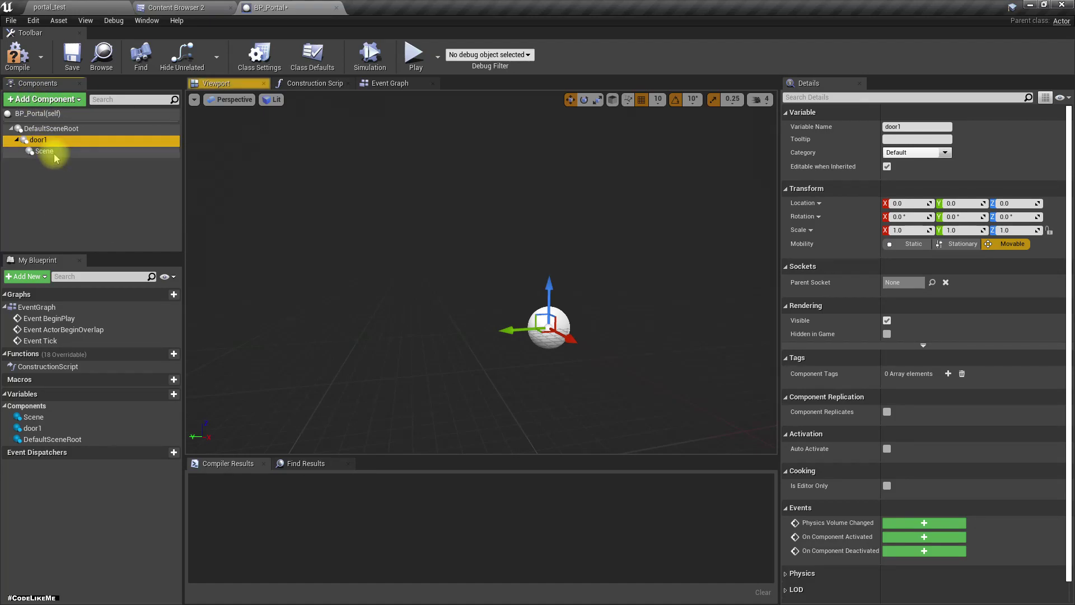
{"action": "key", "text": "Delete"}
{"action": "left_click", "coordinate": [50, 141]}
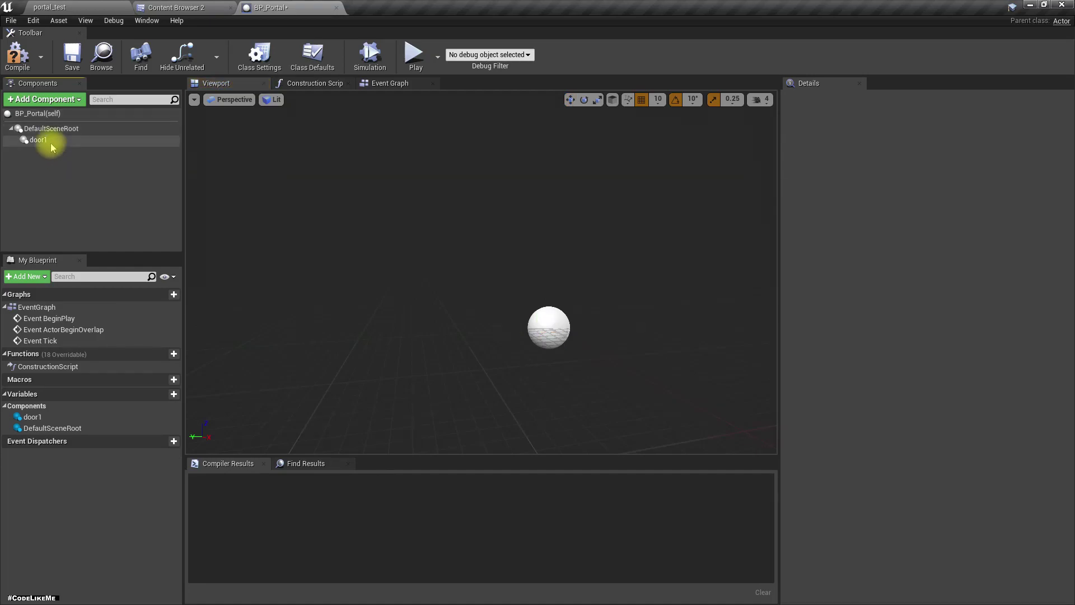
- Add a Plane component as a child of door1
{"action": "left_click", "coordinate": [42, 99]}
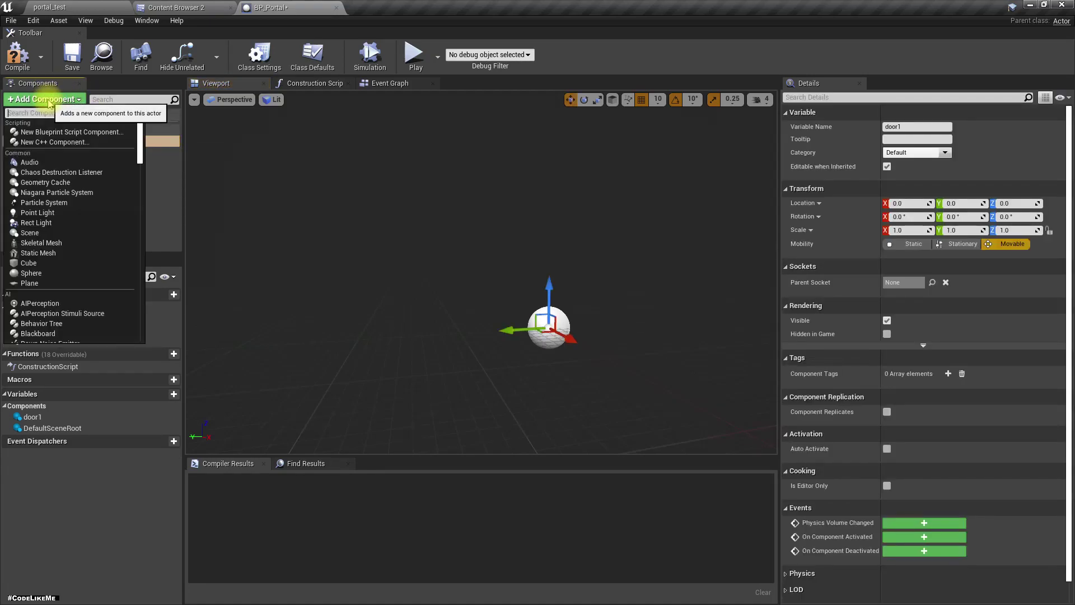
{"action": "type", "text": "plane"}
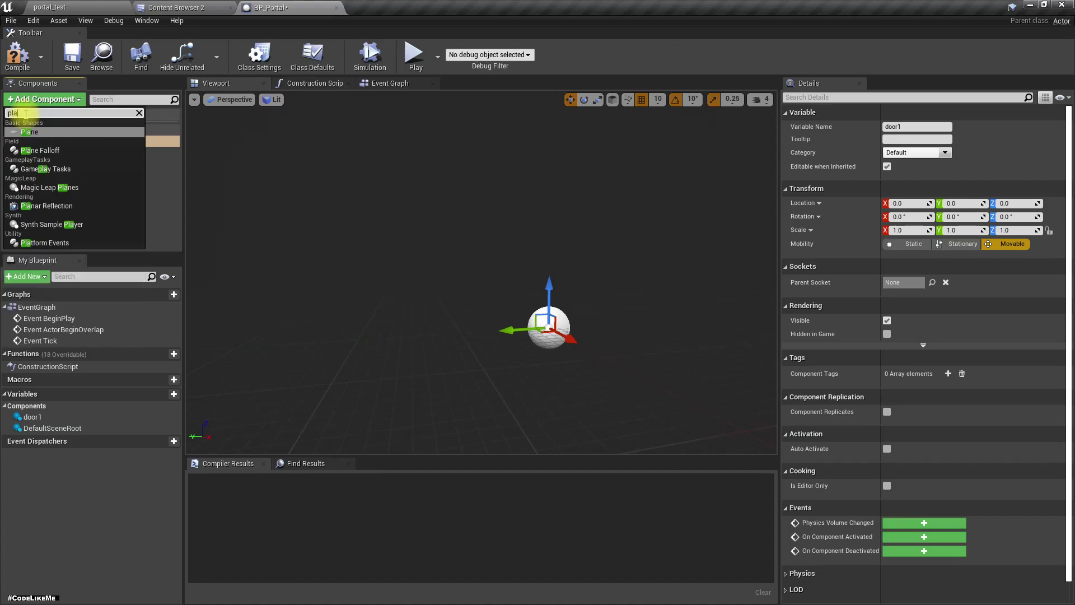
{"action": "left_click", "coordinate": [50, 132]}
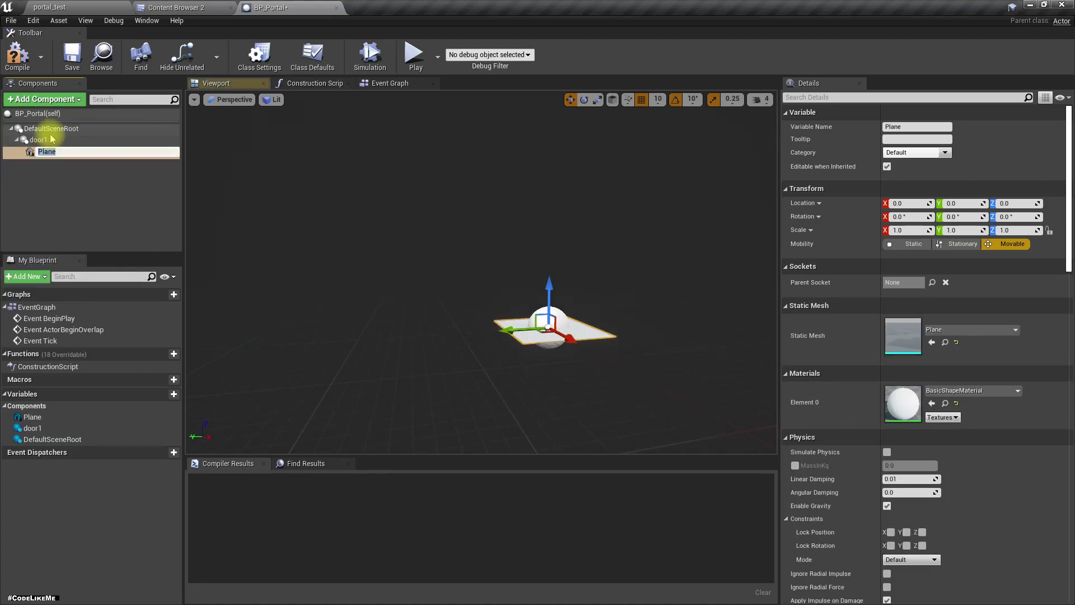
- Rotate the Plane under door1 to stand upright like a door, with a Y rotation of -90°
{"action": "right_click_drag", "start_coordinate": [598, 330], "coordinate": [714, 326]}
{"action": "key", "text": "a"}
{"action": "left_click_drag", "start_coordinate": [633, 329], "coordinate": [571, 348]}
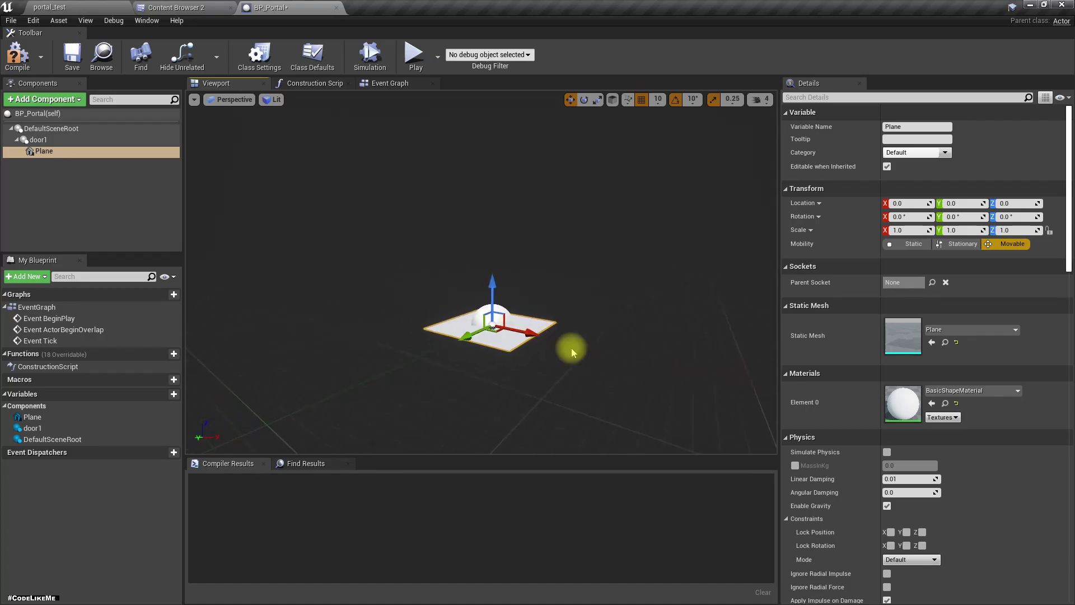
{"action": "key", "text": "e"}
{"action": "left_click_drag", "start_coordinate": [517, 275], "coordinate": [555, 347]}
{"action": "mouse_move", "coordinate": [555, 348]}
{"action": "right_mouse_down"}
{"action": "mouse_move", "coordinate": [482, 344]}
{"action": "mouse_move", "coordinate": [457, 291]}
{"action": "mouse_move", "coordinate": [586, 345]}
{"action": "mouse_move", "coordinate": [551, 336]}
{"action": "right_mouse_up"}
{"action": "key", "text": "w"}
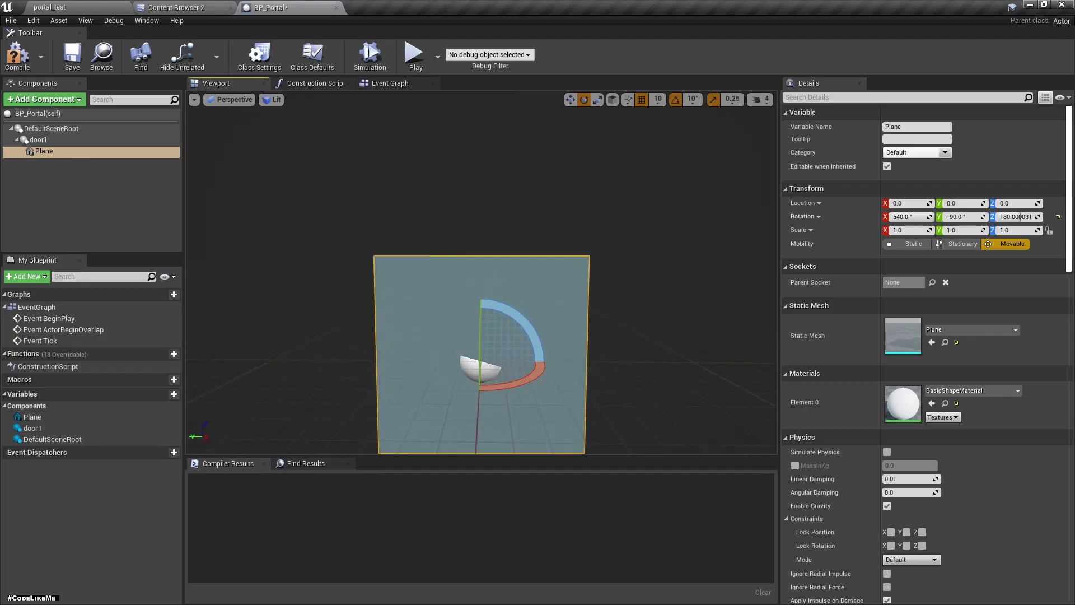
- Set the Plane's X and Y scale to 2, then compile and save BP_Portal
{"action": "left_click", "coordinate": [43, 142]}
{"action": "left_click", "coordinate": [44, 150]}
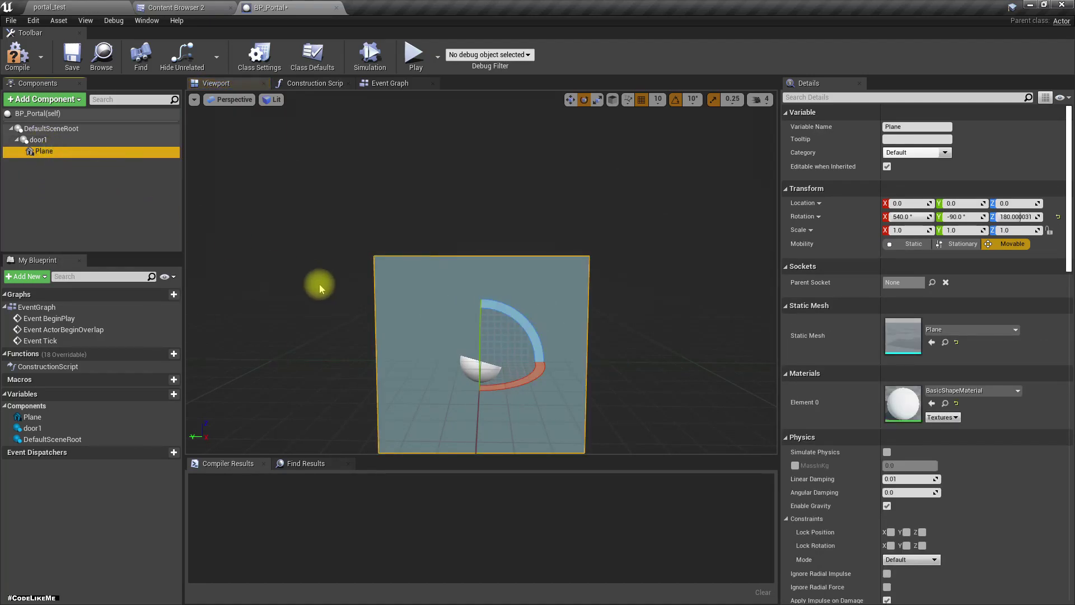
{"action": "left_click", "coordinate": [911, 232]}
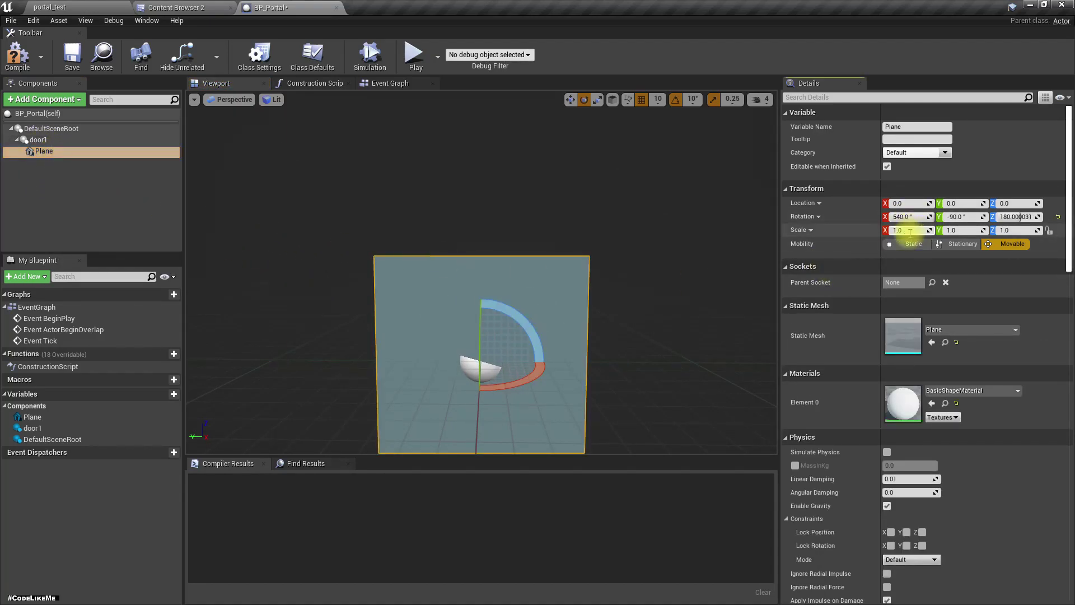
{"action": "type", "text": "2"}
{"action": "key", "text": "Tab"}
{"action": "type", "text": "2"}
{"action": "key", "text": "Return"}
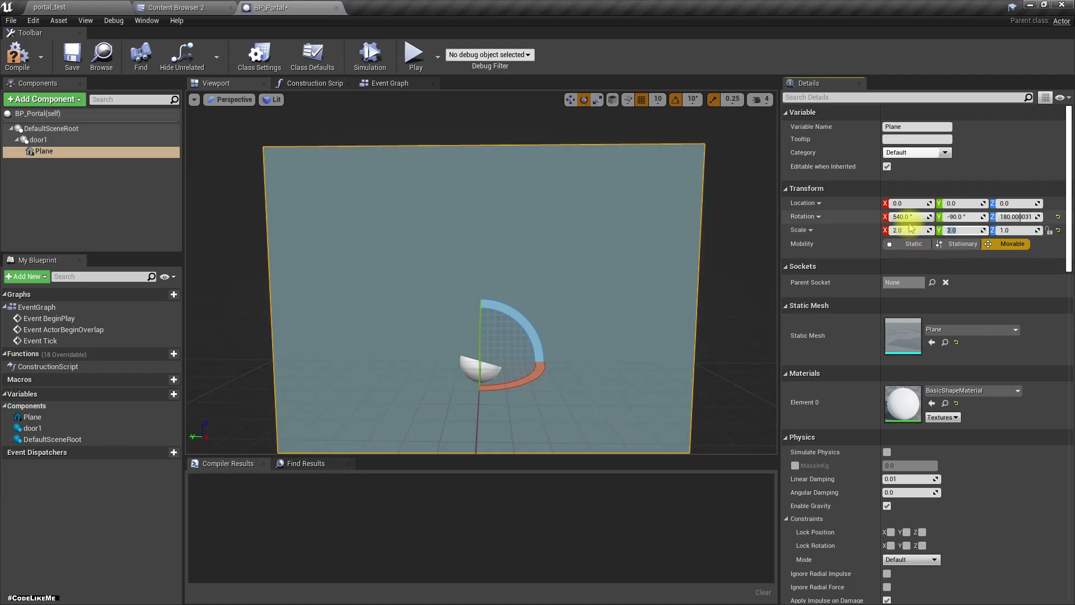
{"action": "left_click", "coordinate": [17, 56]}
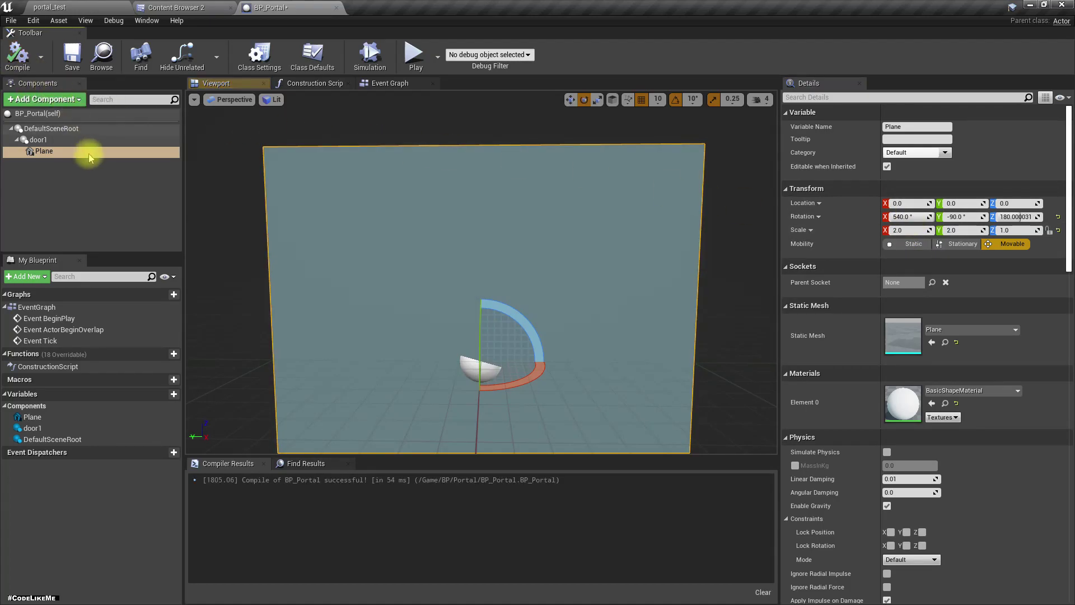
{"action": "left_click", "coordinate": [50, 140]}
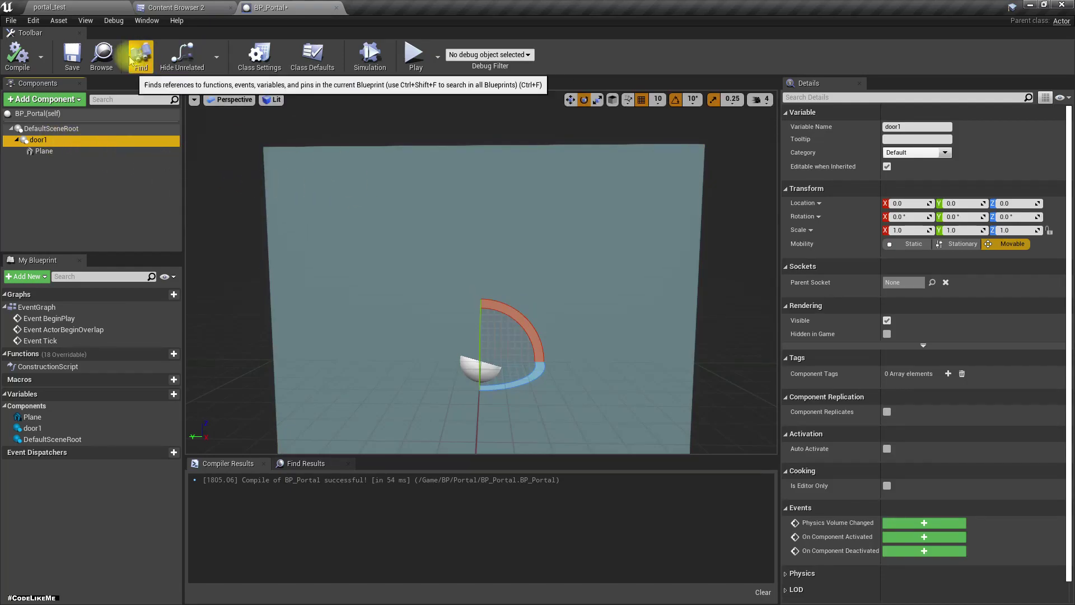
{"action": "left_click", "coordinate": [78, 55]}
- Place a BP_Portal actor in the portal_test level and raise it to a Z location of about 120 above the floor
{"action": "left_click_drag", "start_coordinate": [292, 72], "coordinate": [653, 359]}
{"action": "key", "text": "d"}
{"action": "right_click_drag", "start_coordinate": [739, 359], "coordinate": [577, 386]}
{"action": "left_click_drag", "start_coordinate": [488, 274], "coordinate": [468, 145]}
{"action": "left_click_drag", "start_coordinate": [528, 199], "coordinate": [796, 278]}
{"action": "right_click_drag", "start_coordinate": [796, 277], "coordinate": [757, 335]}
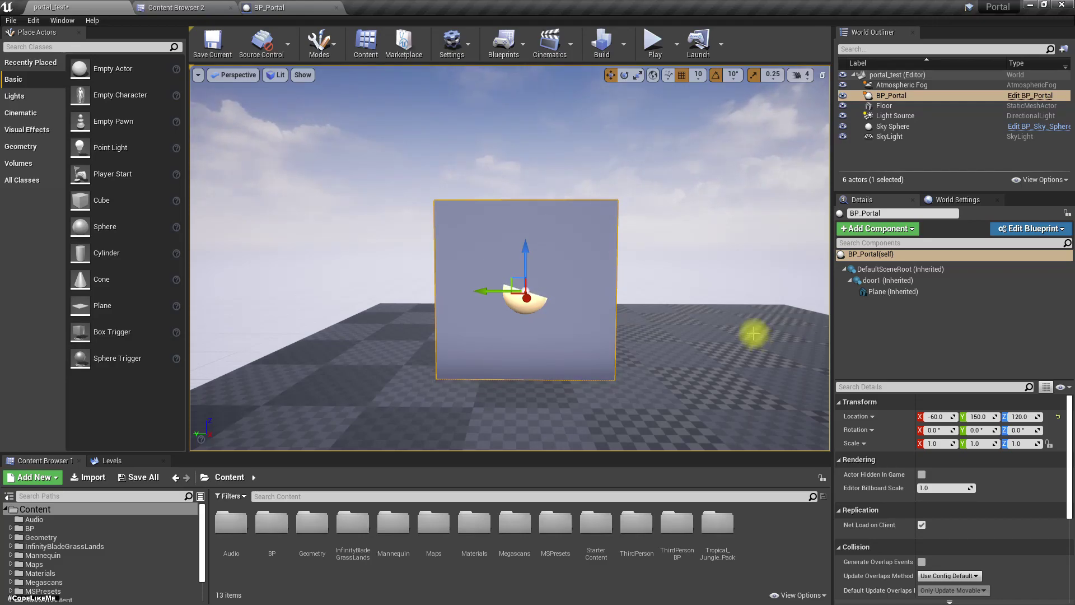
{"action": "right_click_drag", "start_coordinate": [609, 303], "coordinate": [621, 264]}
{"action": "scroll", "coordinate": [621, 264], "scroll_direction": "up", "scroll_amount": 3}
{"action": "right_click_drag", "start_coordinate": [624, 308], "coordinate": [666, 327]}
{"action": "right_click_drag", "start_coordinate": [796, 402], "coordinate": [785, 401]}
- Duplicate door1 together with its child Plane in the BP_Portal Blueprint
{"action": "left_click", "coordinate": [260, 6]}
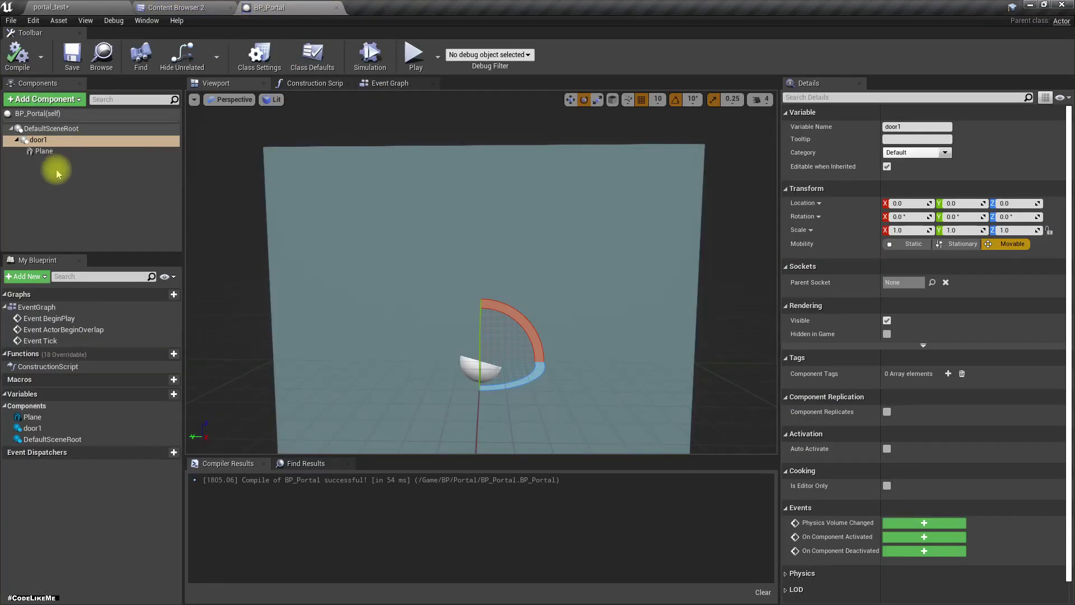
{"action": "left_click", "coordinate": [52, 151], "text": "ctrl"}
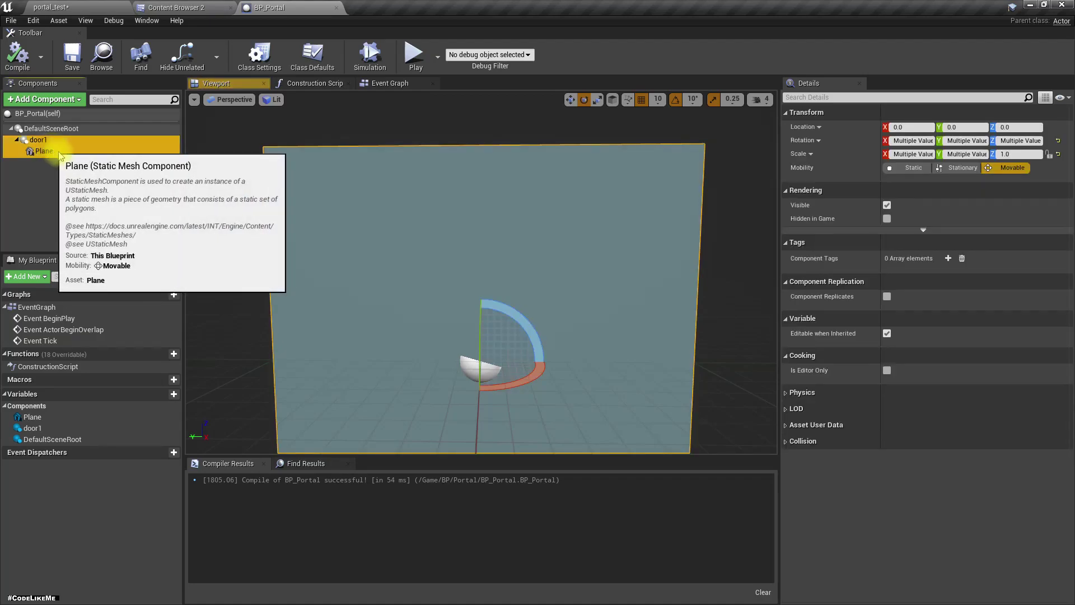
{"action": "key", "text": "ctrl+w"}
{"action": "left_click", "coordinate": [44, 163]}
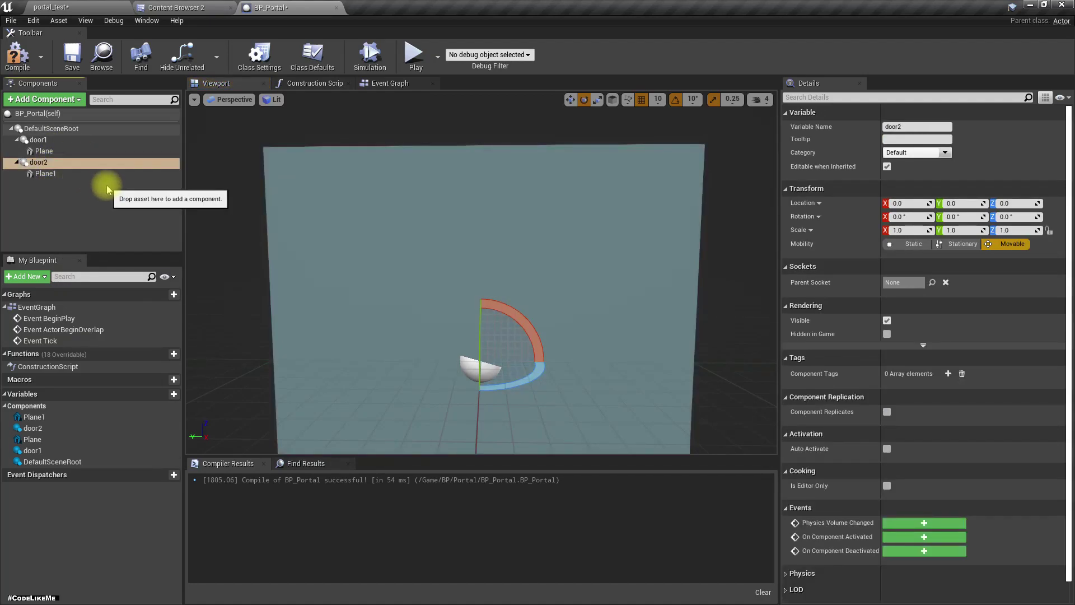
- Rename the plane under door2 as Plane2 and the plane under door1 as Plane1
{"action": "left_click", "coordinate": [84, 174]}
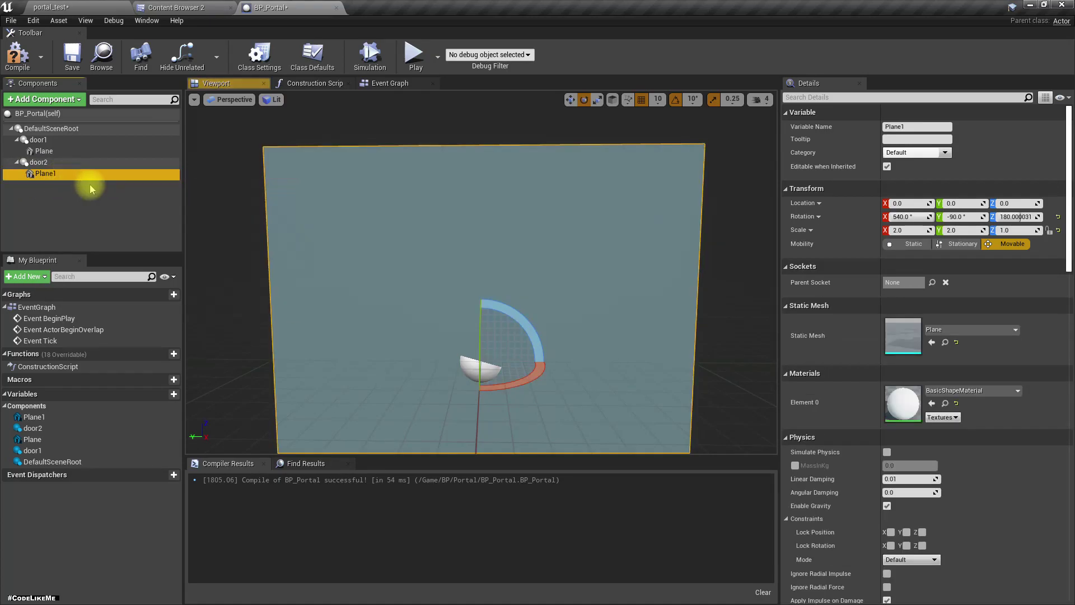
{"action": "key", "text": "F2"}
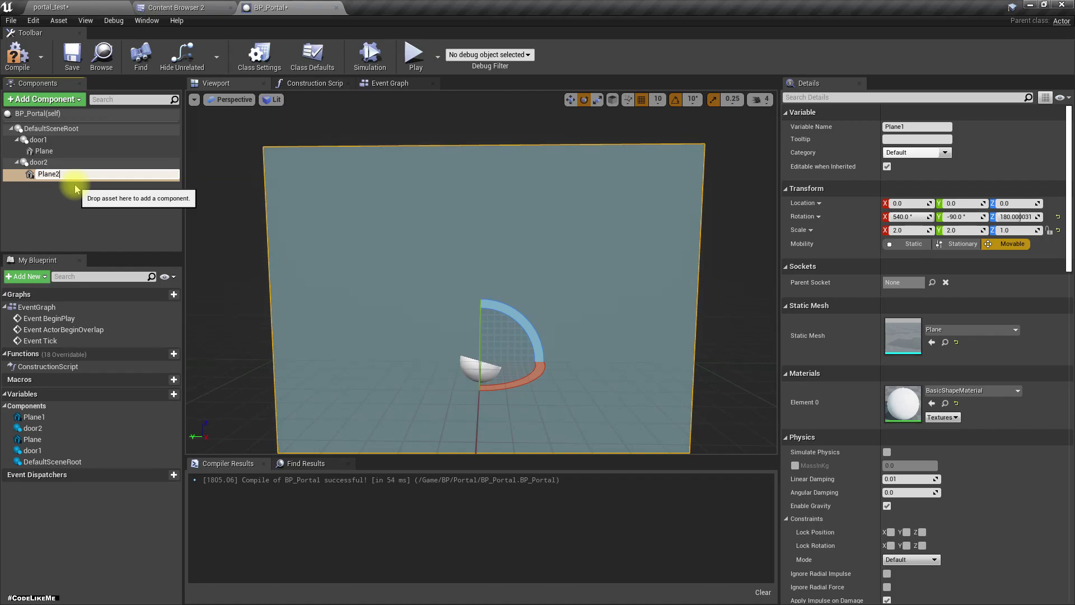
{"action": "type", "text": "Plane2"}
{"action": "key", "text": "Return"}
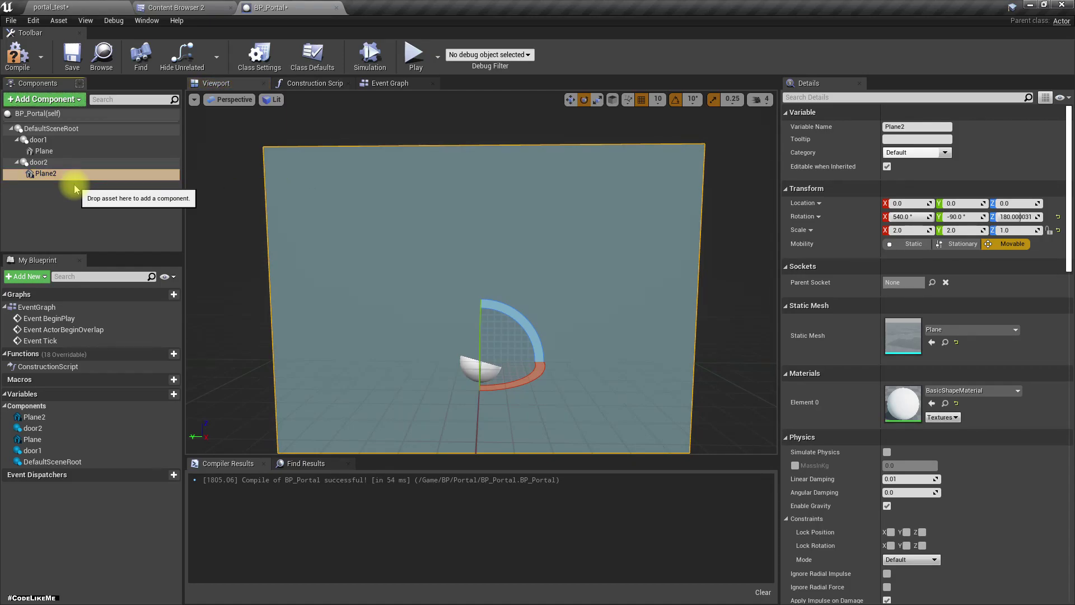
{"action": "left_click", "coordinate": [85, 152]}
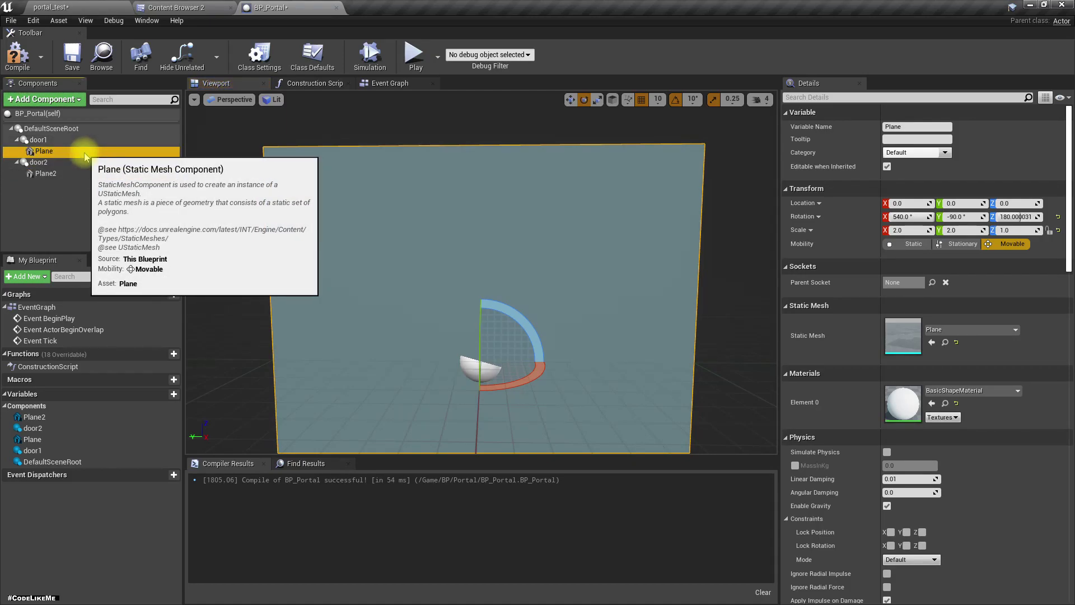
{"action": "key", "text": "F2"}
{"action": "type", "text": "1"}
{"action": "key", "text": "Return"}
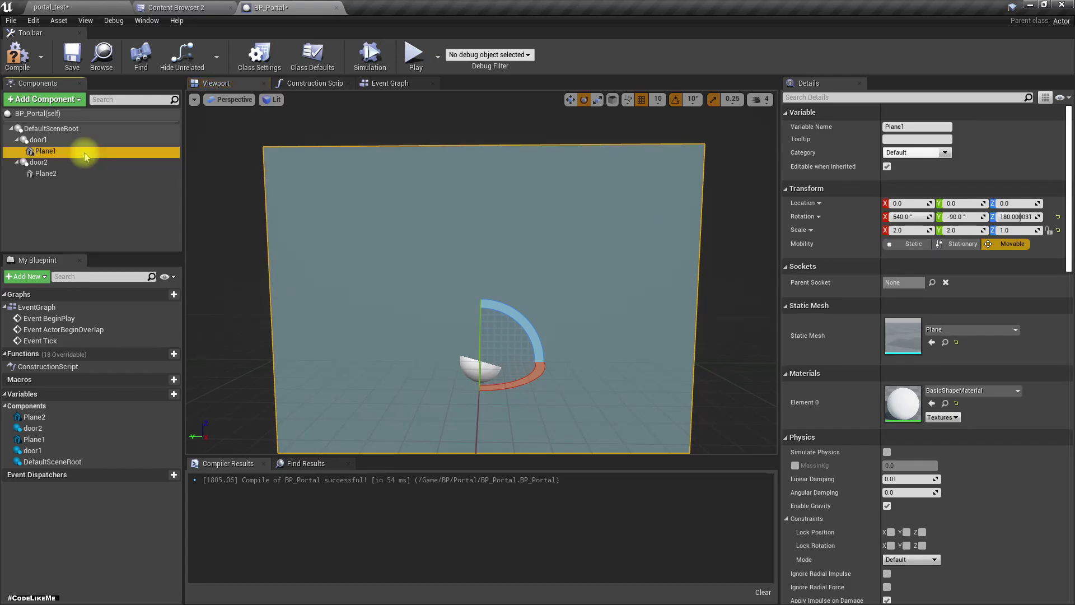
- Move door2 away from door1 along the negative Y axis
{"action": "right_click_drag", "start_coordinate": [465, 241], "coordinate": [528, 271]}
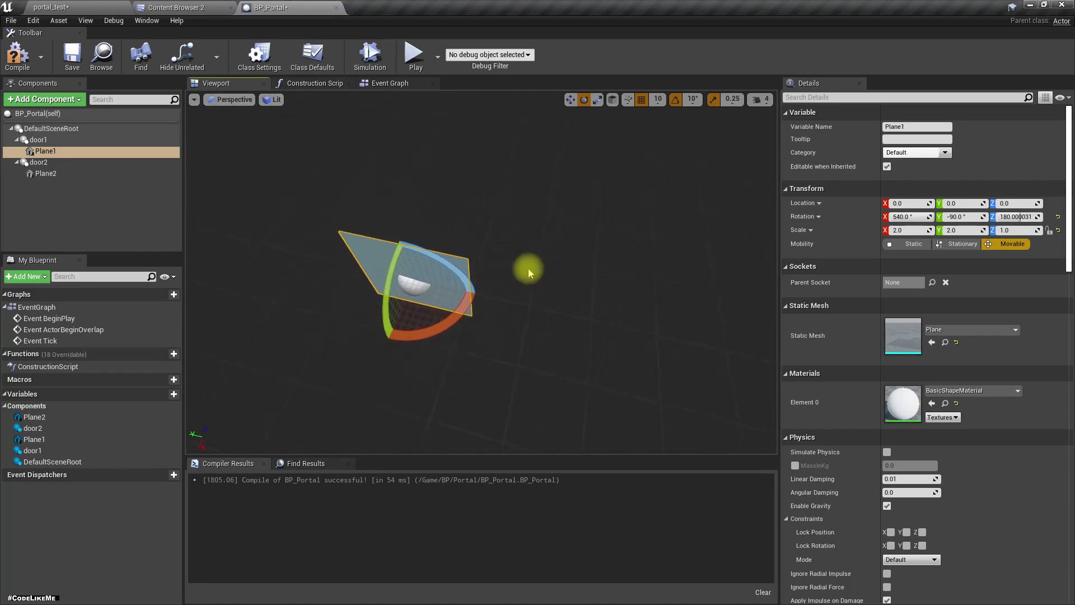
{"action": "left_click", "coordinate": [37, 162]}
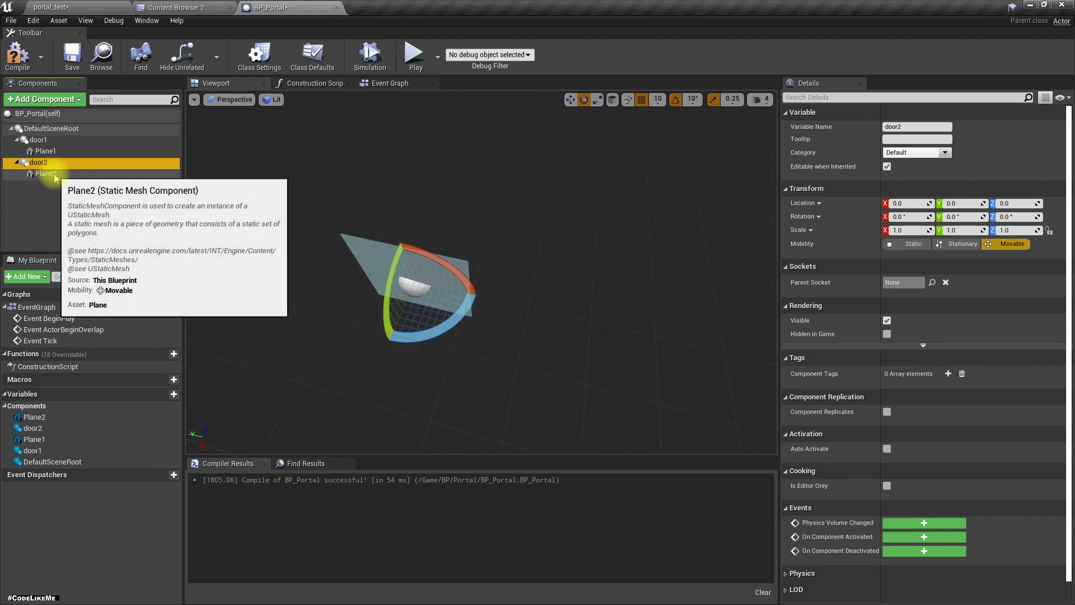
{"action": "right_click_drag", "start_coordinate": [486, 324], "coordinate": [503, 320]}
{"action": "key", "text": "w"}
{"action": "left_click_drag", "start_coordinate": [336, 285], "coordinate": [764, 282]}
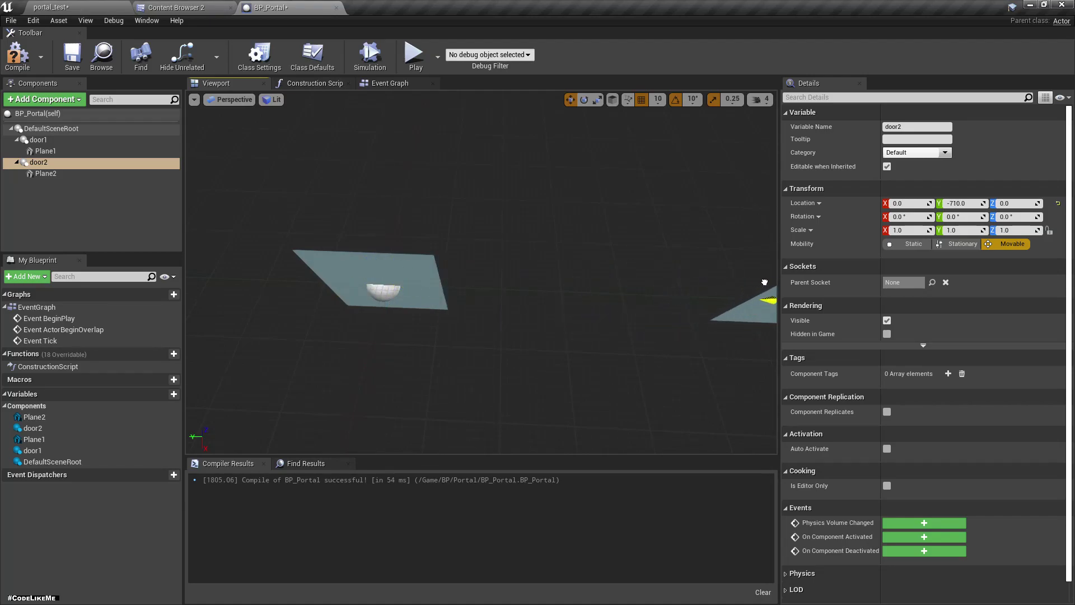
{"action": "mouse_move", "coordinate": [696, 325]}
{"action": "right_mouse_down"}
{"action": "mouse_move", "coordinate": [739, 319]}
{"action": "mouse_move", "coordinate": [696, 325]}
{"action": "right_mouse_up"}
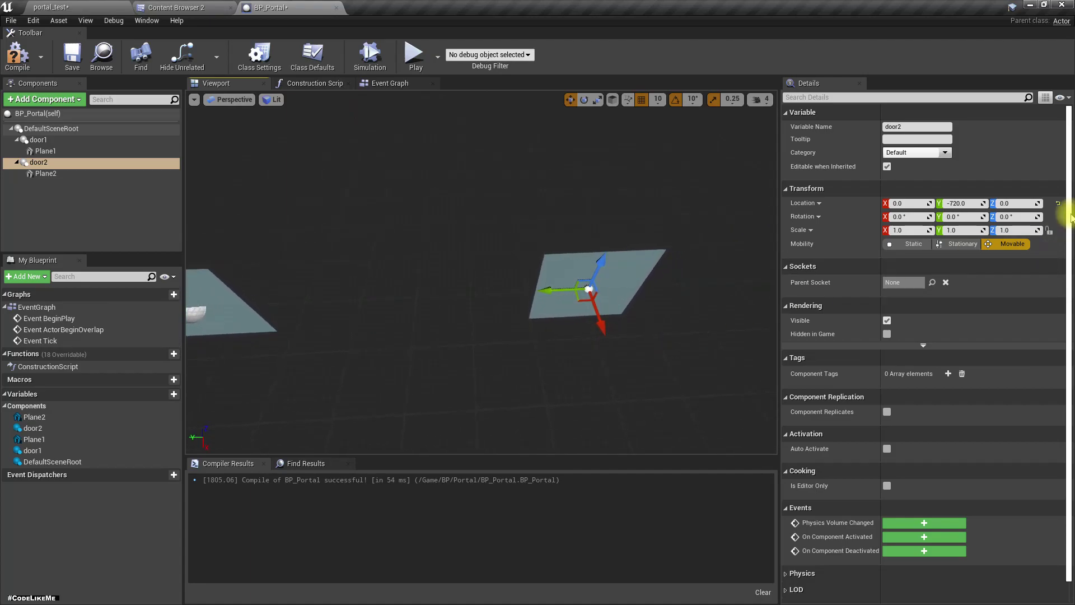
{"action": "left_click_drag", "start_coordinate": [553, 287], "coordinate": [631, 287]}
- Set door2's Y location to 1000 and compile BP_Portal
{"action": "left_click", "coordinate": [960, 205]}
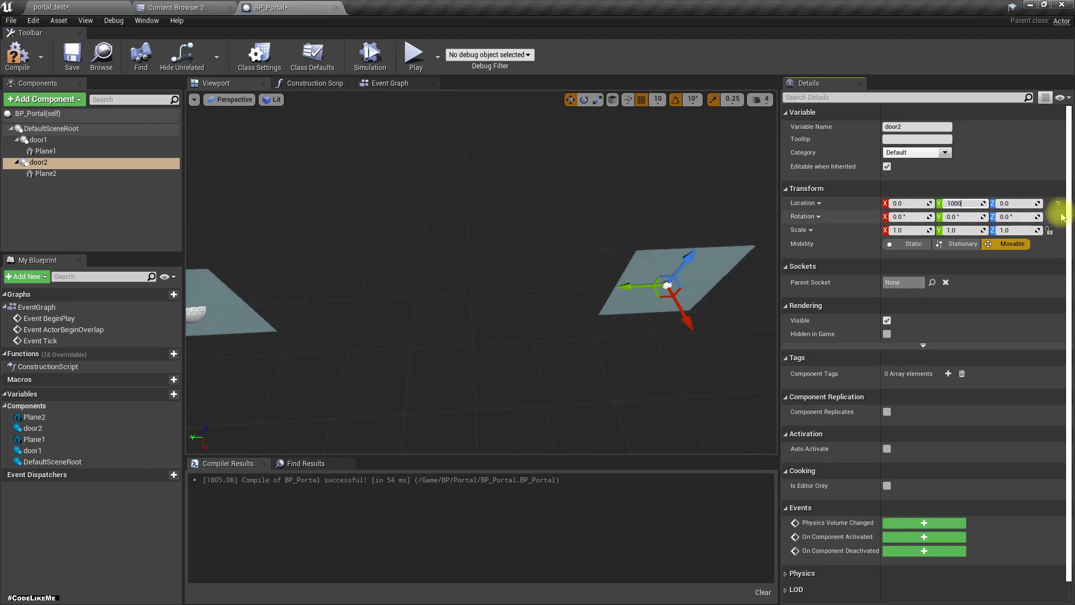
{"action": "key", "text": "Return"}
{"action": "right_click_drag", "start_coordinate": [561, 314], "coordinate": [481, 247]}
{"action": "right_click_drag", "start_coordinate": [233, 206], "coordinate": [233, 206]}
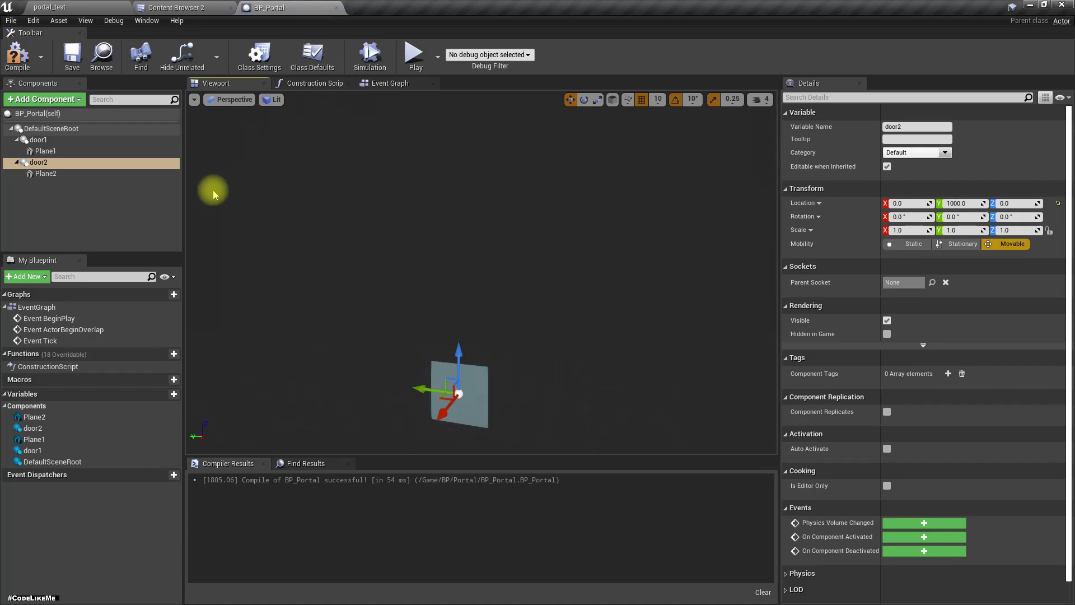
{"action": "left_click", "coordinate": [17, 55]}
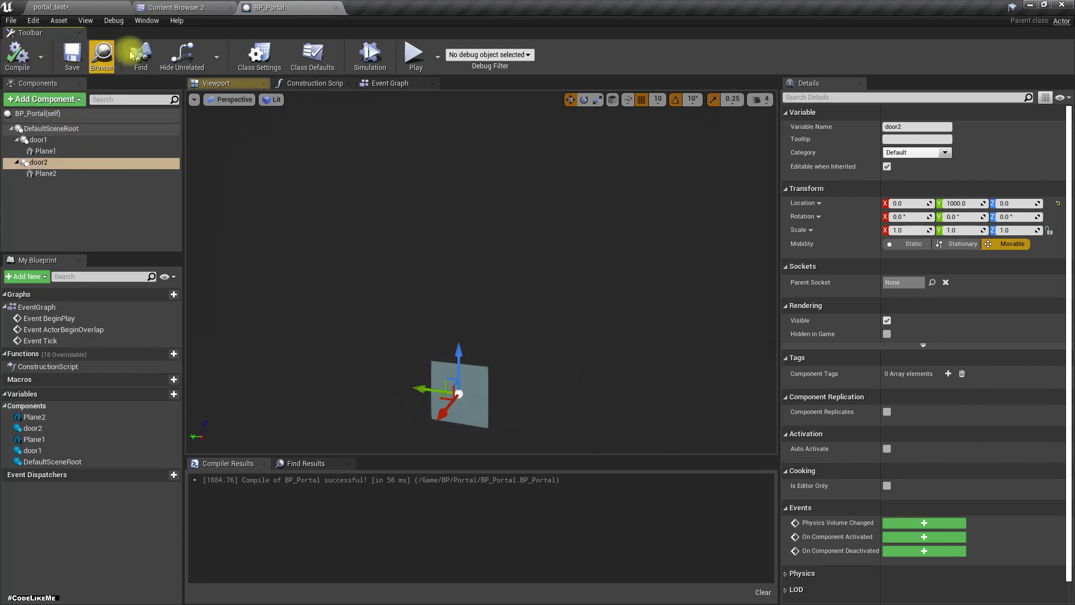
- Create a Render Target asset named RT_portal in the BP/Portal folder
{"action": "left_click", "coordinate": [157, 7]}
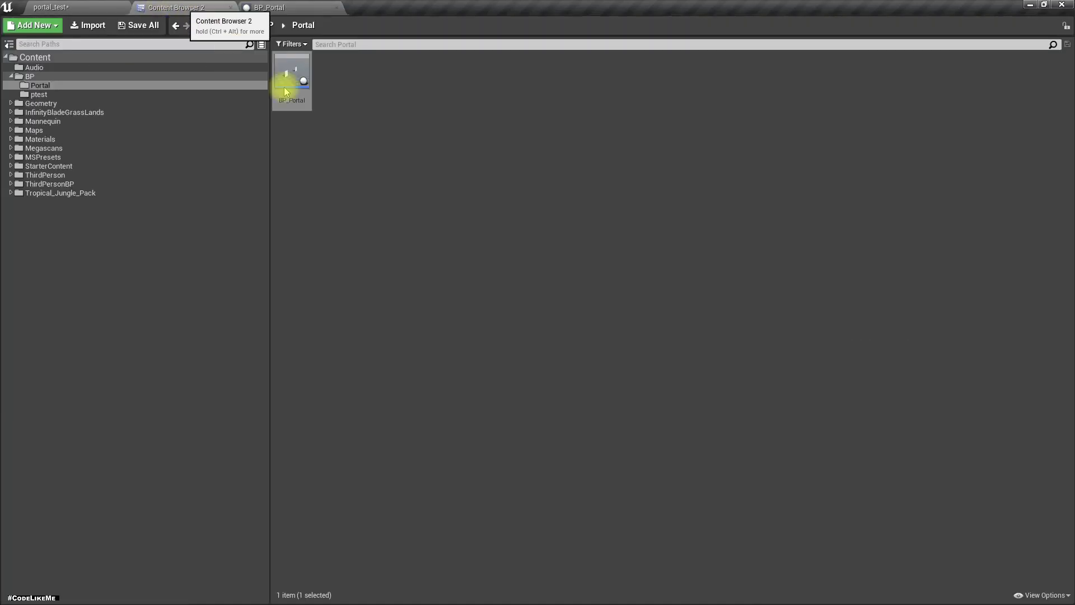
{"action": "right_click", "coordinate": [435, 121]}
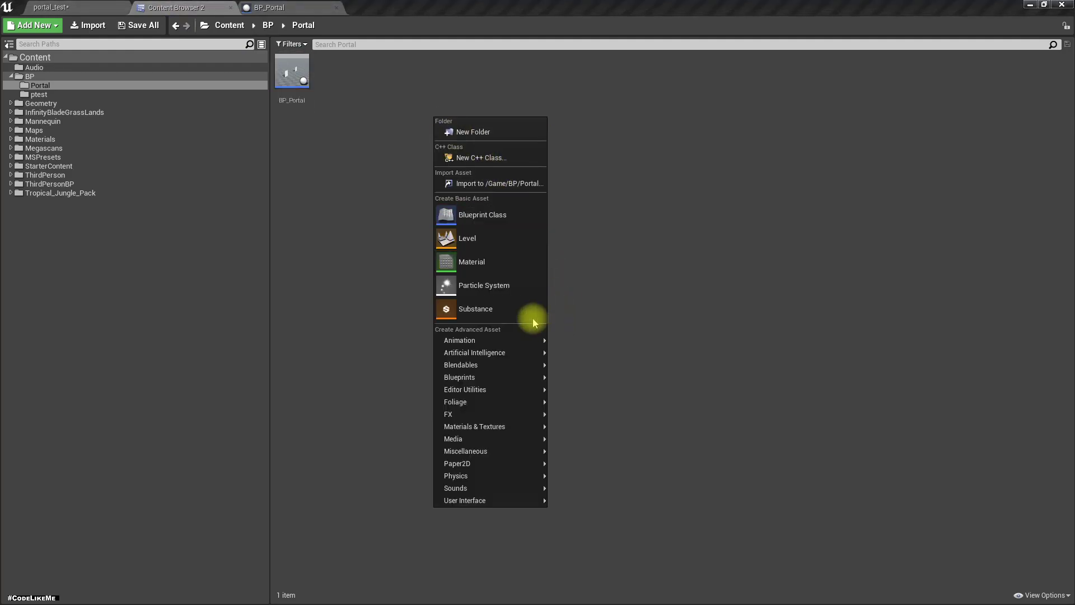
{"action": "mouse_move", "coordinate": [500, 419]}
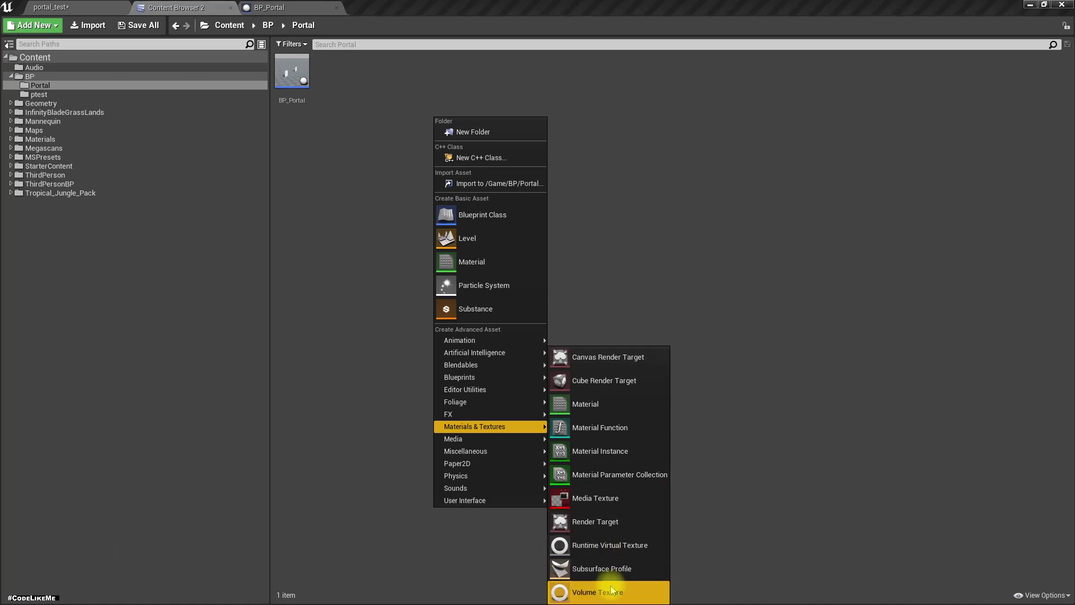
{"action": "left_click", "coordinate": [593, 522]}
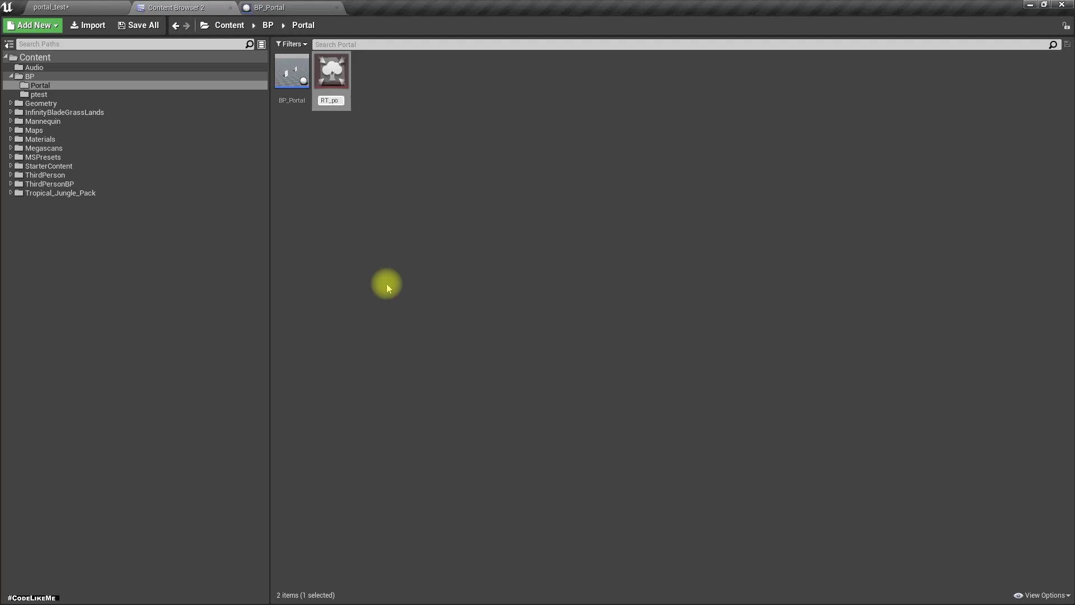
{"action": "key", "text": "Return"}
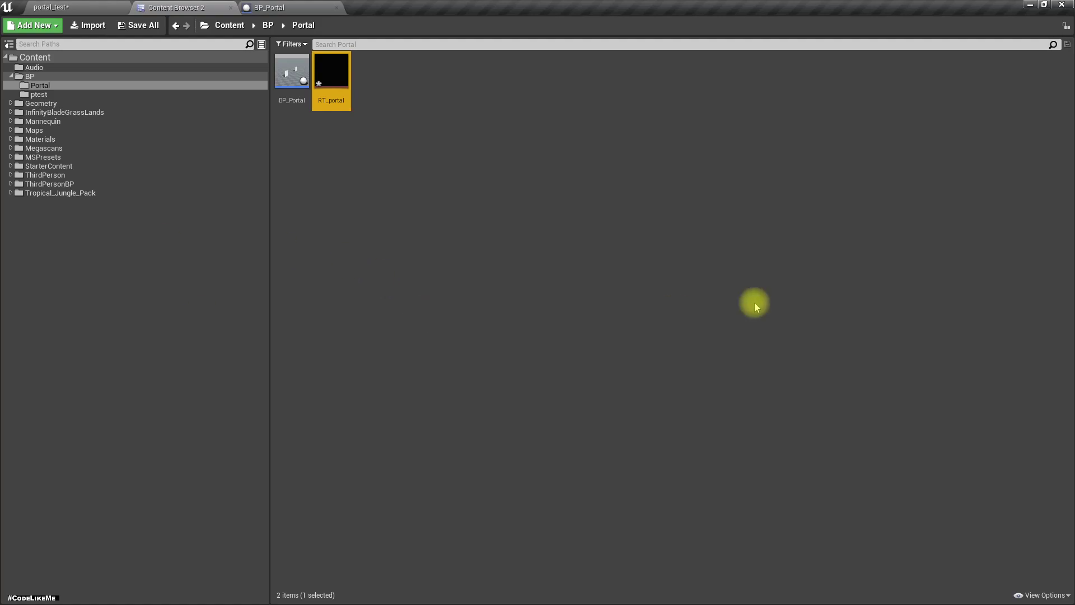
- Set RT_portal's size to 1920 by 1080, save it and close its editor
{"action": "double_click", "coordinate": [325, 83]}
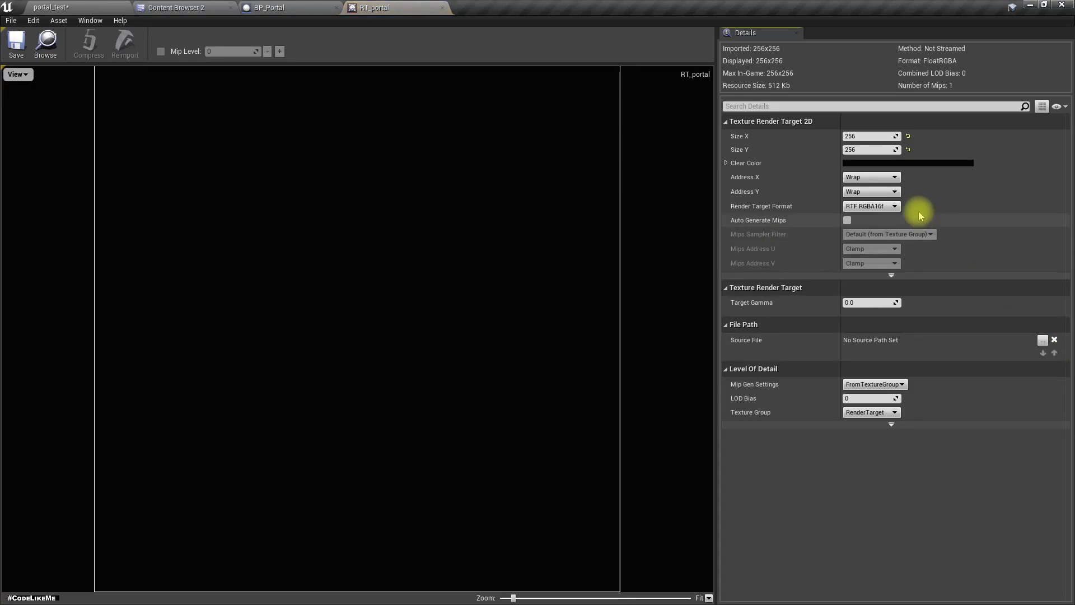
{"action": "left_click", "coordinate": [864, 135]}
{"action": "type", "text": "1920"}
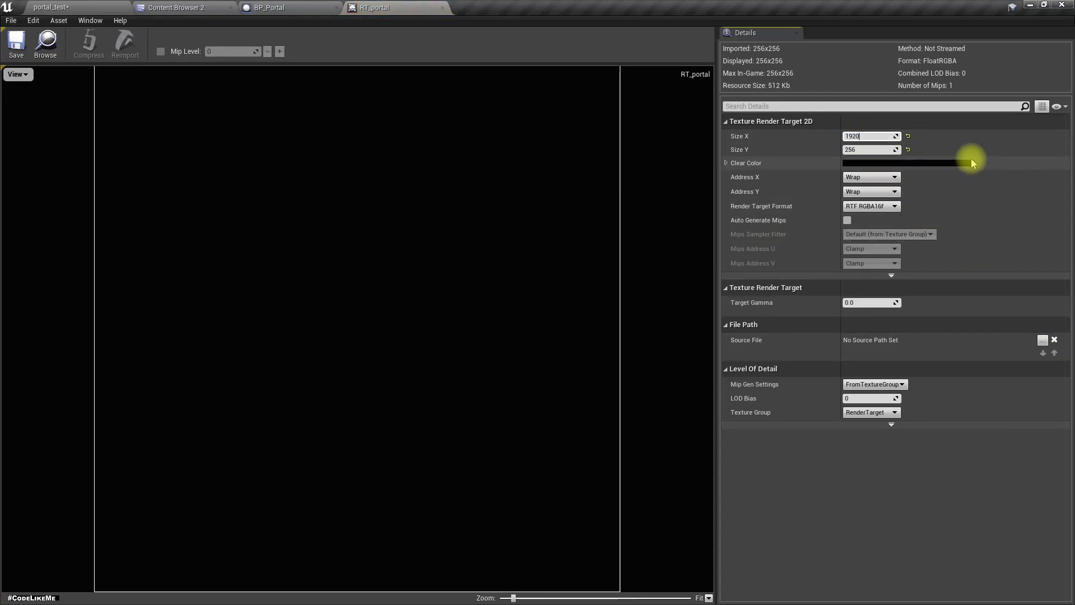
{"action": "key", "text": "Tab"}
{"action": "type", "text": "1080"}
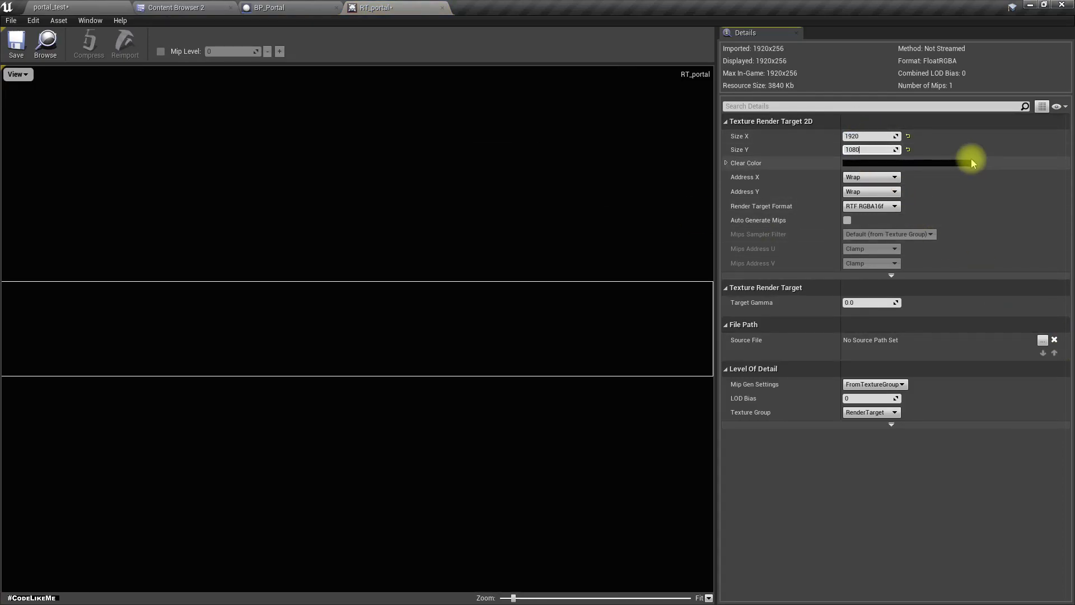
{"action": "key", "text": "Return"}
{"action": "left_click", "coordinate": [29, 53]}
{"action": "left_click", "coordinate": [443, 7]}
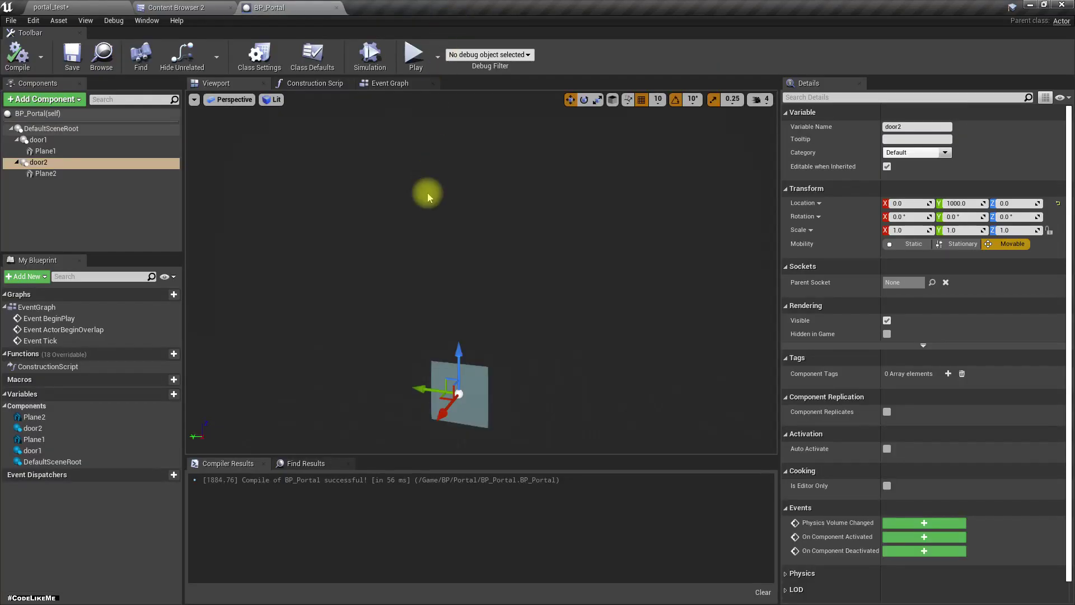
- Add a Scene Capture Component 2D under door2 in BP_Portal and assign RT_portal as its texture target
{"action": "left_click", "coordinate": [185, 7]}
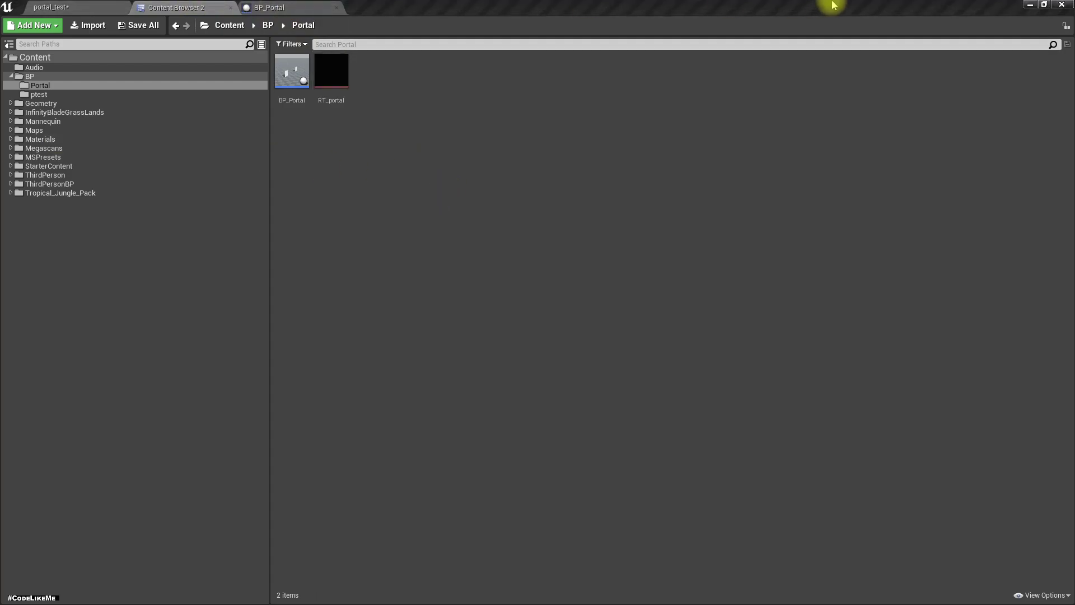
{"action": "left_click", "coordinate": [274, 8]}
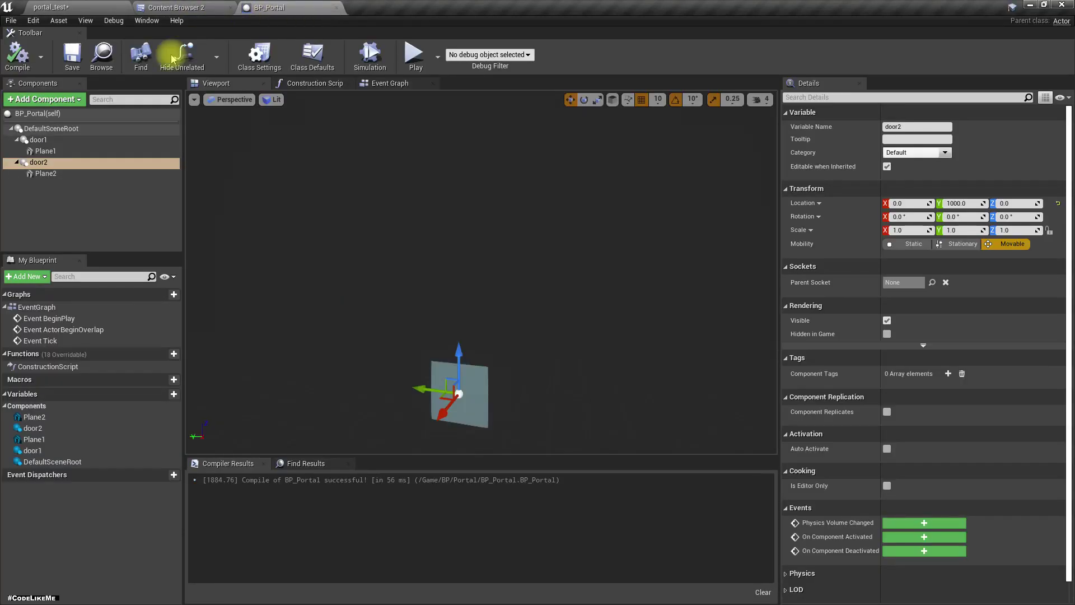
{"action": "left_click", "coordinate": [51, 103]}
{"action": "type", "text": "scene"}
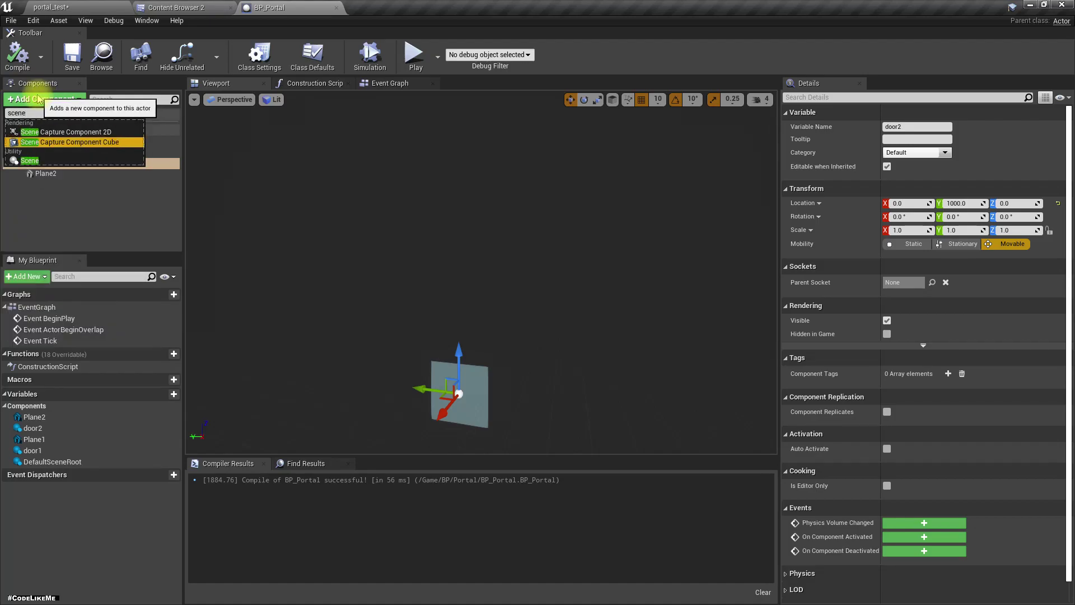
{"action": "key", "text": "Return"}
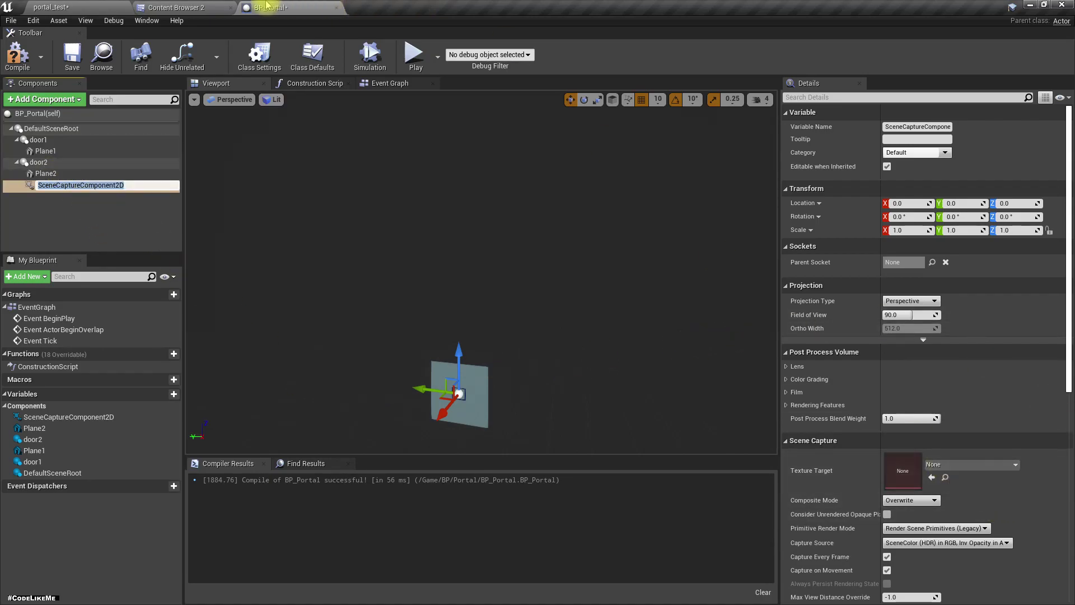
{"action": "left_click", "coordinate": [174, 7]}
{"action": "left_click_drag", "start_coordinate": [323, 62], "coordinate": [941, 475]}
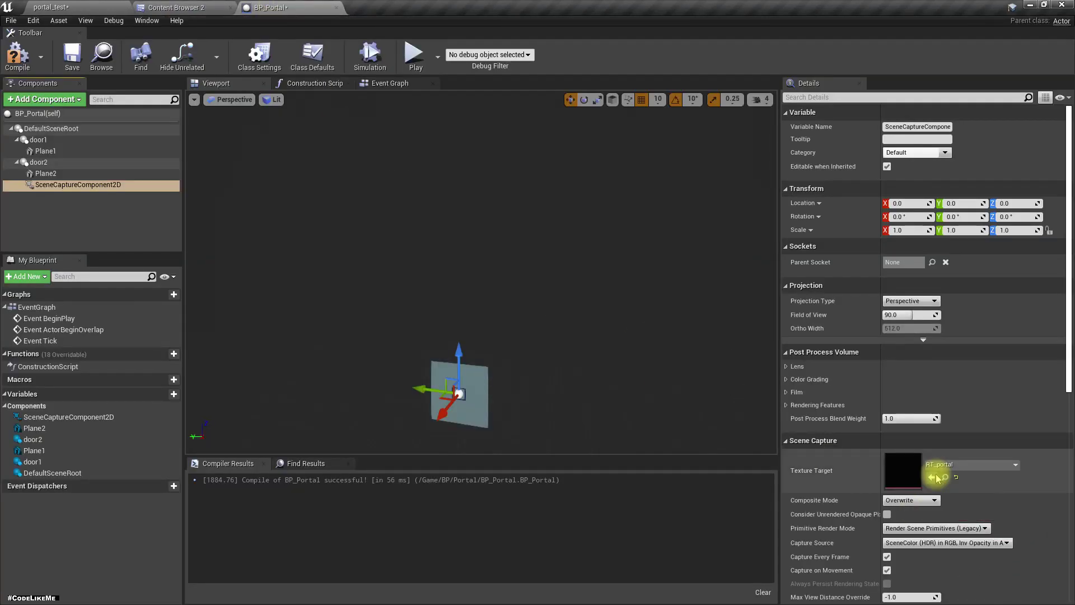
- Move the scene capture component behind door2's plane to X -80 and compile BP_Portal
{"action": "right_click_drag", "start_coordinate": [489, 355], "coordinate": [473, 398]}
{"action": "left_click_drag", "start_coordinate": [470, 380], "coordinate": [518, 370]}
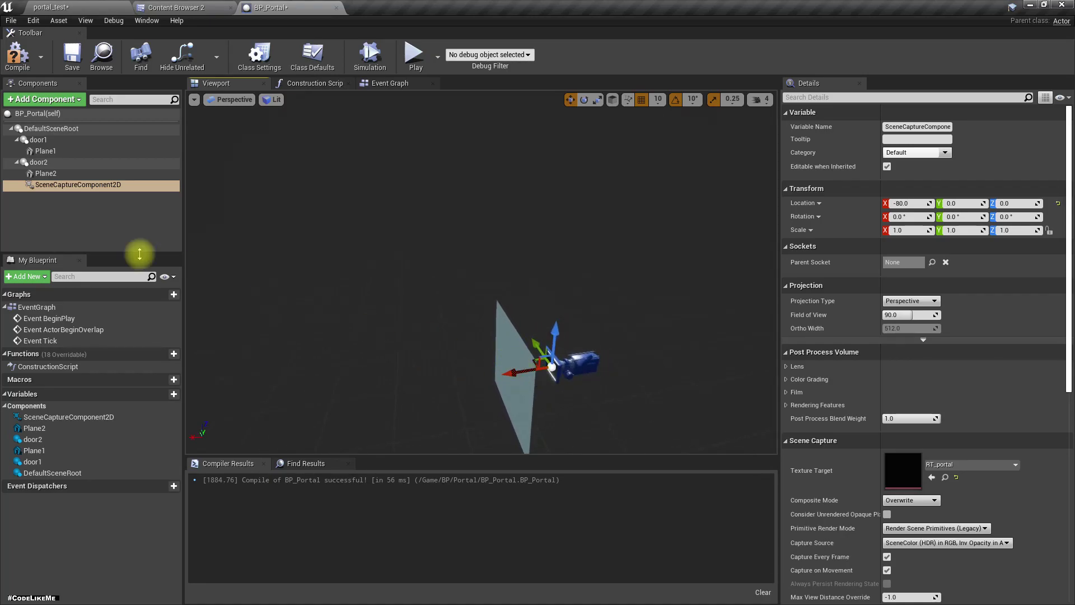
{"action": "left_click", "coordinate": [17, 55]}
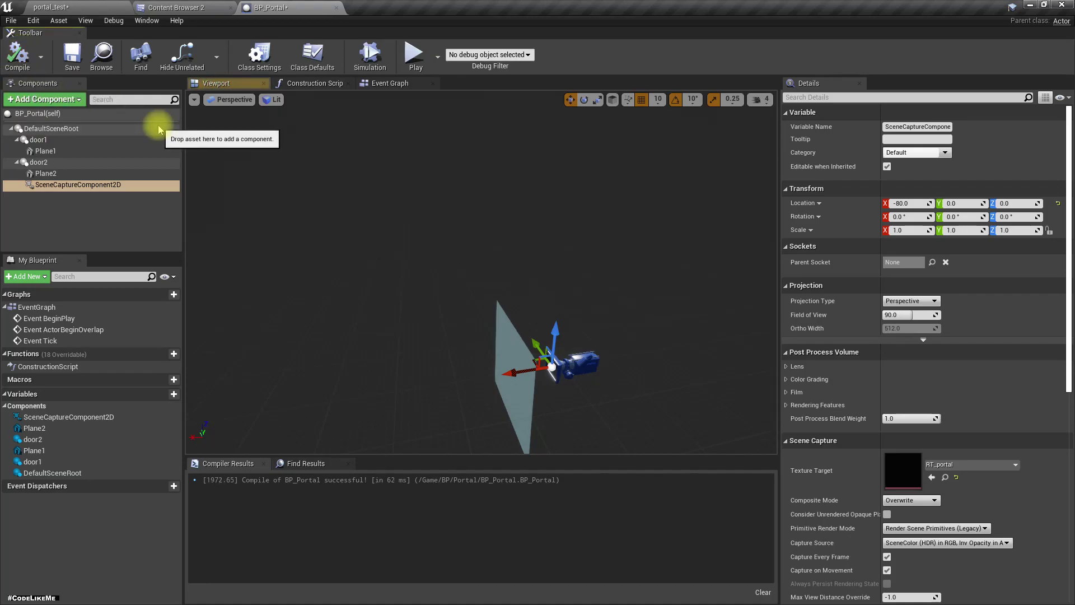
- Set the Floor's scale to 10 in both X and Y in the portal_test level
{"action": "left_click", "coordinate": [81, 7]}
{"action": "right_click_drag", "start_coordinate": [509, 258], "coordinate": [429, 252]}
{"action": "right_click_drag", "start_coordinate": [446, 310], "coordinate": [450, 310]}
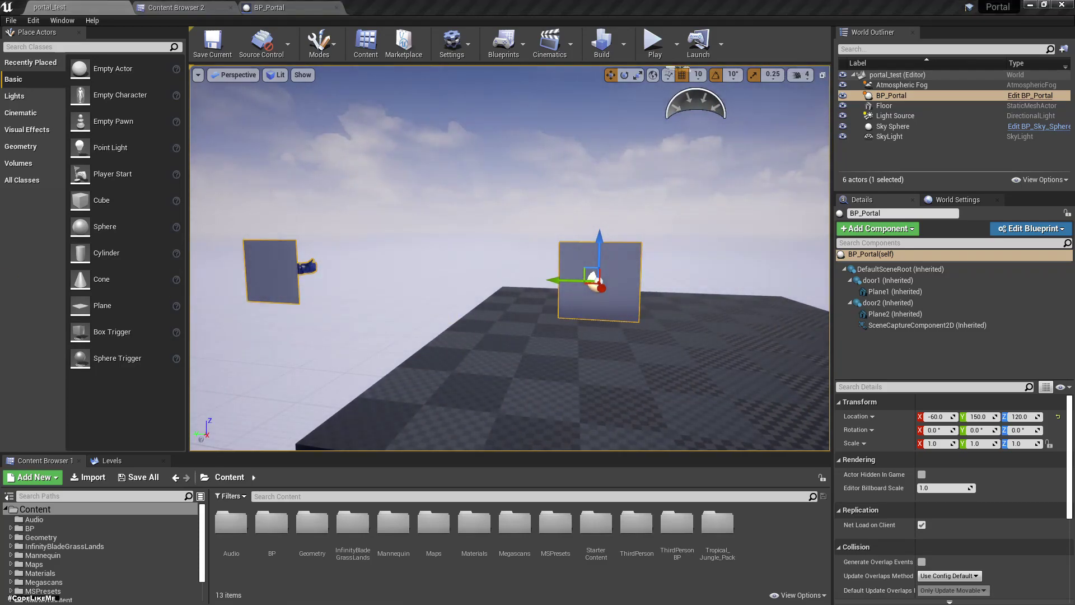
{"action": "left_click", "coordinate": [594, 397]}
{"action": "left_click", "coordinate": [932, 443]}
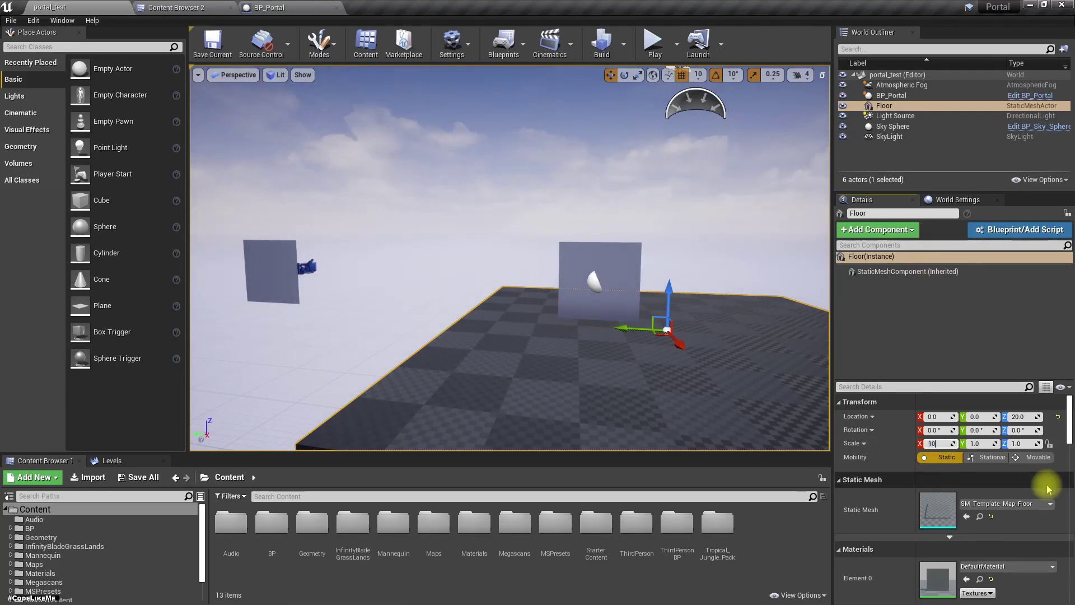
{"action": "type", "text": "10"}
{"action": "key", "text": "Tab"}
{"action": "type", "text": "1"}
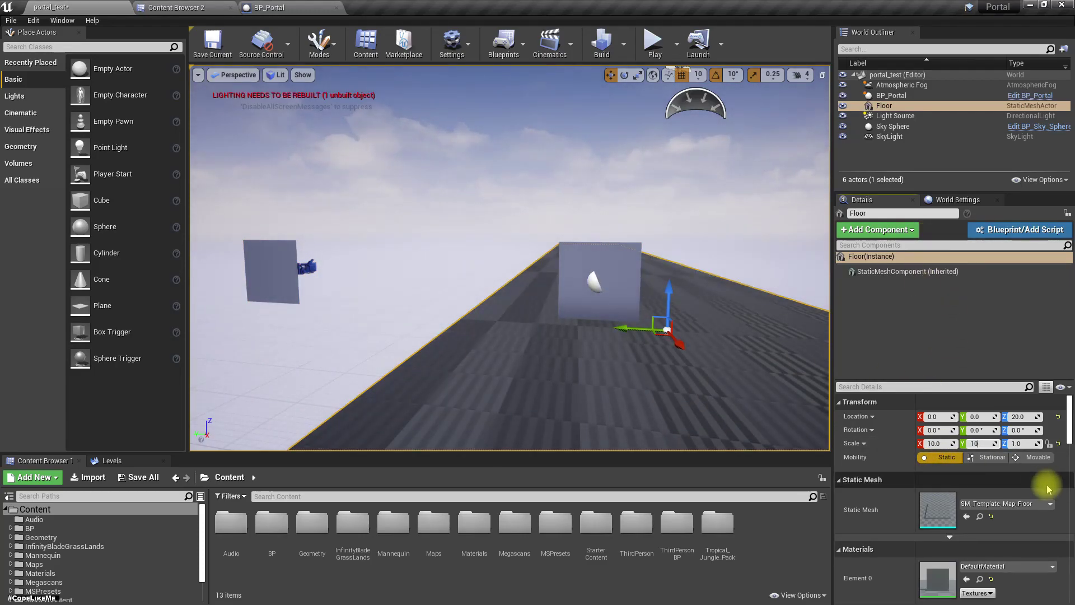
{"action": "type", "text": "0"}
{"action": "key", "text": "Return"}
- Examine the placed portal's two doors and the capture camera's position from several angles in the level
{"action": "right_click_drag", "start_coordinate": [509, 257], "coordinate": [532, 283]}
{"action": "right_click_drag", "start_coordinate": [511, 360], "coordinate": [542, 343]}
{"action": "left_click", "coordinate": [722, 347]}
{"action": "right_click_drag", "start_coordinate": [646, 343], "coordinate": [599, 354]}
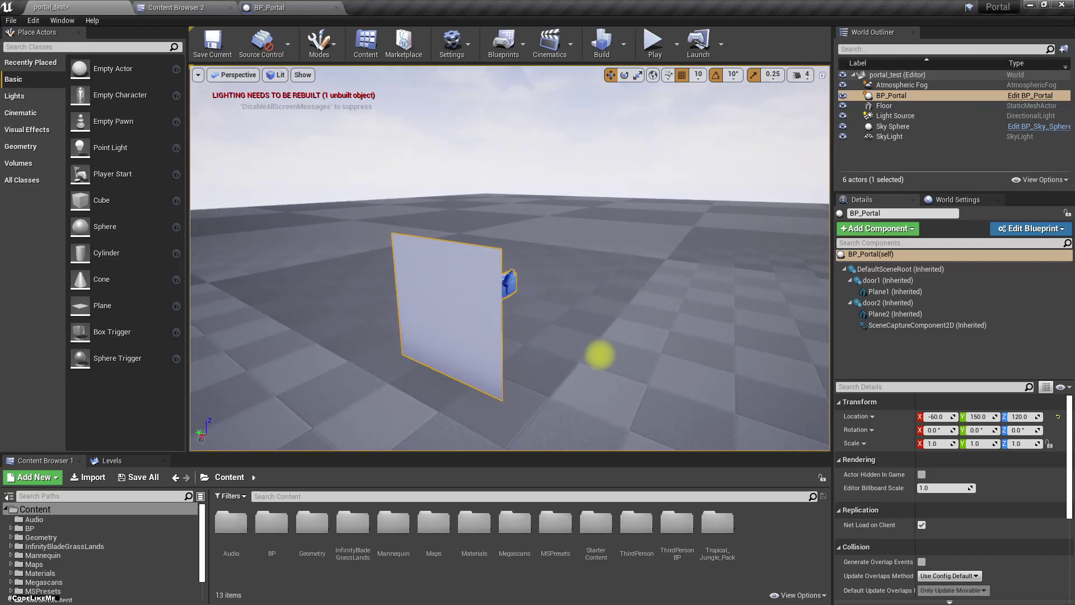
{"action": "right_click_drag", "start_coordinate": [467, 317], "coordinate": [437, 334]}
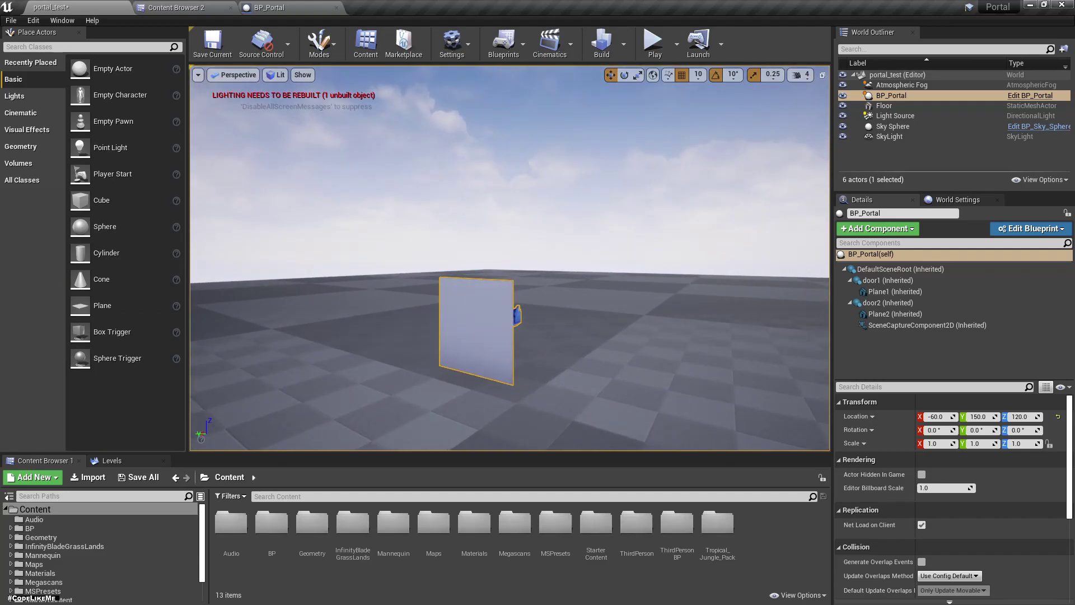
{"action": "right_click_drag", "start_coordinate": [560, 351], "coordinate": [578, 338]}
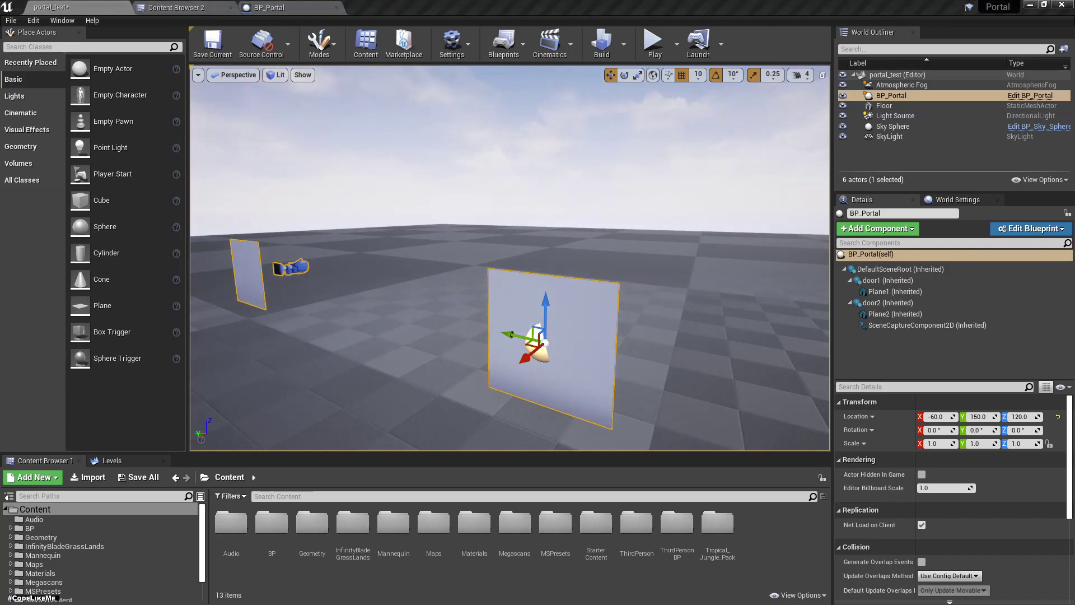
{"action": "left_click", "coordinate": [257, 6]}
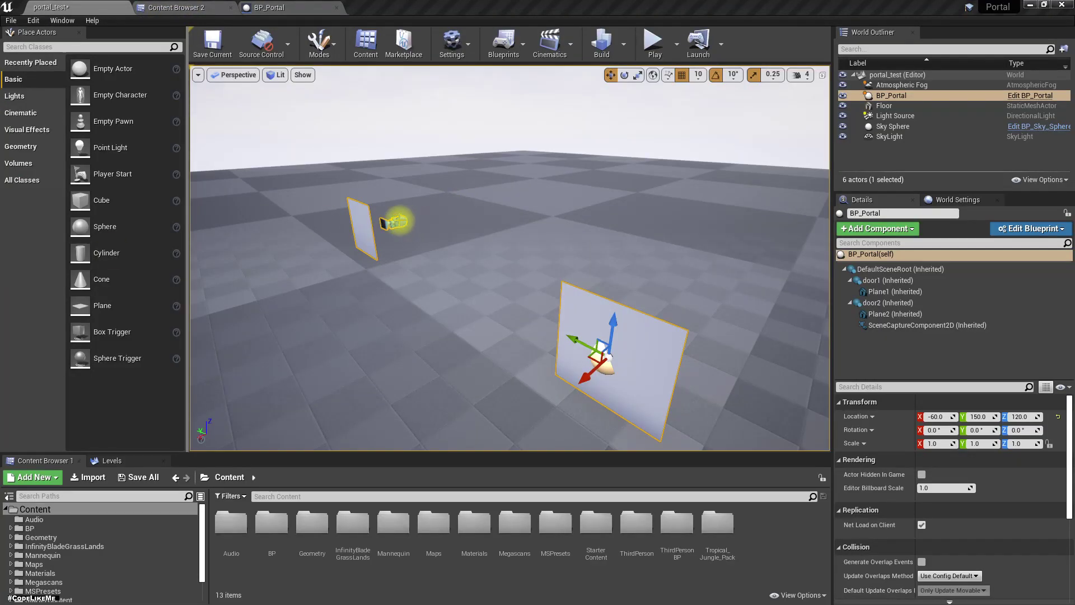
- Try setting Plane2's Z rotation to 0° in BP_Portal, check which way the plane faces, and undo the change
{"action": "left_click", "coordinate": [280, 7]}
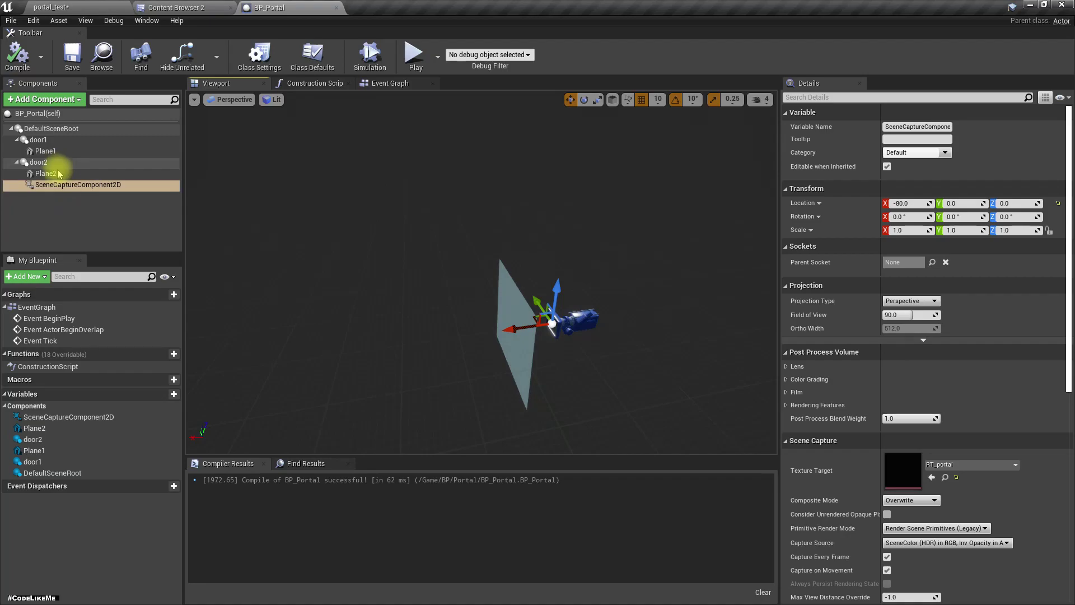
{"action": "left_click", "coordinate": [63, 174]}
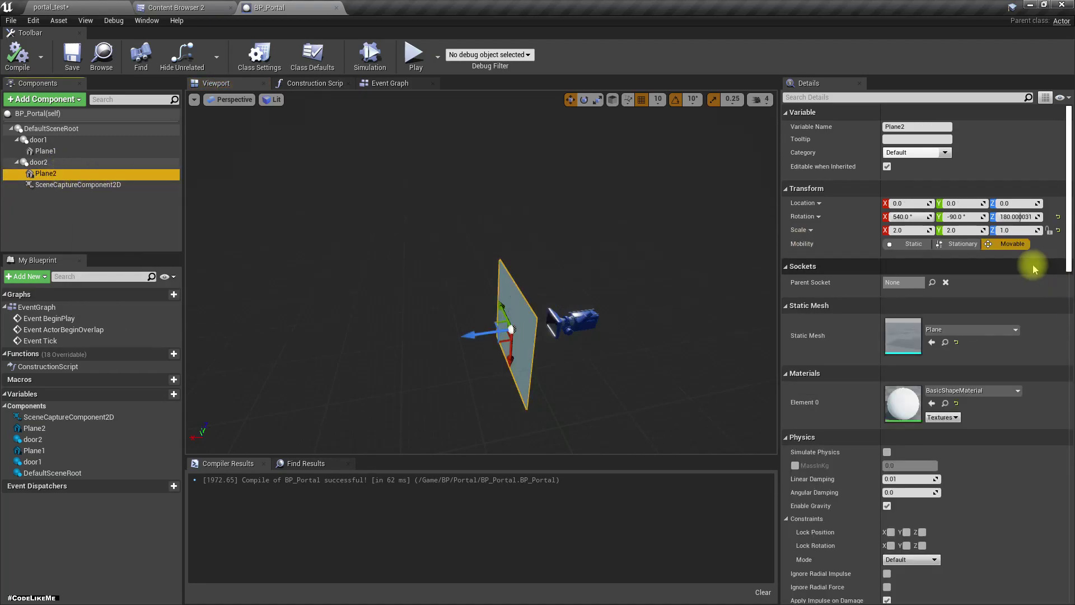
{"action": "left_click", "coordinate": [1037, 218]}
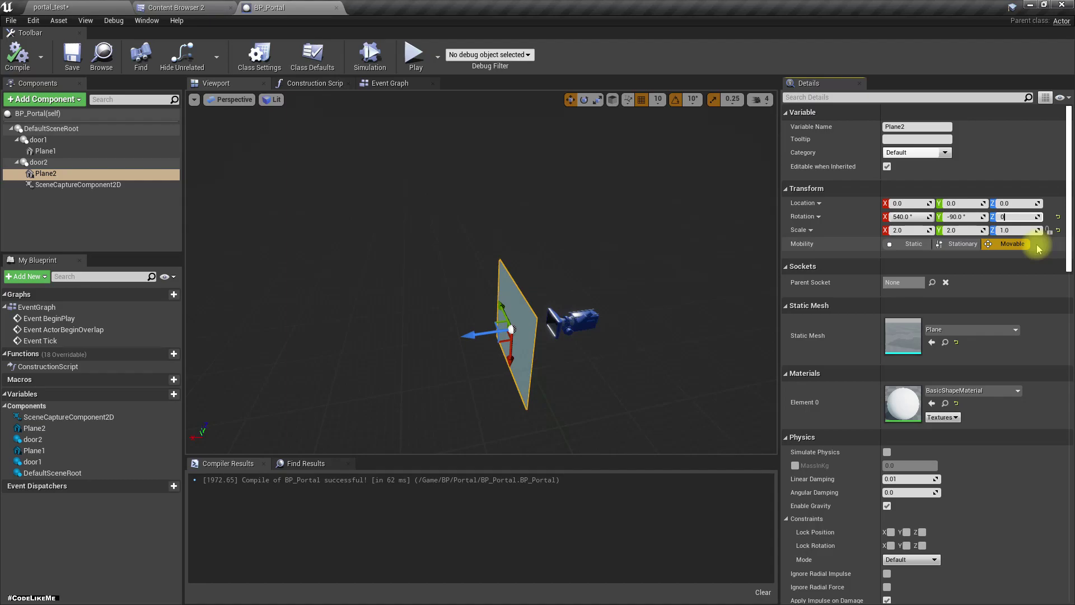
{"action": "key", "text": "Return"}
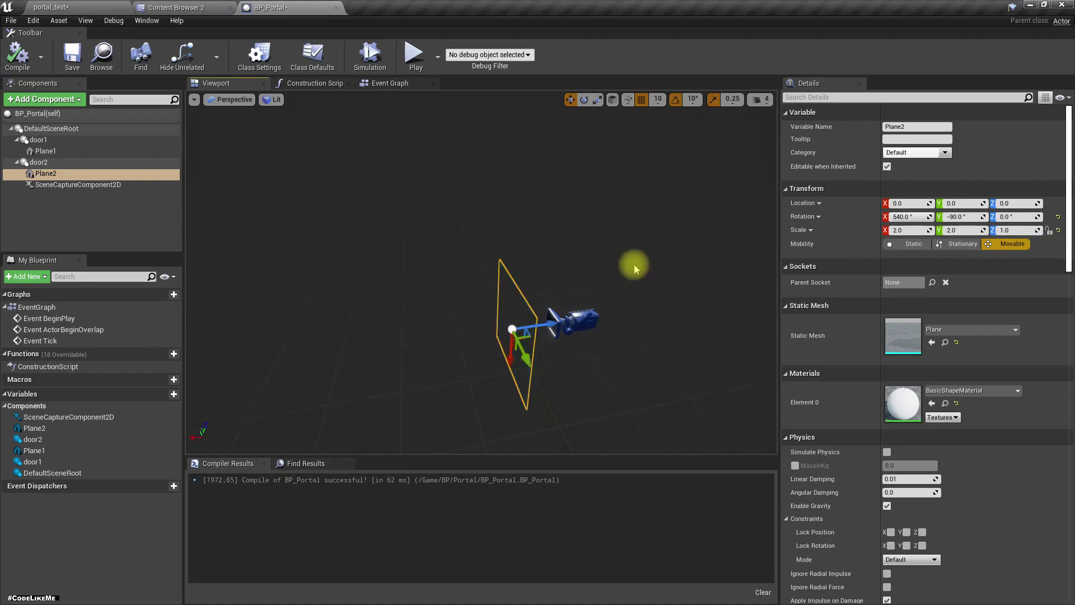
{"action": "right_click_drag", "start_coordinate": [637, 337], "coordinate": [629, 334]}
{"action": "left_click_drag", "start_coordinate": [630, 334], "coordinate": [650, 399]}
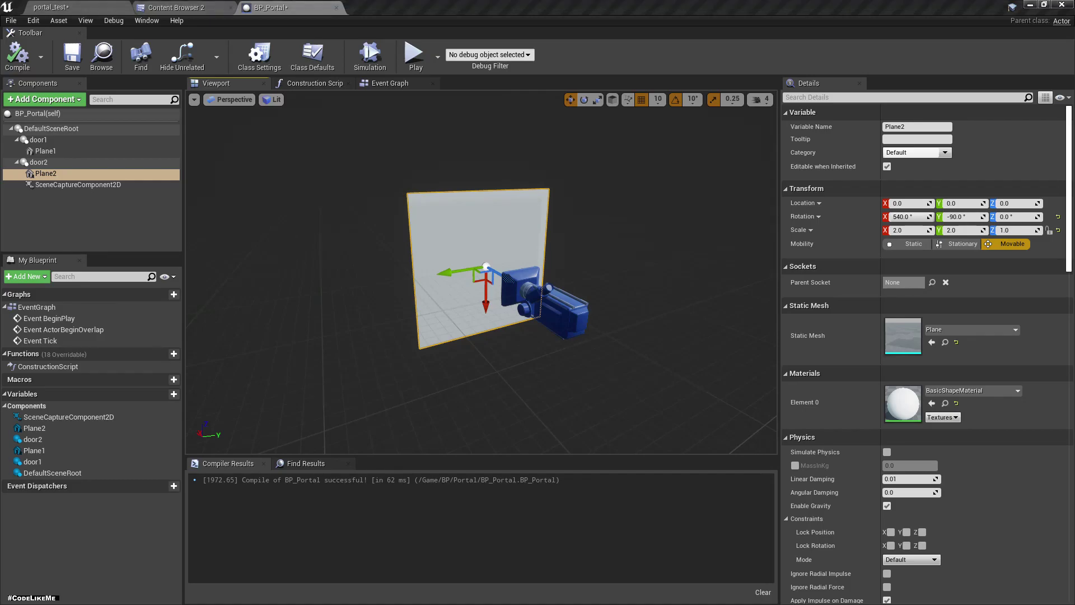
{"action": "left_click_drag", "start_coordinate": [413, 352], "coordinate": [421, 359]}
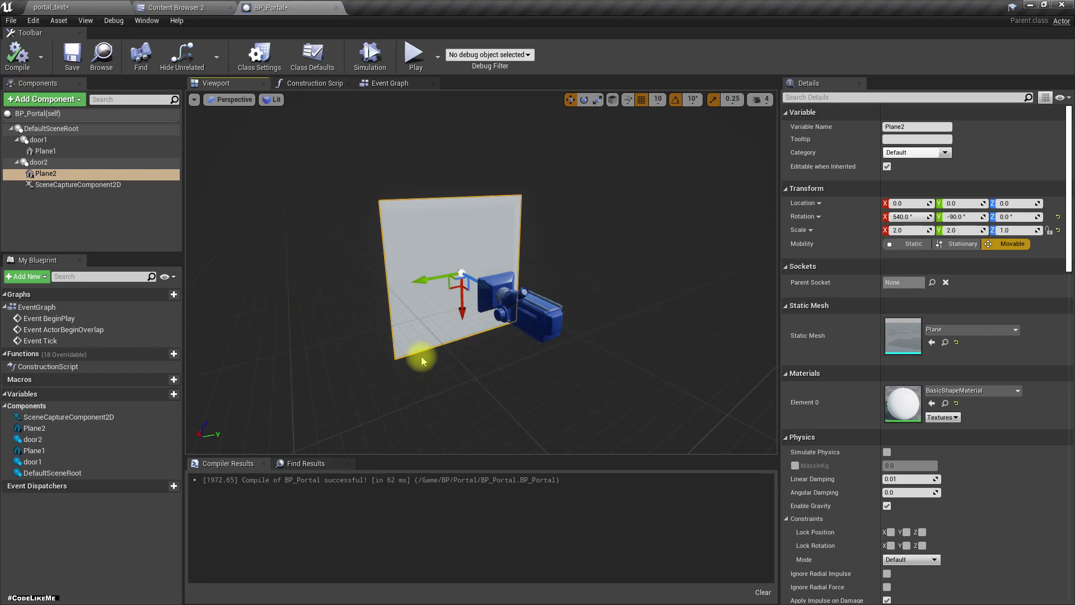
{"action": "key", "text": "ctrl+z"}
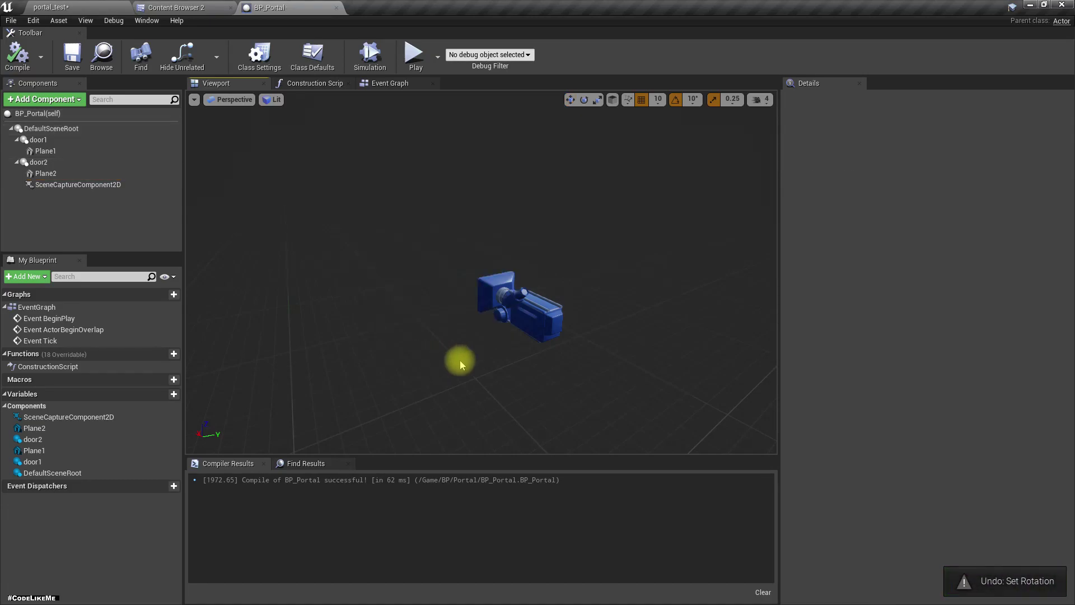
{"action": "left_click_drag", "start_coordinate": [446, 358], "coordinate": [459, 359]}
{"action": "right_click_drag", "start_coordinate": [461, 362], "coordinate": [464, 366]}
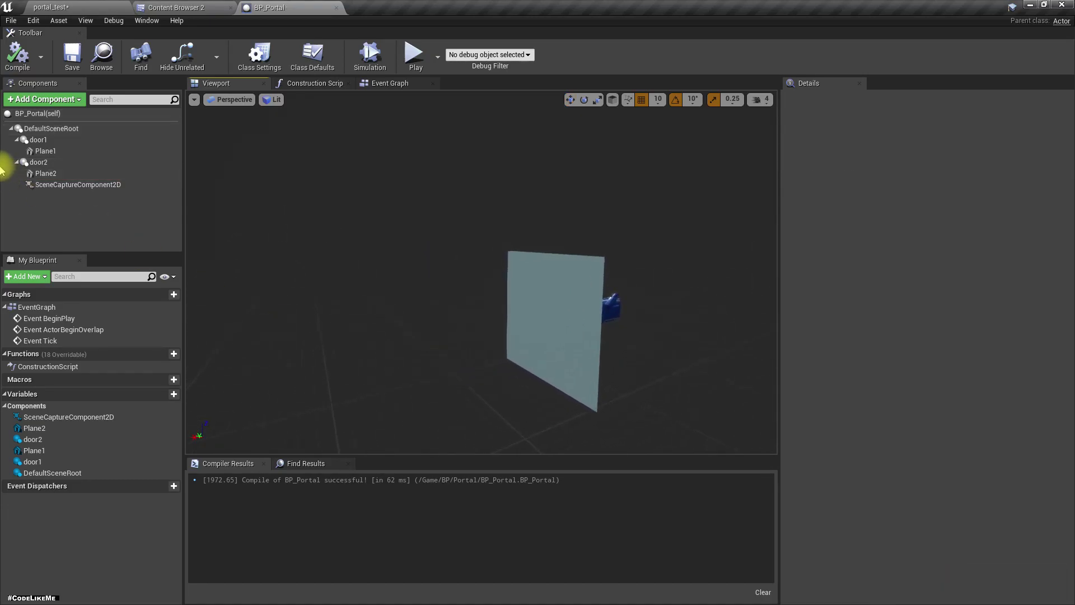
{"action": "left_click", "coordinate": [67, 185]}
{"action": "left_click_drag", "start_coordinate": [620, 432], "coordinate": [581, 355]}
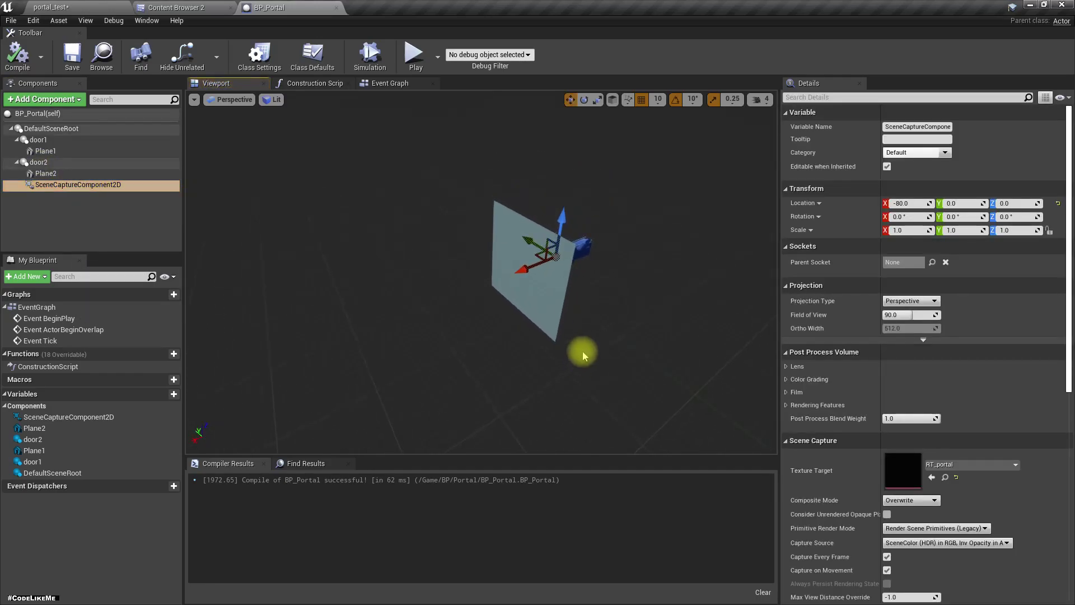
{"action": "key", "text": "e"}
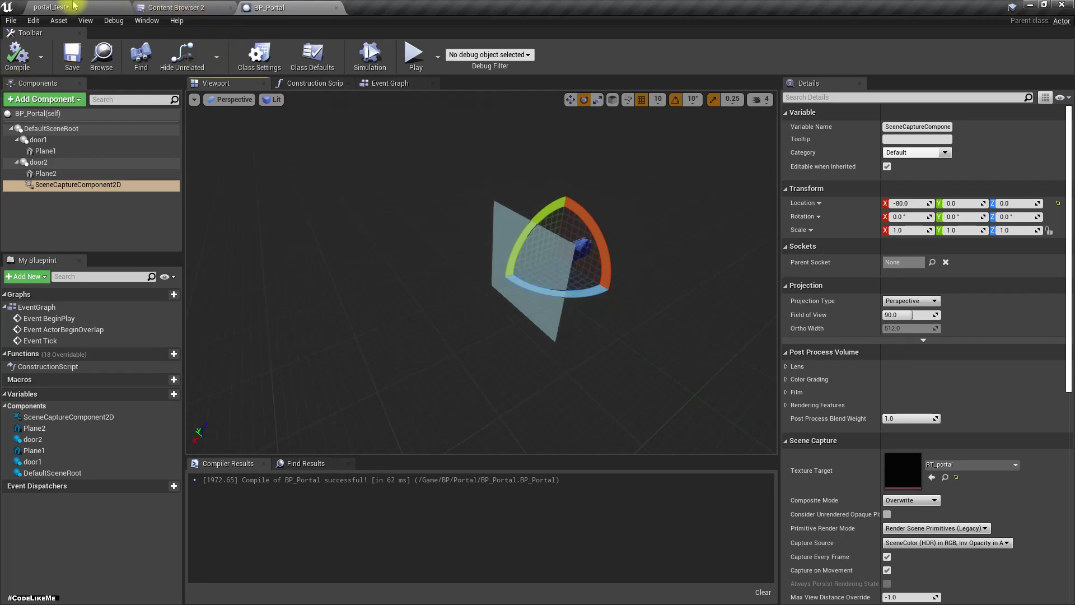
- Rotate the placed portal's door2 component to -180° about Z in the portal_test level
{"action": "left_click", "coordinate": [75, 4]}
{"action": "right_click_drag", "start_coordinate": [405, 223], "coordinate": [374, 181]}
{"action": "key", "text": "w"}
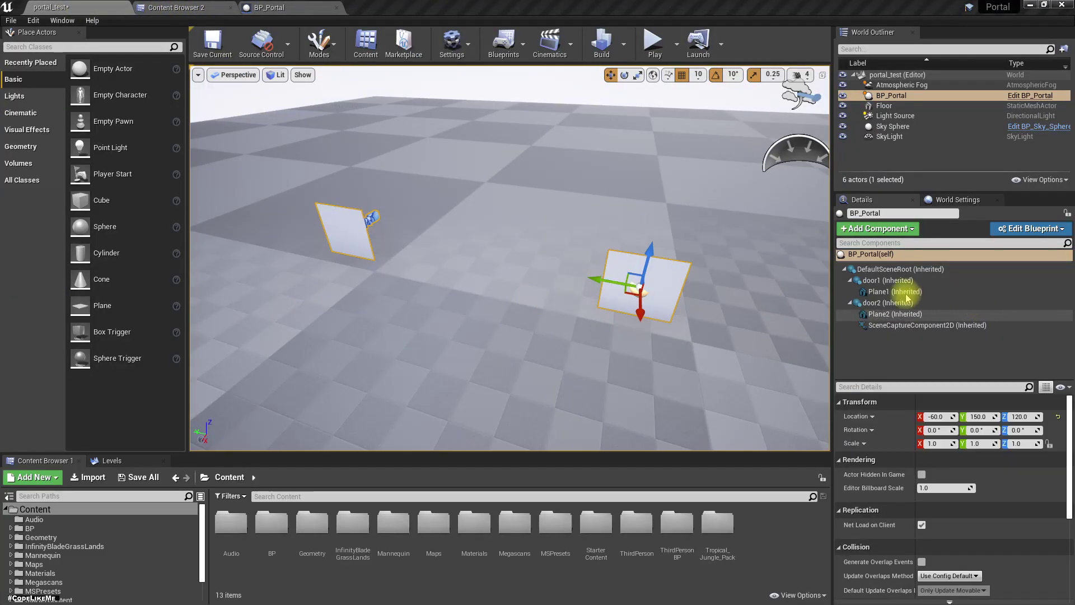
{"action": "left_click", "coordinate": [881, 305]}
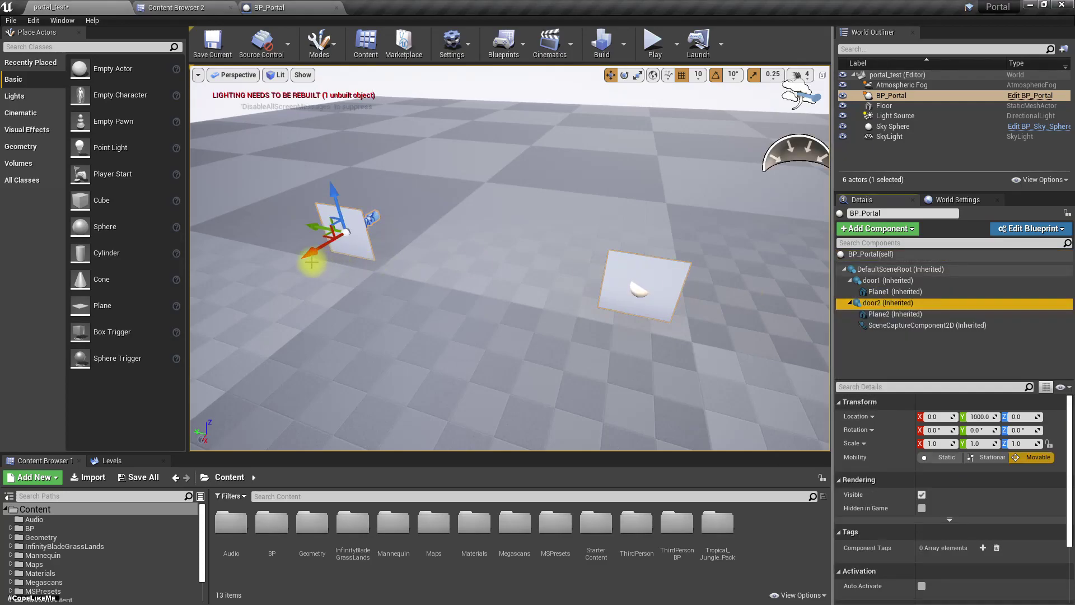
{"action": "key", "text": "e"}
{"action": "left_click_drag", "start_coordinate": [312, 263], "coordinate": [437, 238]}
{"action": "key", "text": "f"}
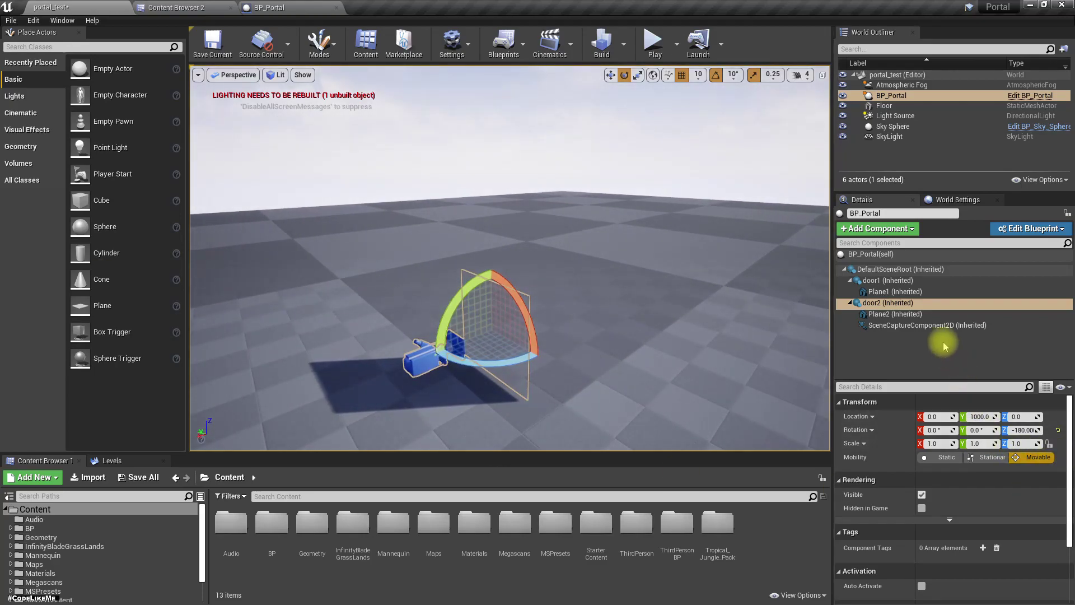
- Set Plane2's Z rotation to 0° in BP_Portal so the plane faces the opposite way
{"action": "left_click", "coordinate": [280, 7]}
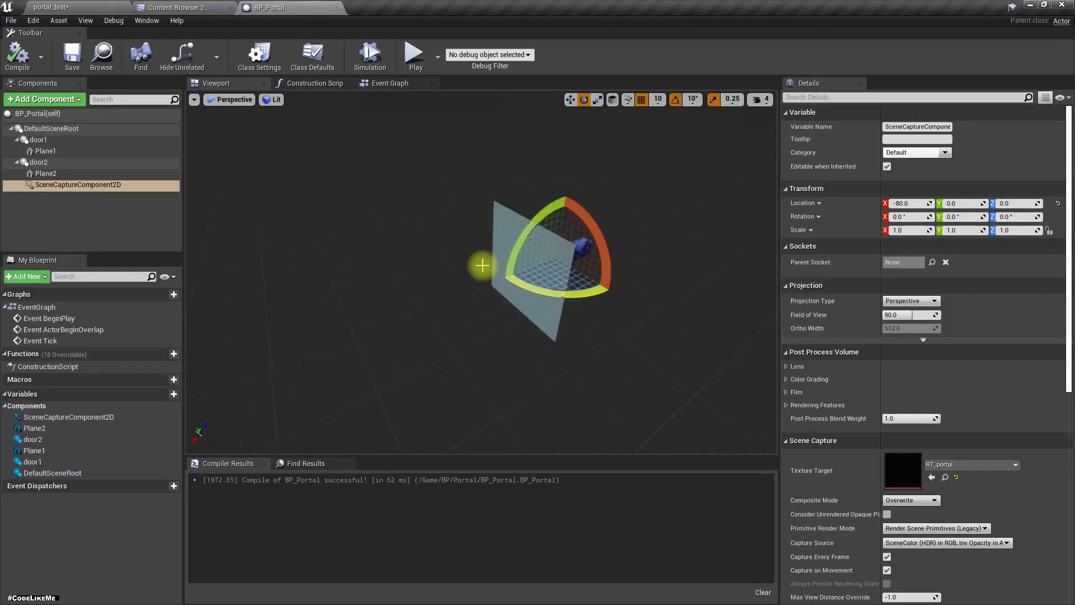
{"action": "left_click", "coordinate": [46, 173]}
{"action": "left_click", "coordinate": [1019, 217]}
{"action": "key", "text": "Return"}
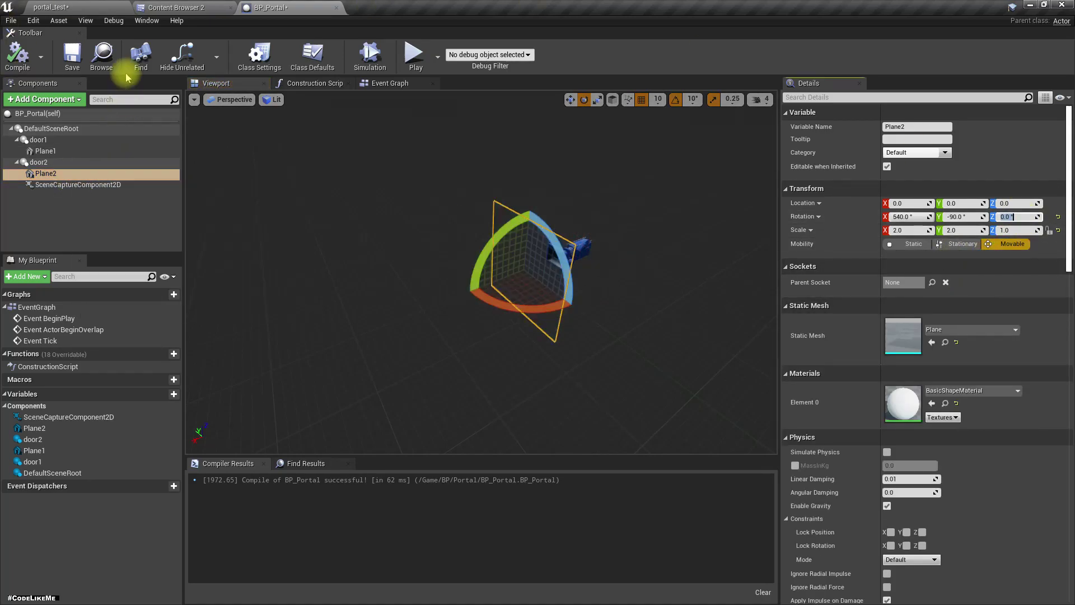
- Place a cylinder in front of the scene capture, beyond door2's plane, at about X -260, Y 1180, and raise it to Z 60
{"action": "left_click", "coordinate": [71, 6]}
{"action": "scroll", "coordinate": [456, 380], "scroll_direction": "up", "scroll_amount": 3}
{"action": "middle_click_drag", "start_coordinate": [456, 381], "coordinate": [415, 412]}
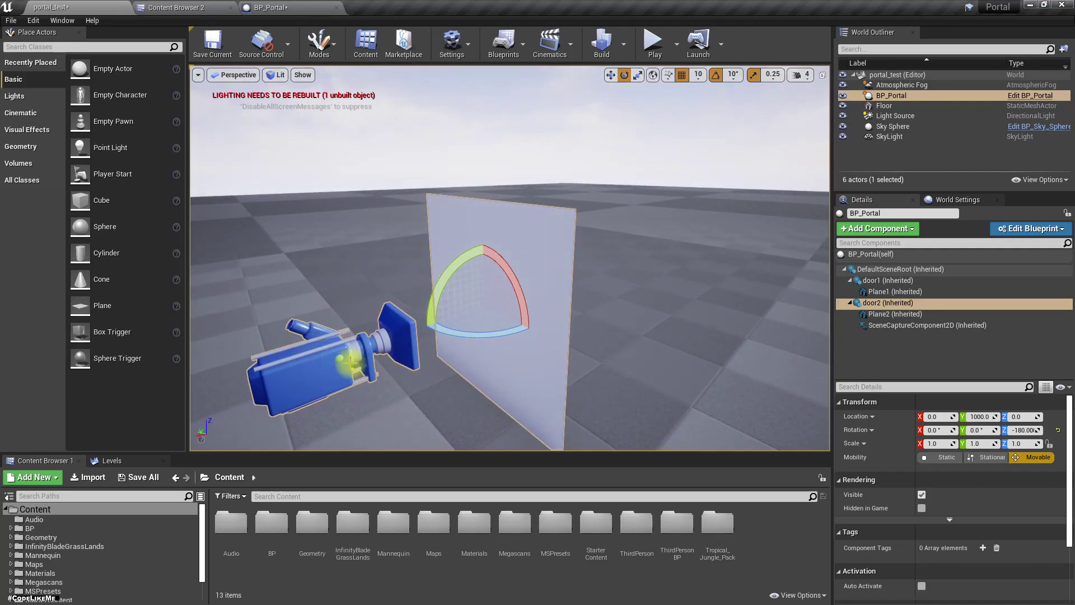
{"action": "left_click", "coordinate": [339, 366]}
{"action": "right_click_drag", "start_coordinate": [479, 328], "coordinate": [544, 307]}
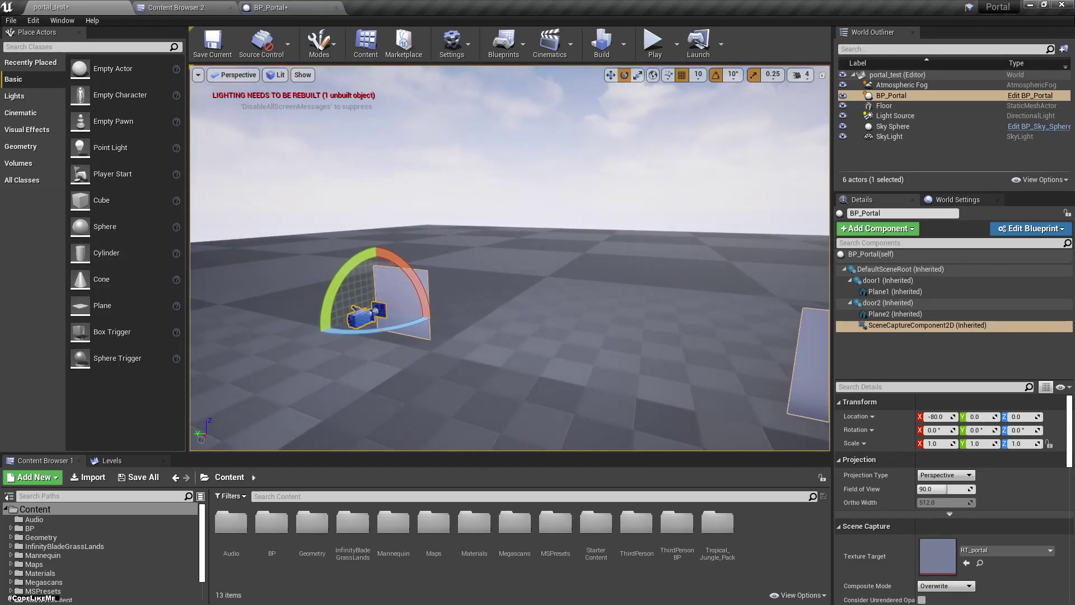
{"action": "left_click_drag", "start_coordinate": [106, 253], "coordinate": [317, 302]}
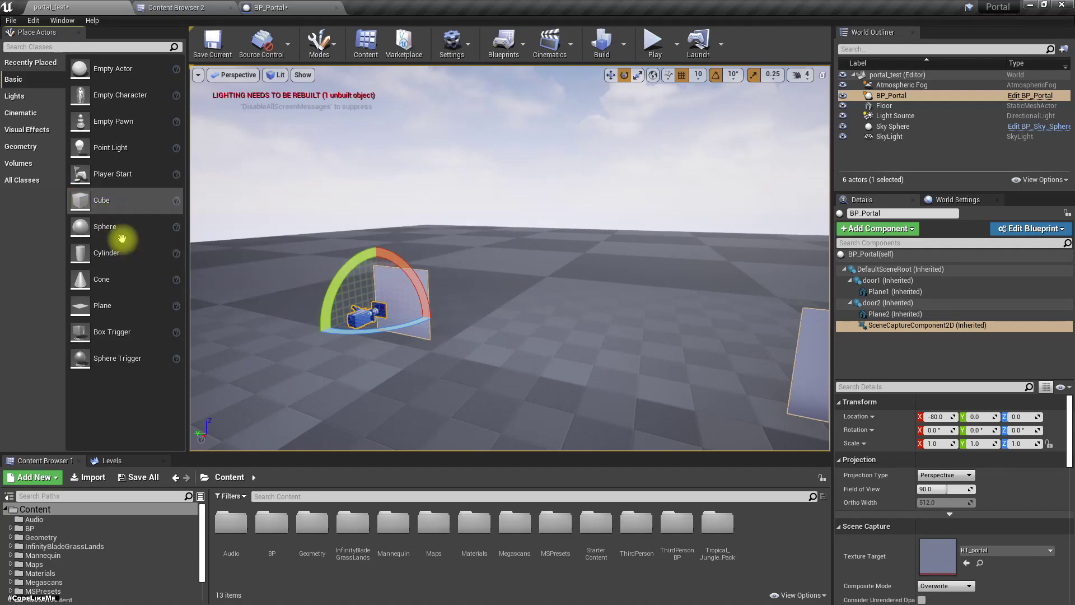
{"action": "left_click_drag", "start_coordinate": [477, 327], "coordinate": [448, 310]}
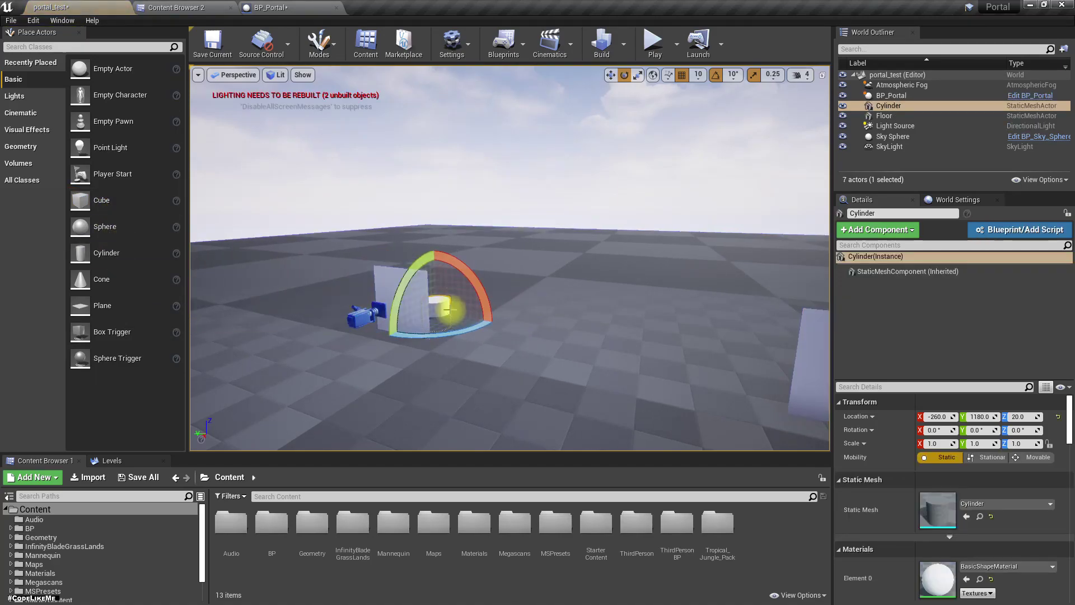
{"action": "key", "text": "w"}
{"action": "mouse_move", "coordinate": [434, 270]}
{"action": "left_mouse_down"}
{"action": "mouse_move", "coordinate": [431, 247]}
{"action": "mouse_move", "coordinate": [432, 269]}
{"action": "left_mouse_up"}
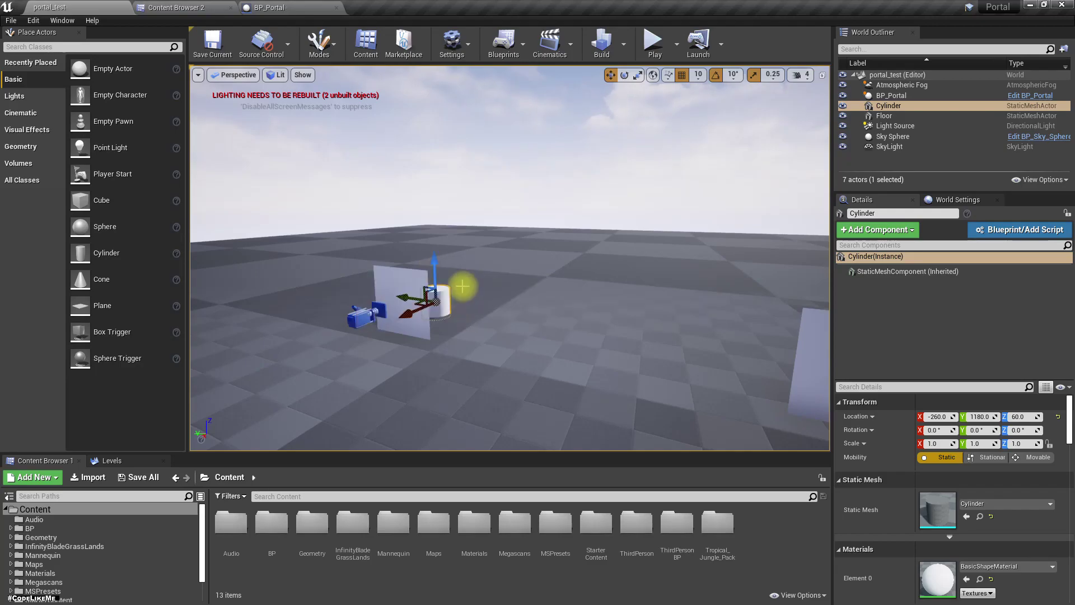
{"action": "right_click_drag", "start_coordinate": [459, 296], "coordinate": [437, 296]}
{"action": "key", "text": "w"}
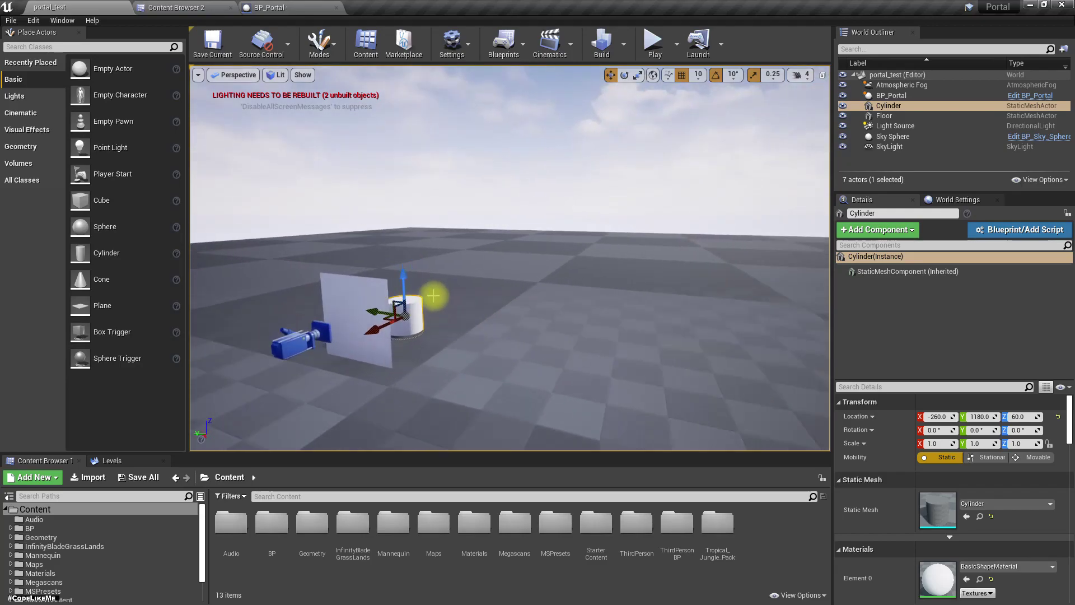
- Select the placed BP_Portal actor in the level and view both of its doors together
{"action": "left_click", "coordinate": [352, 298]}
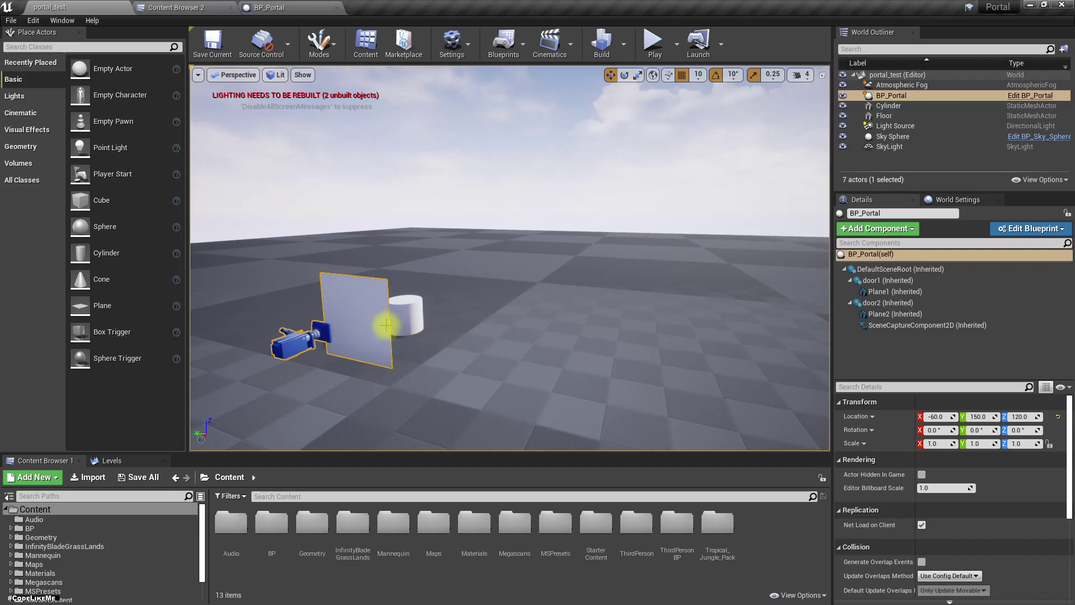
{"action": "mouse_move", "coordinate": [385, 336]}
{"action": "right_mouse_down"}
{"action": "mouse_move", "coordinate": [435, 340]}
{"action": "mouse_move", "coordinate": [349, 335]}
{"action": "mouse_move", "coordinate": [401, 336]}
{"action": "right_mouse_up"}
{"action": "key", "text": "s"}
{"action": "key", "text": "a"}
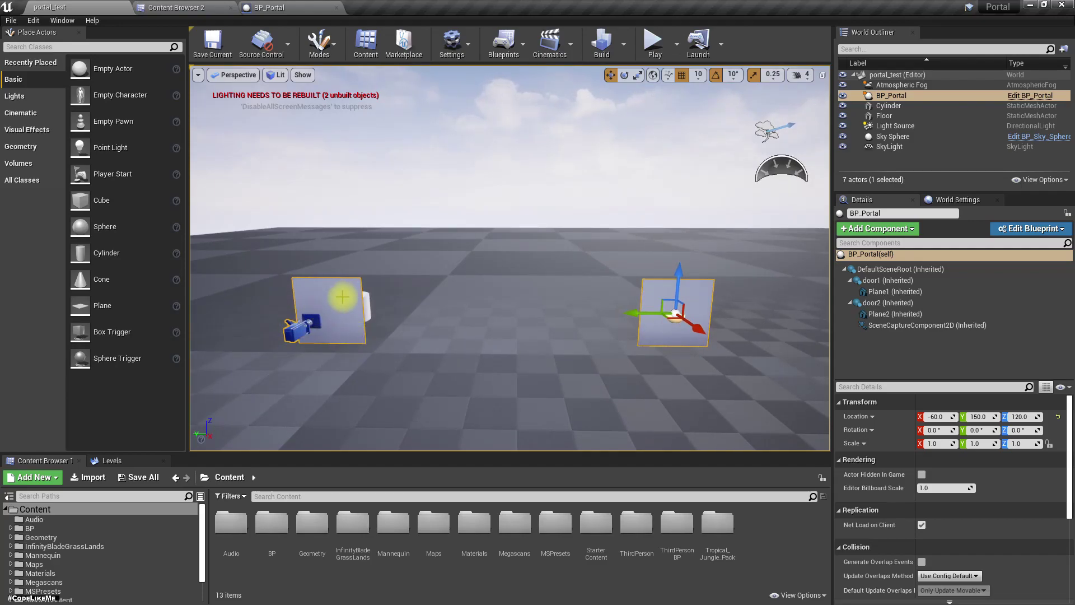
- Create a material named M_Door in the BP/Portal folder and open it for editing
{"action": "left_click", "coordinate": [186, 6]}
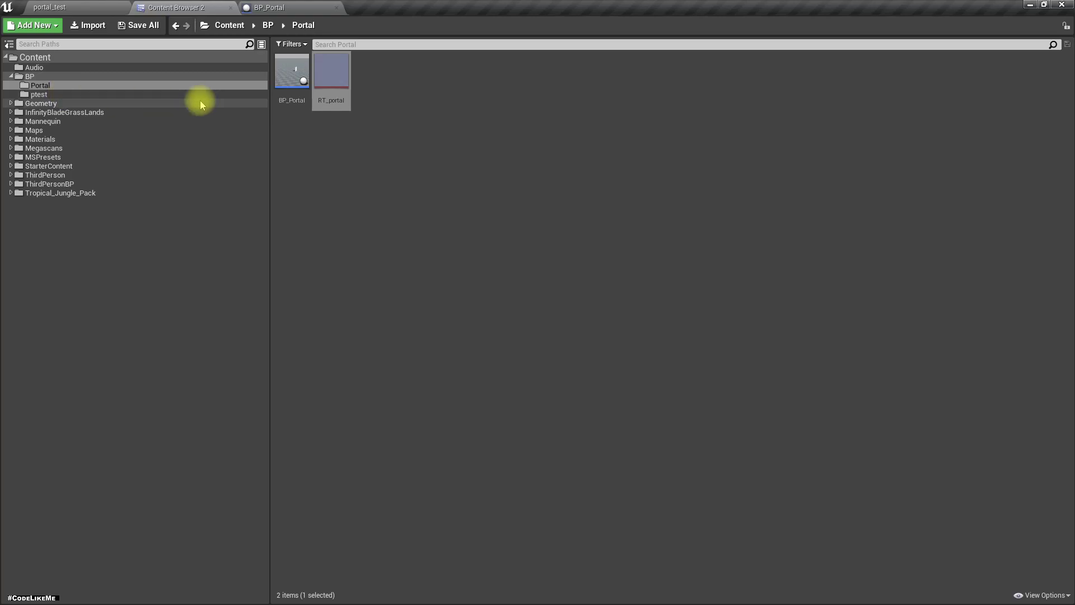
{"action": "right_click", "coordinate": [445, 105]}
{"action": "left_click", "coordinate": [503, 253]}
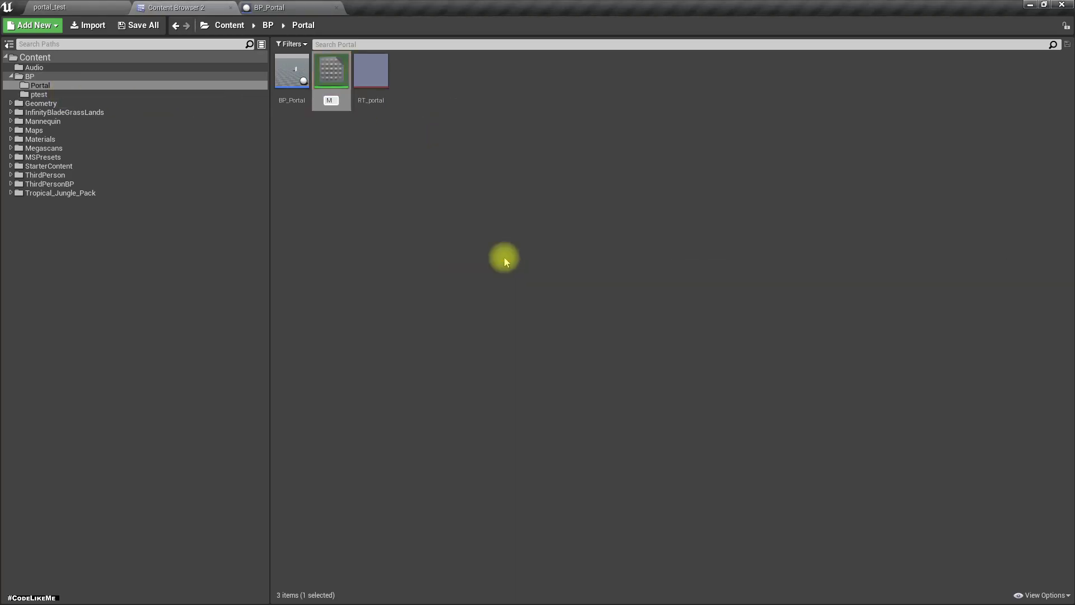
{"action": "type", "text": "M_Door"}
{"action": "key", "text": "Return"}
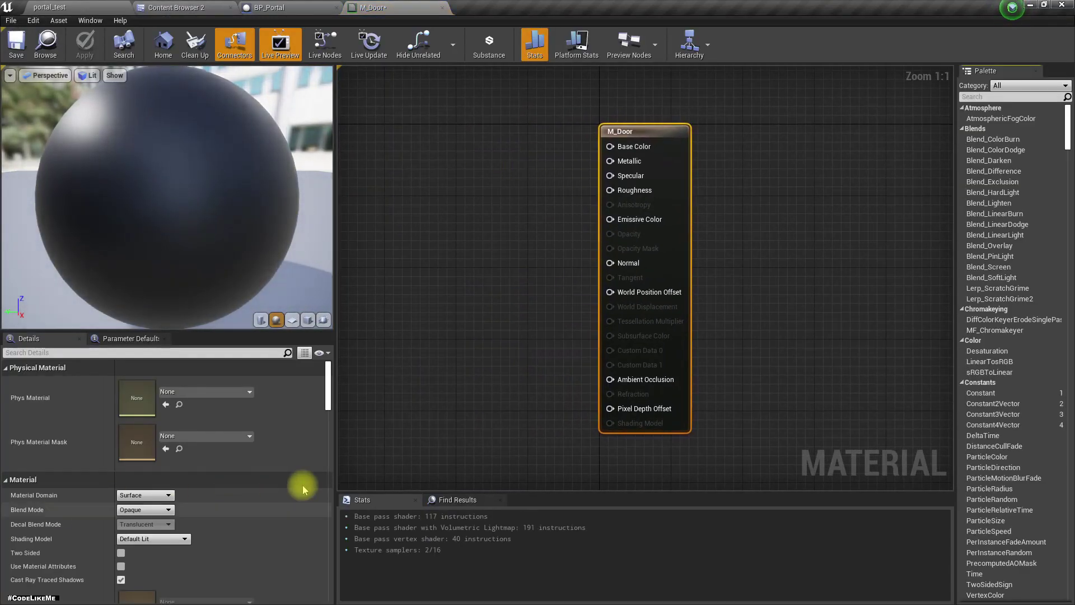
- Set M_Door's blend mode to Translucent, keeping the Surface material domain
{"action": "left_click", "coordinate": [134, 495]}
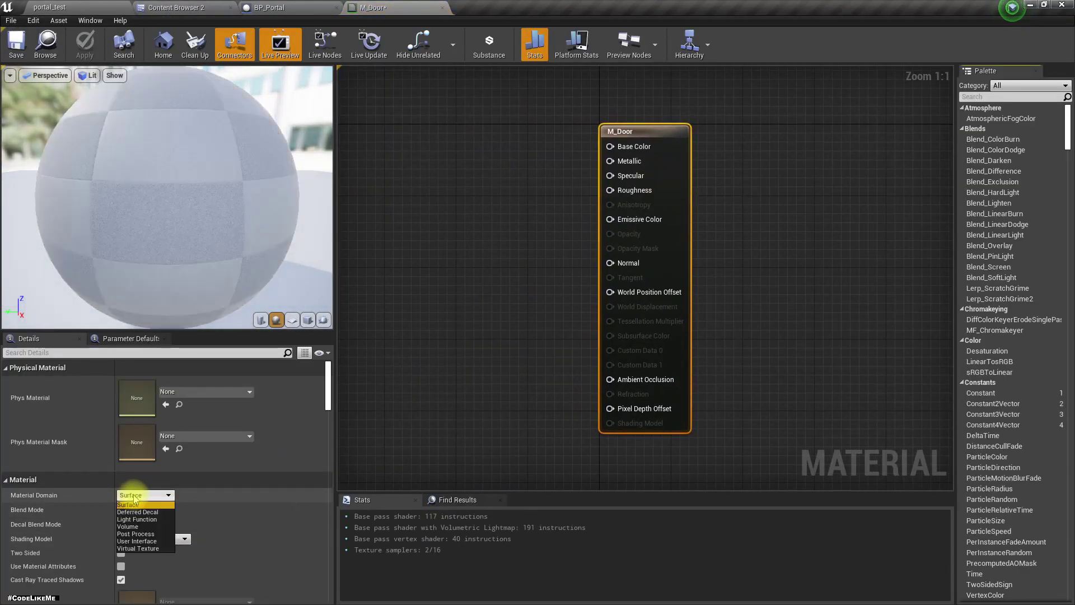
{"action": "left_click", "coordinate": [242, 495]}
{"action": "left_click", "coordinate": [145, 510]}
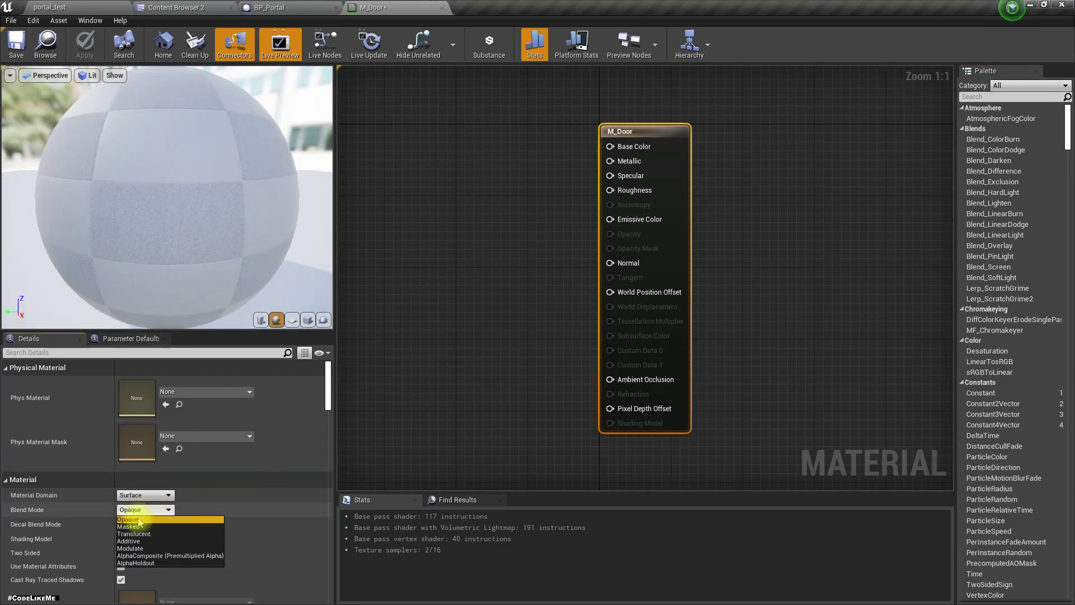
{"action": "left_click", "coordinate": [136, 535]}
- Promote M_Door's Base Color to a parameter, set it to red (R 1.0, G about 0.033, B 0.0), and place its node beside the result node
{"action": "left_click_drag", "start_coordinate": [612, 146], "coordinate": [480, 178]}
{"action": "left_click", "coordinate": [491, 115]}
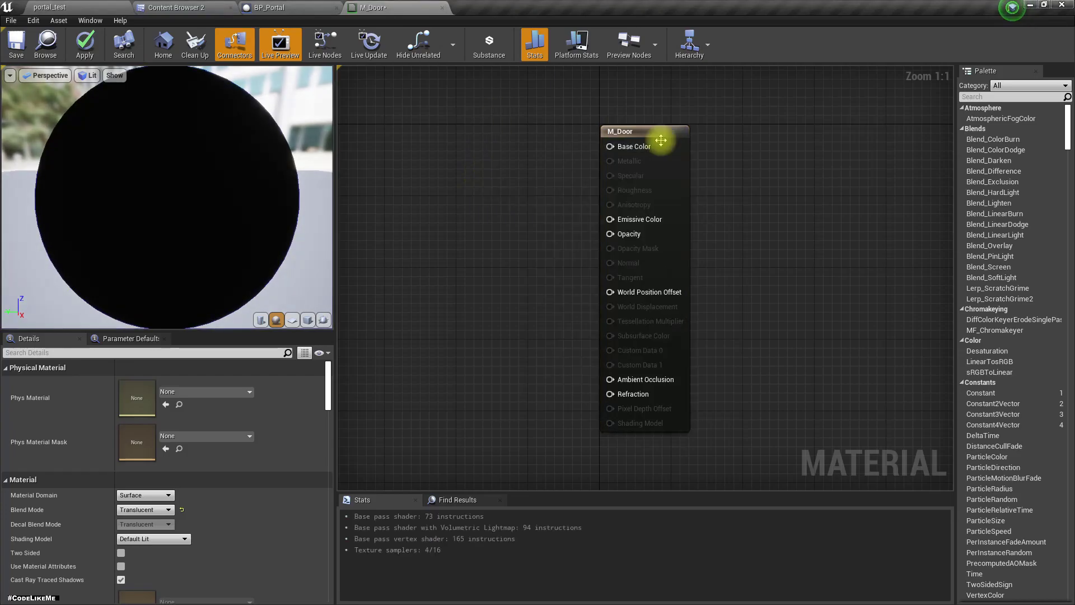
{"action": "right_click", "coordinate": [632, 149]}
{"action": "left_click", "coordinate": [668, 167]}
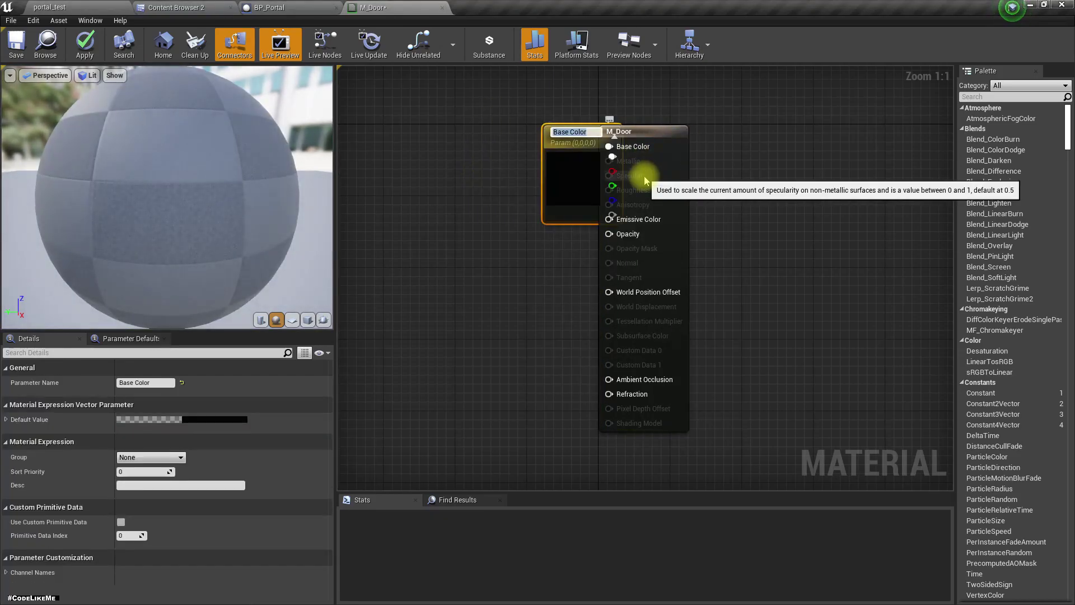
{"action": "double_click", "coordinate": [571, 174]}
{"action": "left_click", "coordinate": [694, 262]}
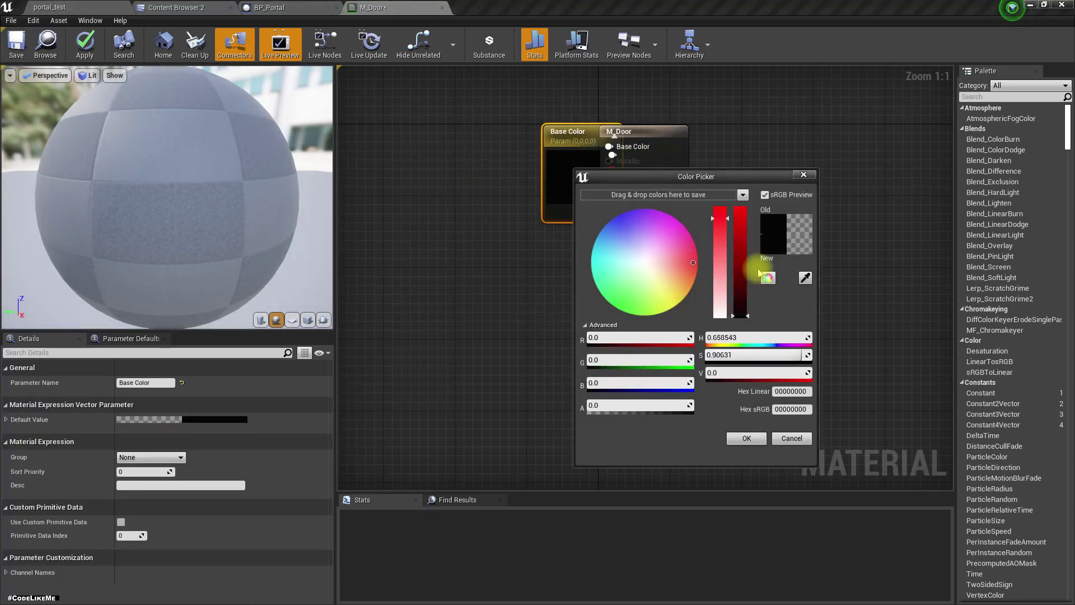
{"action": "left_click_drag", "start_coordinate": [737, 214], "coordinate": [743, 157]}
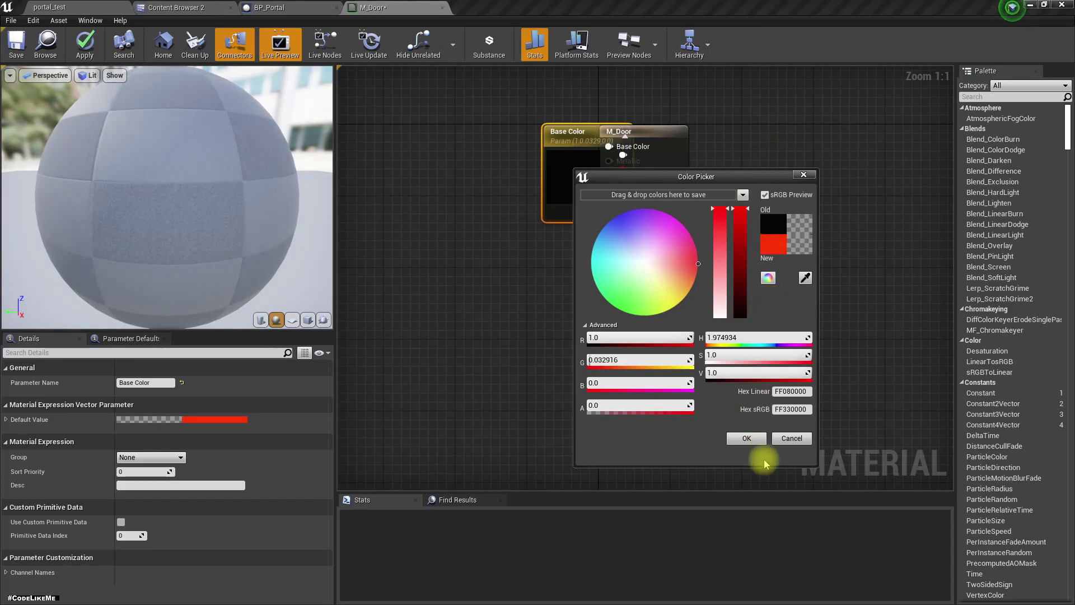
{"action": "left_click", "coordinate": [748, 439]}
{"action": "left_click_drag", "start_coordinate": [557, 180], "coordinate": [449, 185]}
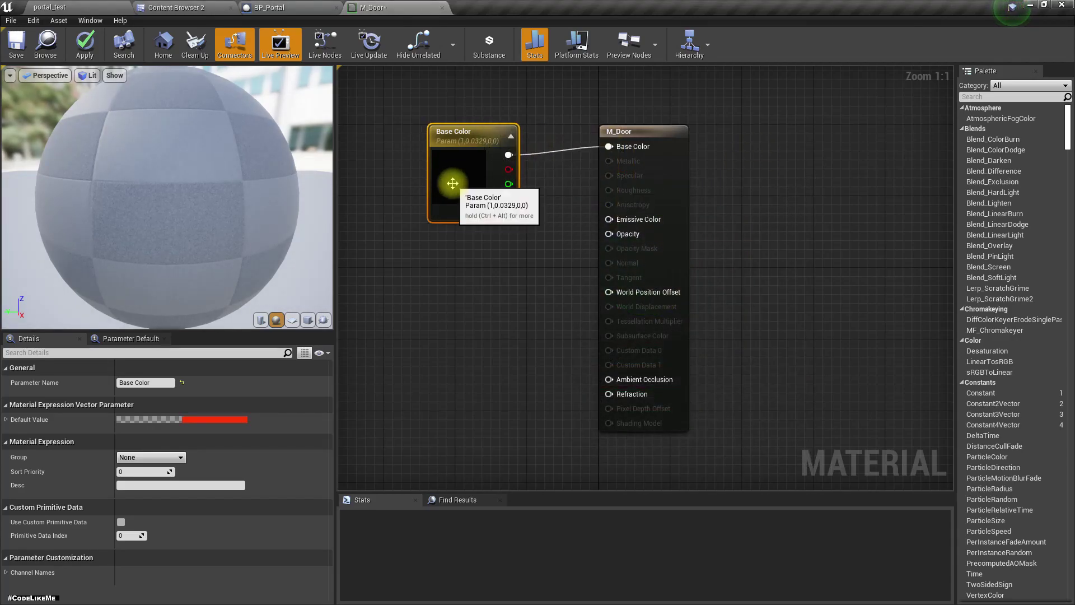
- Promote M_Door's Opacity to a parameter with a default value of 0.2 and apply the material changes
{"action": "right_click", "coordinate": [622, 234]}
{"action": "left_click", "coordinate": [648, 242]}
{"action": "left_click_drag", "start_coordinate": [557, 173], "coordinate": [475, 287]}
{"action": "type", "text": "0.2"}
{"action": "key", "text": "Return"}
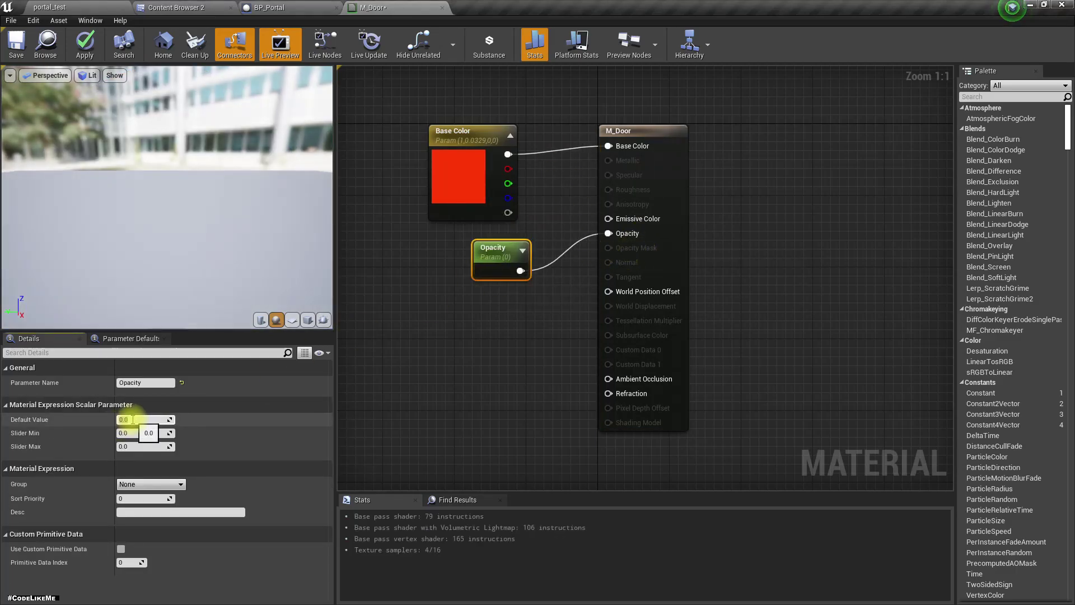
{"action": "left_click", "coordinate": [85, 48]}
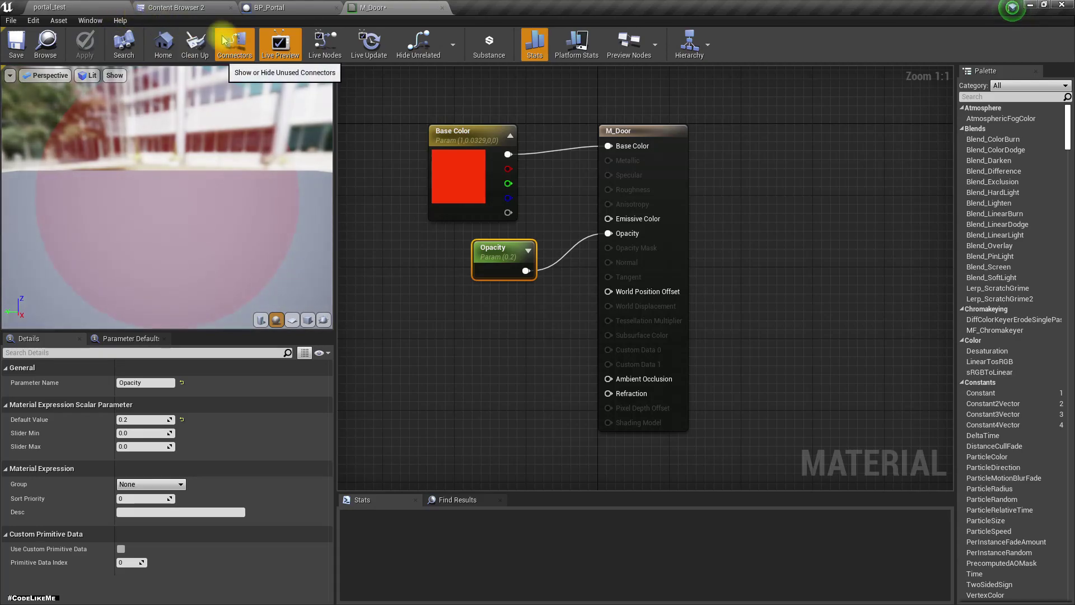
- Assign the M_Door material to Plane2 in BP_Portal and save all assets
{"action": "left_click", "coordinate": [269, 8]}
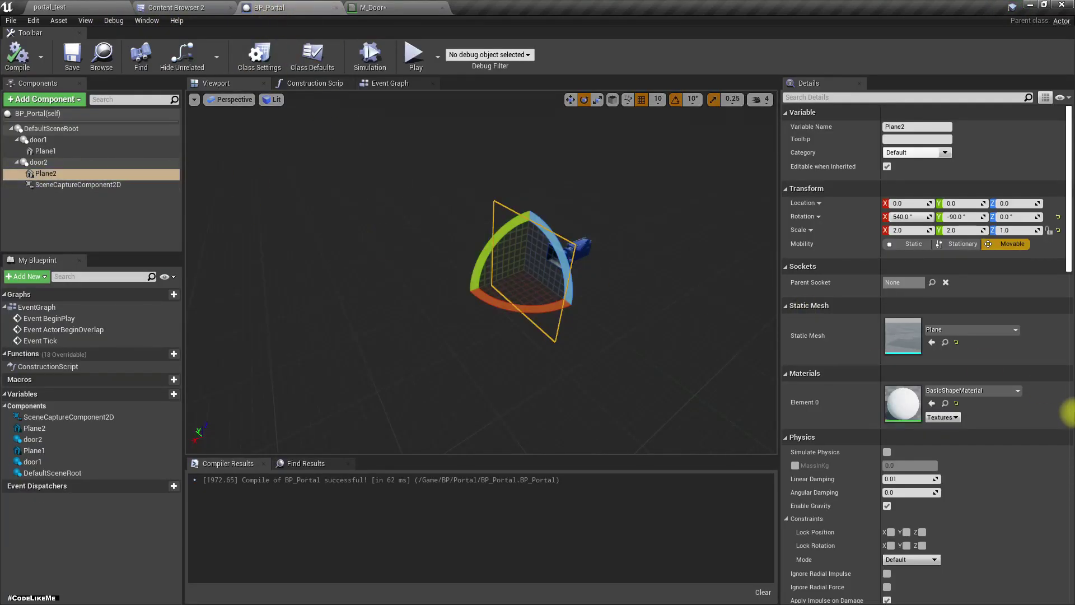
{"action": "scroll", "coordinate": [1020, 431], "scroll_direction": "down", "scroll_amount": 5}
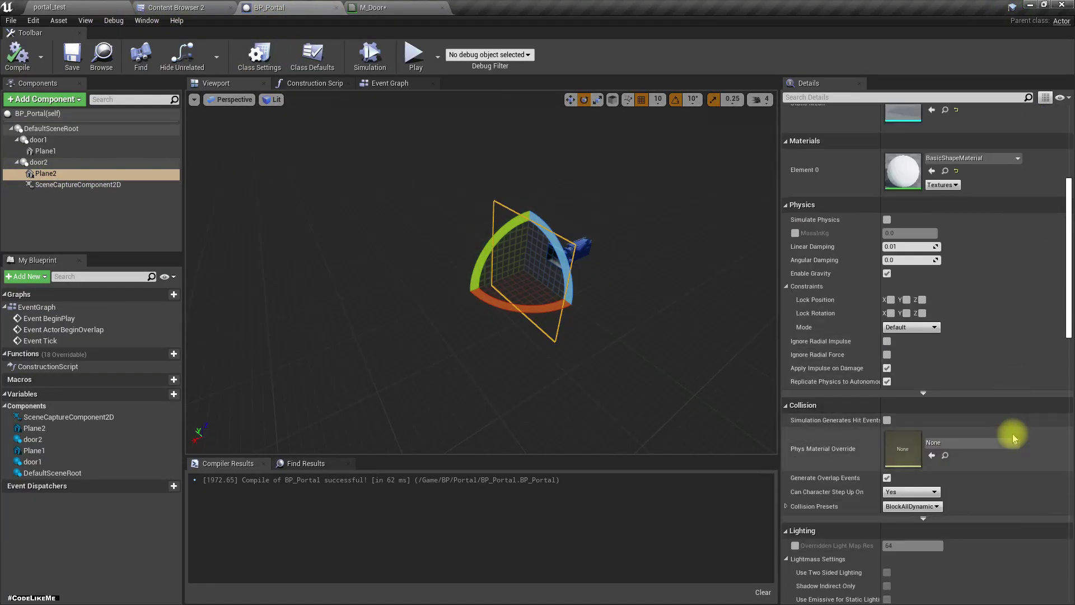
{"action": "scroll", "coordinate": [1013, 433], "scroll_direction": "down", "scroll_amount": 2}
{"action": "scroll", "coordinate": [1009, 432], "scroll_direction": "up", "scroll_amount": 5}
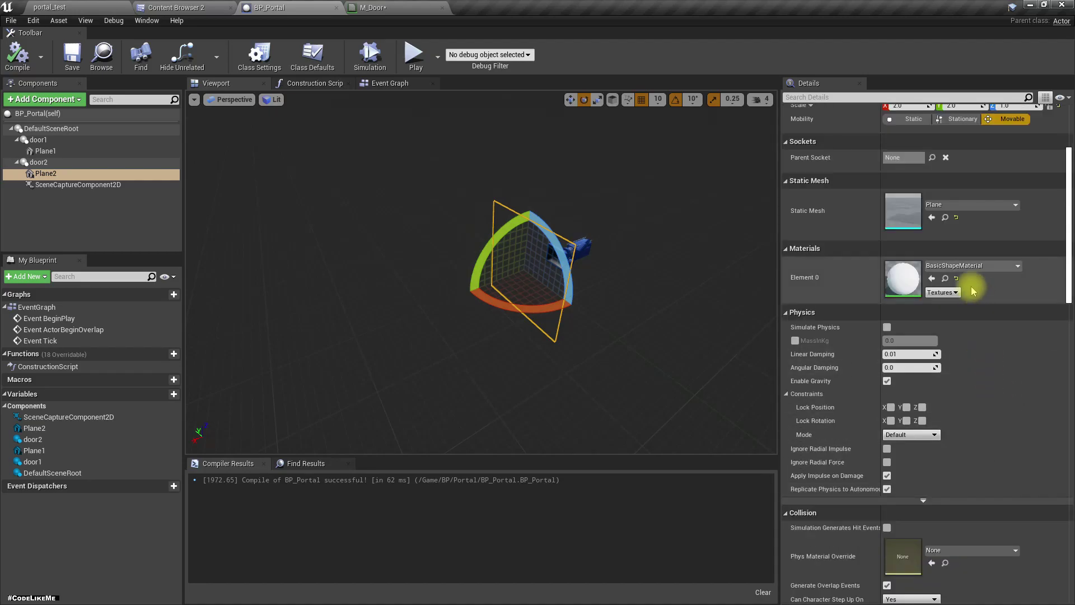
{"action": "left_click", "coordinate": [185, 7]}
{"action": "left_click_drag", "start_coordinate": [331, 72], "coordinate": [909, 282]}
{"action": "left_click_drag", "start_coordinate": [619, 266], "coordinate": [465, 266], "text": "alt"}
{"action": "scroll", "coordinate": [606, 284], "scroll_direction": "up", "scroll_amount": 3}
{"action": "key", "text": "ctrl+shift+s"}
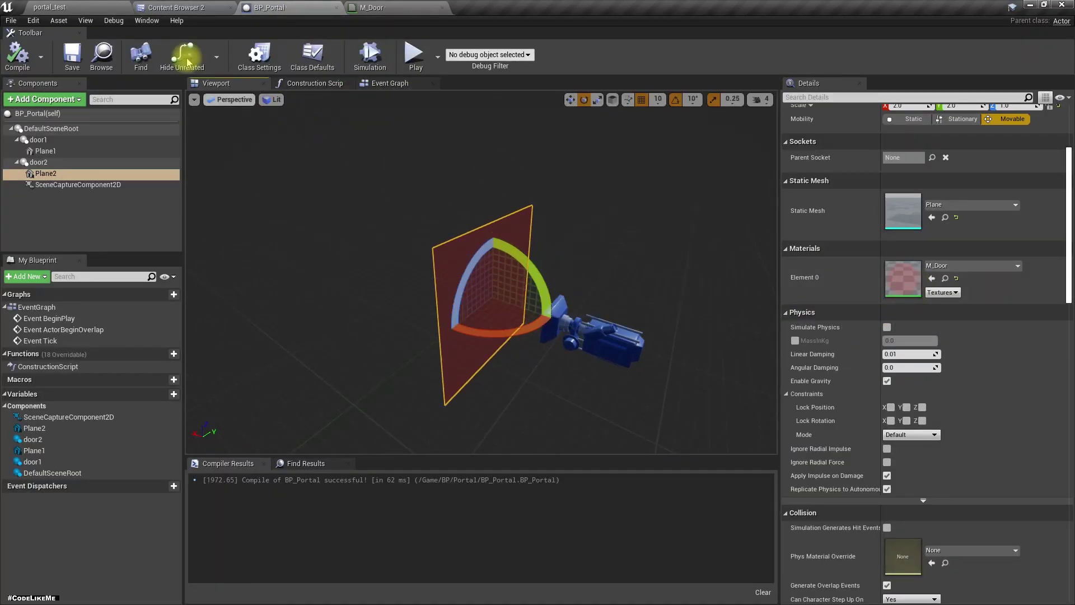
- Examine the placed portal's door planes and the cylinder from several angles in the portal_test level
{"action": "left_click", "coordinate": [60, 3]}
{"action": "right_click_drag", "start_coordinate": [350, 269], "coordinate": [264, 268]}
{"action": "scroll", "coordinate": [356, 274], "scroll_direction": "up", "scroll_amount": 3}
{"action": "middle_click_drag", "start_coordinate": [356, 275], "coordinate": [342, 314]}
{"action": "scroll", "coordinate": [356, 275], "scroll_direction": "up", "scroll_amount": 3}
{"action": "scroll", "coordinate": [355, 274], "scroll_direction": "up", "scroll_amount": 2}
{"action": "middle_click_drag", "start_coordinate": [355, 274], "coordinate": [309, 309]}
{"action": "right_click_drag", "start_coordinate": [509, 289], "coordinate": [567, 258]}
{"action": "key", "text": "w"}
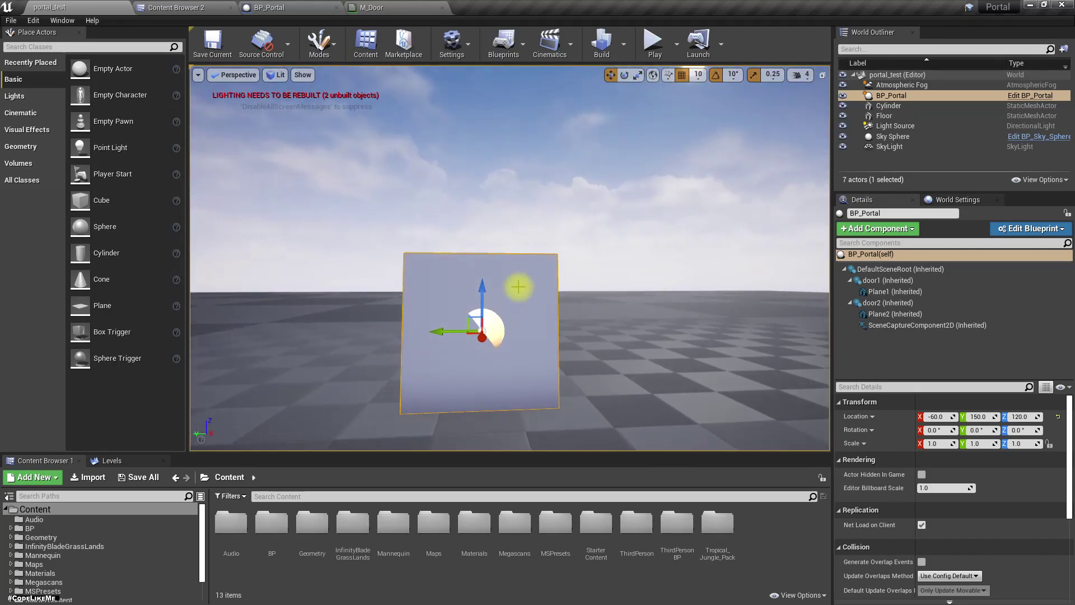
{"action": "right_click_drag", "start_coordinate": [352, 327], "coordinate": [331, 370]}
{"action": "key", "text": "s"}
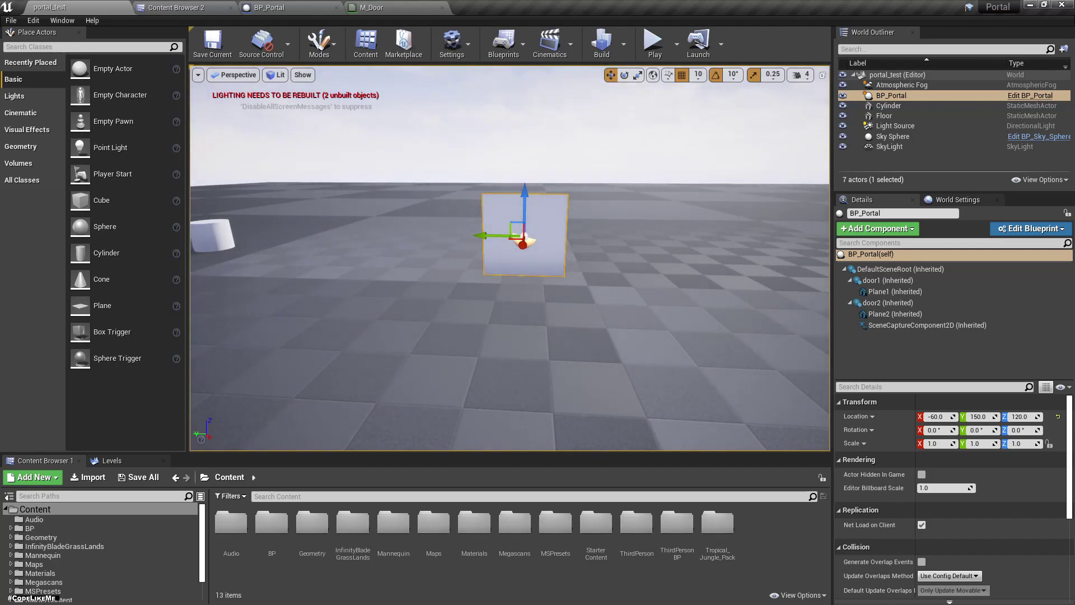
- Create a material named M_Portal in the BP/Portal folder and add a texture sample of RT_portal to its graph
{"action": "left_click", "coordinate": [432, 5]}
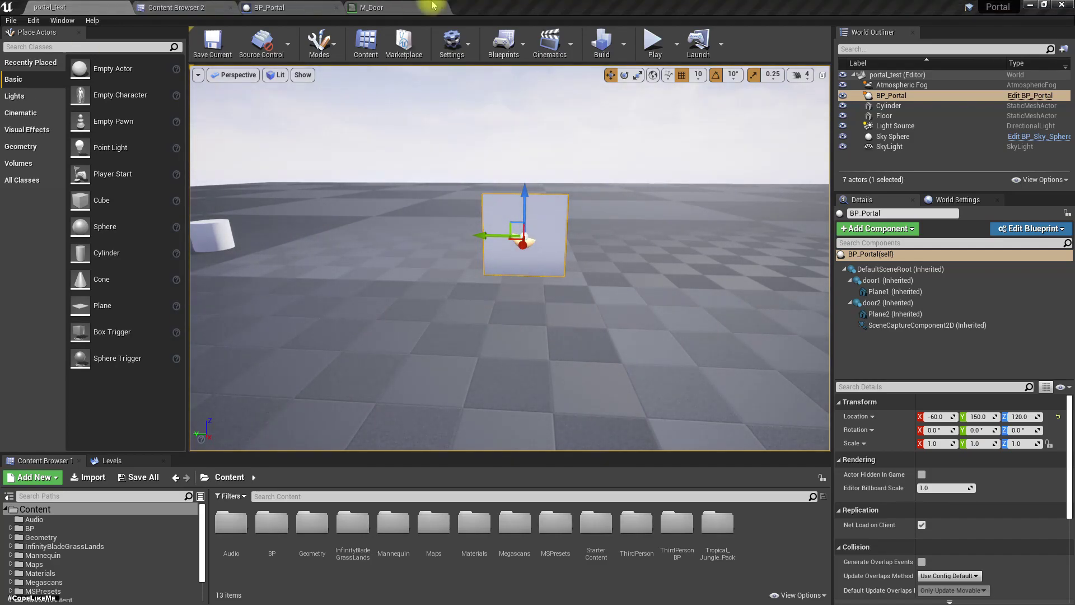
{"action": "left_click", "coordinate": [296, 9]}
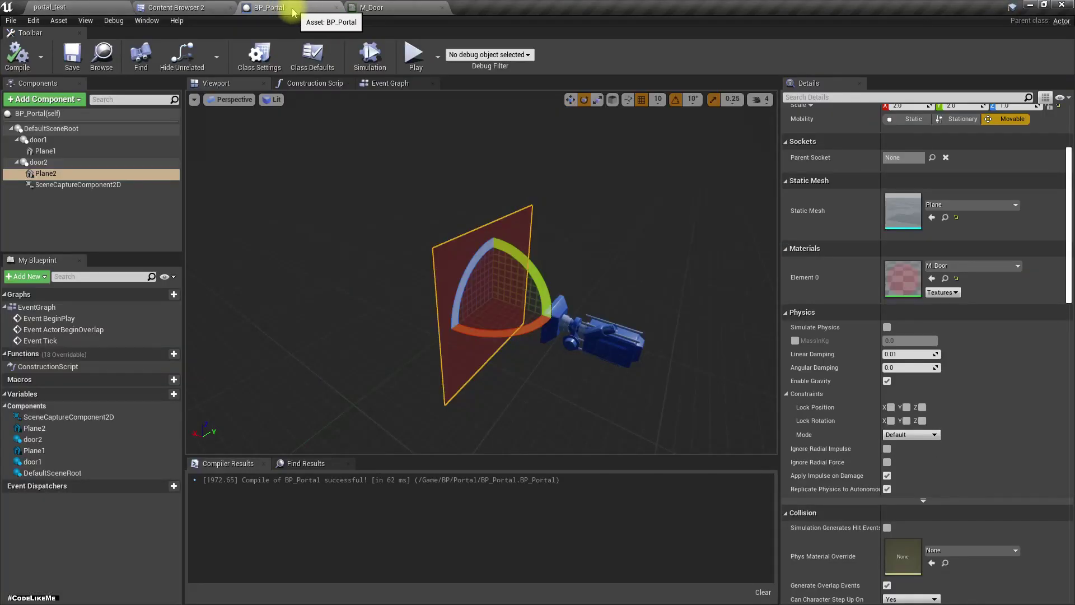
{"action": "left_click", "coordinate": [166, 7]}
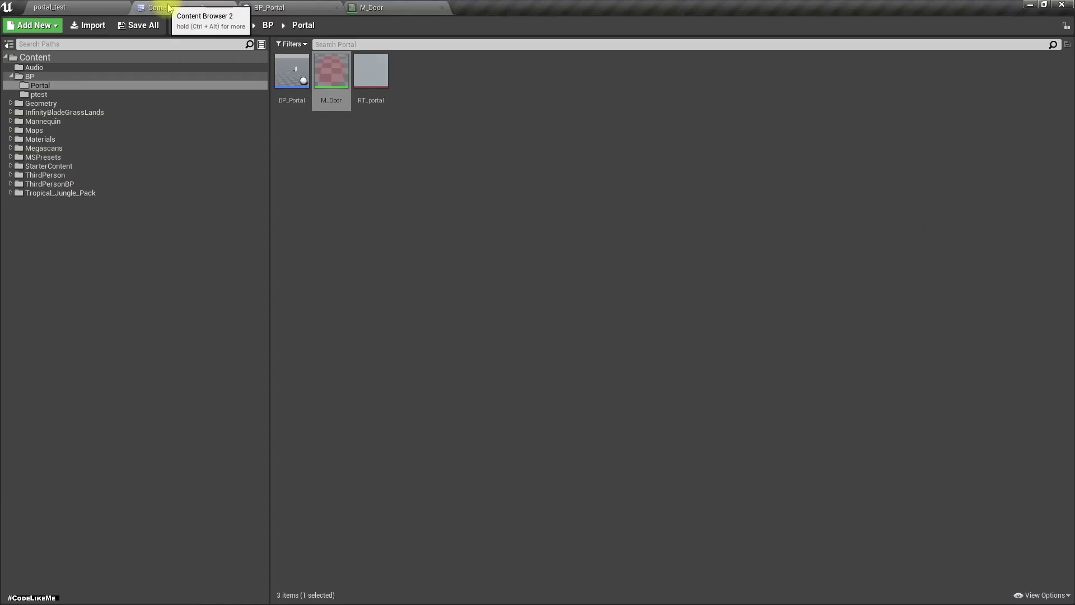
{"action": "right_click", "coordinate": [485, 162]}
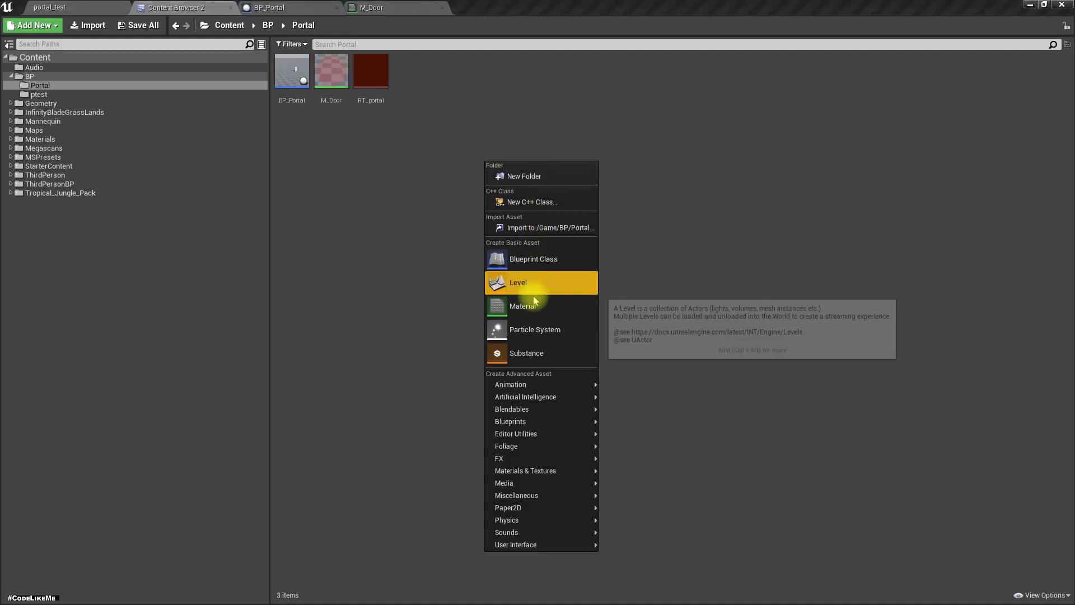
{"action": "left_click", "coordinate": [544, 306]}
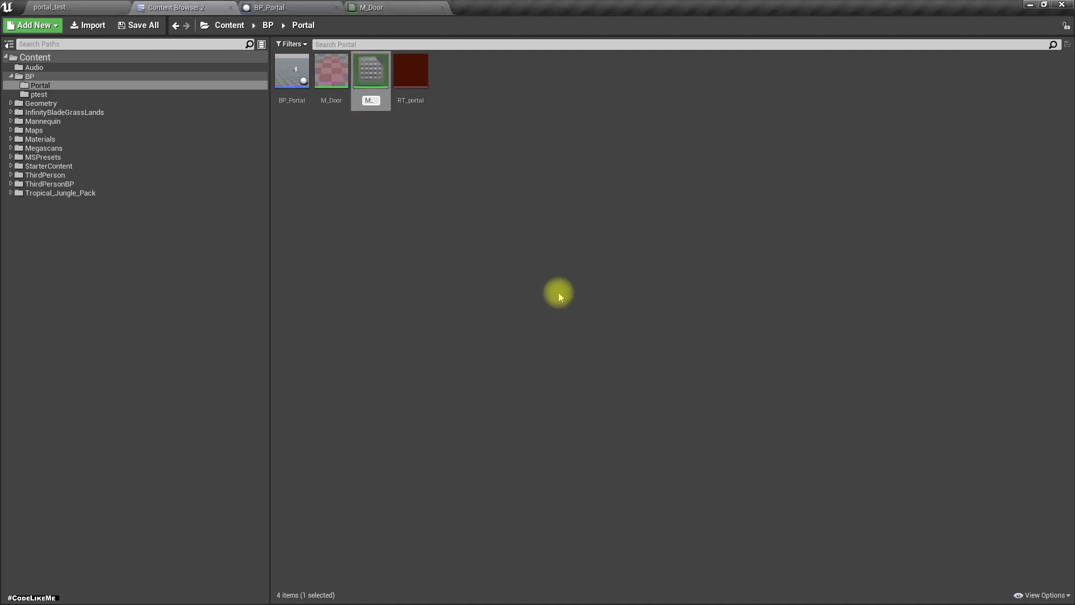
{"action": "key", "text": "Return"}
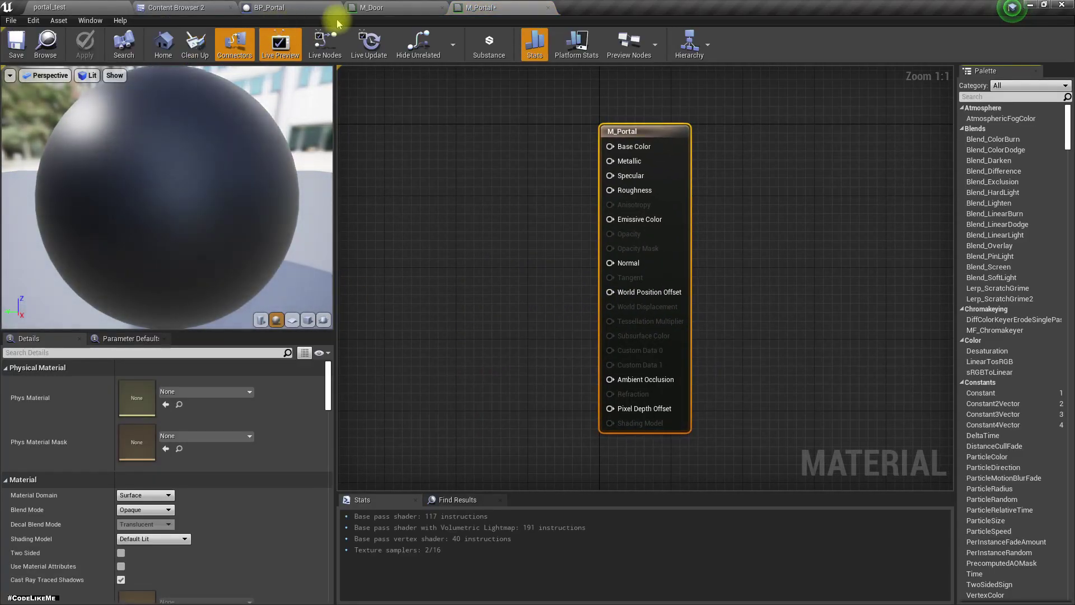
{"action": "left_click", "coordinate": [212, 8]}
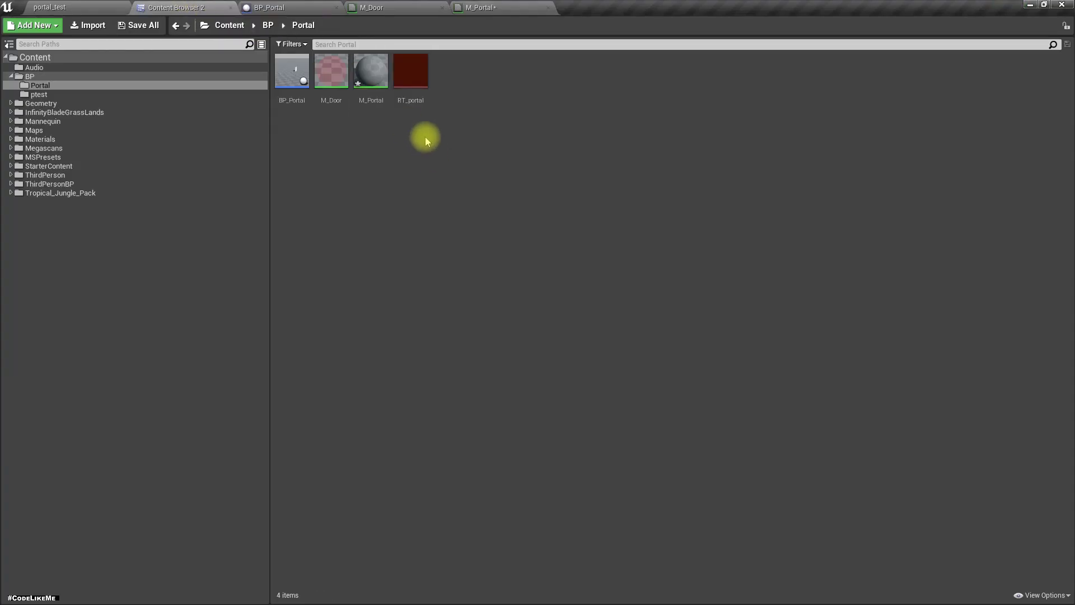
{"action": "left_click_drag", "start_coordinate": [408, 89], "coordinate": [487, 234]}
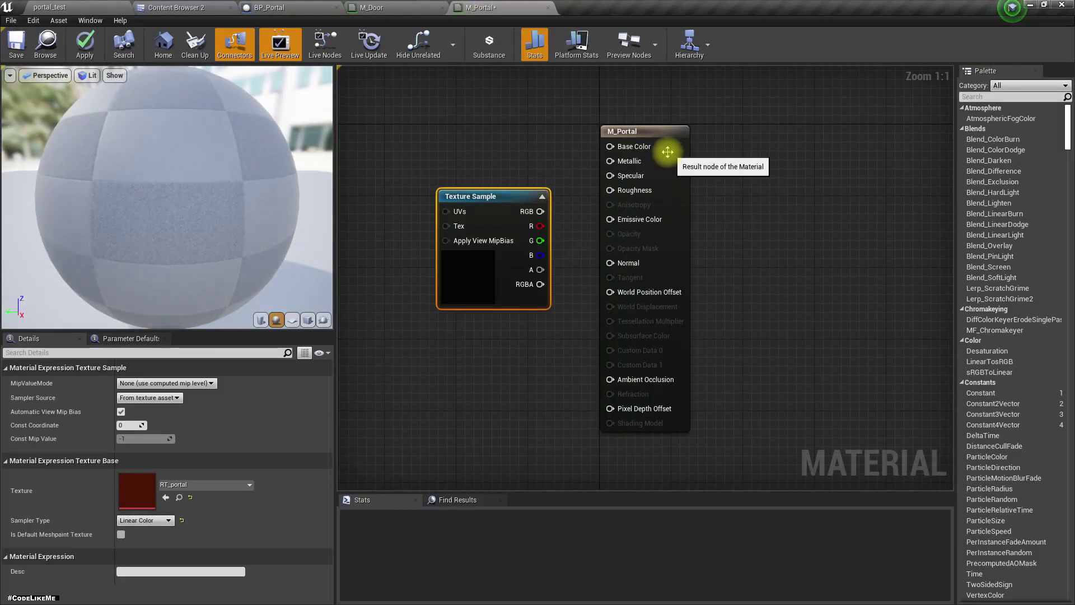
- Set M_Portal's shading model to Unlit, connect the RT_portal sample's RGB output to Emissive Color, and apply the changes
{"action": "left_click", "coordinate": [669, 152]}
{"action": "left_click", "coordinate": [146, 495]}
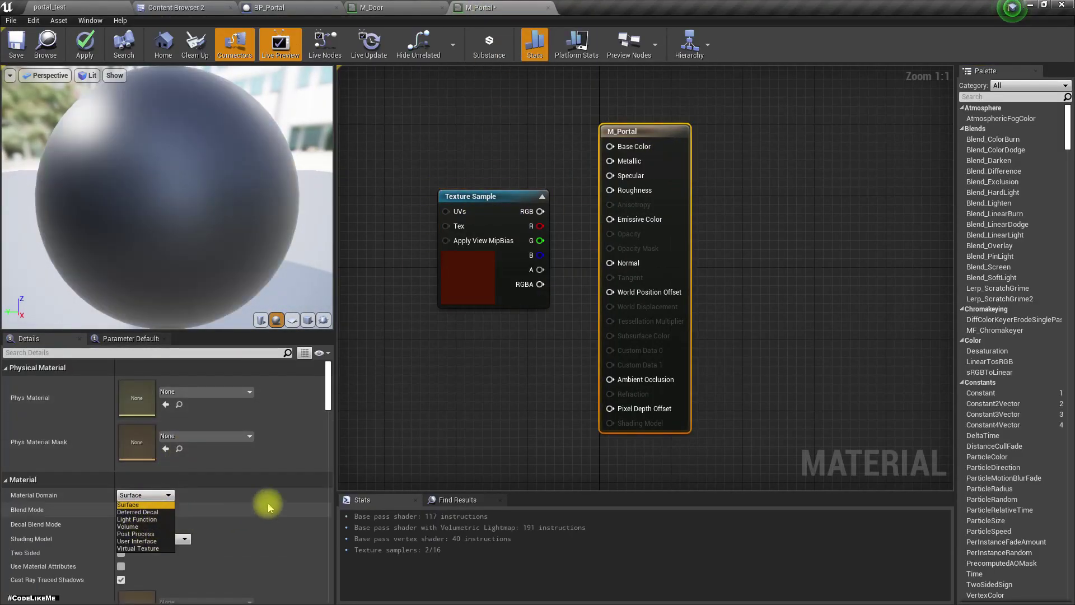
{"action": "left_click", "coordinate": [211, 492]}
{"action": "left_click", "coordinate": [136, 537]}
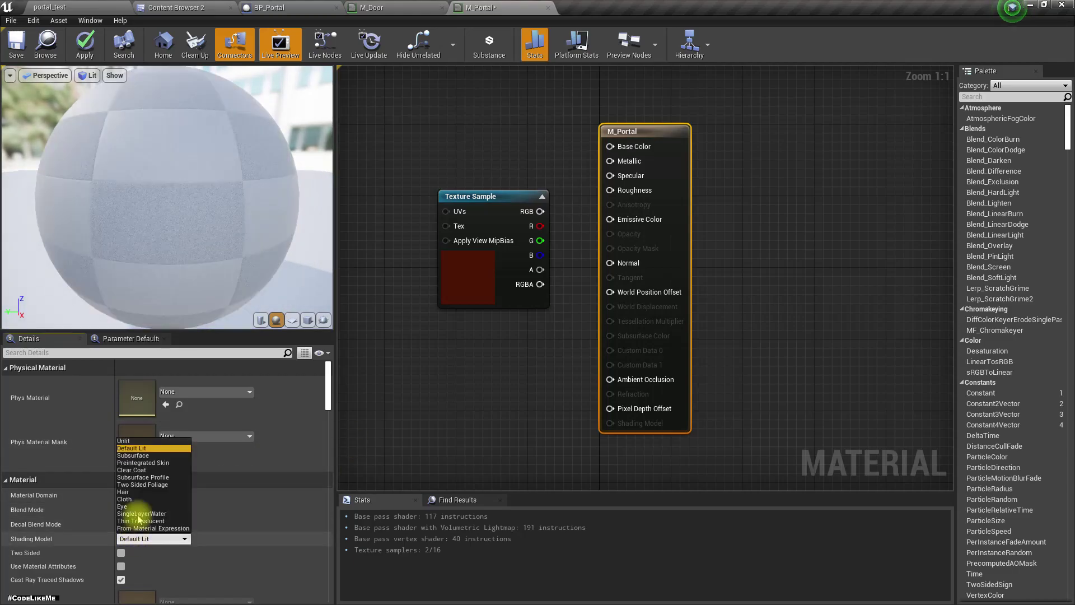
{"action": "left_click", "coordinate": [133, 440]}
{"action": "left_click_drag", "start_coordinate": [515, 197], "coordinate": [643, 220]}
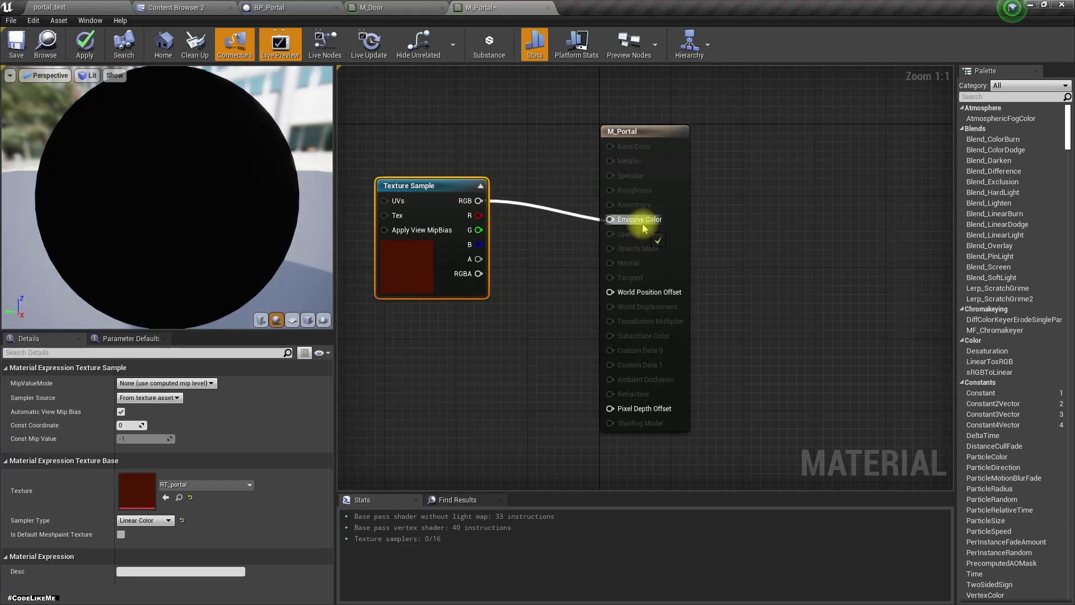
{"action": "left_click", "coordinate": [83, 45]}
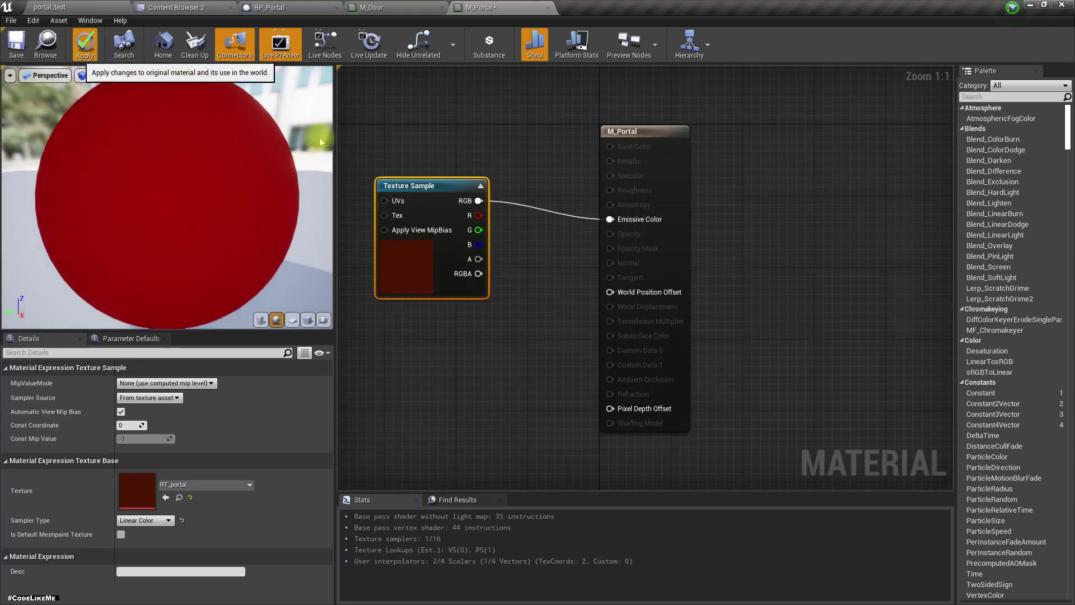
- Assign the M_Portal material to the Plane1 component under door1 in BP_Portal and save all assets
{"action": "left_click", "coordinate": [81, 7]}
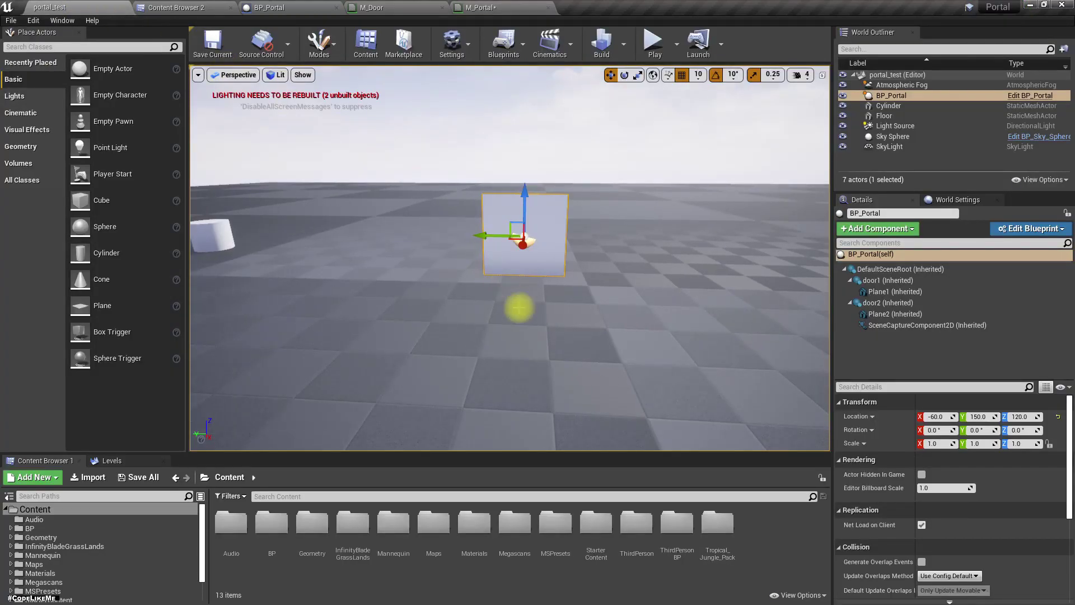
{"action": "left_click", "coordinate": [302, 7]}
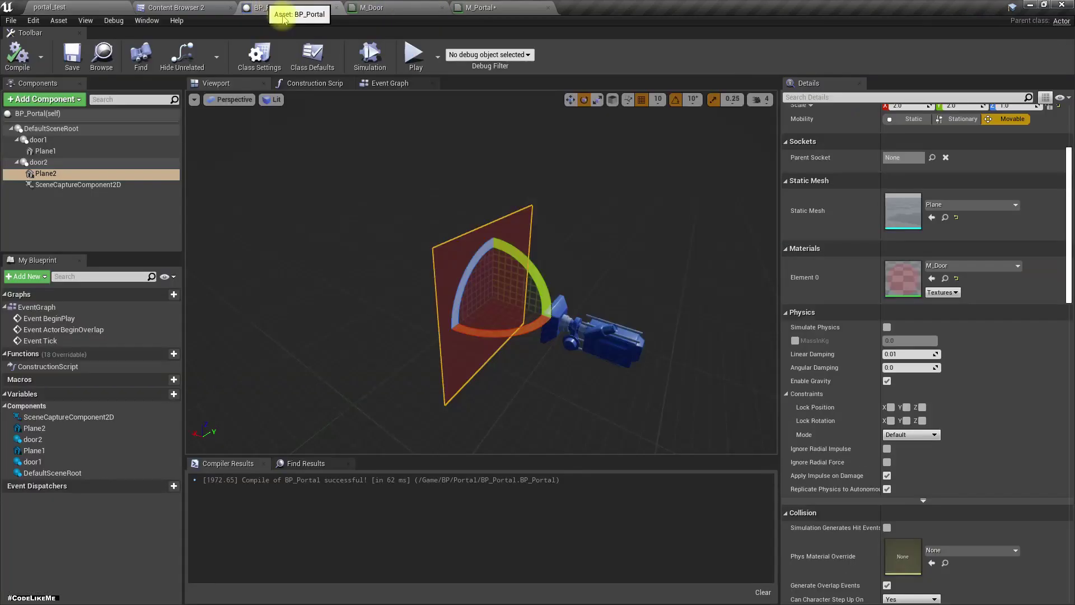
{"action": "left_click", "coordinate": [216, 6]}
{"action": "left_click_drag", "start_coordinate": [403, 82], "coordinate": [62, 150]}
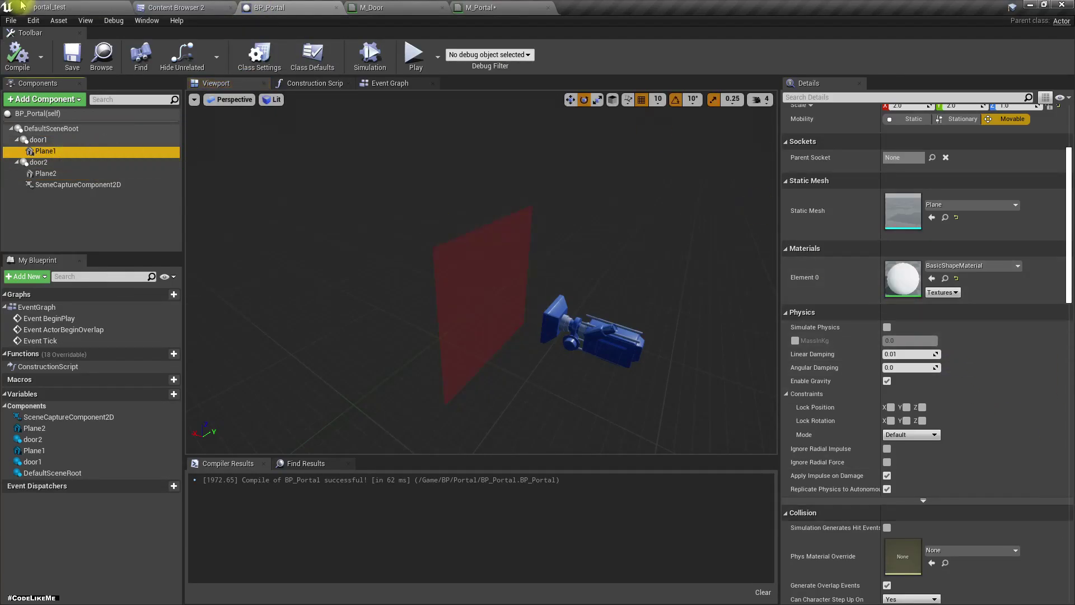
{"action": "left_click", "coordinate": [161, 7]}
{"action": "left_click_drag", "start_coordinate": [333, 73], "coordinate": [269, 6]}
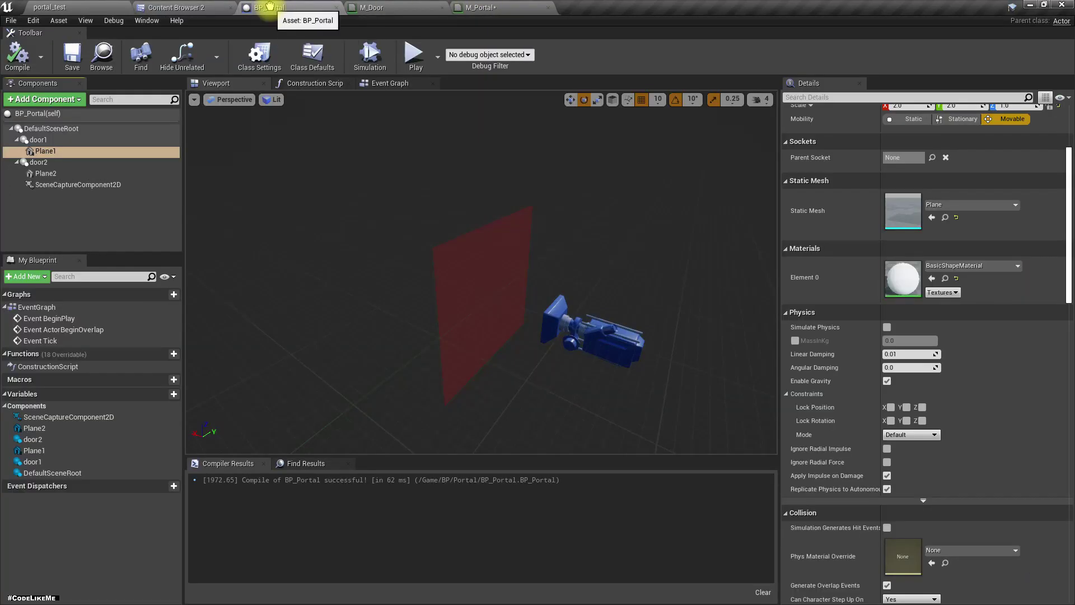
{"action": "left_click", "coordinate": [50, 7]}
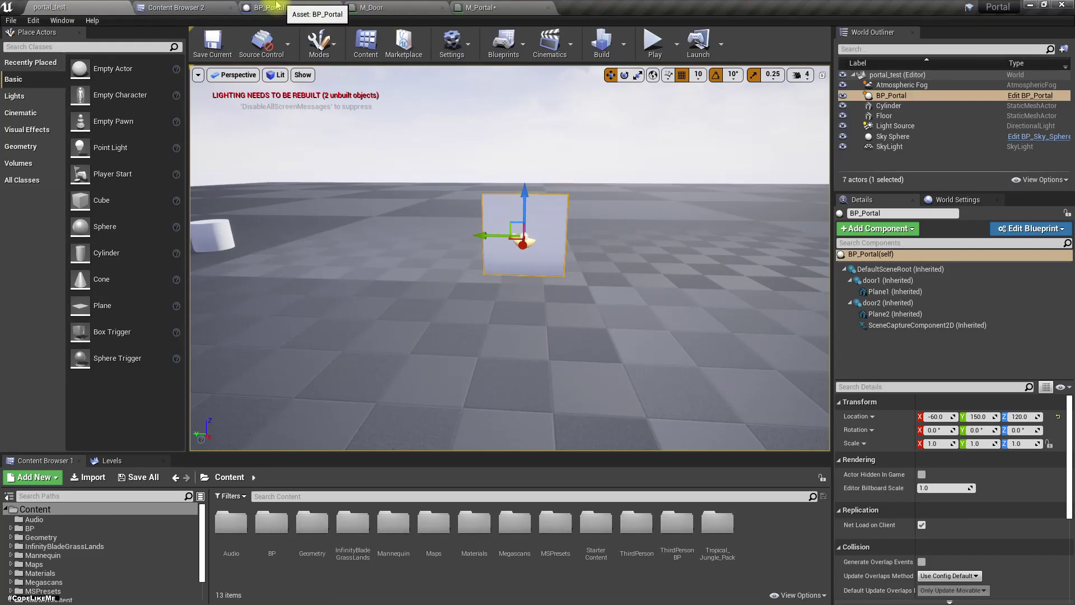
{"action": "left_click", "coordinate": [181, 4]}
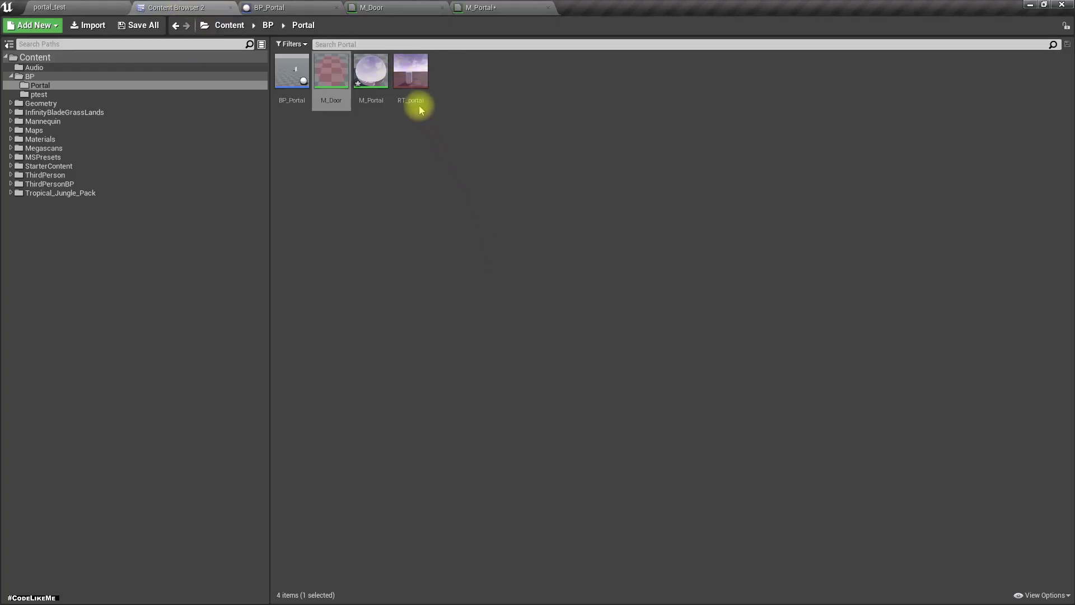
{"action": "left_click_drag", "start_coordinate": [384, 96], "coordinate": [902, 278]}
{"action": "left_click_drag", "start_coordinate": [567, 398], "coordinate": [566, 398]}
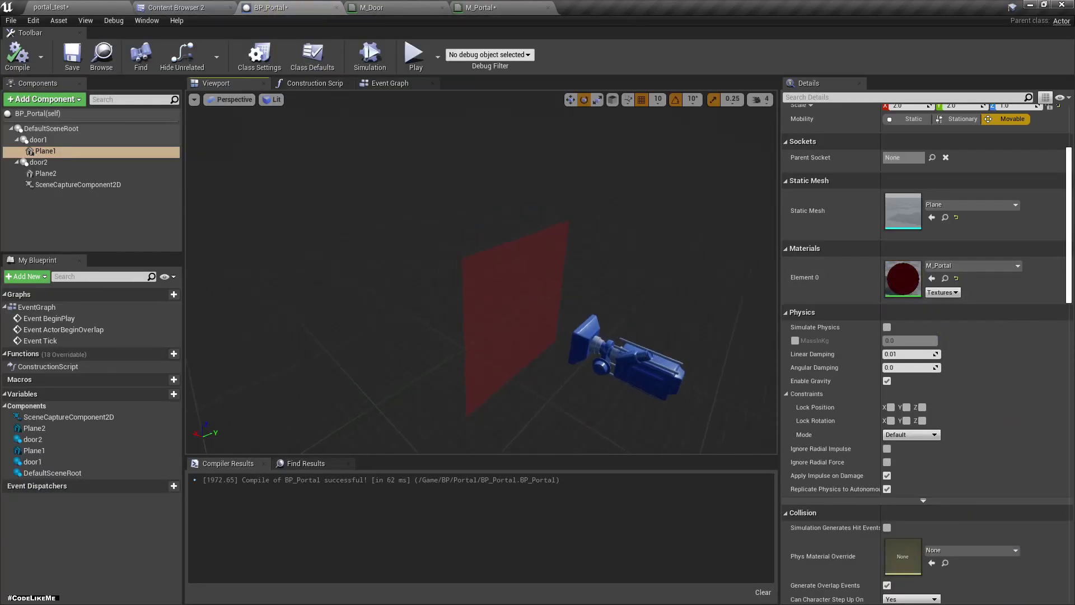
{"action": "right_click_drag", "start_coordinate": [566, 399], "coordinate": [499, 380]}
{"action": "left_click", "coordinate": [33, 55]}
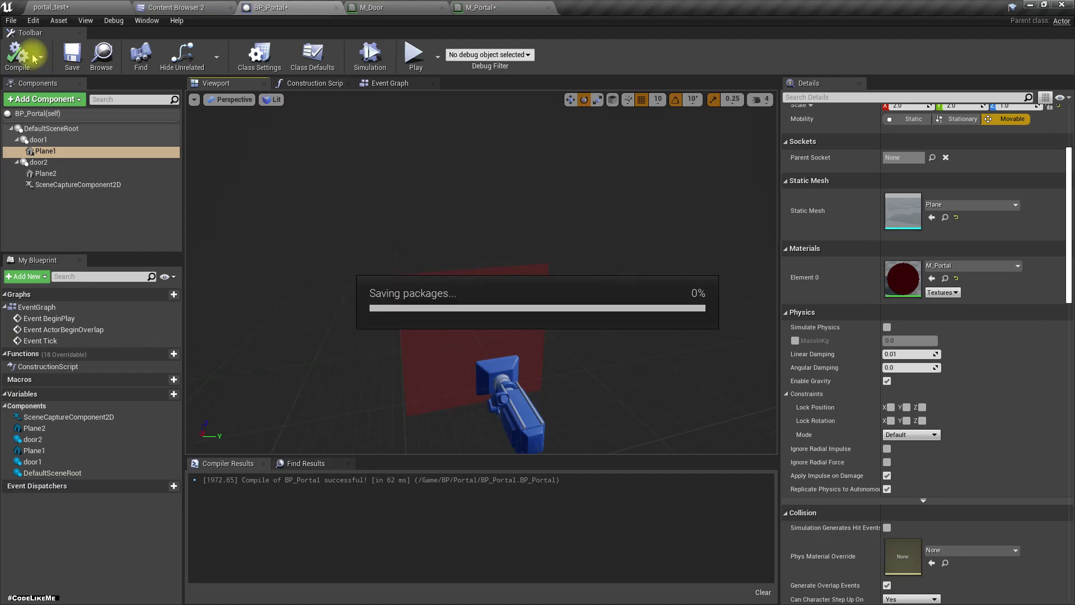
- Examine the image on the placed portal's door1 plane from several distances and angles in the portal_test level
{"action": "left_click", "coordinate": [73, 7]}
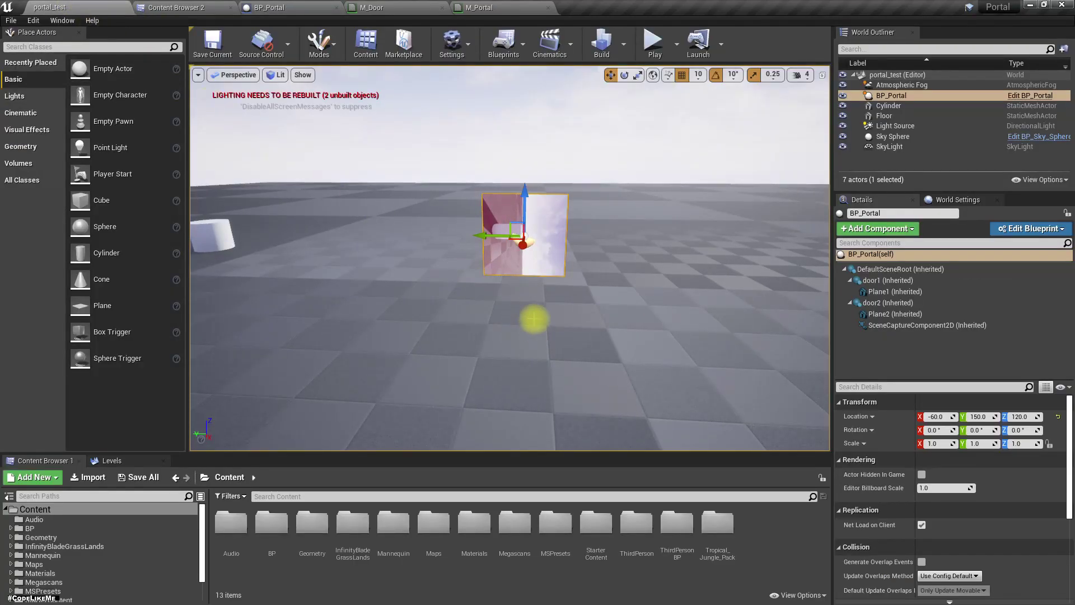
{"action": "scroll", "coordinate": [534, 318], "scroll_direction": "up", "scroll_amount": 4}
{"action": "right_click_drag", "start_coordinate": [527, 288], "coordinate": [487, 258]}
{"action": "scroll", "coordinate": [525, 284], "scroll_direction": "up", "scroll_amount": 2}
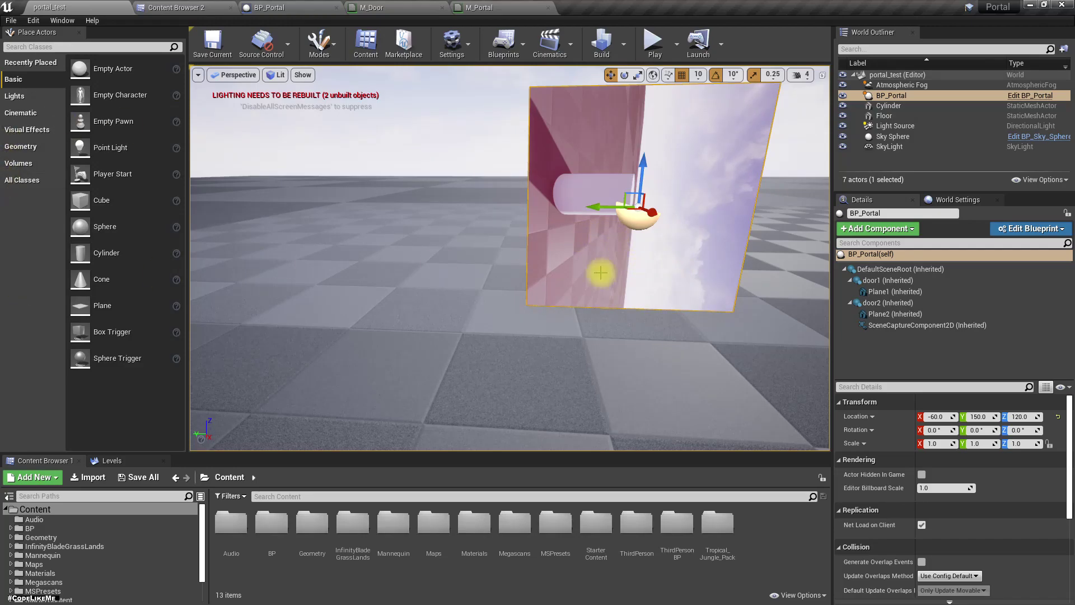
{"action": "key", "text": "s"}
{"action": "mouse_move", "coordinate": [608, 307]}
{"action": "right_mouse_down"}
{"action": "mouse_move", "coordinate": [609, 297]}
{"action": "mouse_move", "coordinate": [589, 307]}
{"action": "mouse_move", "coordinate": [609, 308]}
{"action": "right_mouse_up"}
{"action": "key", "text": "d"}
{"action": "key", "text": "w"}
{"action": "right_click_drag", "start_coordinate": [737, 351], "coordinate": [685, 340]}
{"action": "key", "text": "a"}
{"action": "key", "text": "w"}
{"action": "key", "text": "d"}
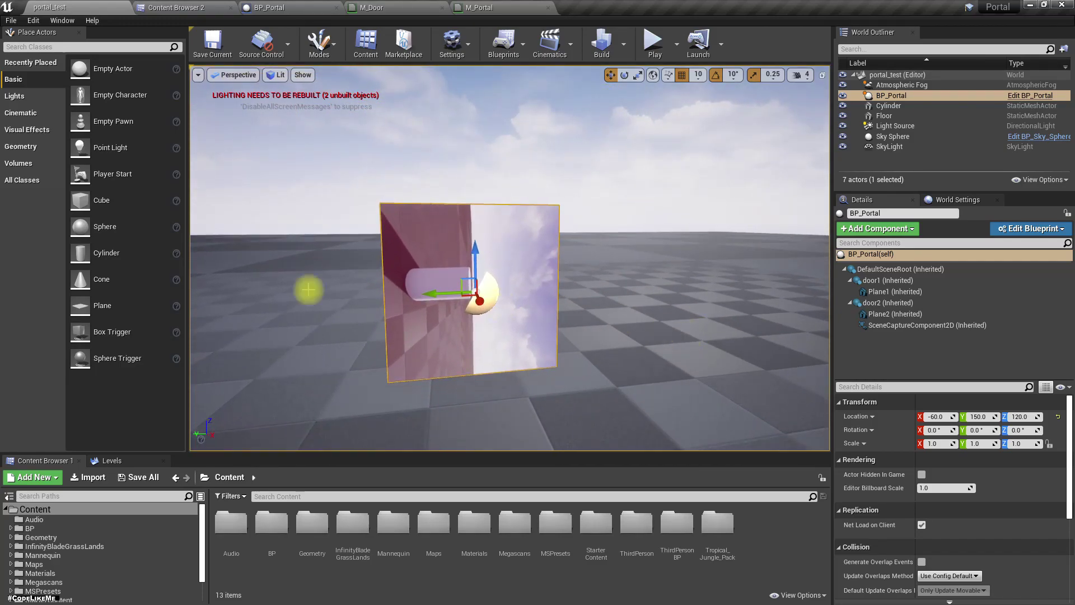
- Reset Plane1's material in BP_Portal to its default, view the portal in the level, and undo the reset
{"action": "left_click", "coordinate": [262, 8]}
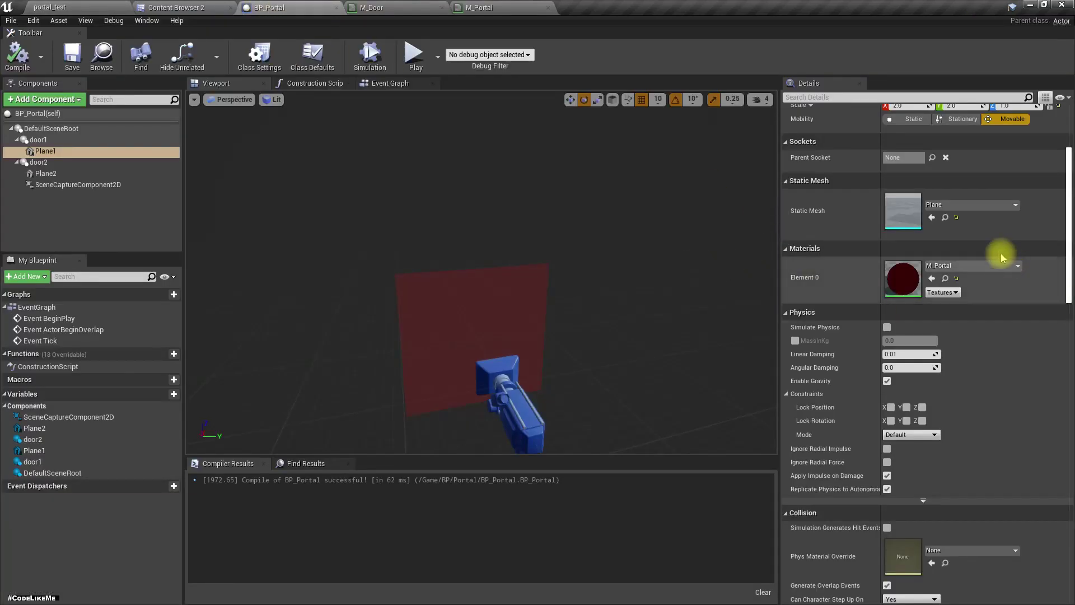
{"action": "left_click", "coordinate": [957, 279]}
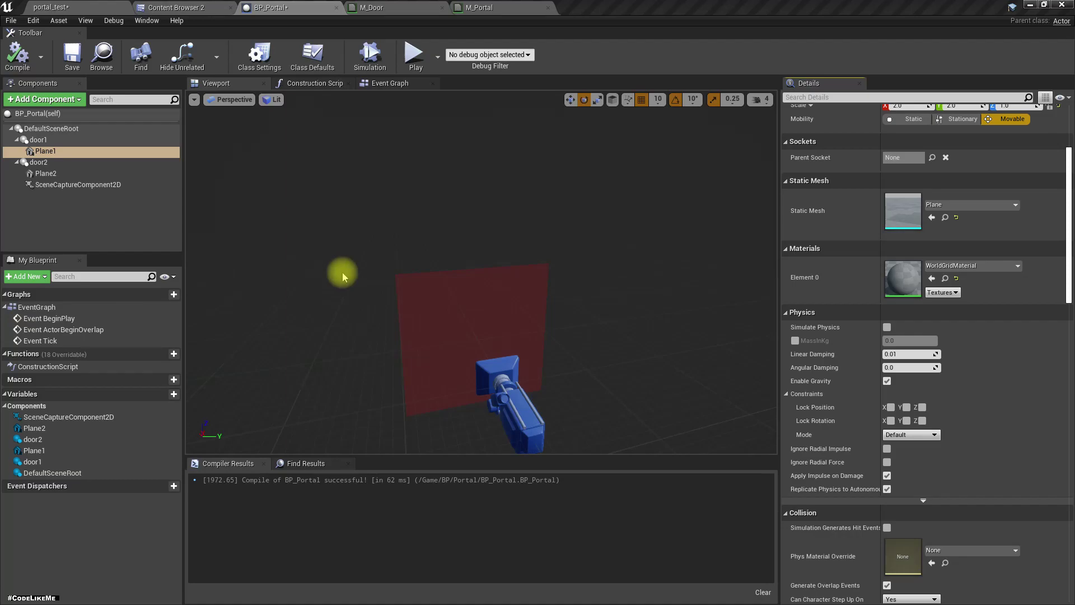
{"action": "left_click", "coordinate": [67, 7]}
{"action": "left_click_drag", "start_coordinate": [508, 336], "coordinate": [482, 359]}
{"action": "right_click_drag", "start_coordinate": [482, 359], "coordinate": [515, 348]}
{"action": "key", "text": "s"}
{"action": "key", "text": "w"}
{"action": "key", "text": "w"}
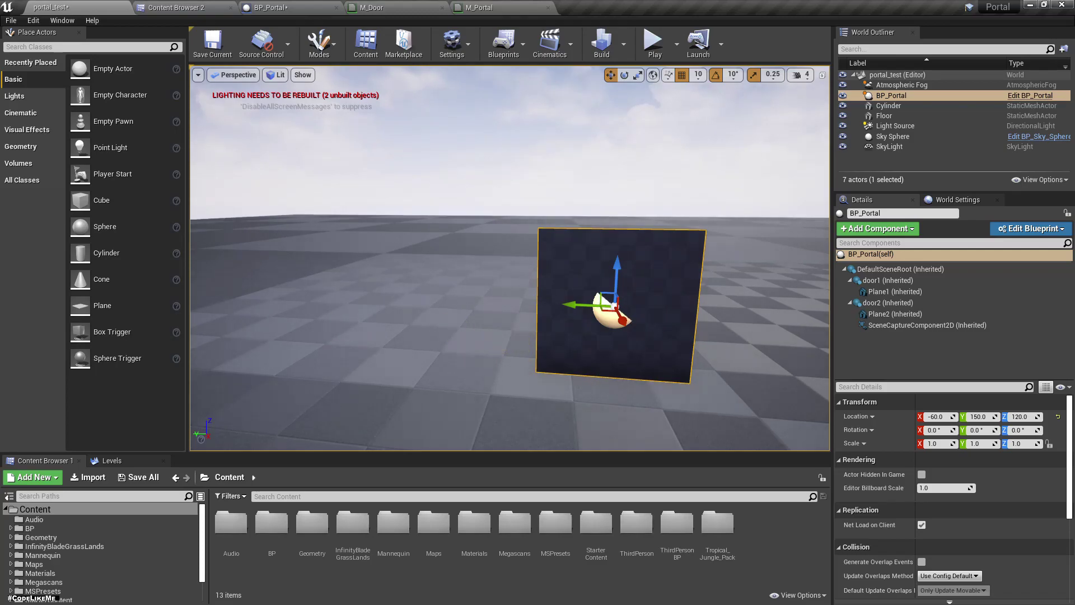
{"action": "left_click_drag", "start_coordinate": [380, 166], "coordinate": [361, 182]}
{"action": "key", "text": "ctrl+z"}
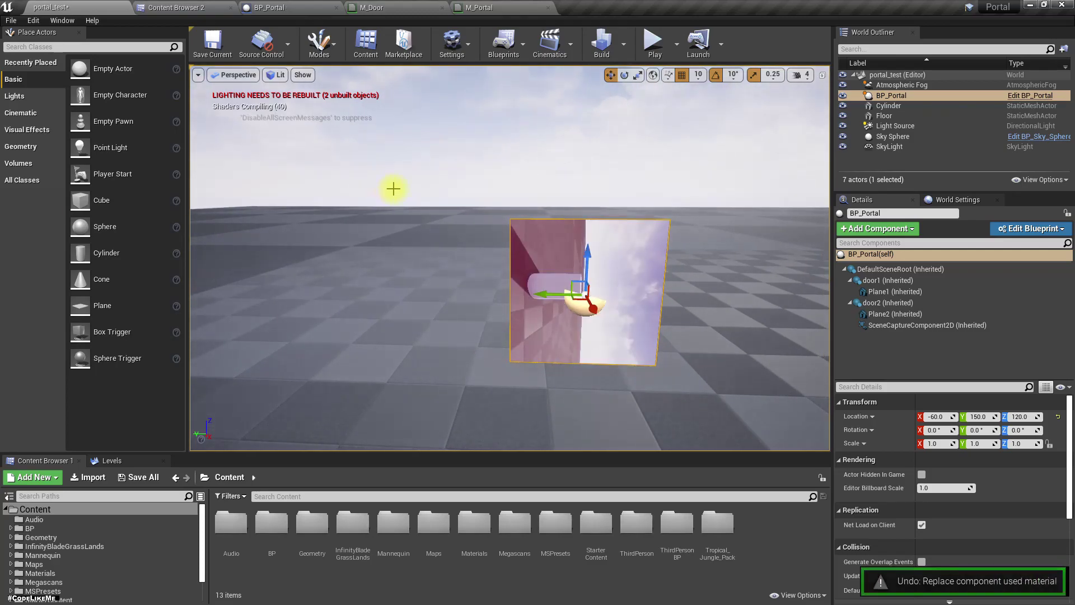
- Inspect the orientation of the captured image on the portal's door1 plane up close in the full-screen viewport
{"action": "left_click_drag", "start_coordinate": [468, 168], "coordinate": [448, 179]}
{"action": "middle_click_drag", "start_coordinate": [657, 258], "coordinate": [660, 259]}
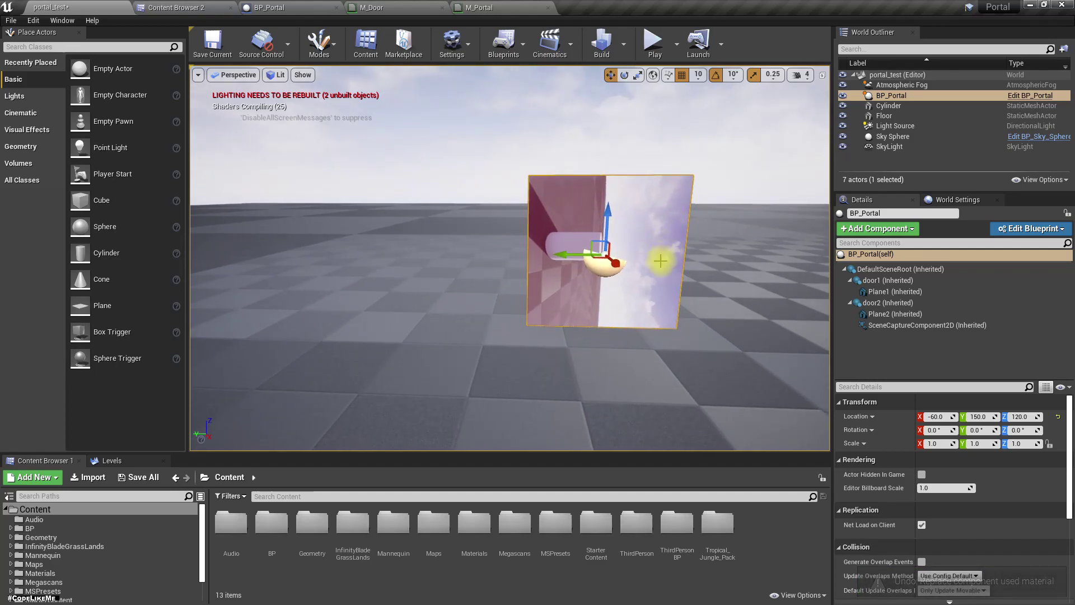
{"action": "middle_click_drag", "start_coordinate": [465, 213], "coordinate": [576, 279]}
{"action": "scroll", "coordinate": [576, 279], "scroll_direction": "up", "scroll_amount": 4}
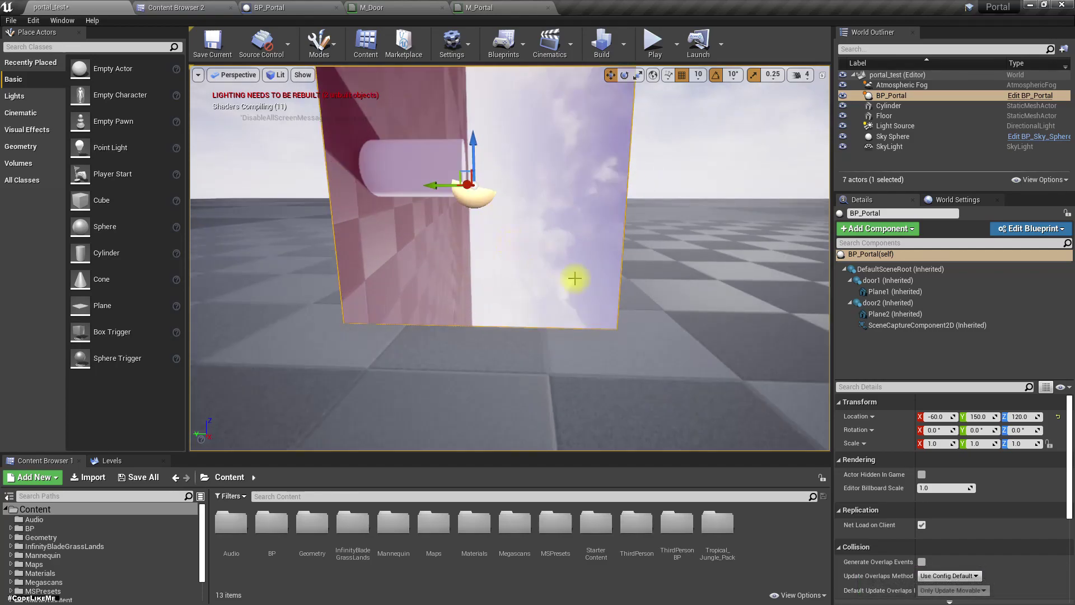
{"action": "left_click_drag", "start_coordinate": [575, 279], "coordinate": [547, 257]}
{"action": "key", "text": "F11"}
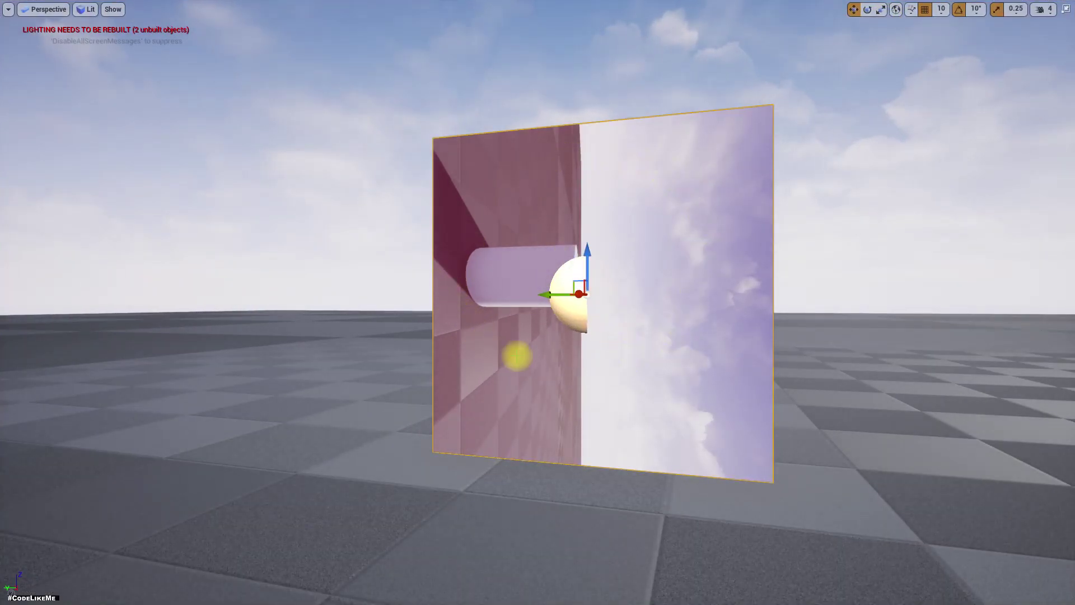
- Compare the door1 image with the door2 side by viewing the scene capture camera, the Plane2 door and the cylinder behind it
{"action": "right_click_drag", "start_coordinate": [538, 302], "coordinate": [406, 293]}
{"action": "key", "text": "w"}
{"action": "right_click_drag", "start_coordinate": [488, 489], "coordinate": [485, 491]}
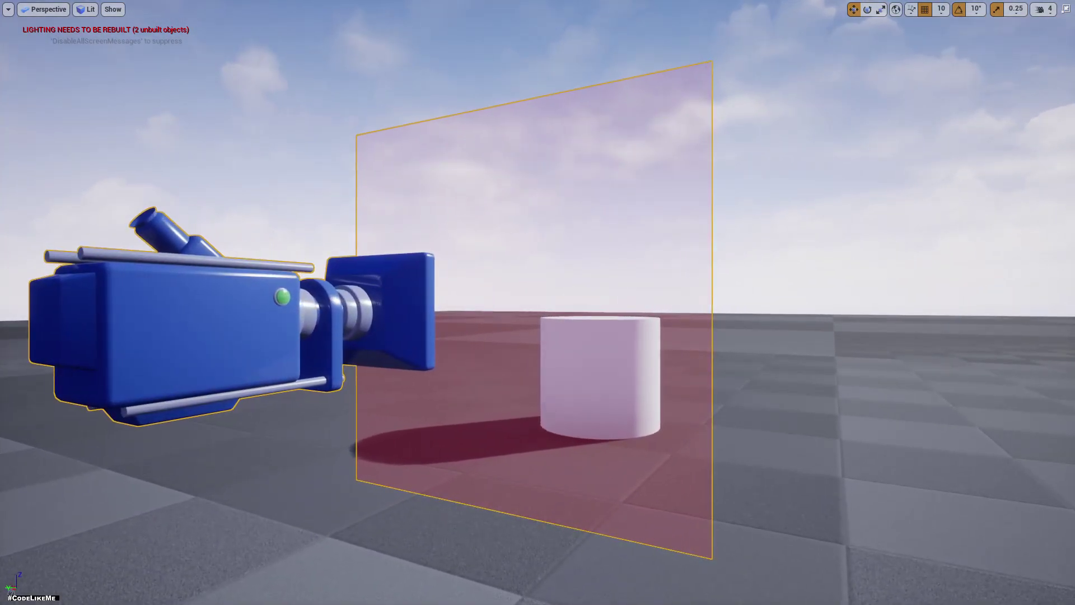
{"action": "middle_click_drag", "start_coordinate": [487, 489], "coordinate": [448, 492]}
{"action": "scroll", "coordinate": [488, 489], "scroll_direction": "up", "scroll_amount": 2}
{"action": "scroll", "coordinate": [487, 489], "scroll_direction": "down", "scroll_amount": 2}
{"action": "right_click_drag", "start_coordinate": [485, 489], "coordinate": [485, 489]}
{"action": "key", "text": "d"}
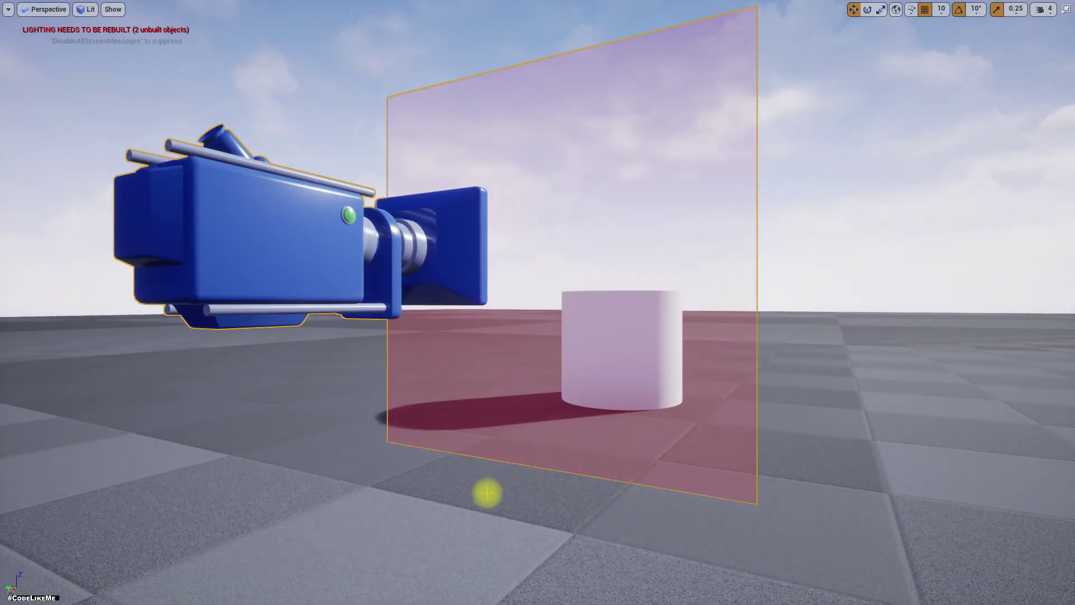
{"action": "mouse_move", "coordinate": [487, 493]}
{"action": "right_mouse_down"}
{"action": "mouse_move", "coordinate": [506, 499]}
{"action": "mouse_move", "coordinate": [488, 501]}
{"action": "mouse_move", "coordinate": [493, 493]}
{"action": "right_mouse_up"}
{"action": "key", "text": "s"}
{"action": "key", "text": "d"}
{"action": "key", "text": "F11"}
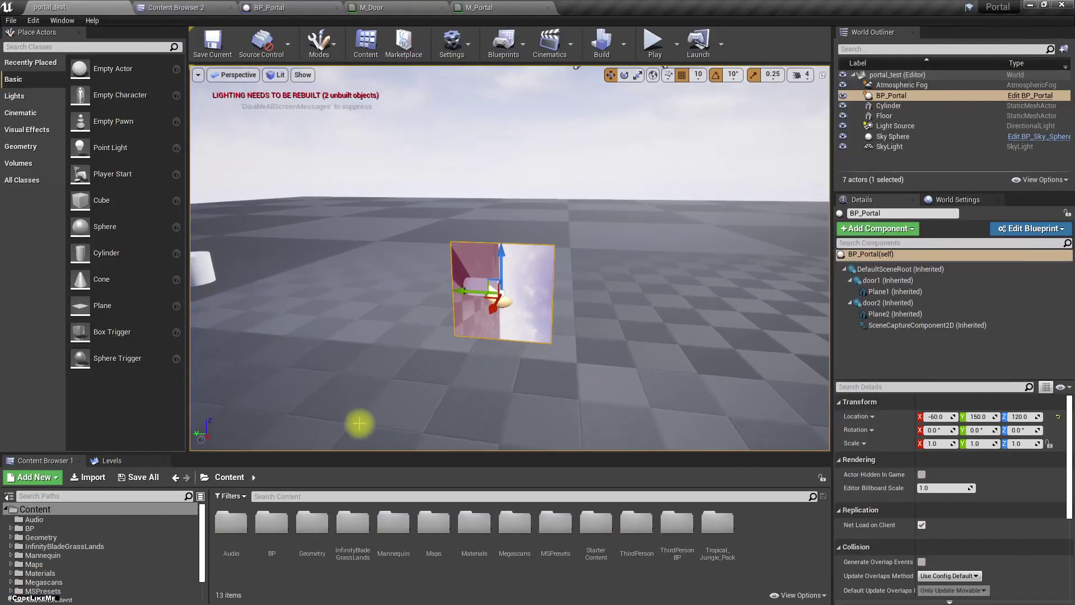
- Add a variable named camera of type Camera Actor to BP_Portal, compile, and make it instance editable
{"action": "left_click", "coordinate": [323, 7]}
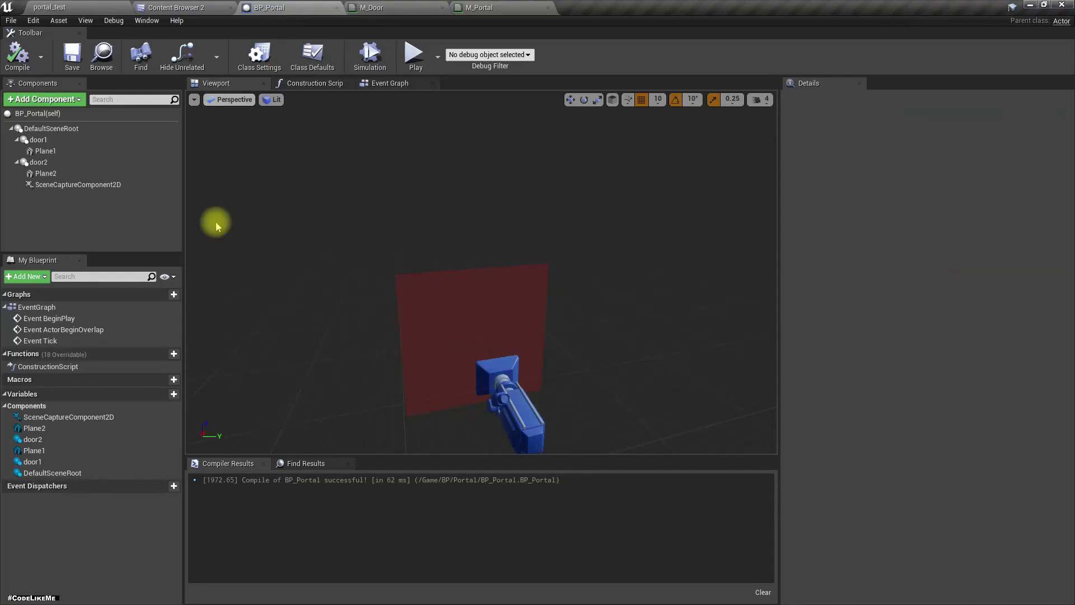
{"action": "left_click", "coordinate": [165, 394]}
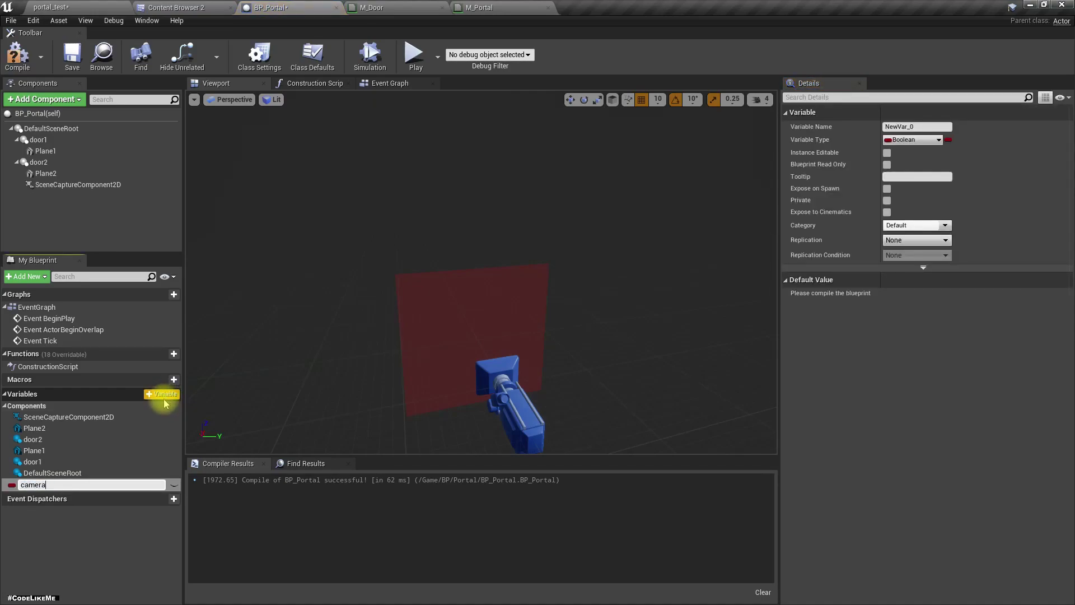
{"action": "key", "text": "Return"}
{"action": "left_click", "coordinate": [908, 142]}
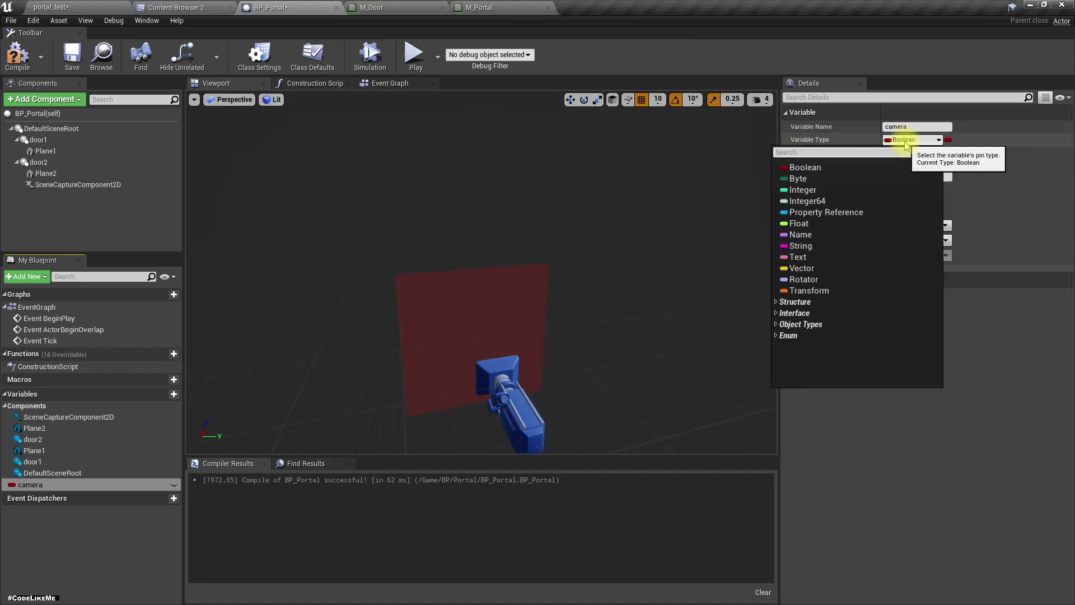
{"action": "type", "text": "camera c"}
{"action": "key", "text": "BackSpace"}
{"action": "type", "text": "actor"}
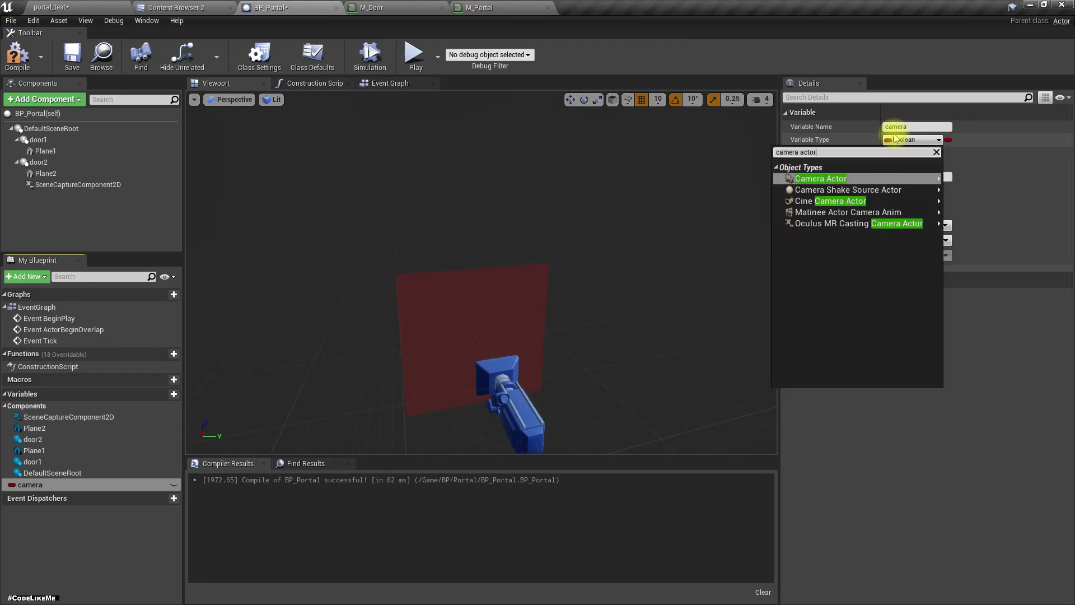
{"action": "key", "text": "Return"}
{"action": "key", "text": "Return"}
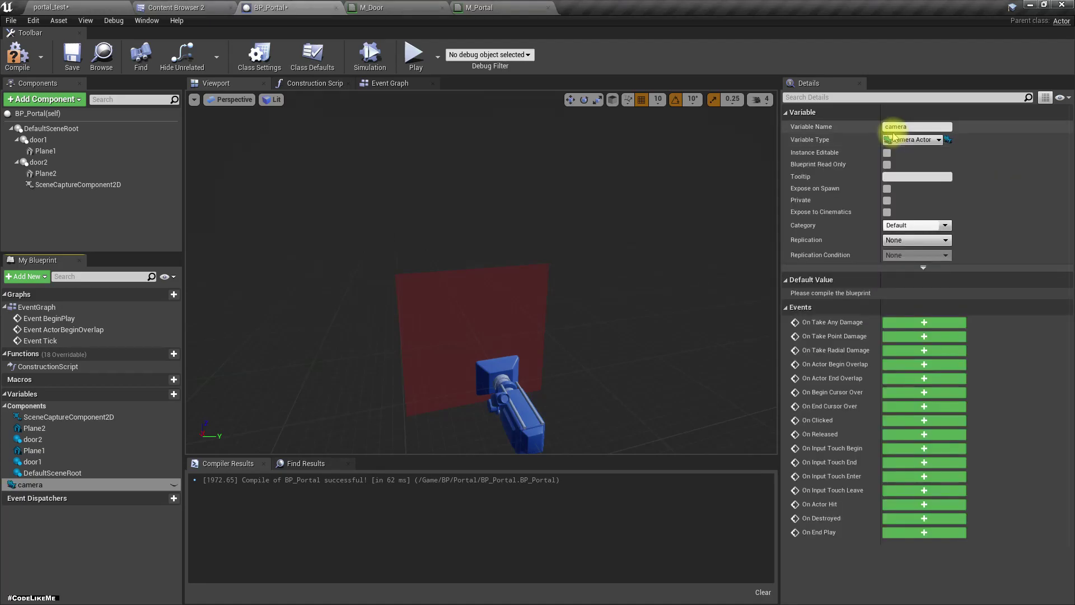
{"action": "left_click", "coordinate": [17, 54]}
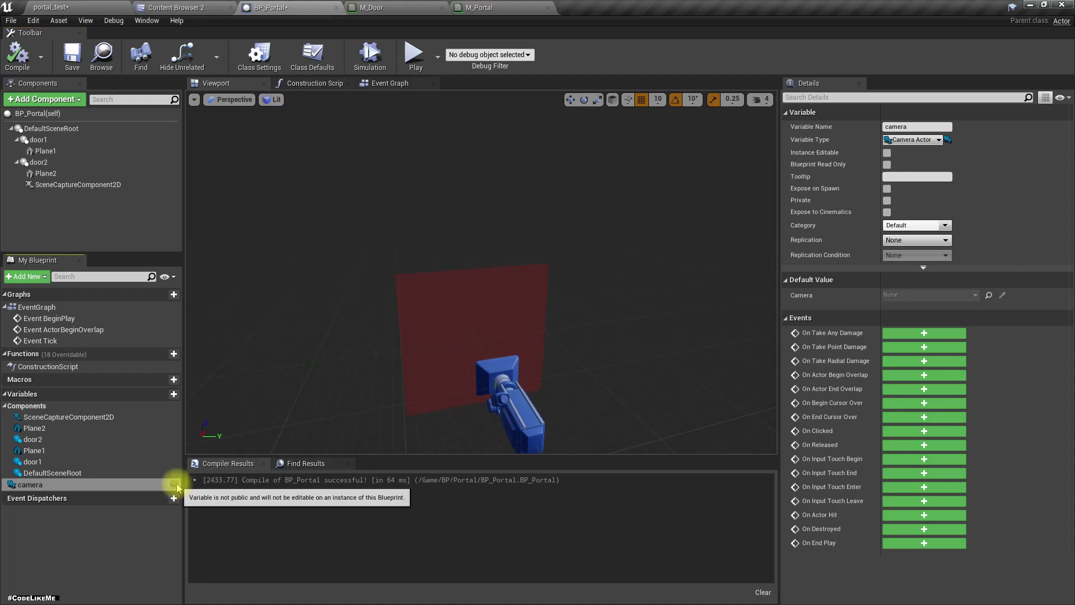
- Place a Camera actor on the floor of the portal_test level in front of the portal's door1 plane
{"action": "left_click", "coordinate": [83, 5]}
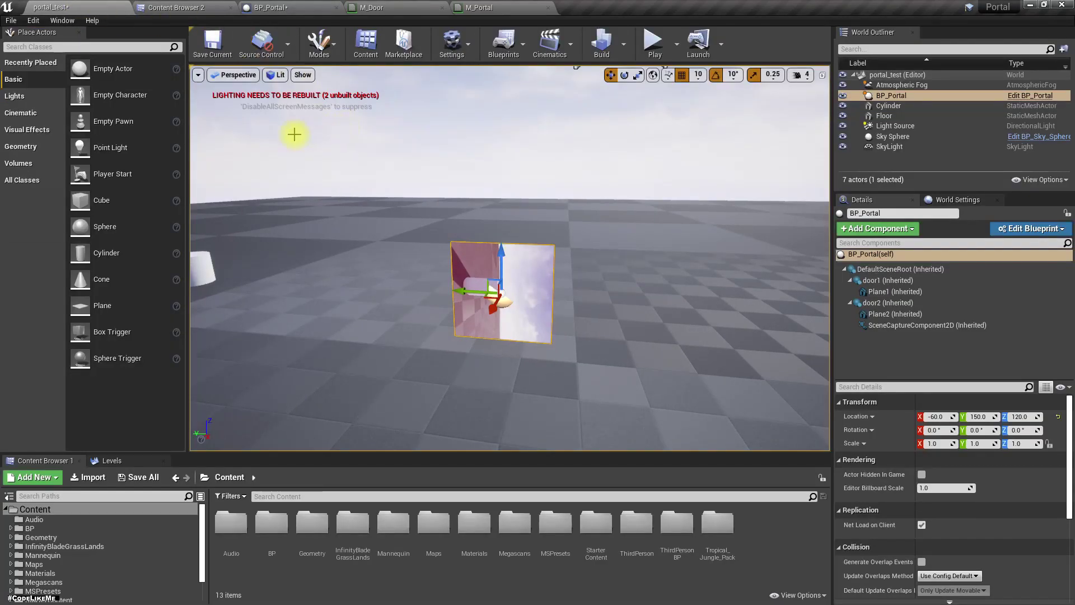
{"action": "left_click", "coordinate": [35, 47]}
{"action": "type", "text": "camera"}
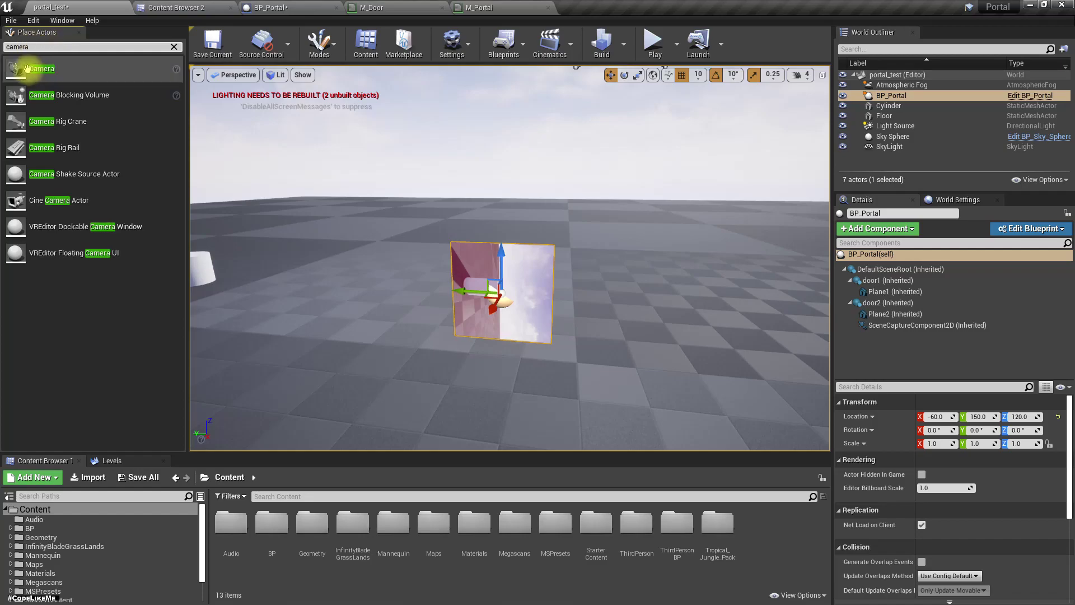
{"action": "left_click_drag", "start_coordinate": [39, 68], "coordinate": [483, 395]}
- Rotate the placed camera to 170° about Z to face the portal, raise it to Z 80, and save everything
{"action": "key", "text": "e"}
{"action": "left_click_drag", "start_coordinate": [540, 431], "coordinate": [353, 447]}
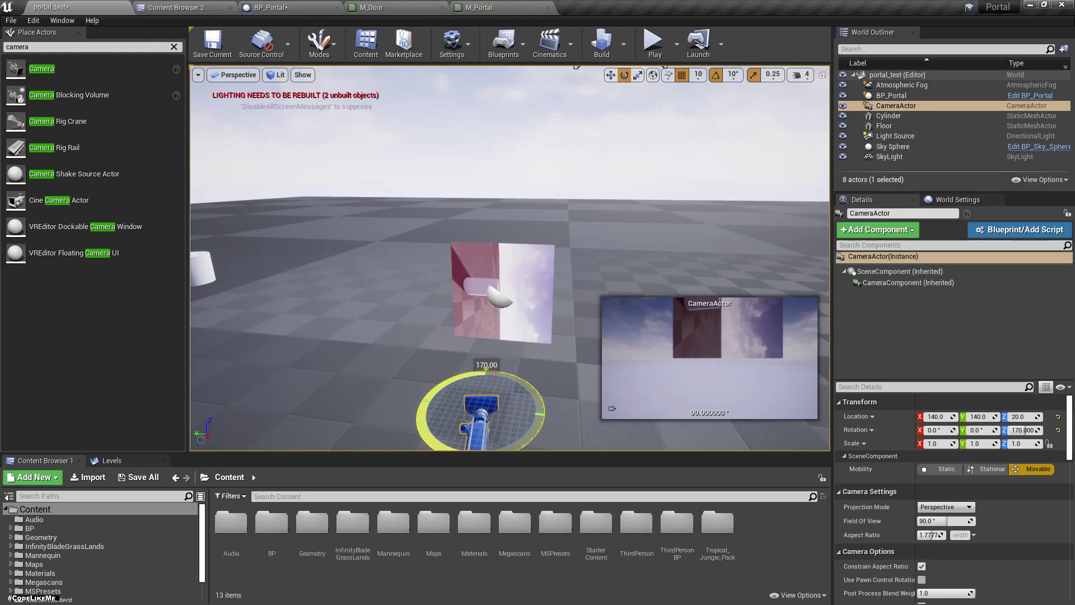
{"action": "left_click_drag", "start_coordinate": [571, 439], "coordinate": [545, 413]}
{"action": "key", "text": "w"}
{"action": "left_click_drag", "start_coordinate": [487, 392], "coordinate": [481, 330]}
{"action": "key", "text": "ctrl+shift+s"}
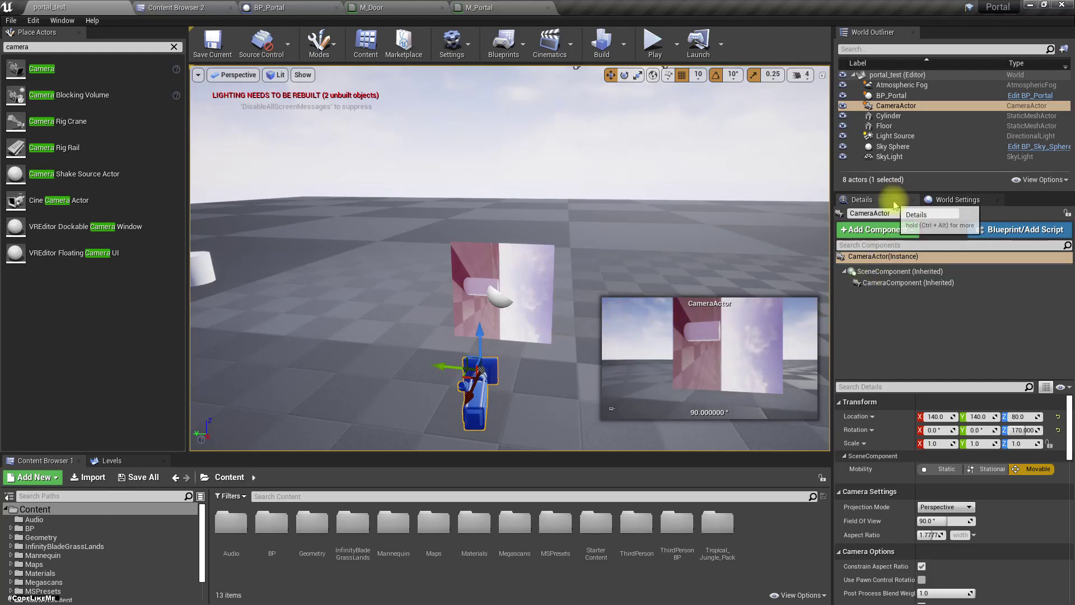
- Compile BP_Portal and set the placed portal's Camera property to CameraActor
{"action": "left_click", "coordinate": [891, 97]}
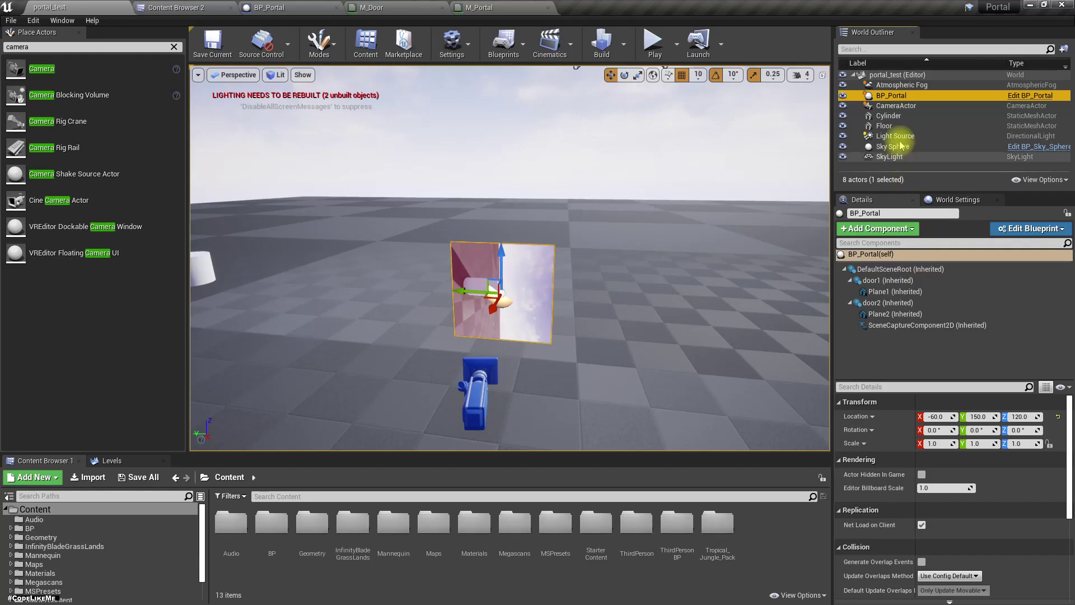
{"action": "left_click", "coordinate": [263, 8]}
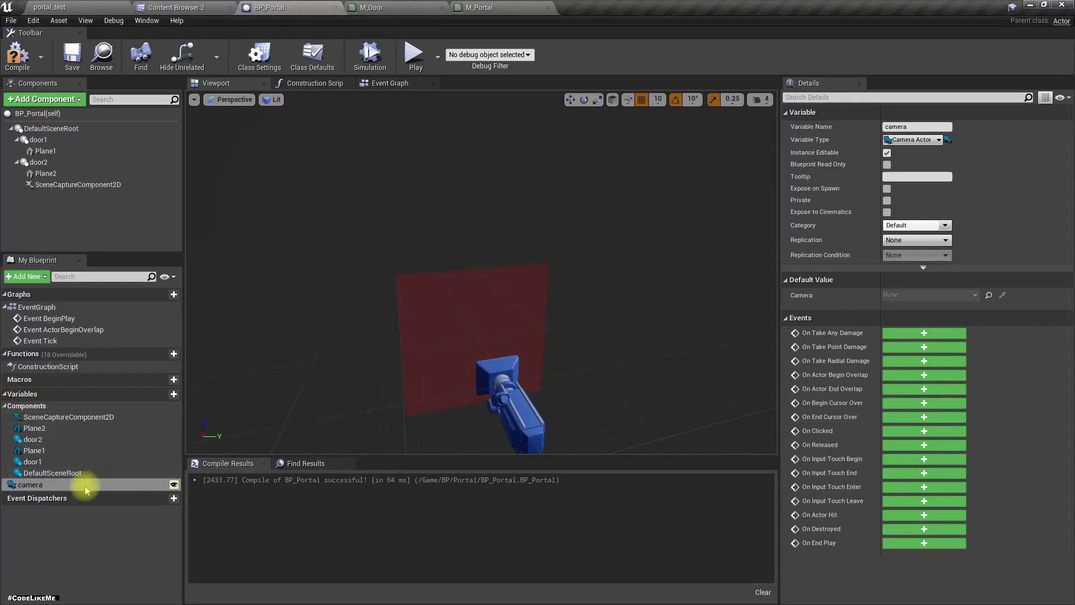
{"action": "left_click", "coordinate": [22, 68]}
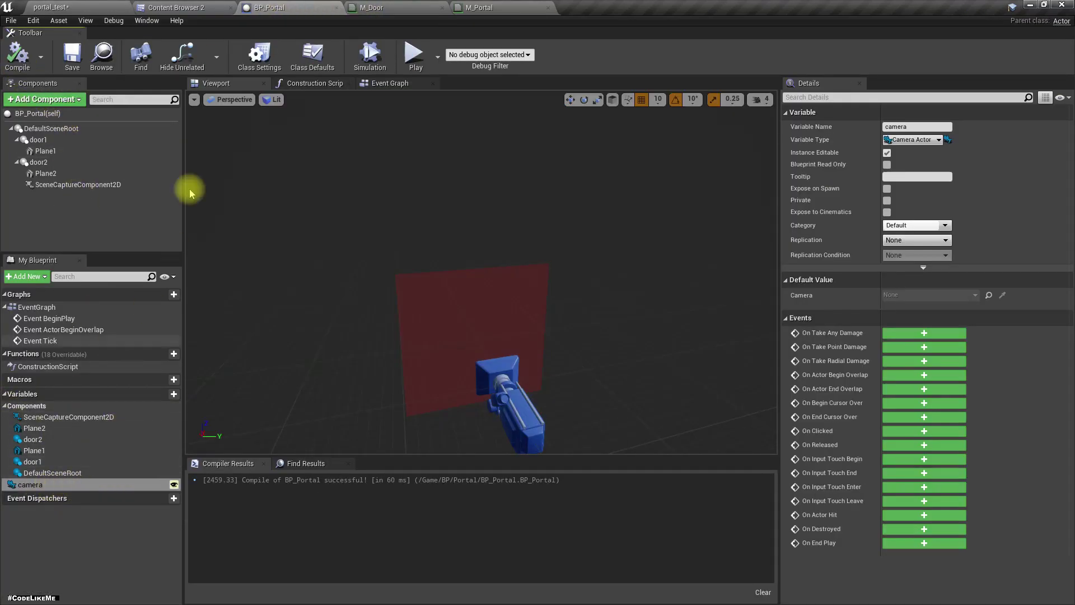
{"action": "left_click", "coordinate": [92, 6]}
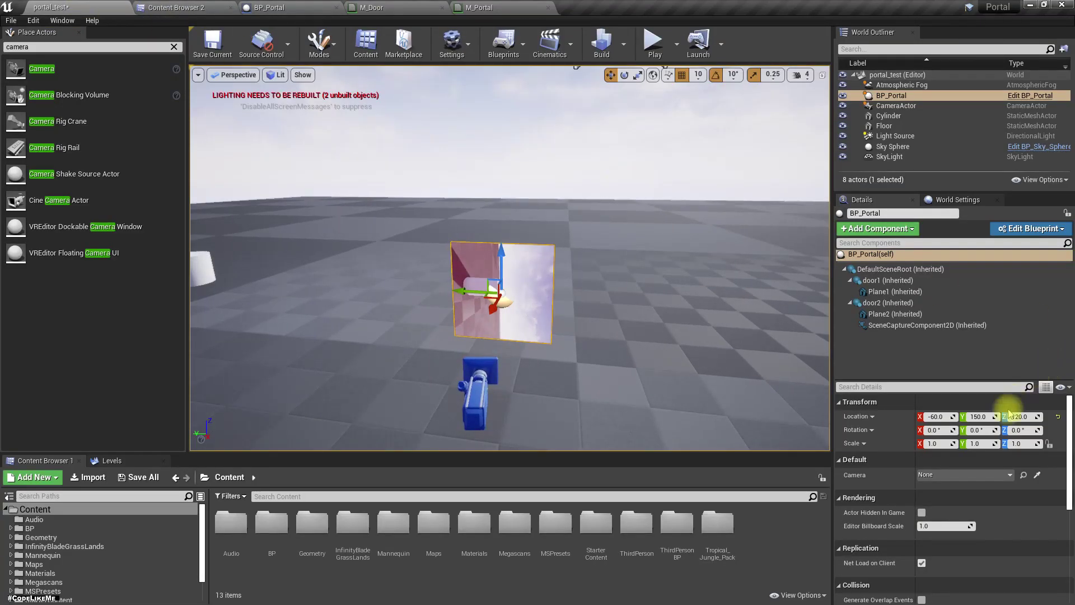
{"action": "left_click", "coordinate": [948, 474]}
{"action": "left_click", "coordinate": [930, 338]}
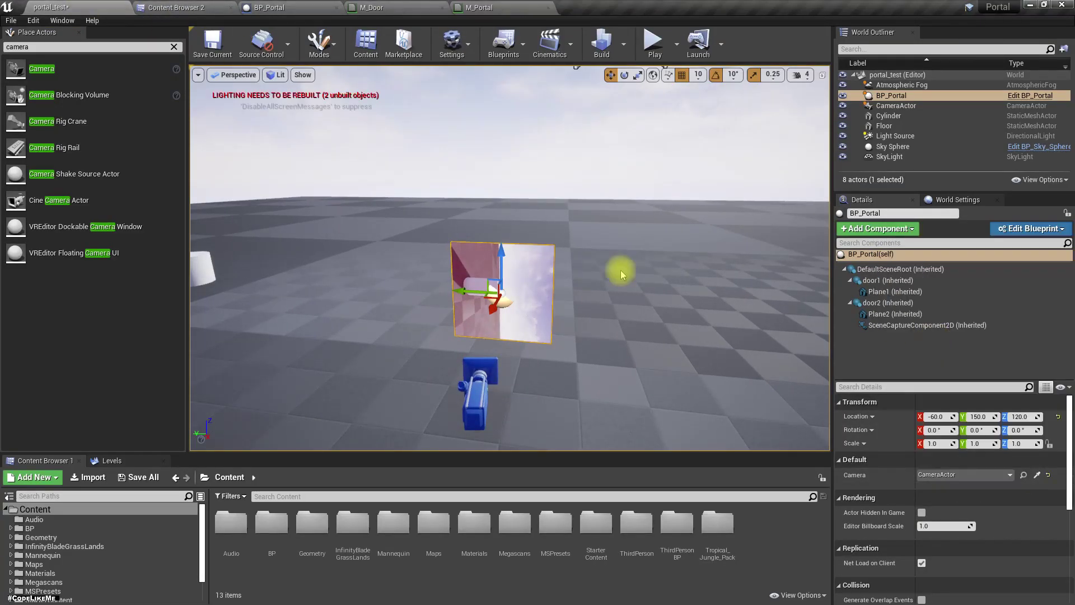
{"action": "middle_click_drag", "start_coordinate": [541, 366], "coordinate": [487, 396]}
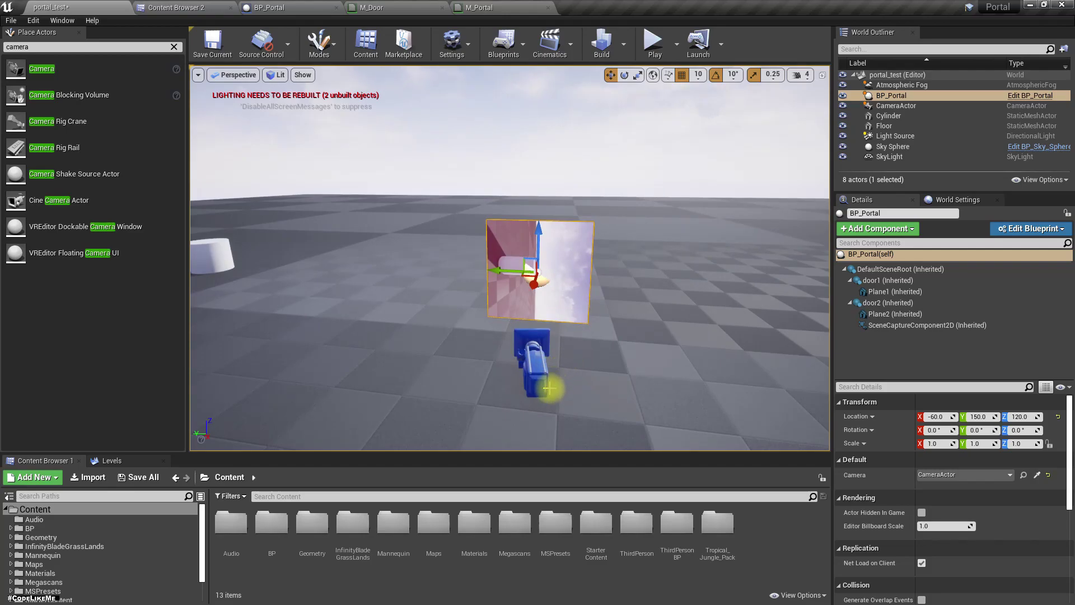
{"action": "right_click_drag", "start_coordinate": [567, 360], "coordinate": [528, 360]}
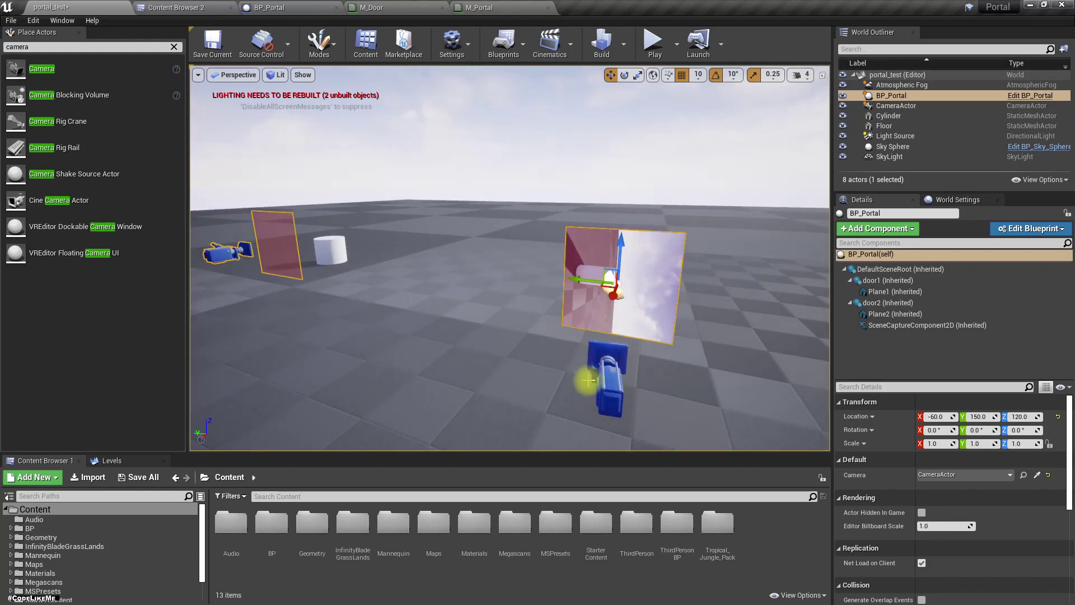
{"action": "middle_click_drag", "start_coordinate": [579, 343], "coordinate": [581, 343]}
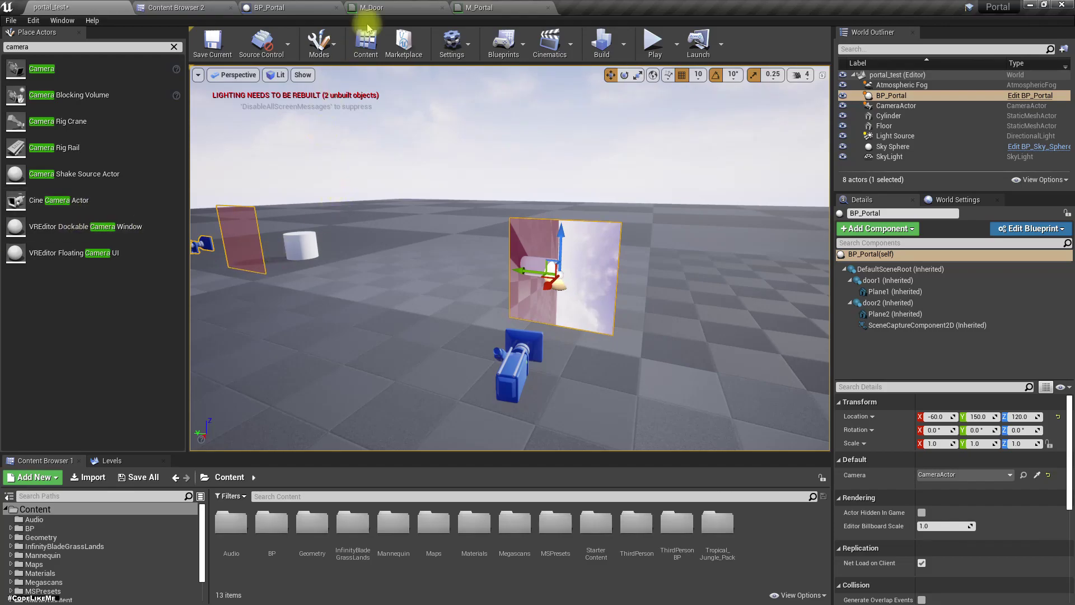
- Add a Scene component to the BP_Portal blueprint
{"action": "left_click", "coordinate": [280, 7]}
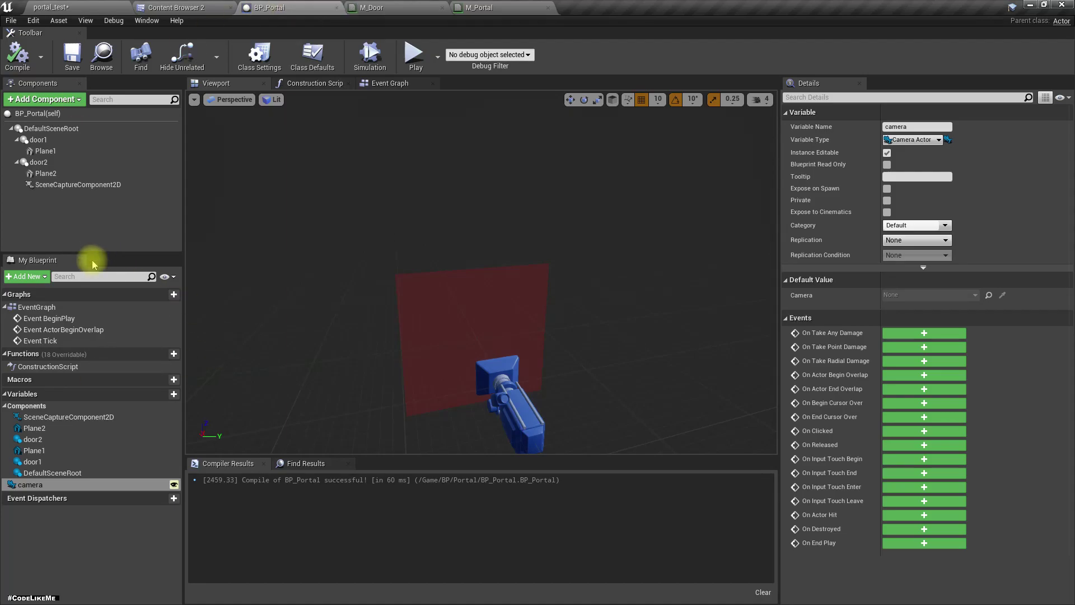
{"action": "left_click", "coordinate": [49, 100]}
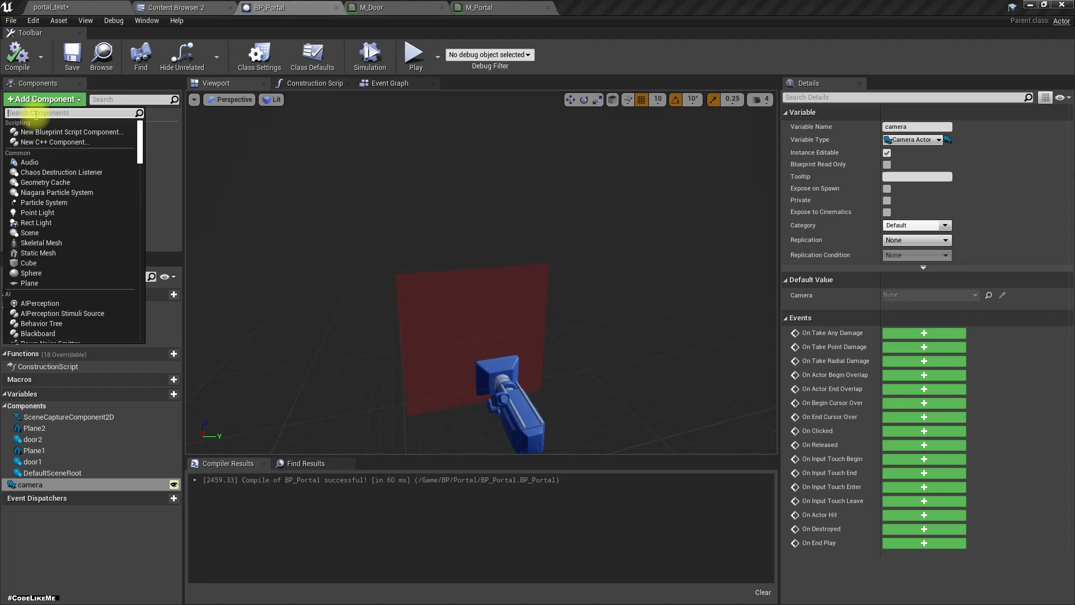
{"action": "key", "text": "Escape"}
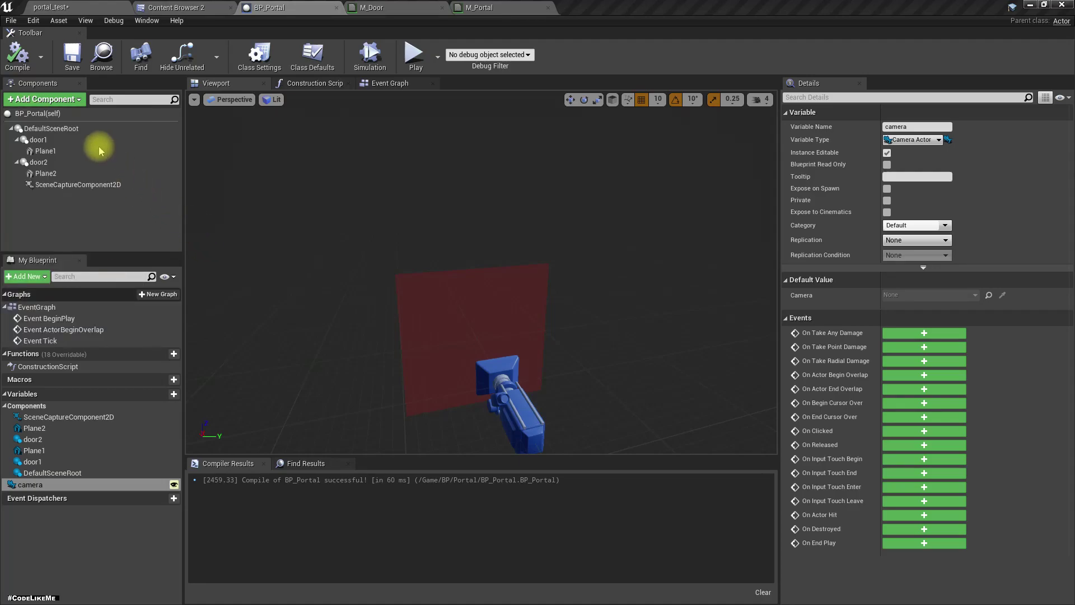
{"action": "left_click", "coordinate": [43, 99]}
{"action": "type", "text": "s"}
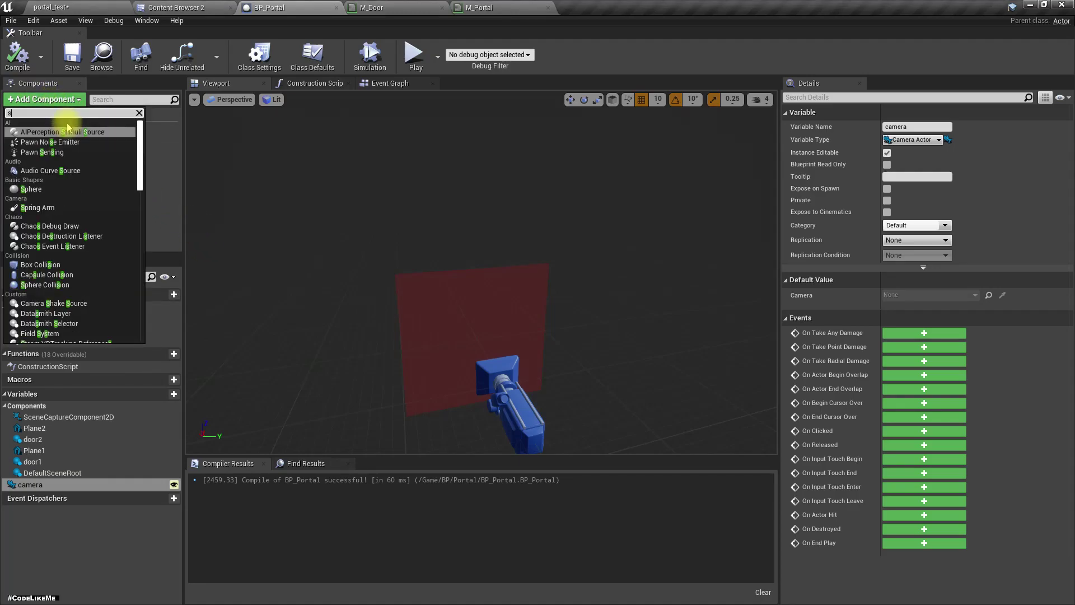
{"action": "type", "text": "cene cop"}
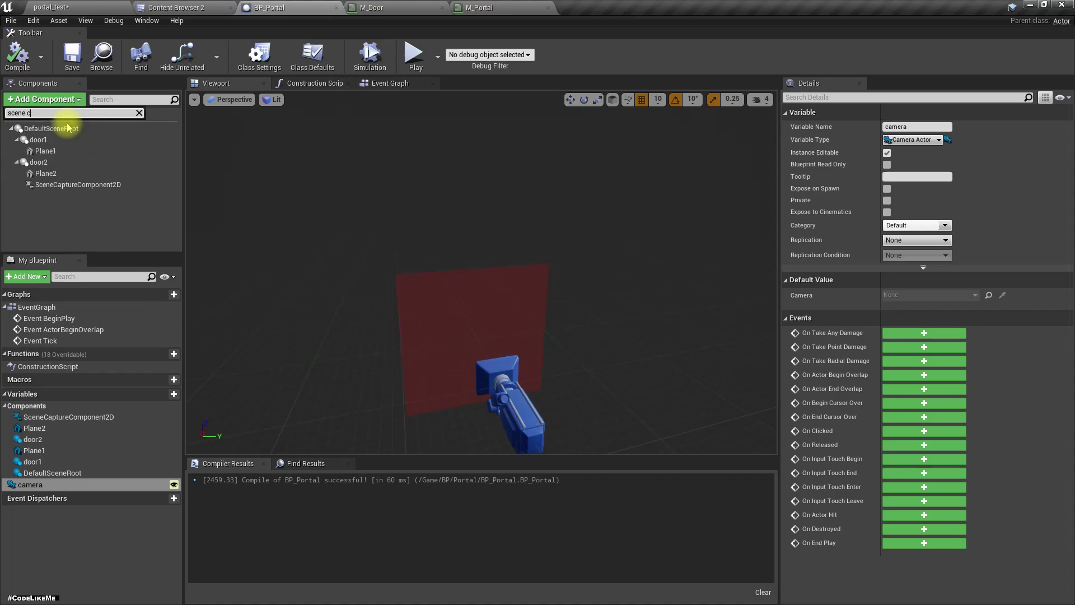
{"action": "key", "text": "BackSpace"}
{"action": "key", "text": "BackSpace"}
{"action": "key", "text": "Down"}
{"action": "key", "text": "Down"}
{"action": "key", "text": "Return"}
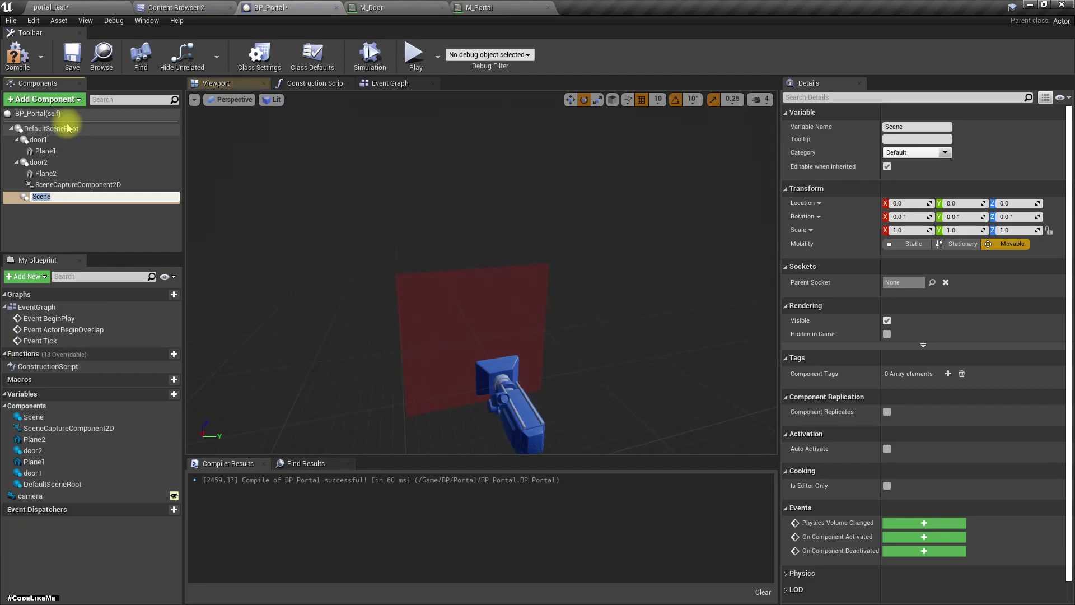
- Parent the new Scene component to door1, rename it camera tracker, and compile BP_Portal
{"action": "left_click", "coordinate": [47, 185]}
{"action": "left_click", "coordinate": [35, 200]}
{"action": "left_click_drag", "start_coordinate": [34, 201], "coordinate": [39, 143]}
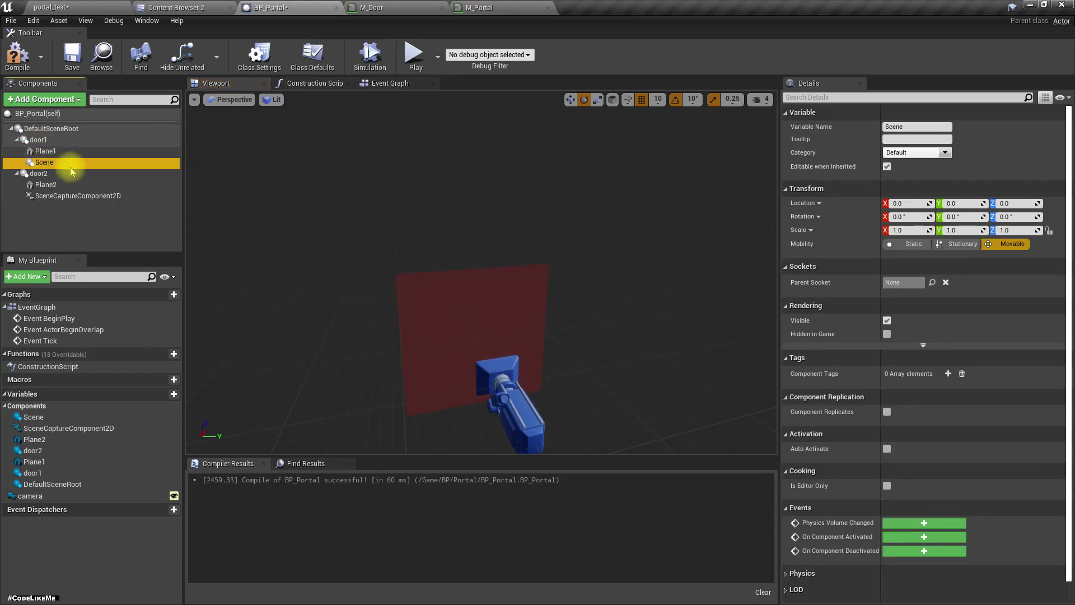
{"action": "key", "text": "F2"}
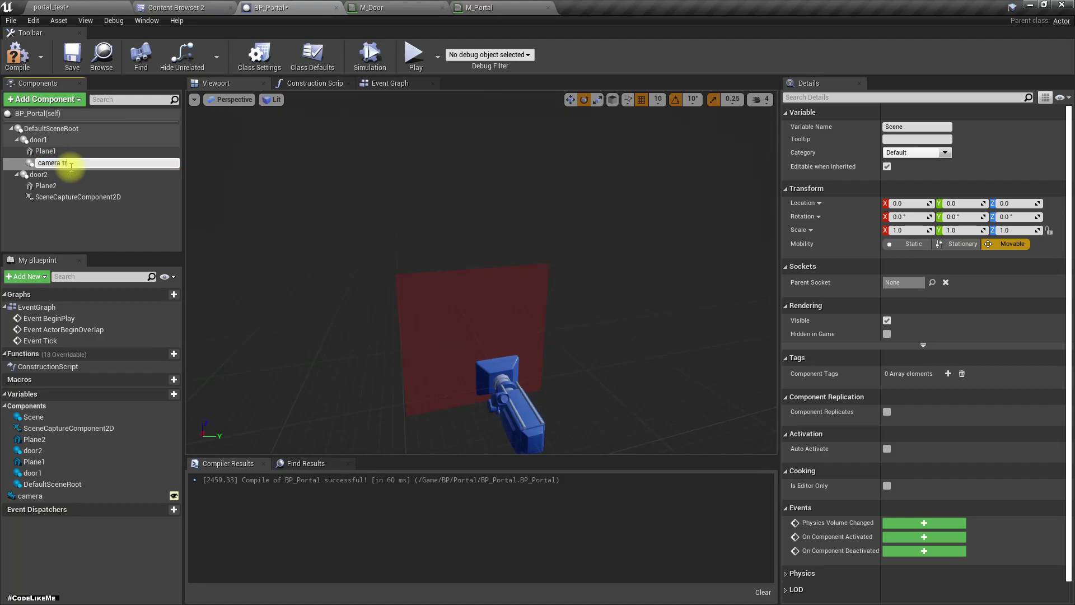
{"action": "type", "text": "camera tracker"}
{"action": "key", "text": "Return"}
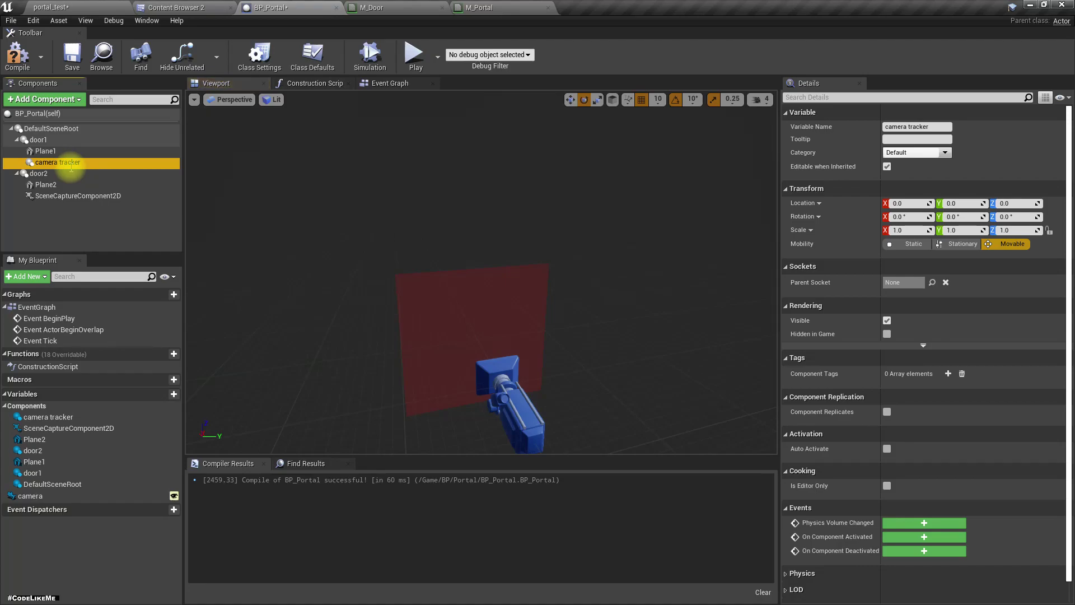
{"action": "left_click", "coordinate": [17, 55]}
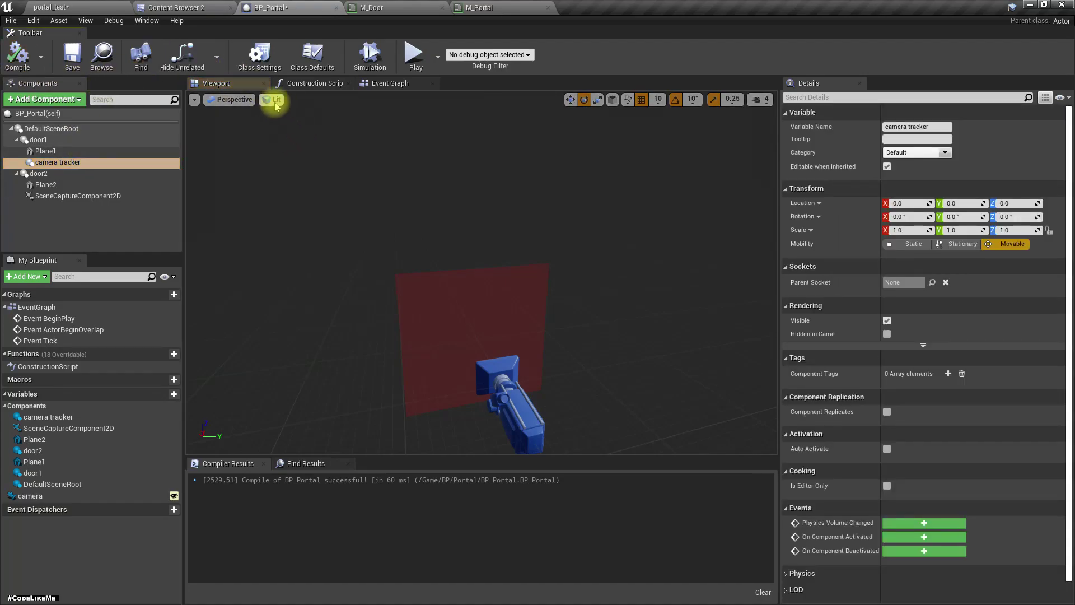
- Place a reference to the camera tracker component in BP_Portal's Construction Script, with free space beside the entry node
{"action": "left_click", "coordinate": [303, 83]}
{"action": "right_click_drag", "start_coordinate": [556, 364], "coordinate": [337, 285]}
{"action": "left_click_drag", "start_coordinate": [50, 162], "coordinate": [468, 293]}
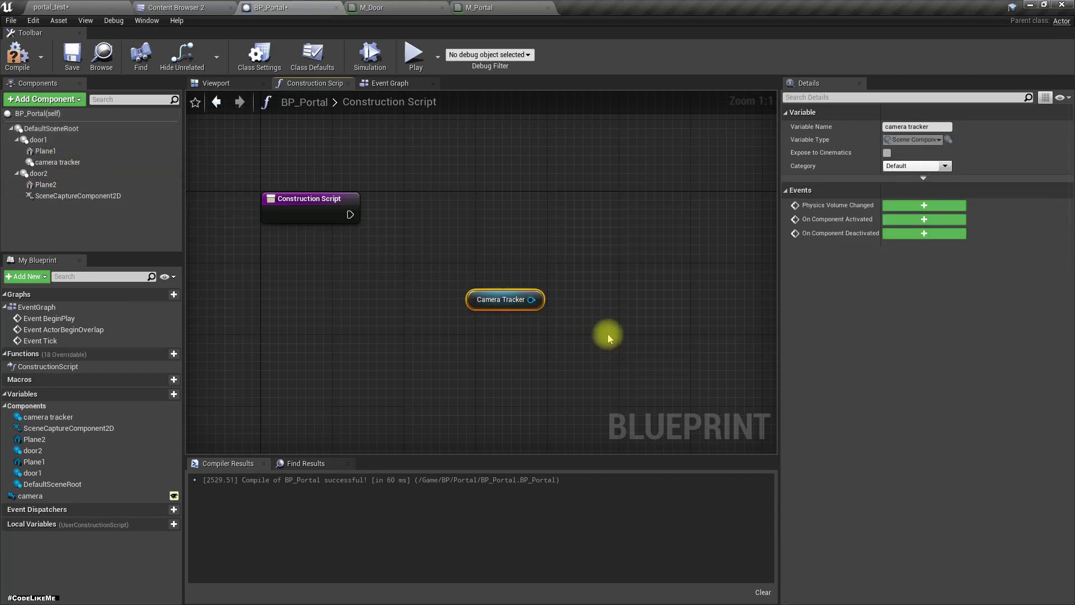
{"action": "right_click_drag", "start_coordinate": [608, 335], "coordinate": [583, 356]}
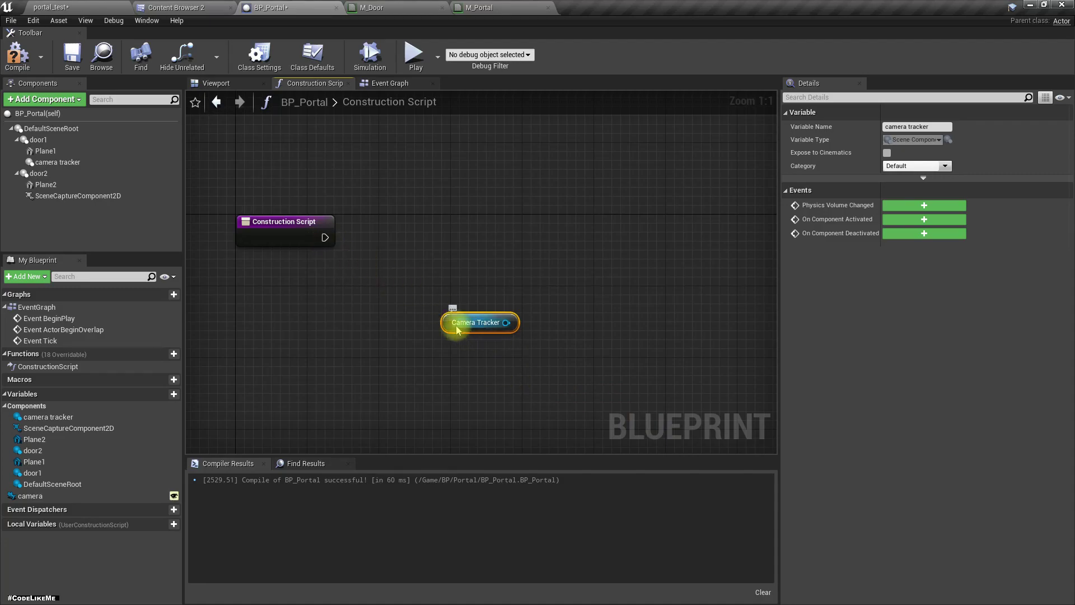
{"action": "left_click_drag", "start_coordinate": [445, 330], "coordinate": [543, 197]}
{"action": "right_click_drag", "start_coordinate": [399, 210], "coordinate": [448, 450]}
{"action": "scroll", "coordinate": [357, 198], "scroll_direction": "down", "scroll_amount": 3}
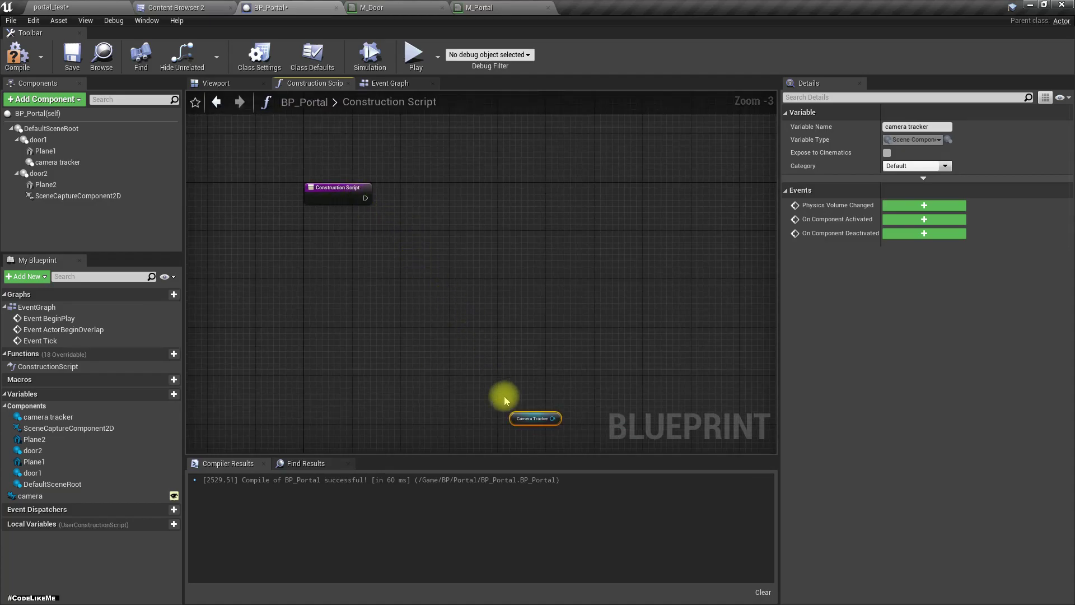
{"action": "left_click_drag", "start_coordinate": [512, 413], "coordinate": [511, 237]}
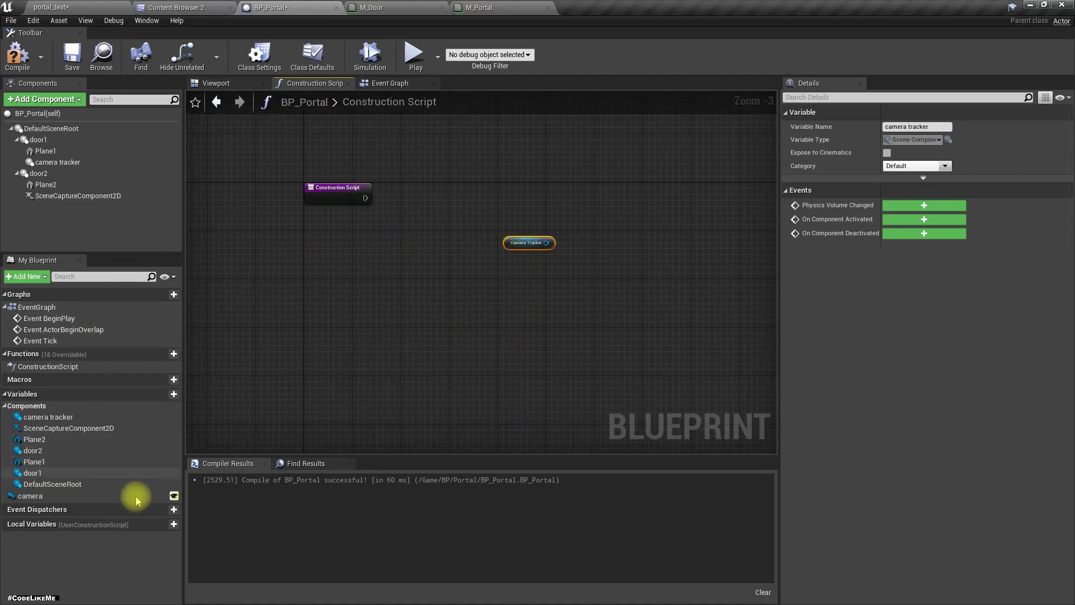
- Get the camera variable, check it with an Is Valid execution node, and run that node from the Construction Script entry
{"action": "left_click_drag", "start_coordinate": [35, 496], "coordinate": [426, 316]}
{"action": "left_click_drag", "start_coordinate": [340, 242], "coordinate": [400, 216], "text": "ctrl"}
{"action": "type", "text": "is vali"}
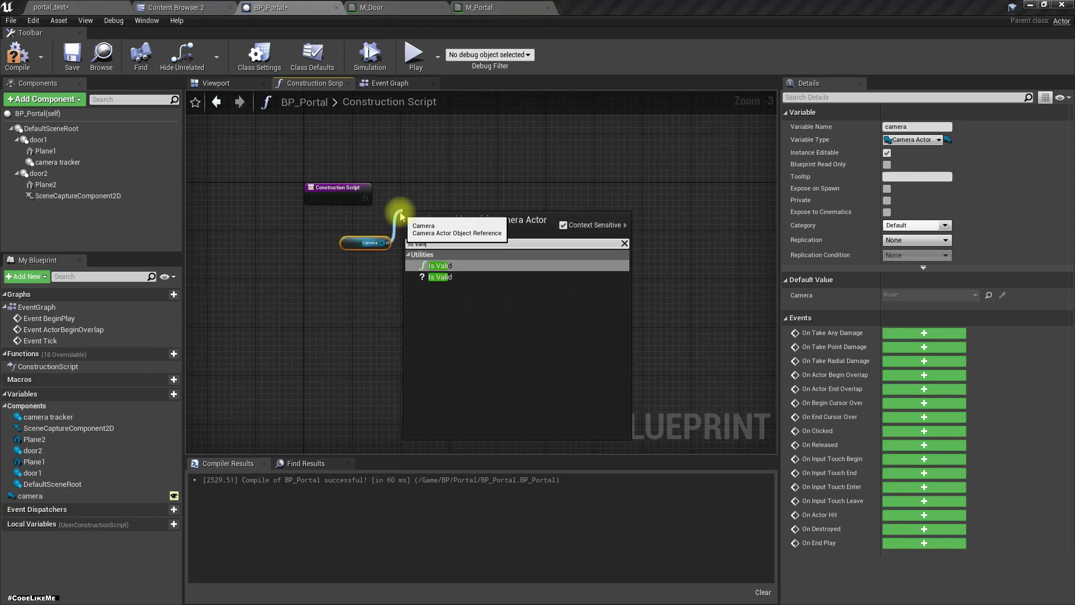
{"action": "key", "text": "Down"}
{"action": "key", "text": "Return"}
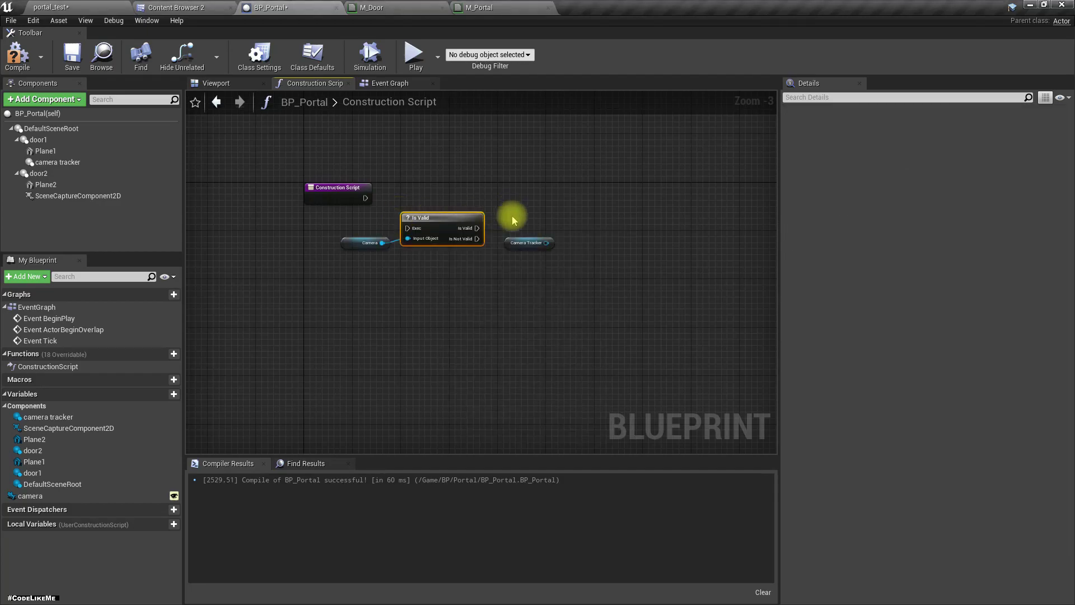
{"action": "left_click_drag", "start_coordinate": [426, 220], "coordinate": [426, 183]}
{"action": "left_click_drag", "start_coordinate": [365, 198], "coordinate": [384, 194]}
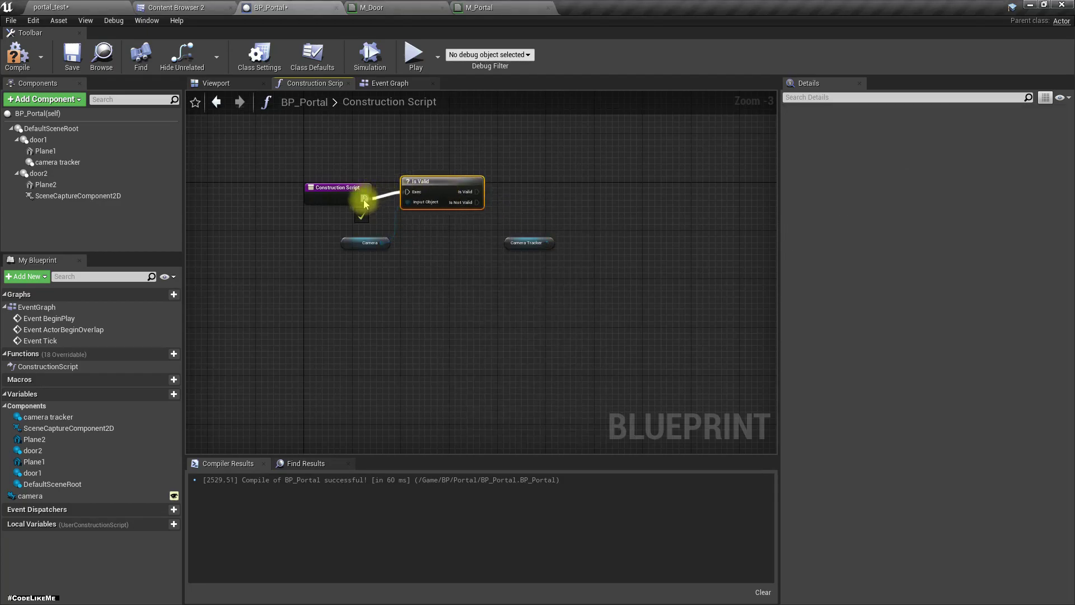
- Add a GetWorldTransform node for the camera variable's scene component below the Is Valid node
{"action": "right_click_drag", "start_coordinate": [511, 243], "coordinate": [465, 307]}
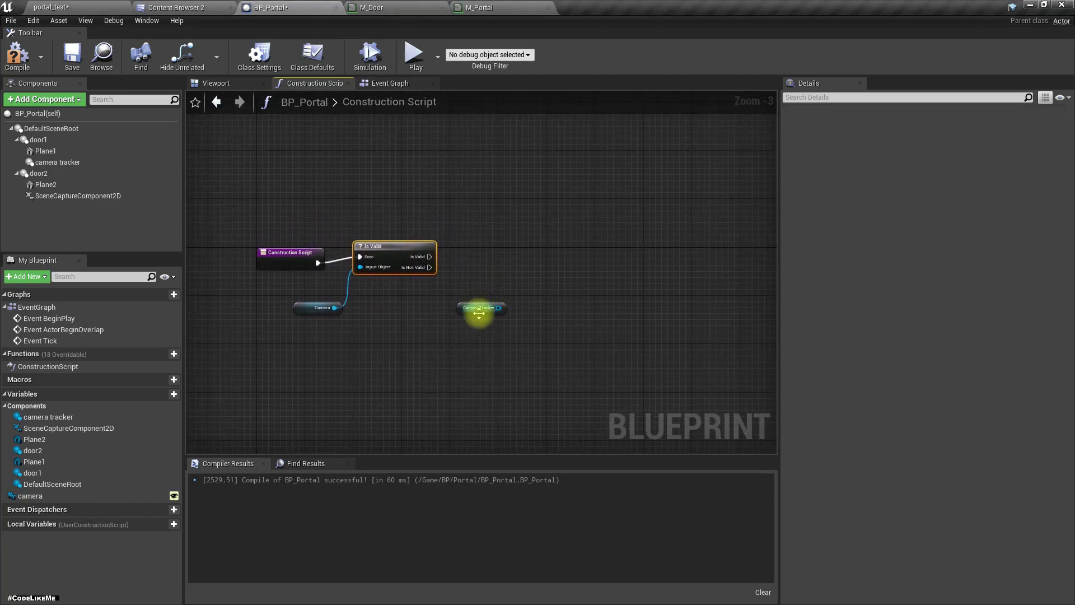
{"action": "left_click_drag", "start_coordinate": [335, 308], "coordinate": [386, 337]}
{"action": "type", "text": "ge"}
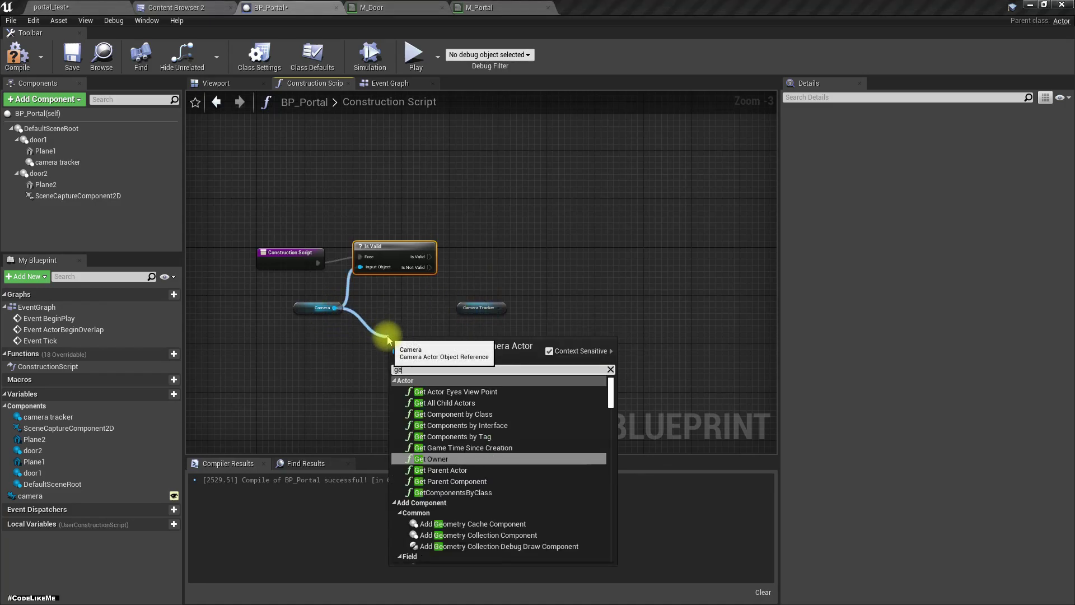
{"action": "type", "text": "t world"}
{"action": "key", "text": "Return"}
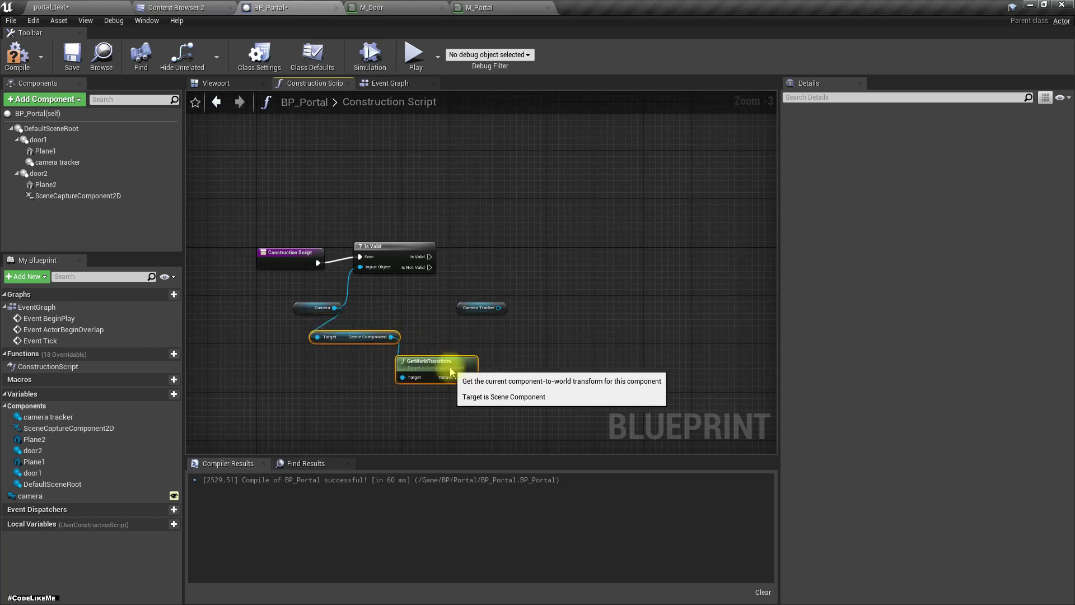
- Add a SetWorldTransform node targeting Camera Tracker and align it with the Is Valid node
{"action": "scroll", "coordinate": [497, 352], "scroll_direction": "up", "scroll_amount": 2}
{"action": "left_click_drag", "start_coordinate": [482, 293], "coordinate": [525, 261]}
{"action": "type", "text": "set worl"}
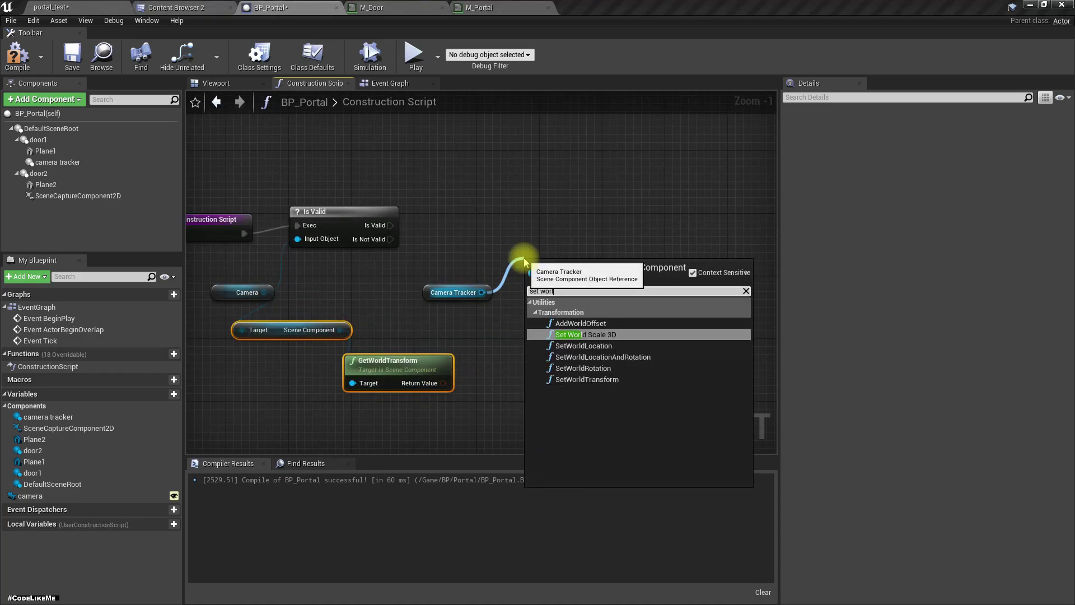
{"action": "key", "text": "Down"}
{"action": "key", "text": "Down"}
{"action": "key", "text": "Down"}
{"action": "key", "text": "Down"}
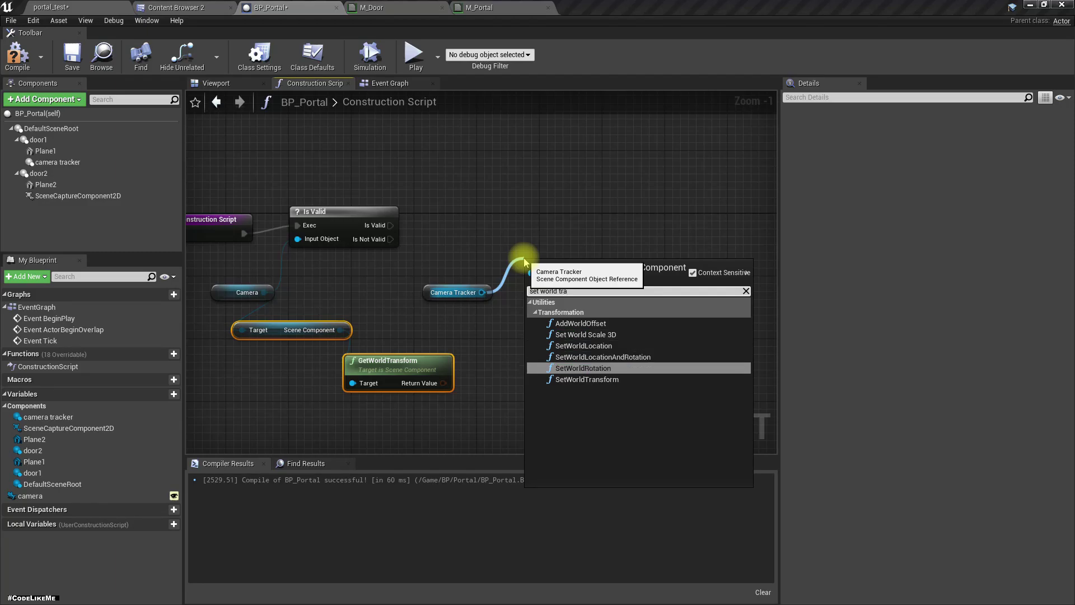
{"action": "key", "text": "Return"}
{"action": "left_click_drag", "start_coordinate": [646, 315], "coordinate": [654, 244]}
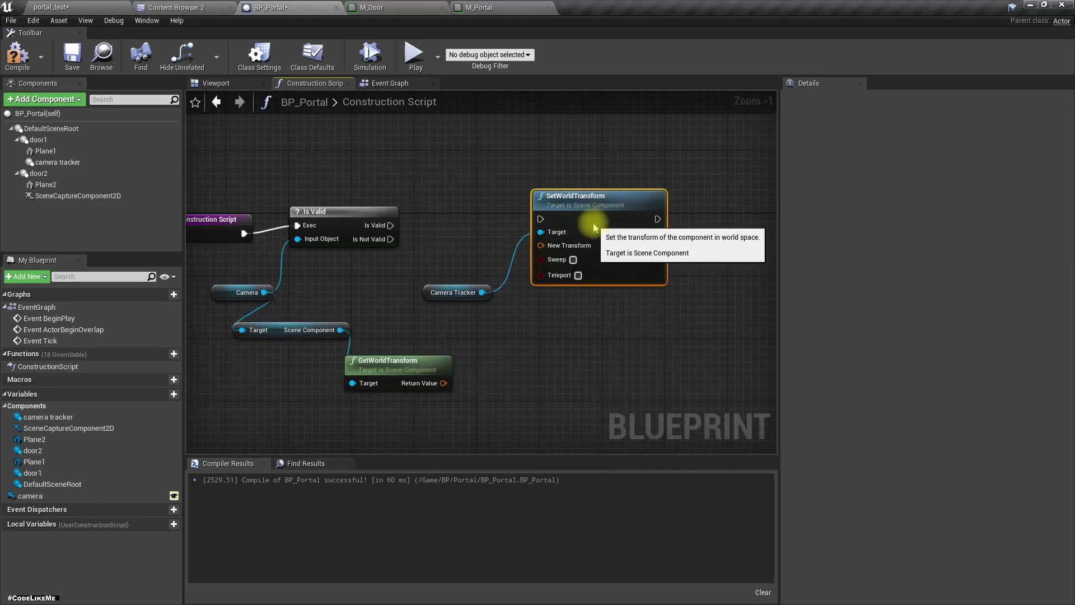
- Run SetWorldTransform from the Is Valid output, feed it the camera's world transform, and tidy the Camera Tracker node's position
{"action": "left_click_drag", "start_coordinate": [540, 219], "coordinate": [391, 225]}
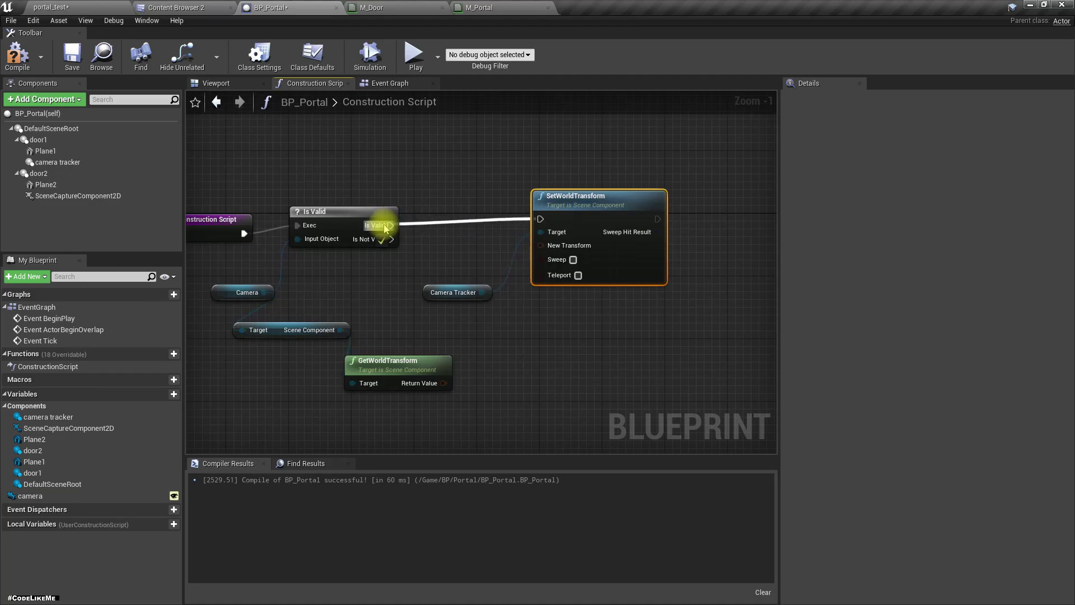
{"action": "left_click_drag", "start_coordinate": [444, 383], "coordinate": [539, 245]}
{"action": "left_click_drag", "start_coordinate": [417, 290], "coordinate": [417, 250]}
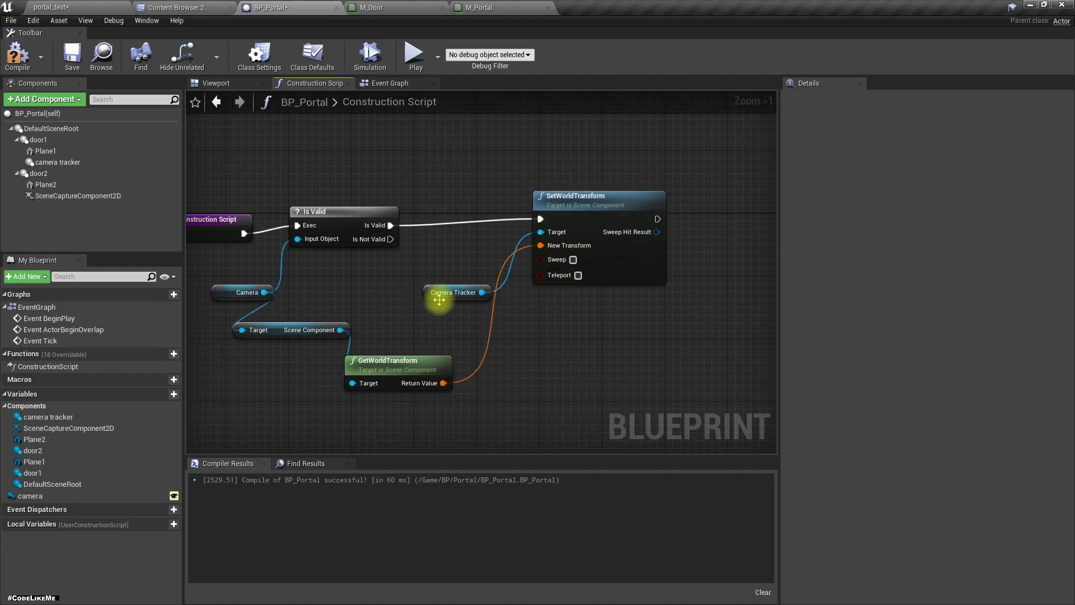
{"action": "left_click_drag", "start_coordinate": [439, 300], "coordinate": [440, 261]}
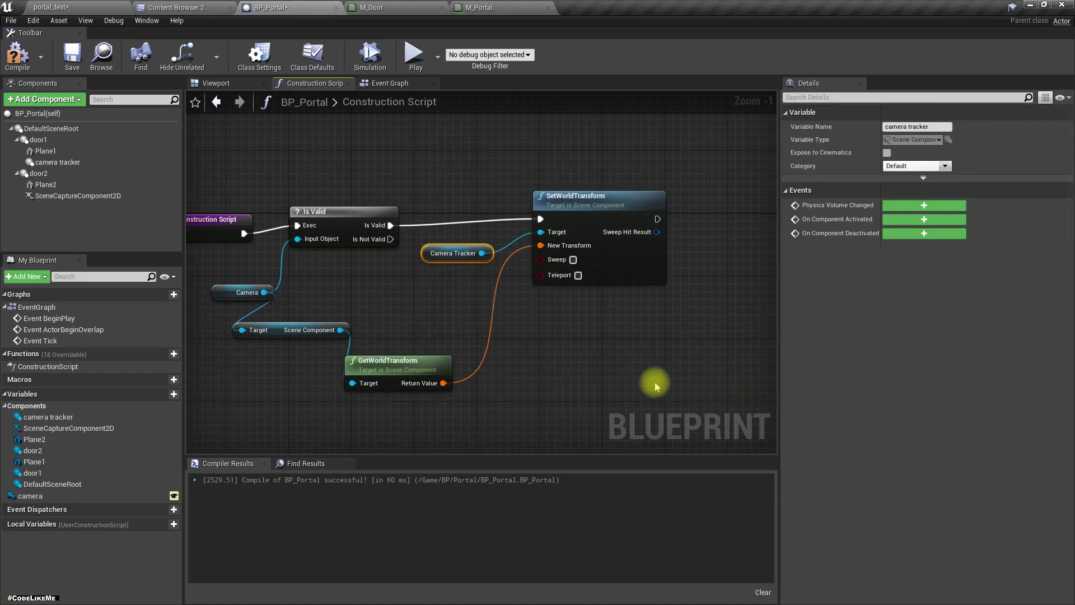
- Add a Get Relative Transform node targeting Camera Tracker below SetWorldTransform
{"action": "right_click_drag", "start_coordinate": [637, 367], "coordinate": [439, 304]}
{"action": "left_click_drag", "start_coordinate": [330, 244], "coordinate": [401, 312]}
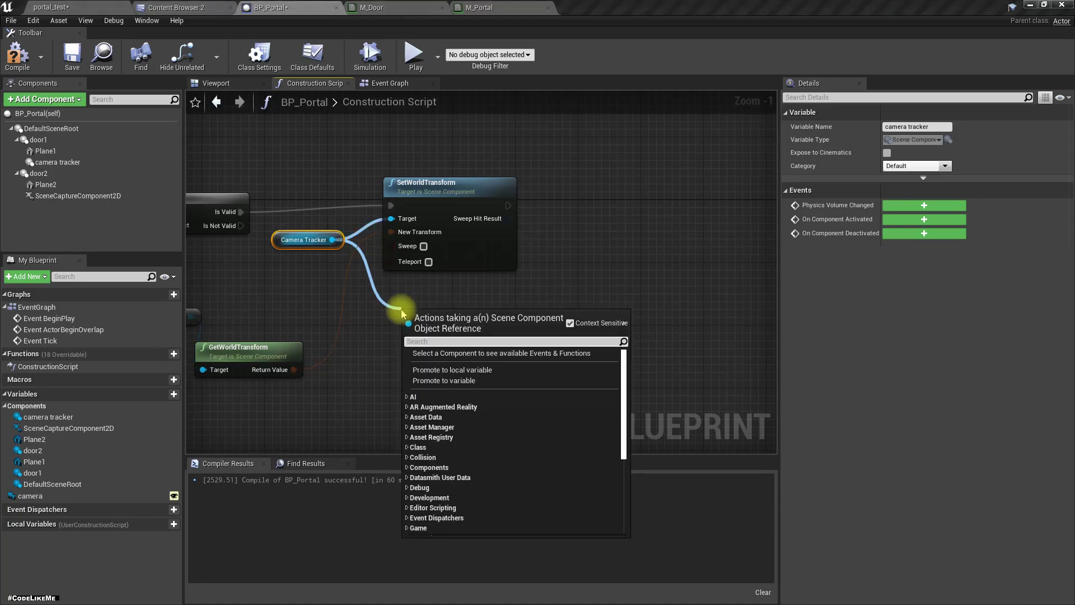
{"action": "type", "text": "get rel"}
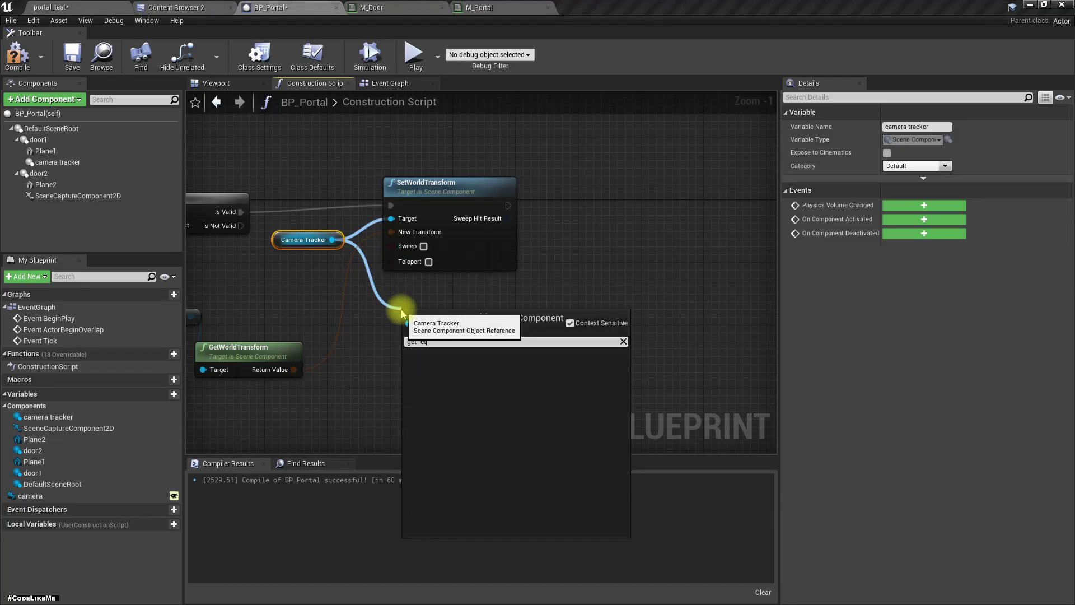
{"action": "key", "text": "BackSpace"}
{"action": "key", "text": "BackSpace"}
{"action": "type", "text": "la"}
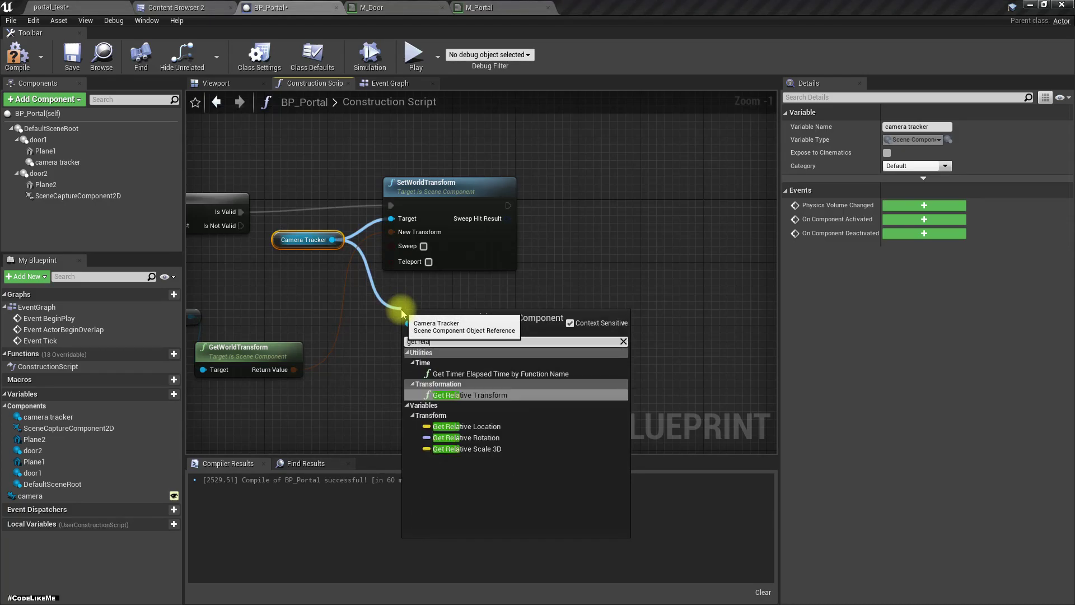
{"action": "type", "text": "tive tr"}
{"action": "key", "text": "Return"}
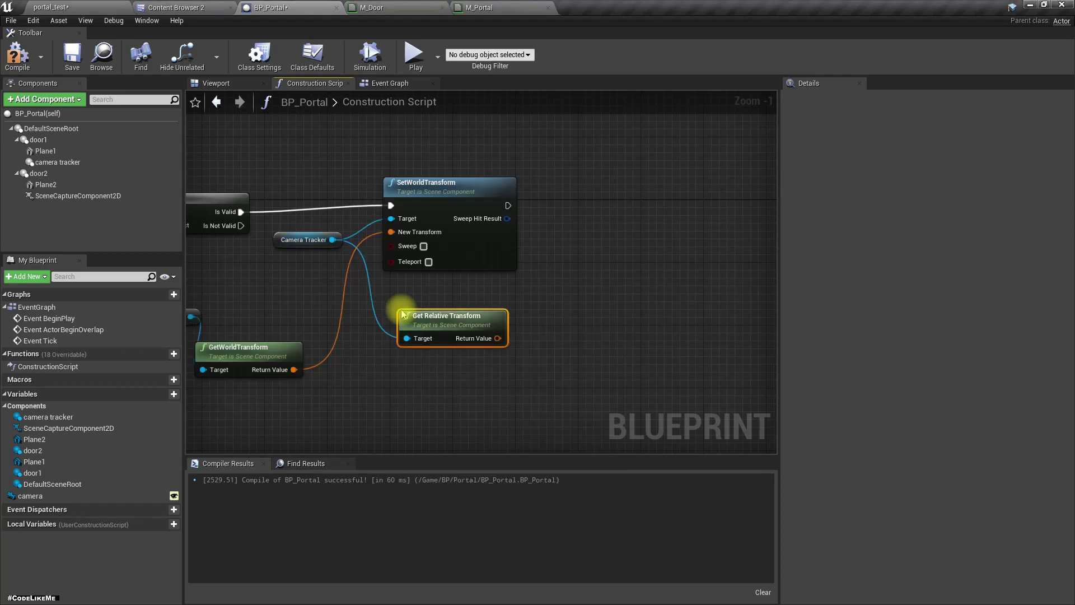
- Add a reference node for SceneCaptureComponent2D beside Get Relative Transform in the construction script
{"action": "right_click_drag", "start_coordinate": [625, 335], "coordinate": [563, 351]}
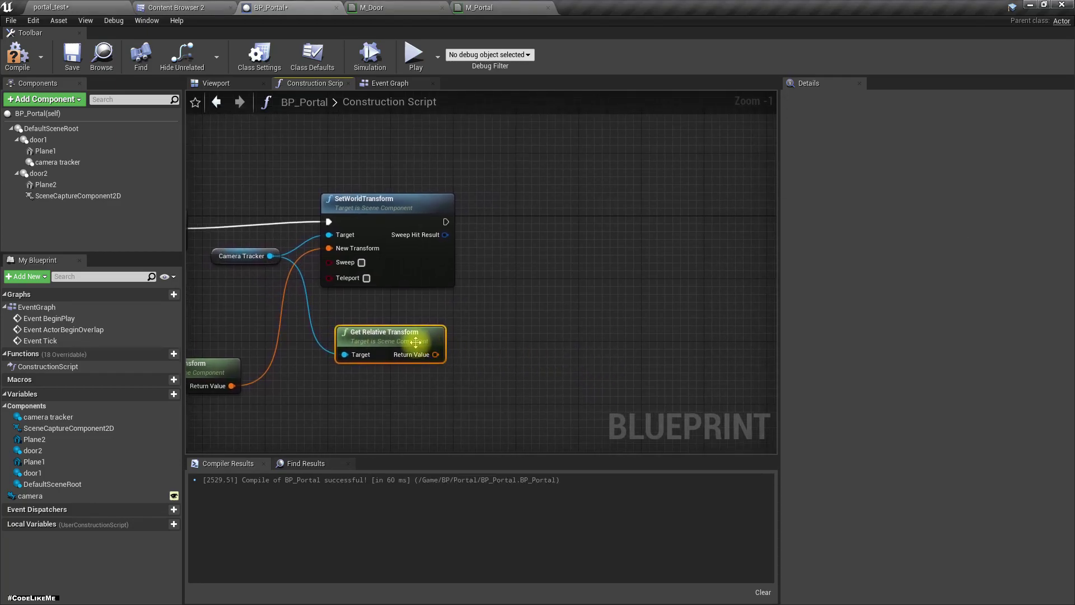
{"action": "left_click_drag", "start_coordinate": [39, 196], "coordinate": [521, 332]}
{"action": "left_click_drag", "start_coordinate": [613, 335], "coordinate": [615, 315]}
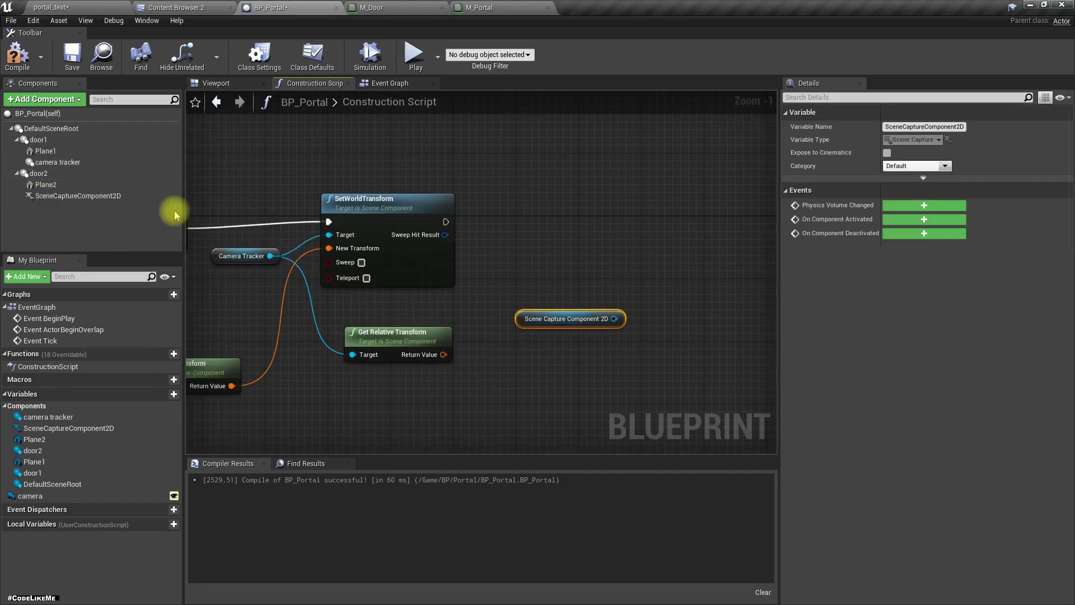
- Rename the SceneCaptureComponent2D component under door2 to portal_capture
{"action": "left_click", "coordinate": [62, 196]}
{"action": "left_click", "coordinate": [63, 197]}
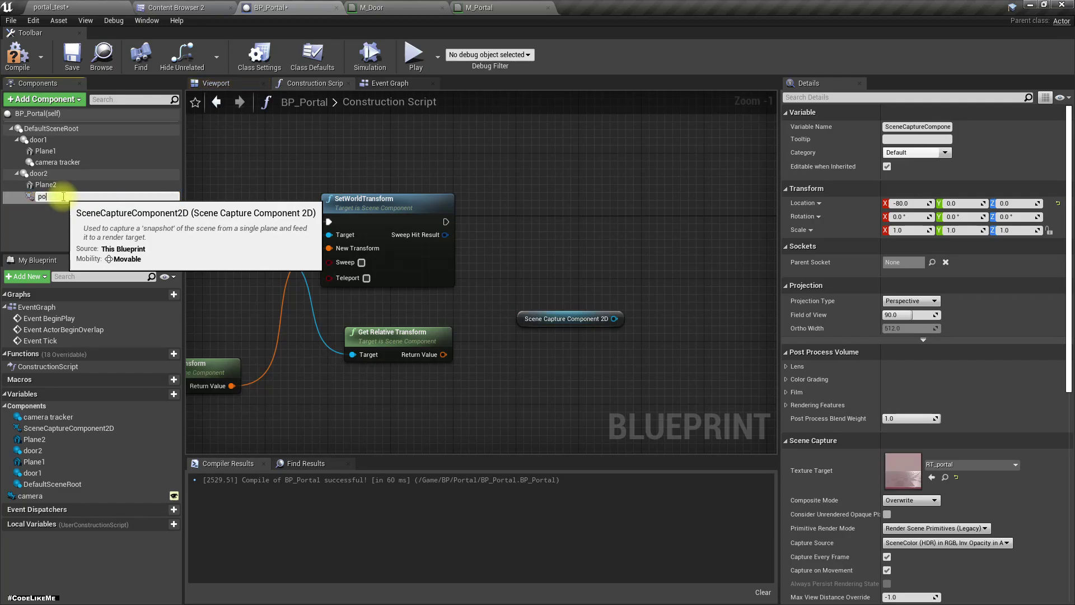
{"action": "type", "text": "portal_capture"}
{"action": "key", "text": "Return"}
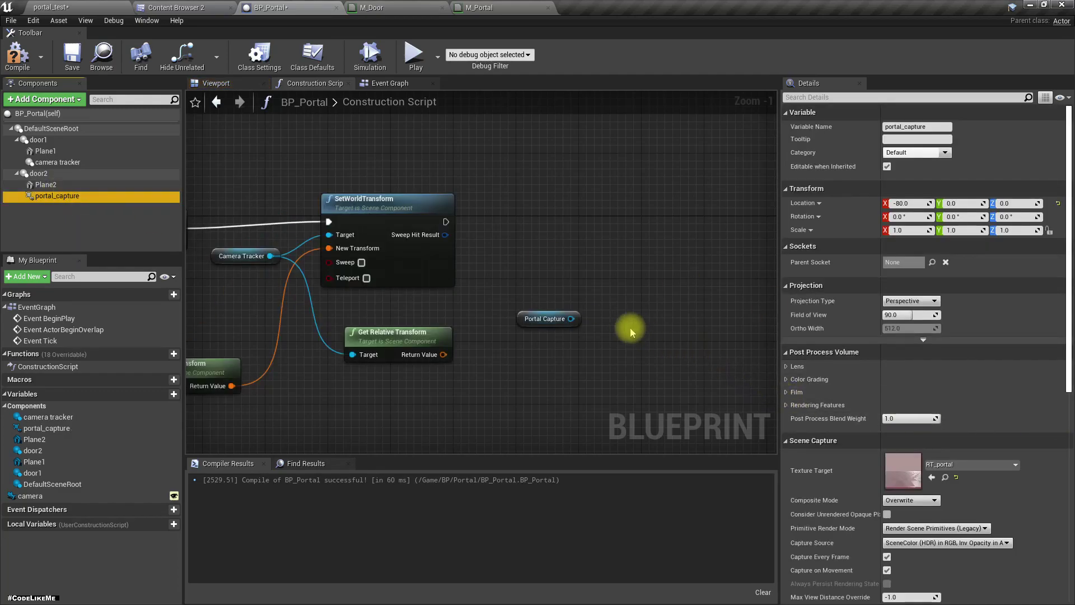
- Add a SetRelativeTransform node targeting Portal Capture
{"action": "left_click_drag", "start_coordinate": [571, 319], "coordinate": [587, 287]}
{"action": "type", "text": "se"}
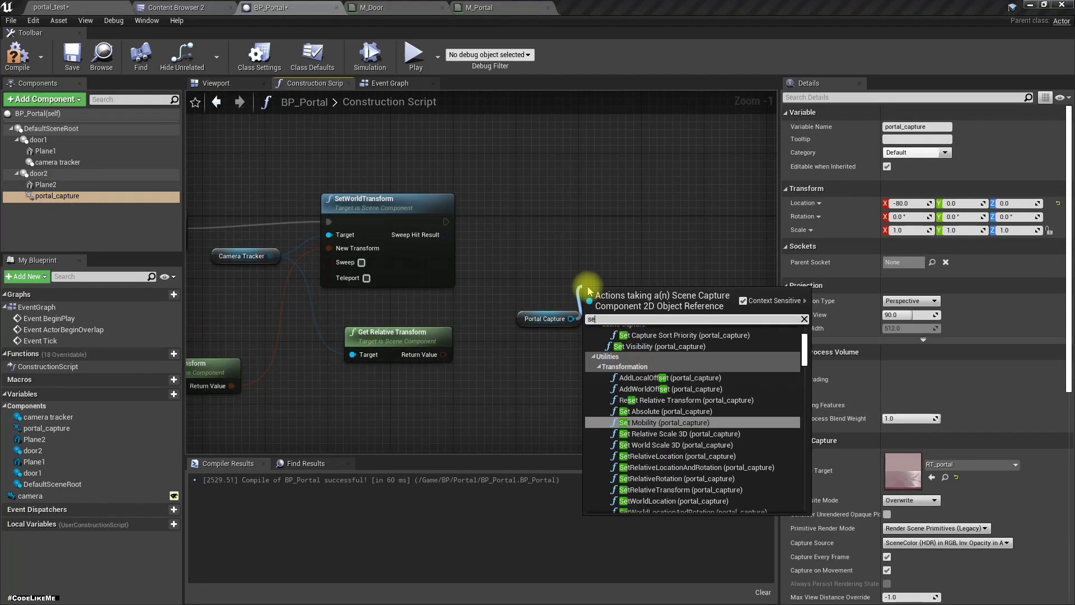
{"action": "type", "text": "t relative"}
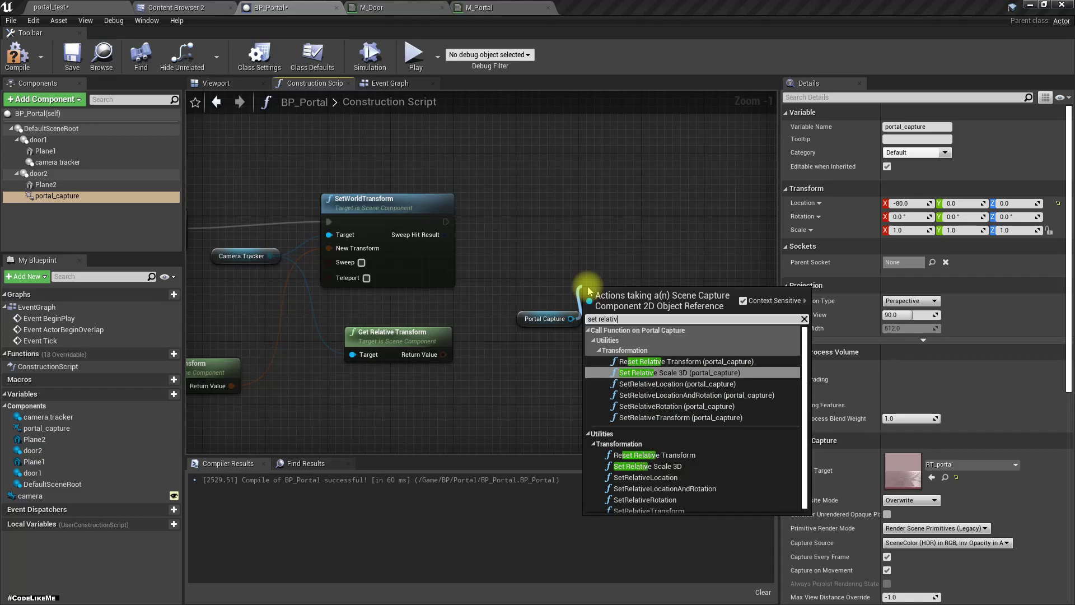
{"action": "key", "text": "Down"}
{"action": "key", "text": "Down"}
{"action": "key", "text": "Down"}
{"action": "key", "text": "Down"}
{"action": "key", "text": "Down"}
{"action": "key", "text": "Down"}
{"action": "key", "text": "Down"}
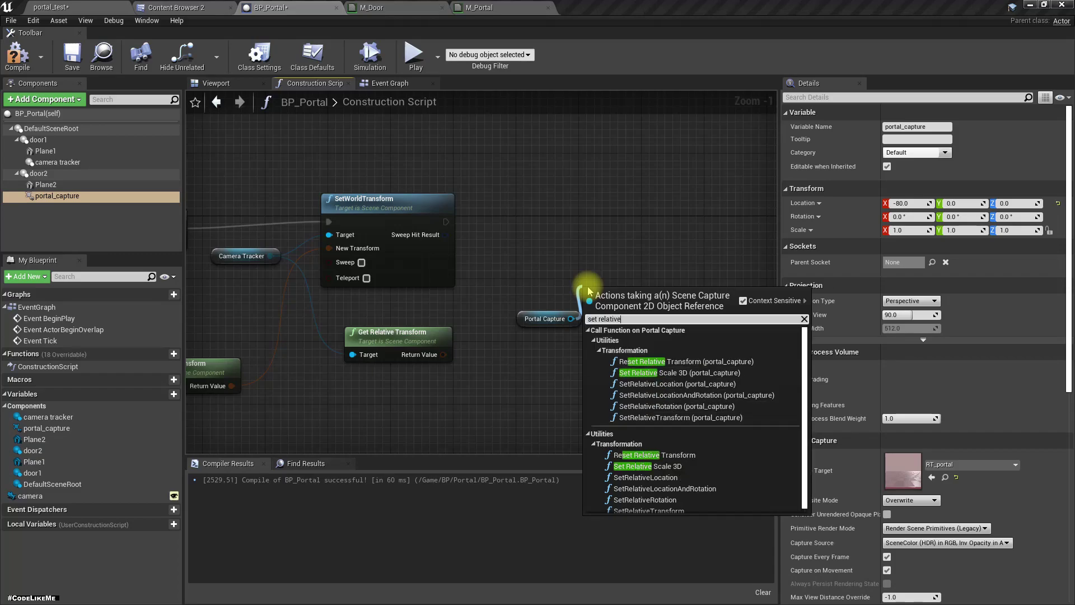
{"action": "key", "text": "Down"}
{"action": "key", "text": "Down"}
{"action": "key", "text": "Down"}
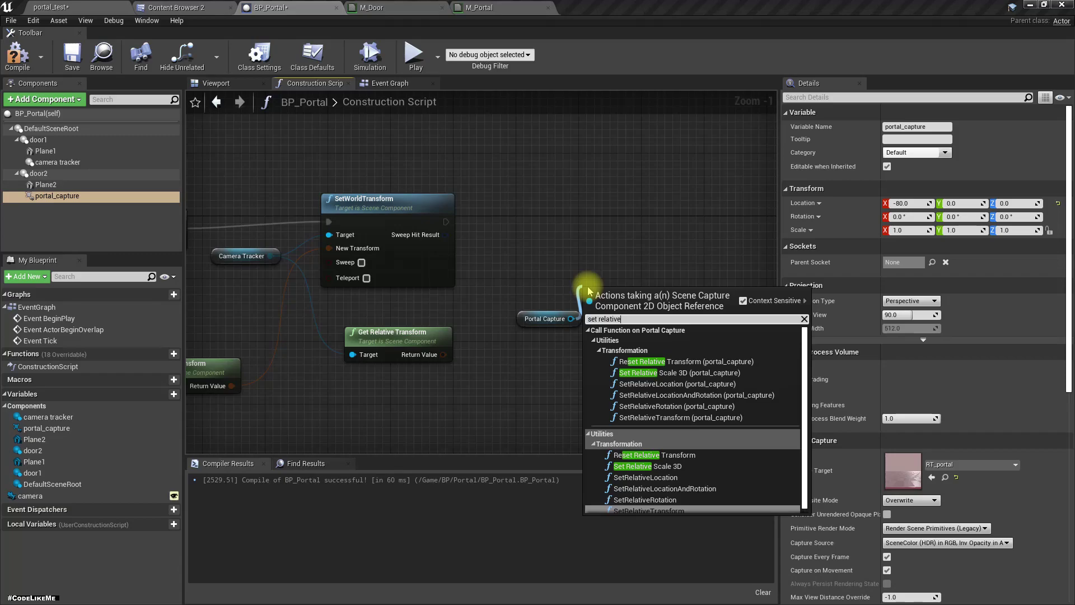
{"action": "key", "text": "Return"}
- Run SetRelativeTransform after SetWorldTransform, feed it Camera Tracker's relative transform, align the node, and compile BP_Portal
{"action": "left_click_drag", "start_coordinate": [637, 325], "coordinate": [446, 222]}
{"action": "left_click_drag", "start_coordinate": [452, 353], "coordinate": [603, 240]}
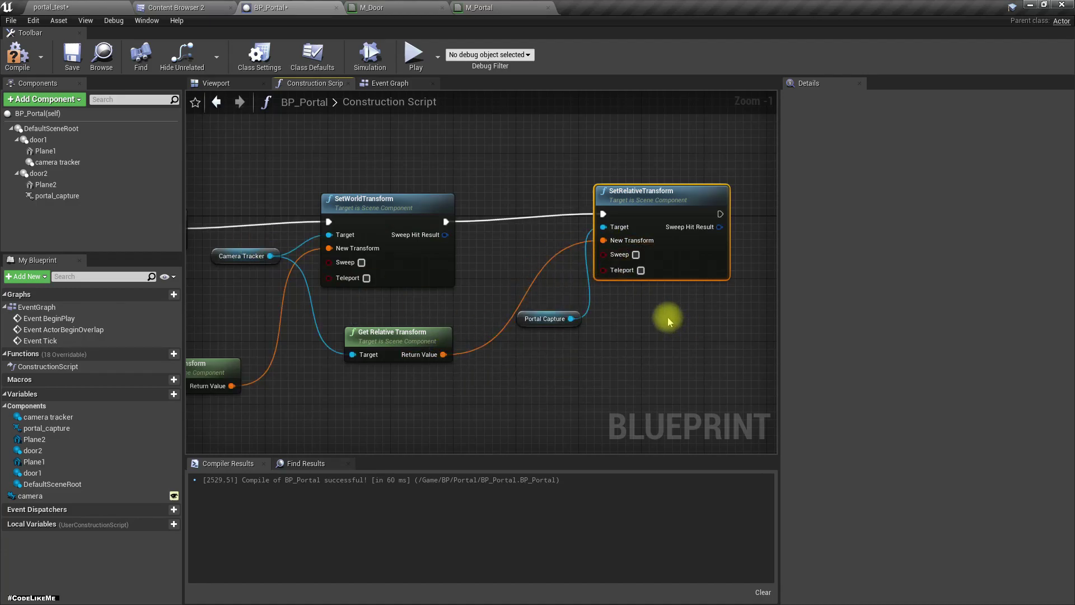
{"action": "left_click_drag", "start_coordinate": [655, 205], "coordinate": [663, 212]}
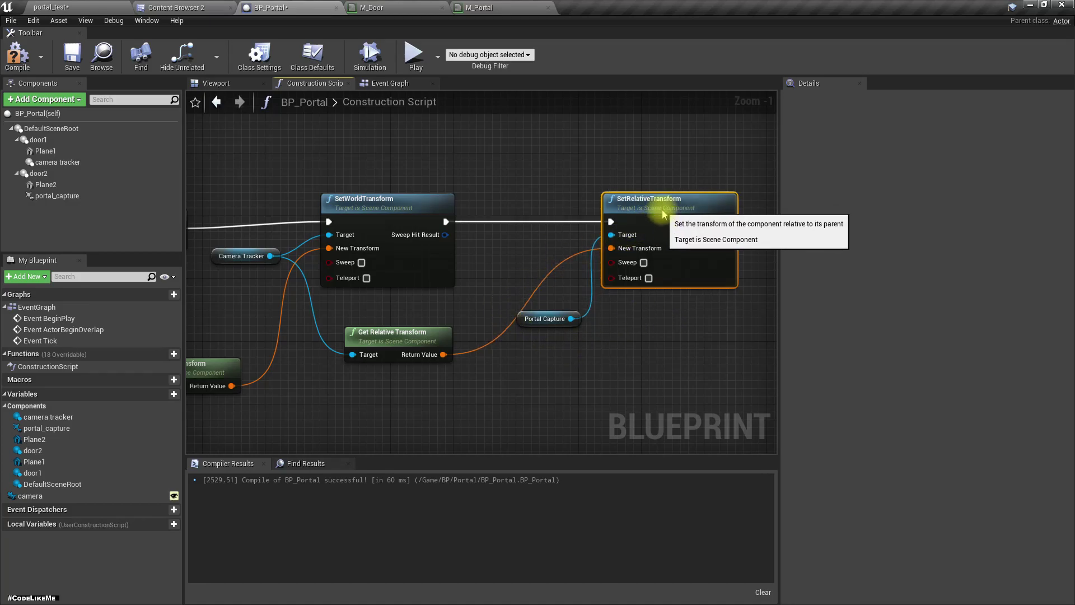
{"action": "left_click", "coordinate": [7, 63]}
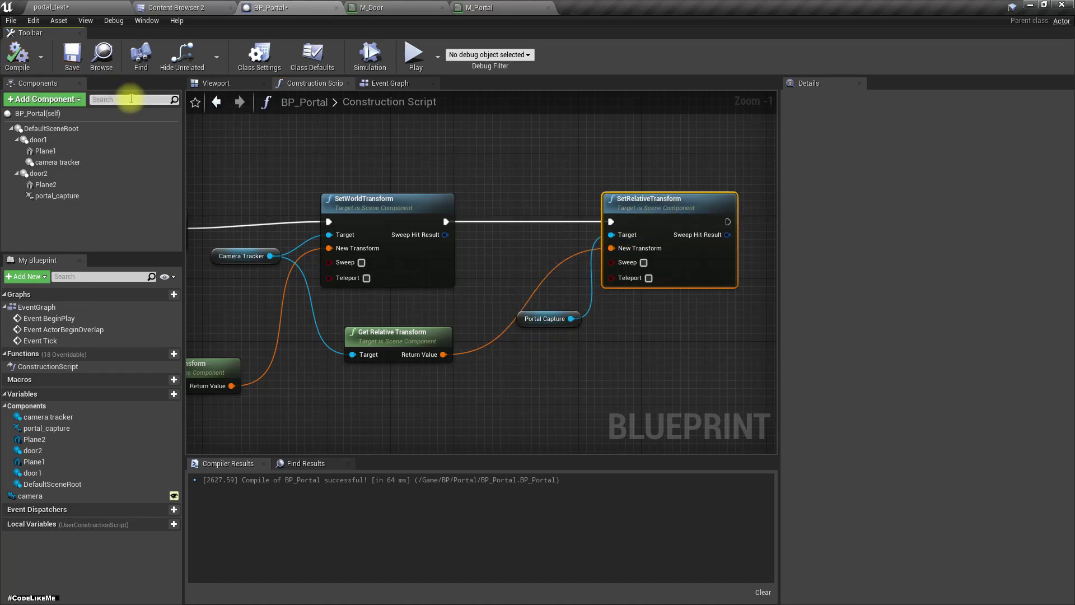
- Switch to the portal_test level, save all changes, and examine the portal plane up close behind the camera actor
{"action": "left_click", "coordinate": [88, 6]}
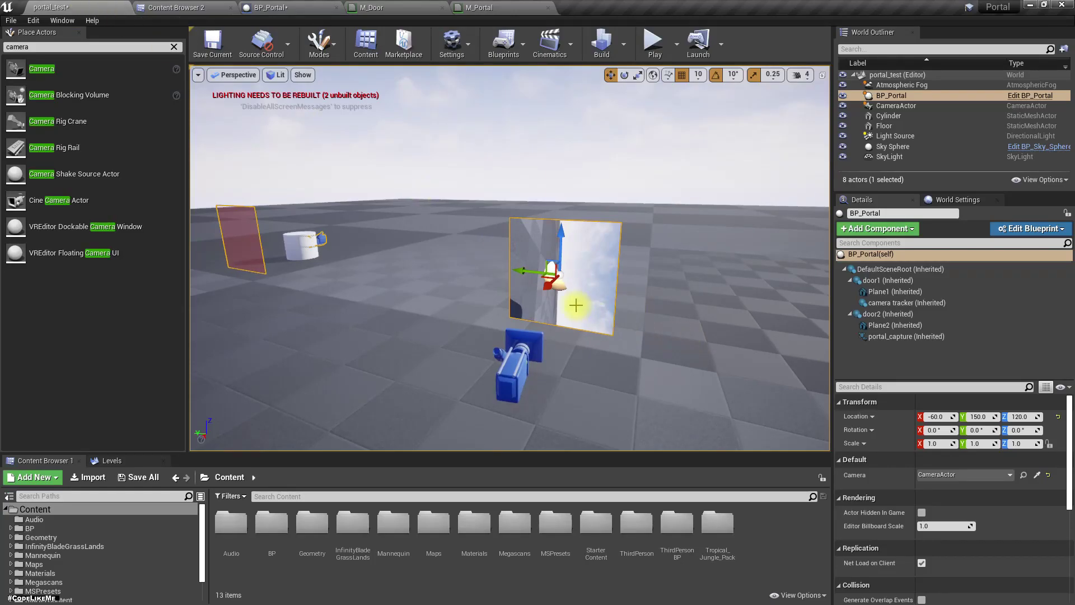
{"action": "key", "text": "ctrl+shift+s"}
{"action": "scroll", "coordinate": [561, 284], "scroll_direction": "up", "scroll_amount": 3}
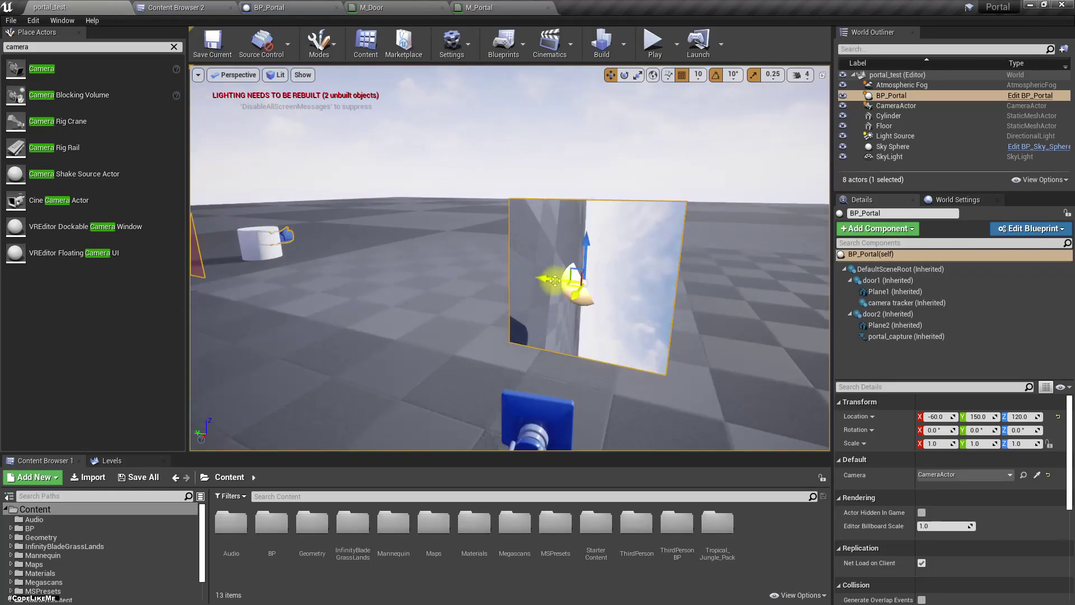
{"action": "right_click_drag", "start_coordinate": [569, 284], "coordinate": [568, 292]}
{"action": "middle_click_drag", "start_coordinate": [560, 284], "coordinate": [555, 327]}
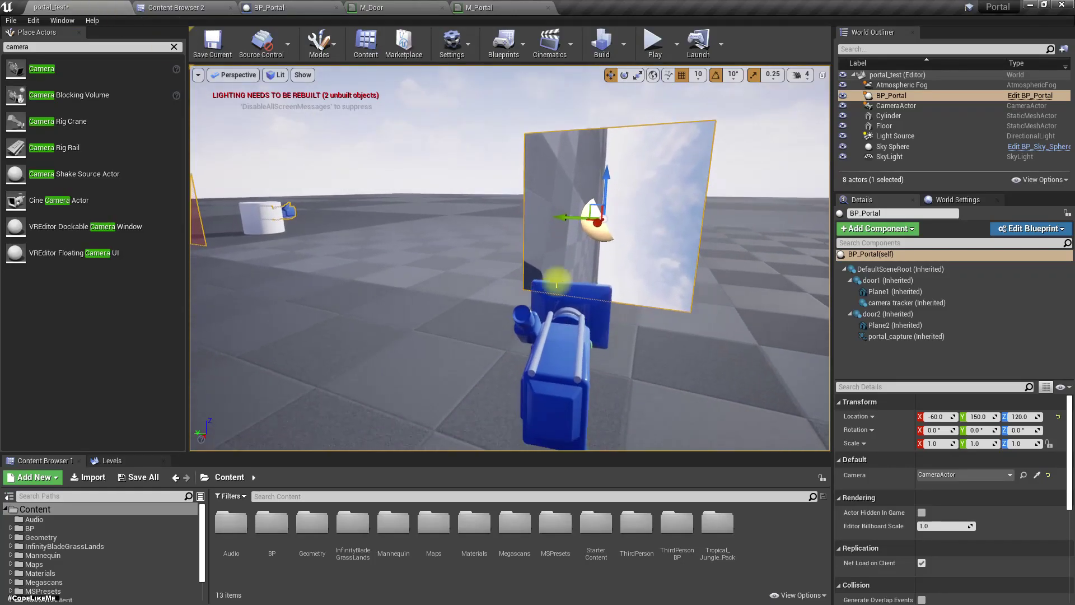
- Select CameraActor in the level and pilot it in the viewport
{"action": "left_click", "coordinate": [571, 334]}
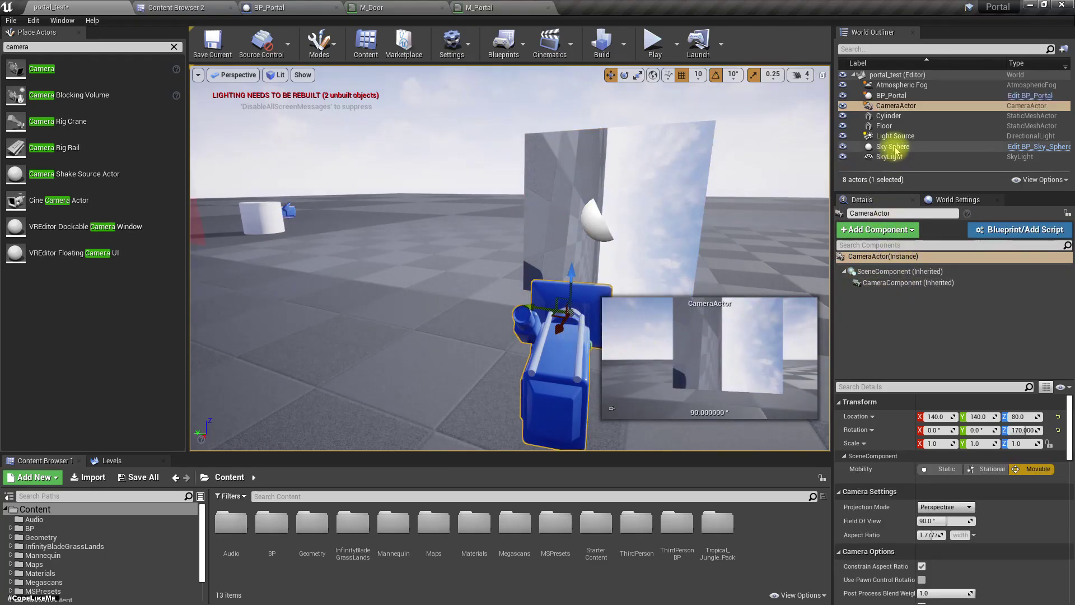
{"action": "left_click", "coordinate": [891, 95]}
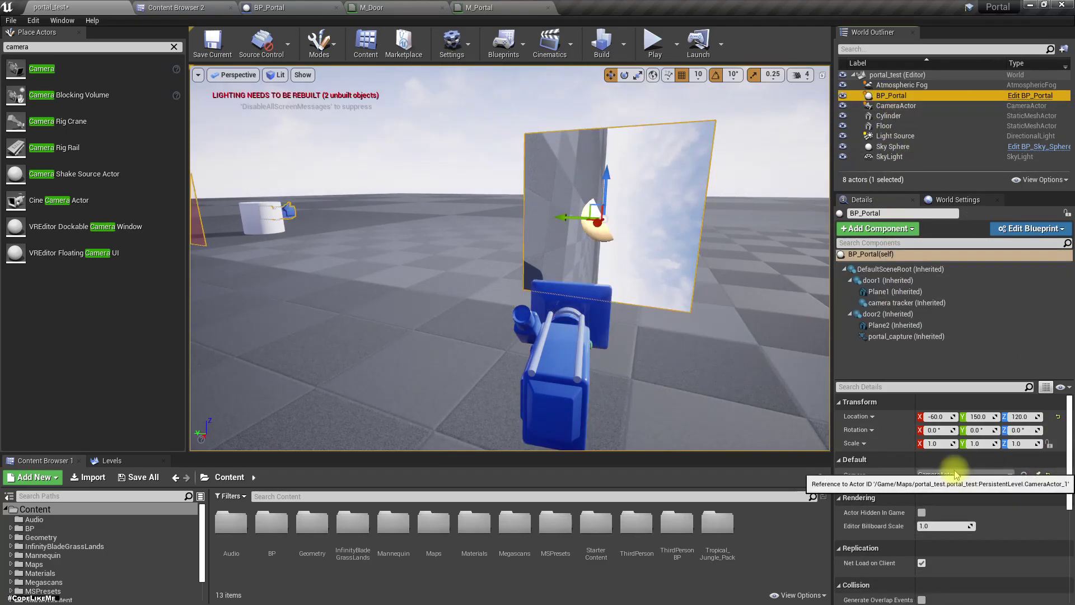
{"action": "left_click", "coordinate": [895, 105]}
{"action": "left_click", "coordinate": [239, 75]}
{"action": "left_click", "coordinate": [249, 202]}
- Fly and turn the piloted CameraActor around the portal to examine how the portal image follows its movement
{"action": "right_click_drag", "start_coordinate": [384, 259], "coordinate": [334, 231]}
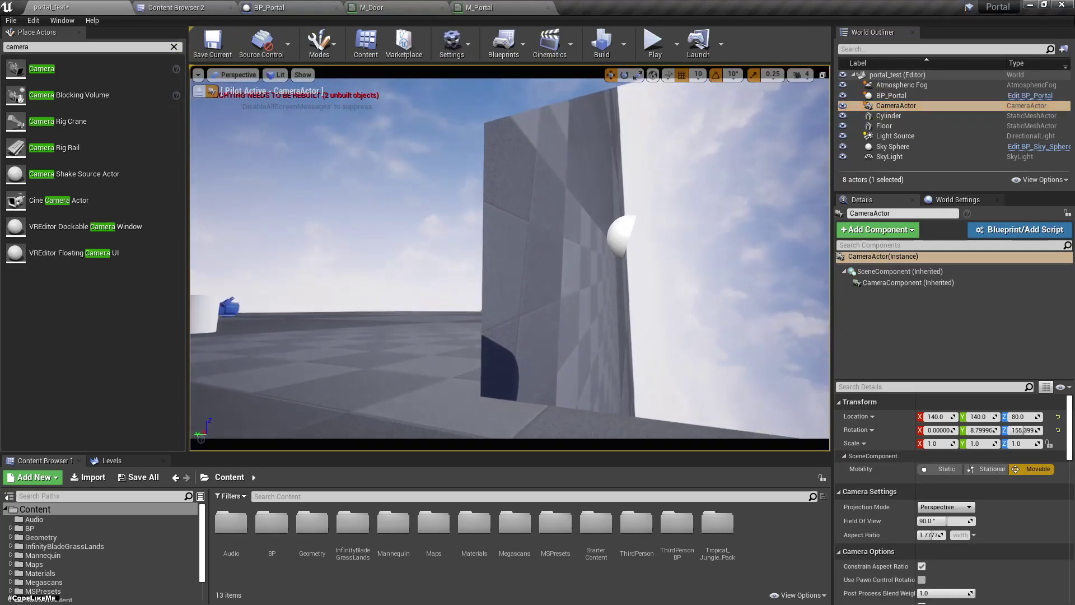
{"action": "middle_click_drag", "start_coordinate": [384, 260], "coordinate": [430, 266]}
{"action": "right_click_drag", "start_coordinate": [526, 334], "coordinate": [497, 333]}
{"action": "mouse_move", "coordinate": [526, 333]}
{"action": "middle_mouse_down"}
{"action": "mouse_move", "coordinate": [549, 336]}
{"action": "mouse_move", "coordinate": [537, 340]}
{"action": "middle_mouse_up"}
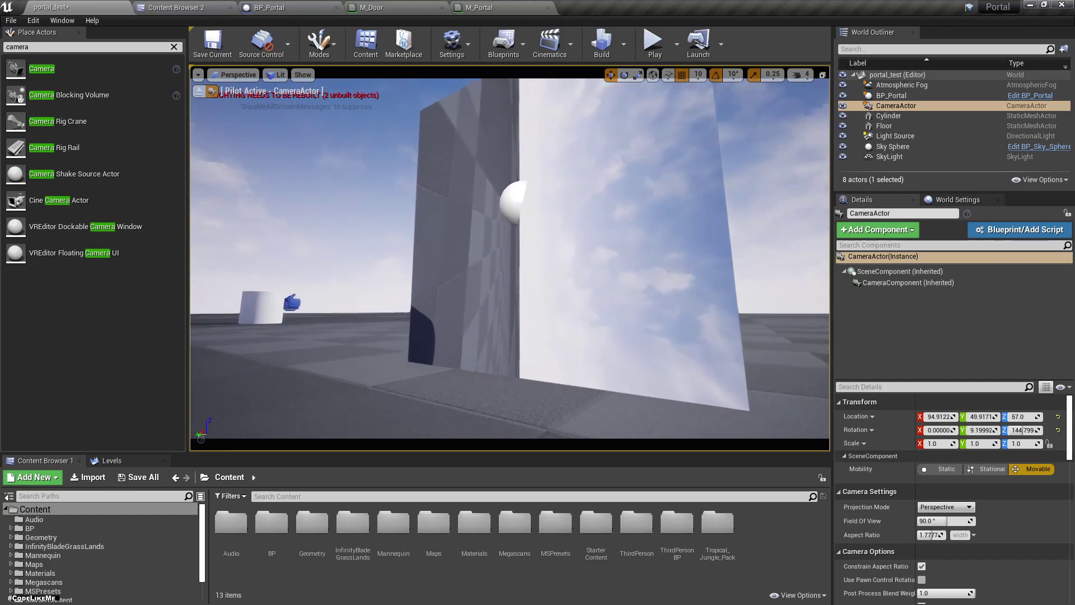
{"action": "key", "text": "s"}
{"action": "right_click_drag", "start_coordinate": [532, 337], "coordinate": [528, 334]}
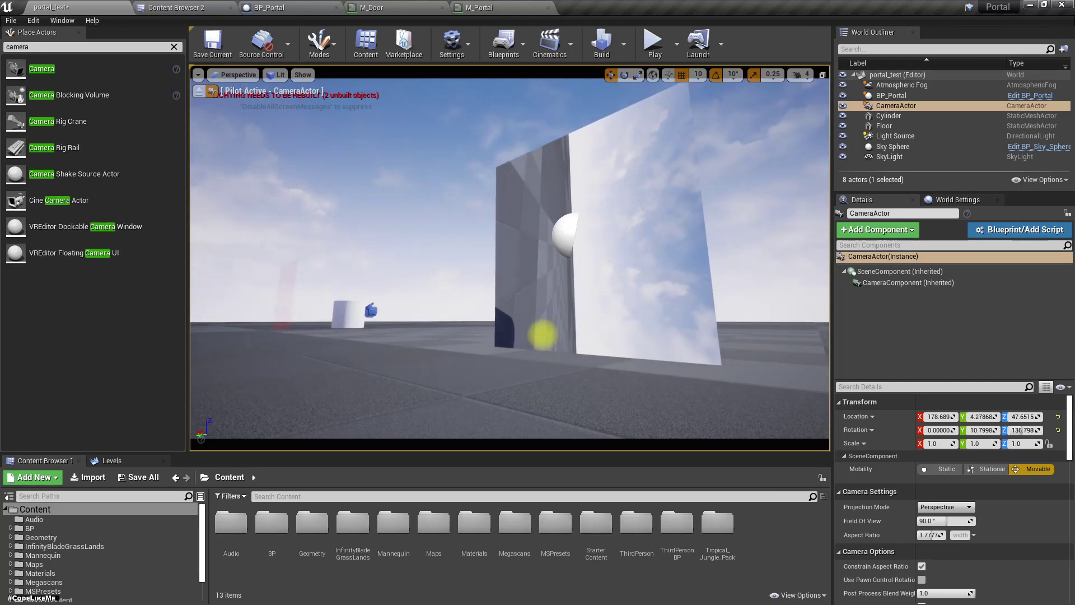
{"action": "key", "text": "a"}
{"action": "key", "text": "e"}
{"action": "right_click_drag", "start_coordinate": [542, 334], "coordinate": [540, 330]}
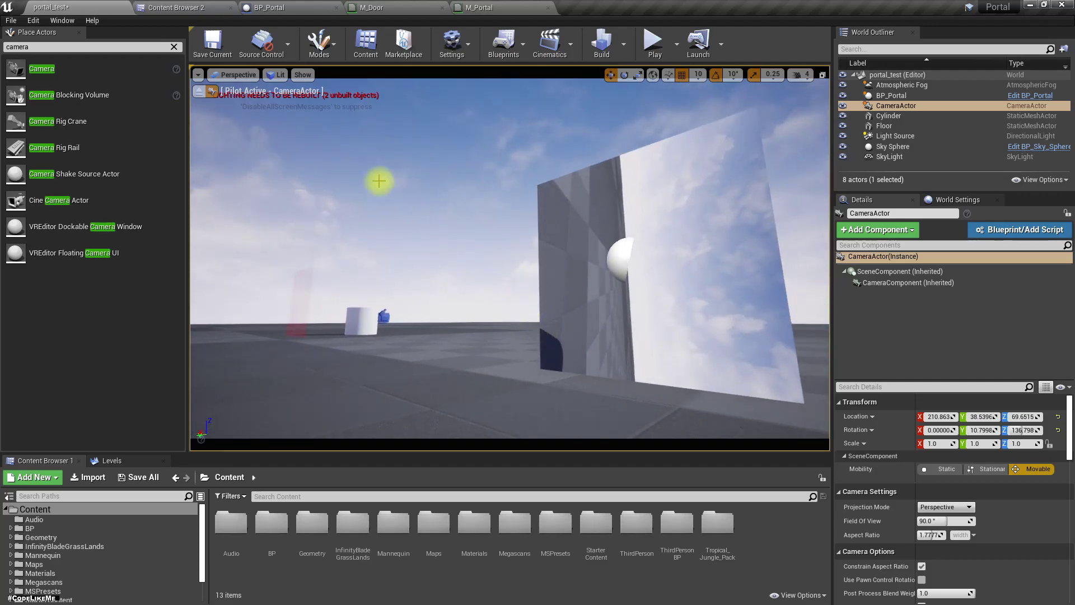
- Recompile BP_Portal, align the Construction Script node with Is Valid, and move the Camera node further left
{"action": "left_click", "coordinate": [283, 8]}
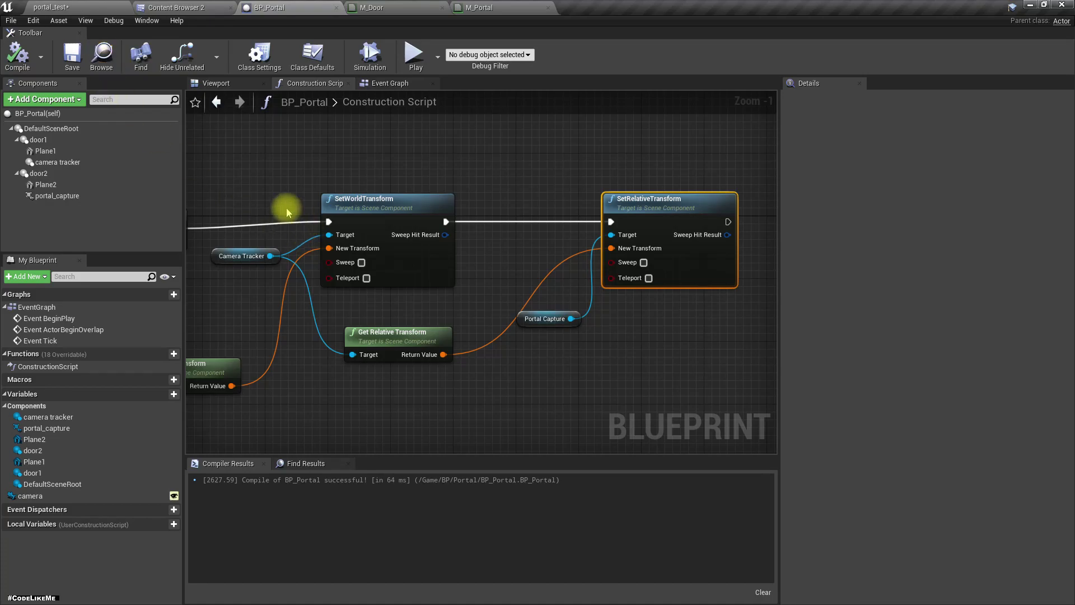
{"action": "left_click", "coordinate": [22, 60]}
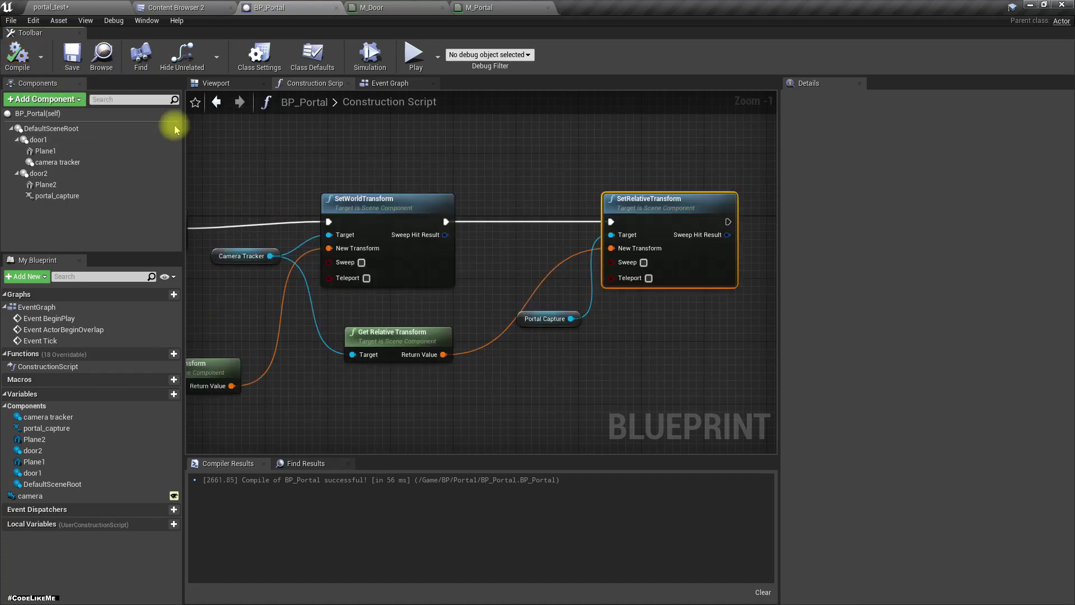
{"action": "right_click_drag", "start_coordinate": [269, 187], "coordinate": [569, 235]}
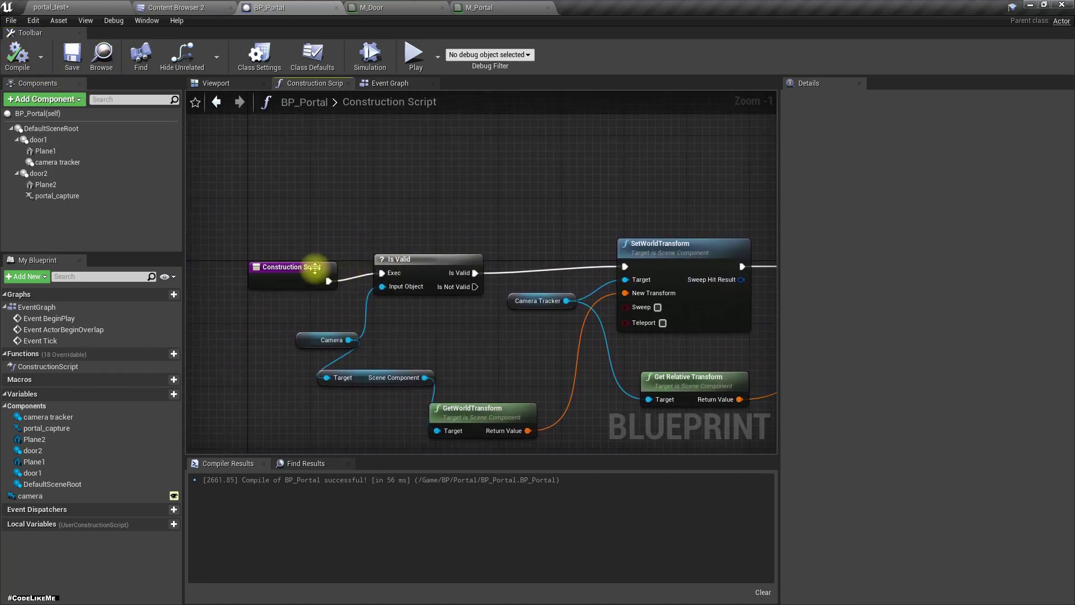
{"action": "left_click_drag", "start_coordinate": [292, 271], "coordinate": [283, 263]}
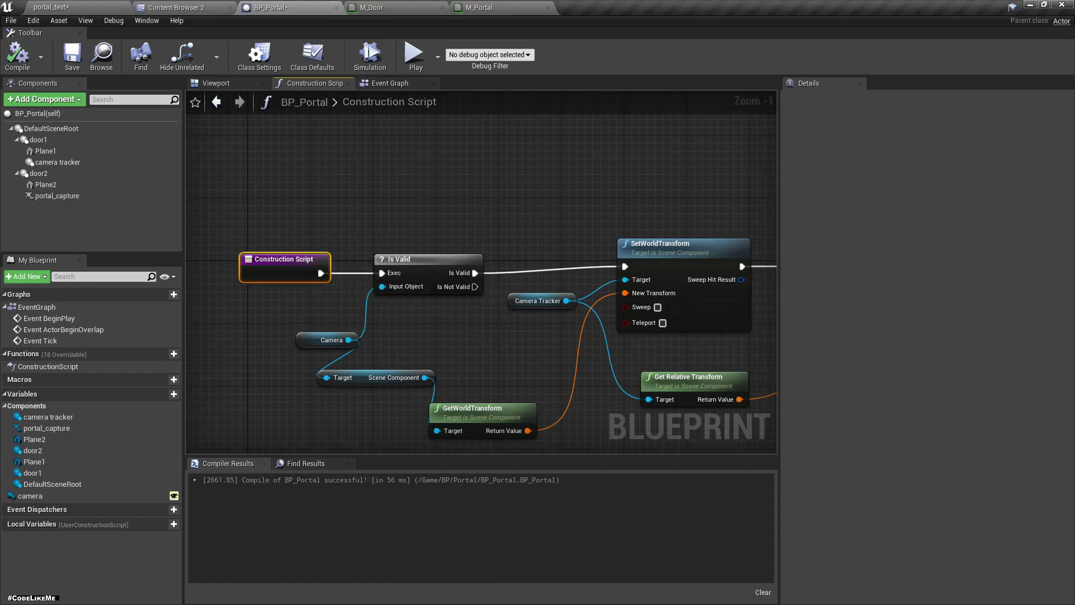
{"action": "left_click", "coordinate": [17, 56]}
{"action": "left_click_drag", "start_coordinate": [317, 341], "coordinate": [286, 334]}
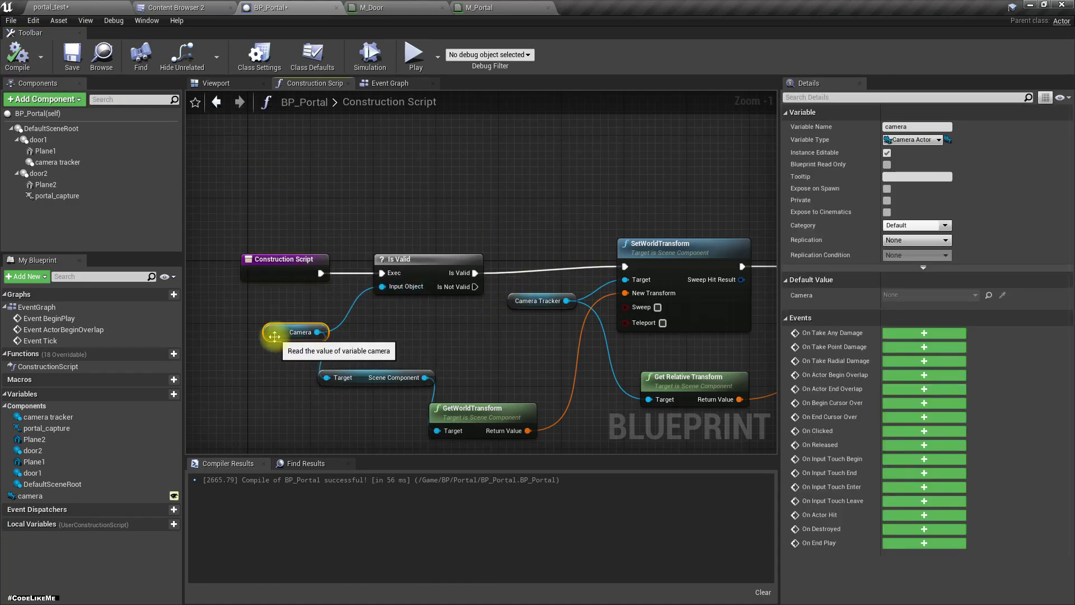
{"action": "right_click_drag", "start_coordinate": [461, 334], "coordinate": [431, 334]}
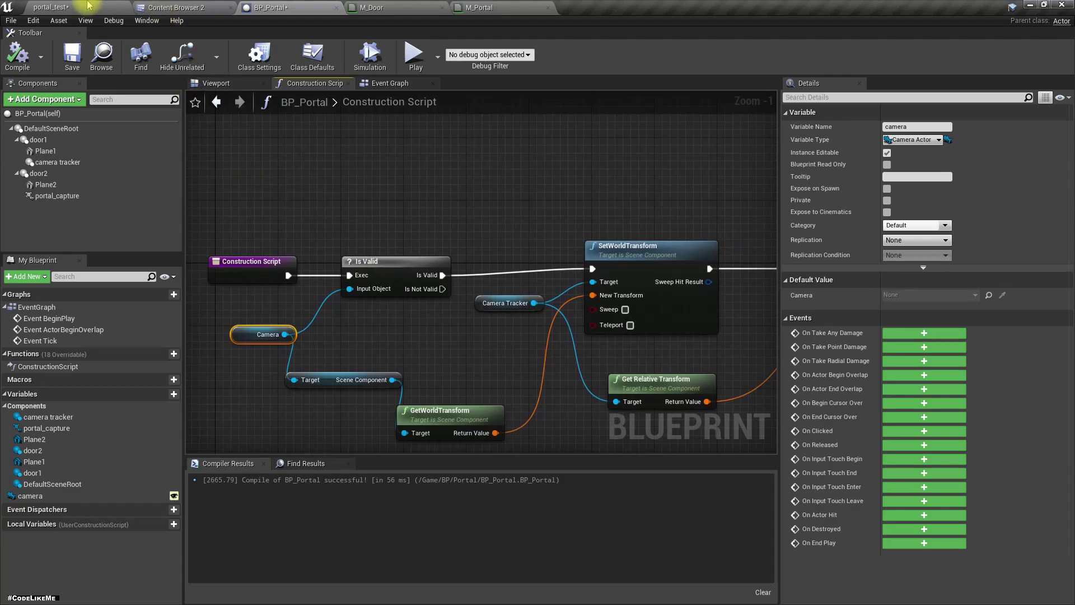
- Move the piloted camera in the portal_test level to check how the portal image responds
{"action": "left_click", "coordinate": [81, 7]}
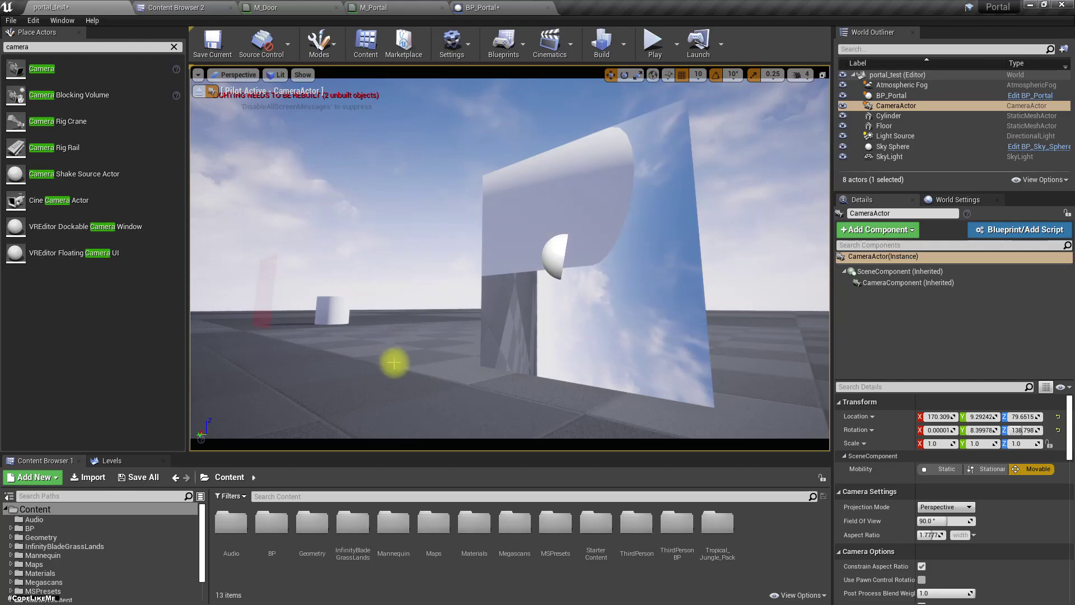
{"action": "right_click_drag", "start_coordinate": [400, 357], "coordinate": [440, 361]}
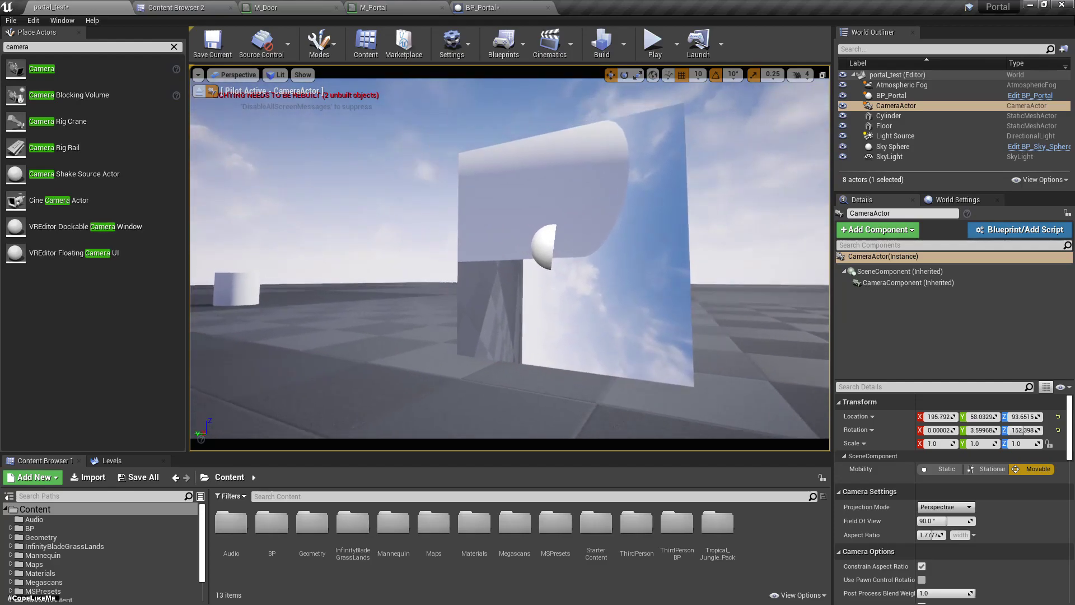
- Rotate the door1 component to about 90° around X in BP_Portal's viewport
{"action": "left_click", "coordinate": [482, 7]}
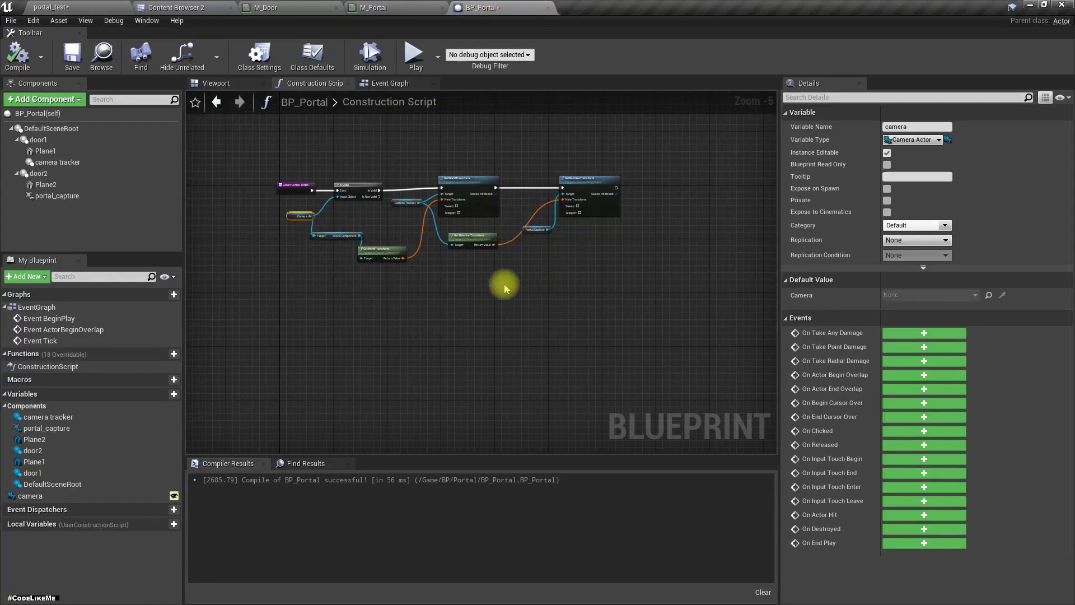
{"action": "left_click", "coordinate": [225, 88]}
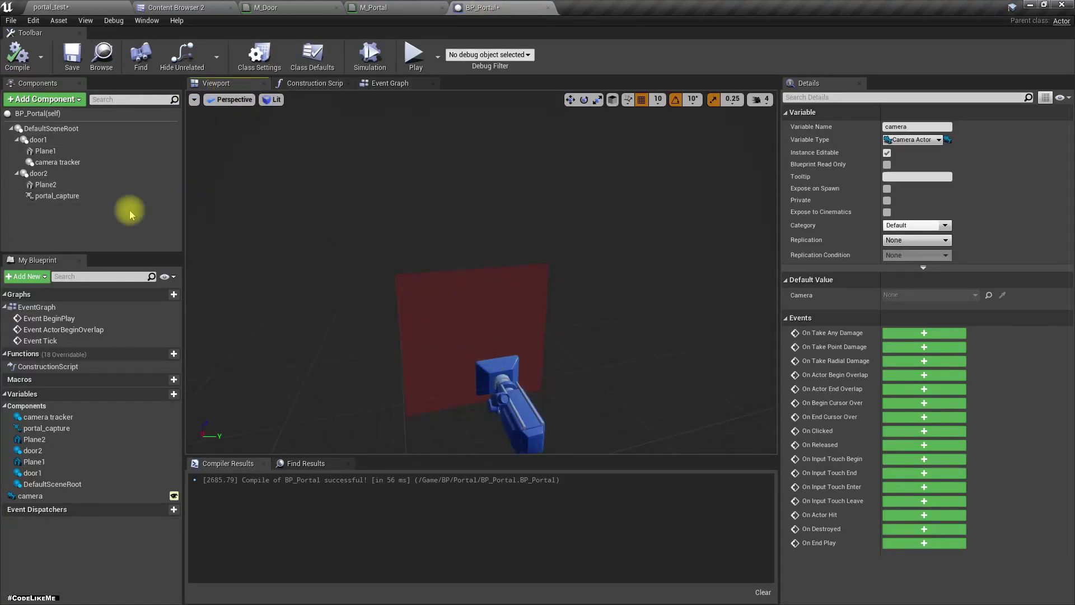
{"action": "left_click", "coordinate": [40, 140]}
{"action": "right_click_drag", "start_coordinate": [341, 317], "coordinate": [224, 325]}
{"action": "right_click_drag", "start_coordinate": [532, 309], "coordinate": [545, 303]}
{"action": "mouse_move", "coordinate": [567, 260]}
{"action": "left_mouse_down"}
{"action": "mouse_move", "coordinate": [526, 268]}
{"action": "mouse_move", "coordinate": [557, 262]}
{"action": "left_mouse_up"}
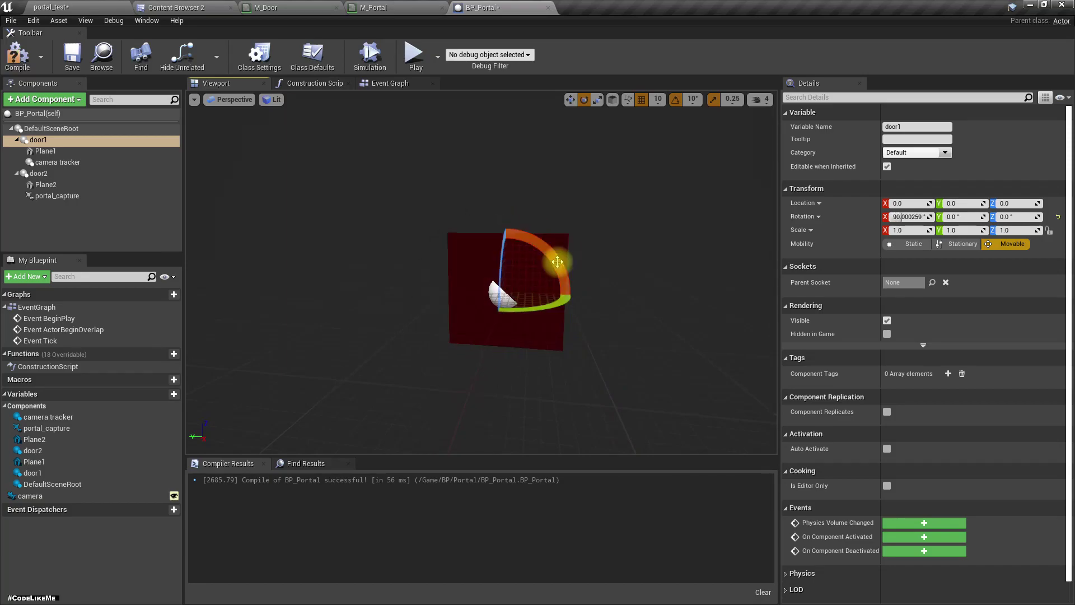
- Compile BP_Portal and move the piloted camera in the level to examine the portal image with door1 rotated
{"action": "left_click", "coordinate": [47, 6]}
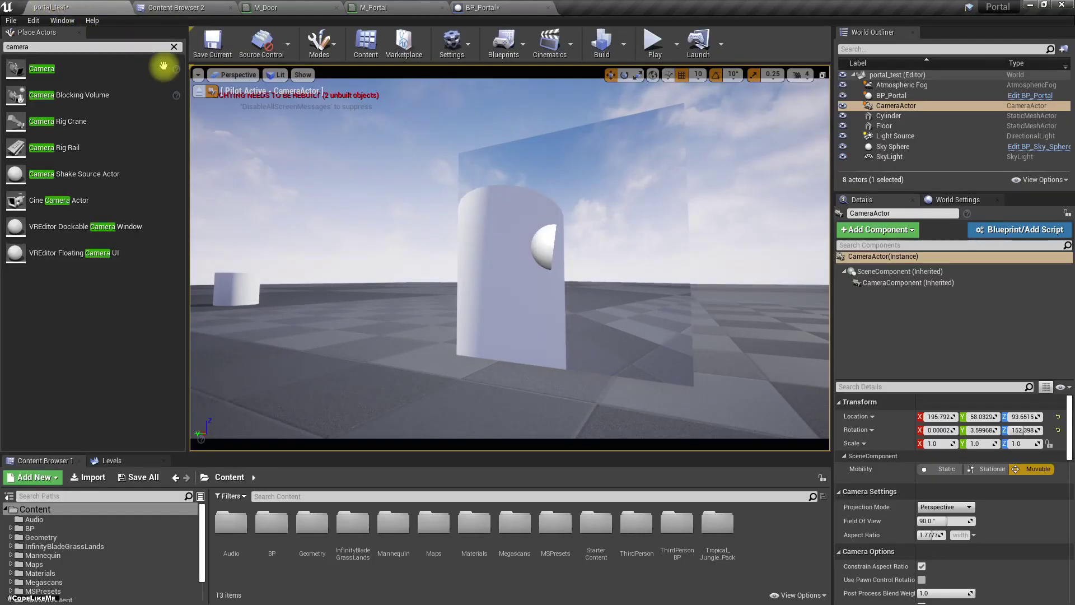
{"action": "right_click_drag", "start_coordinate": [418, 254], "coordinate": [514, 306]}
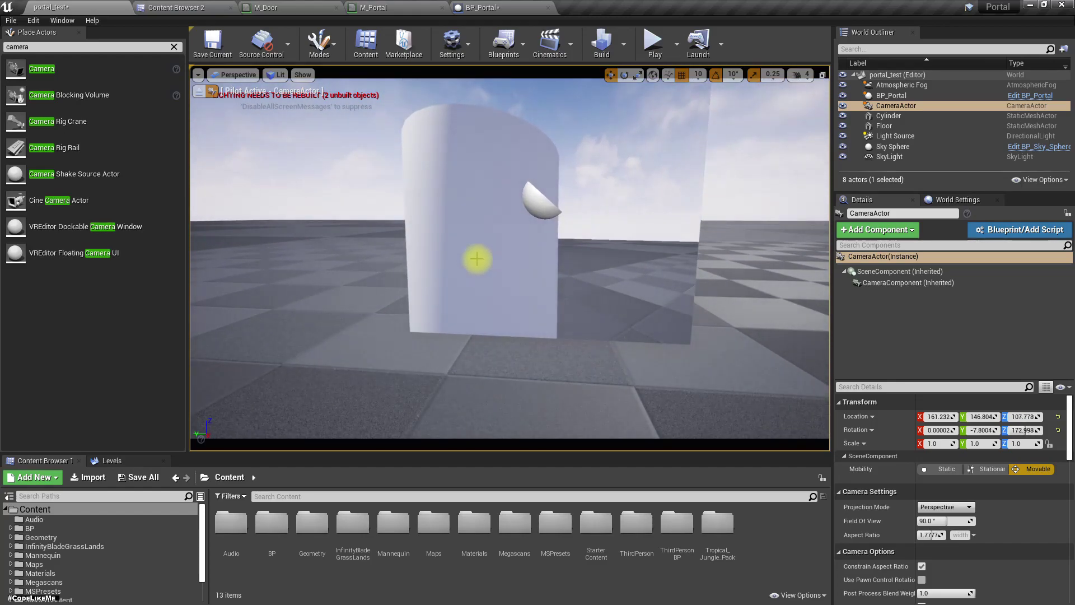
{"action": "left_click", "coordinate": [487, 8]}
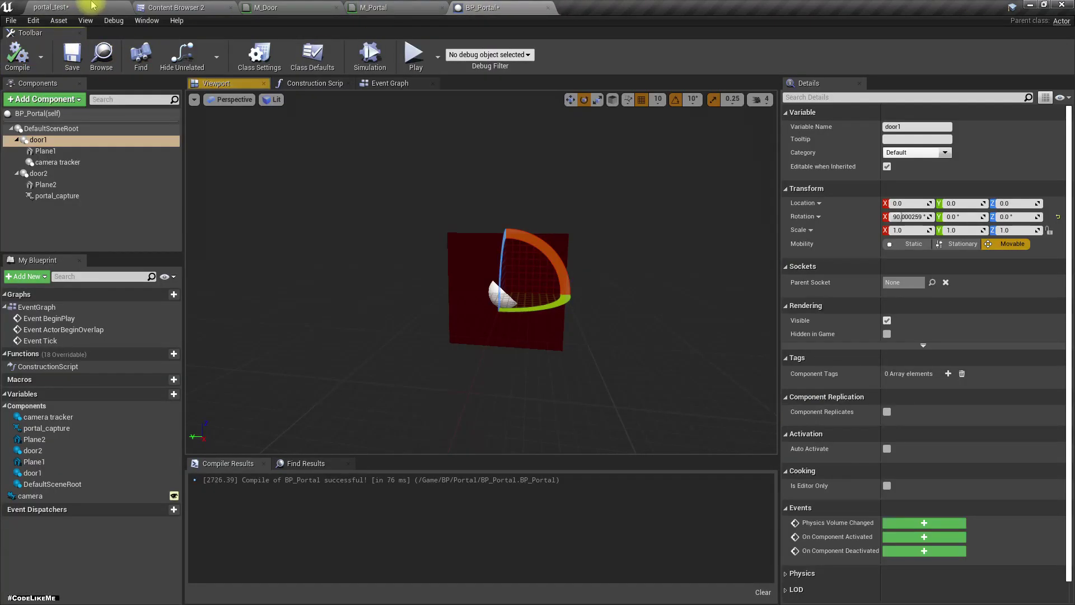
{"action": "left_click", "coordinate": [93, 5]}
{"action": "right_click_drag", "start_coordinate": [491, 281], "coordinate": [490, 282]}
{"action": "scroll", "coordinate": [491, 281], "scroll_direction": "down", "scroll_amount": 3}
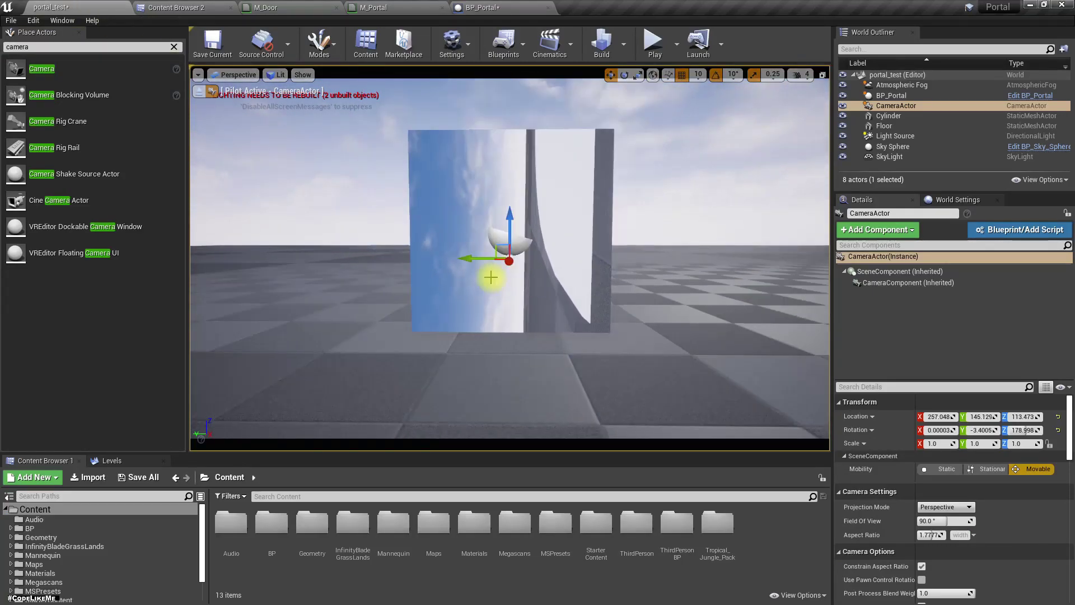
- Move the piloted camera slightly in front of the portal and recompile BP_Portal to check the portal image
{"action": "middle_click_drag", "start_coordinate": [490, 280], "coordinate": [486, 270]}
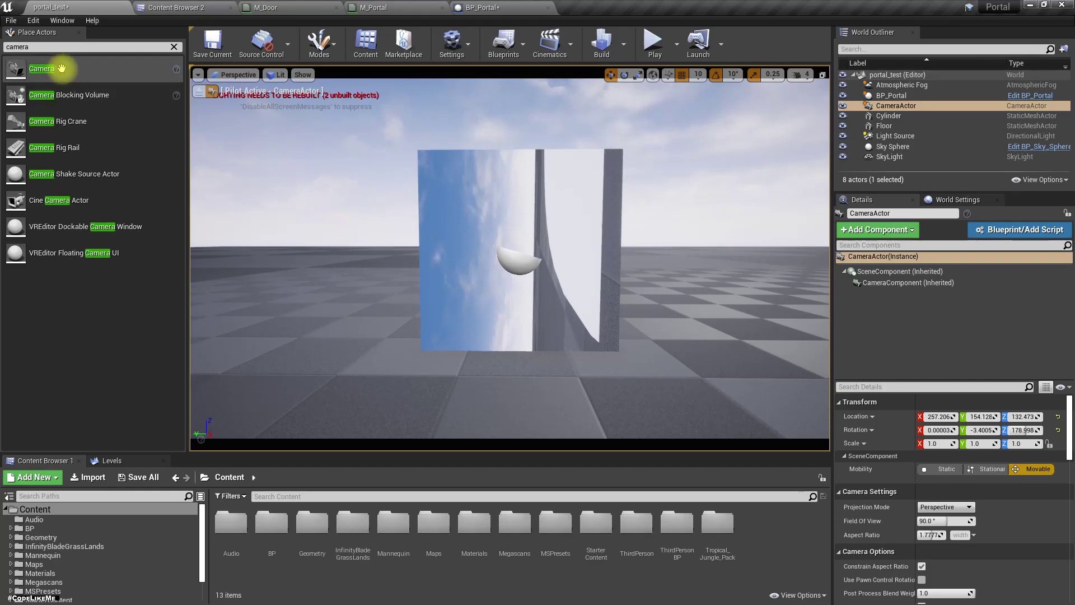
{"action": "left_click", "coordinate": [477, 16]}
{"action": "left_click", "coordinate": [21, 51]}
{"action": "left_click", "coordinate": [72, 6]}
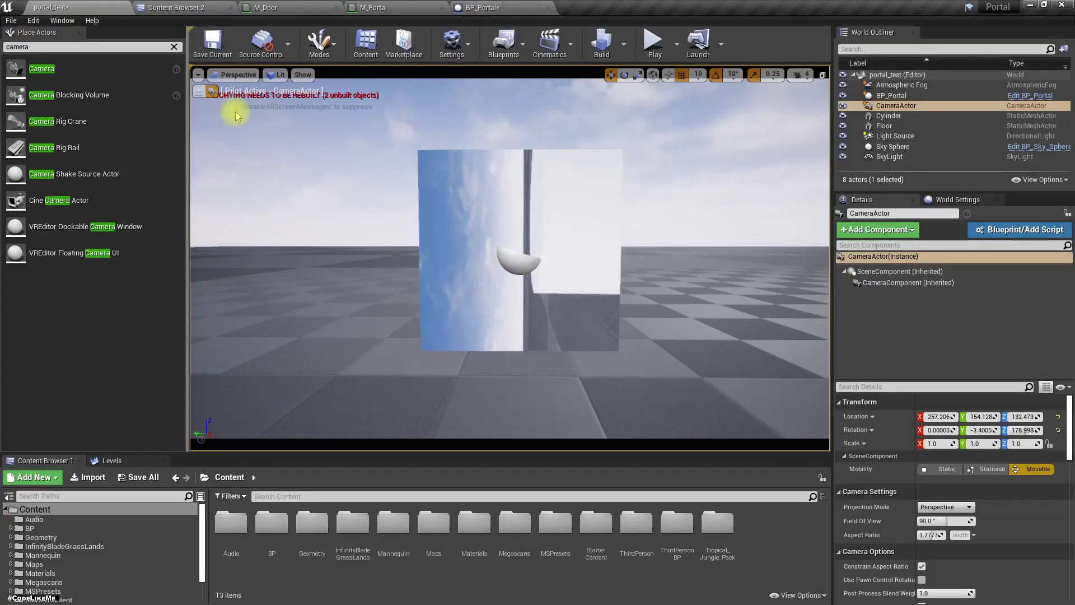
- Rotate the door1 component in BP_Portal to about 0° around X and check the portal image in the level
{"action": "left_click", "coordinate": [479, 7]}
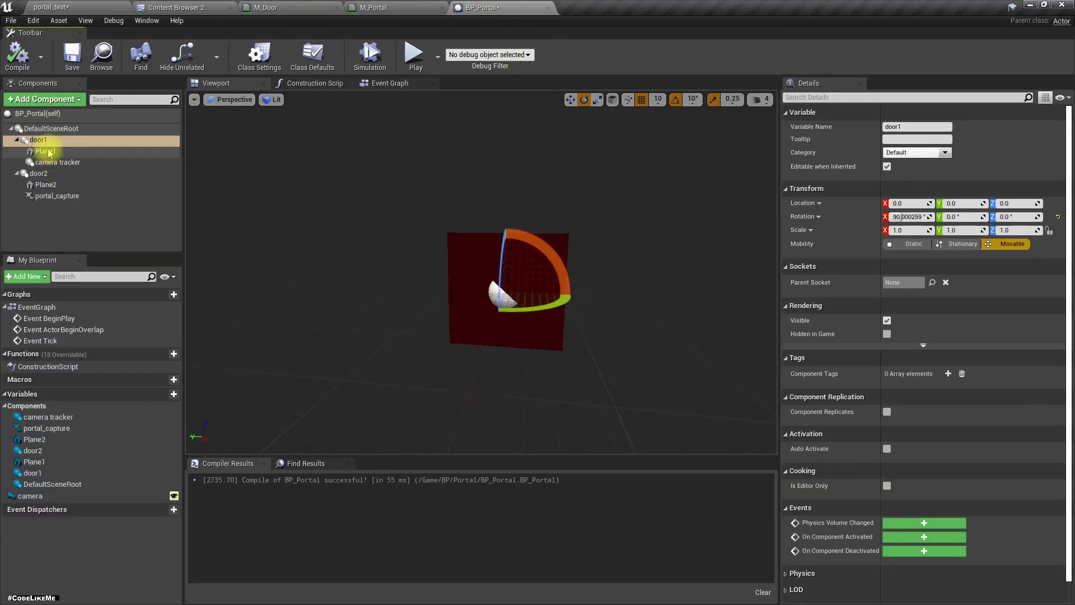
{"action": "left_click_drag", "start_coordinate": [536, 252], "coordinate": [482, 204]}
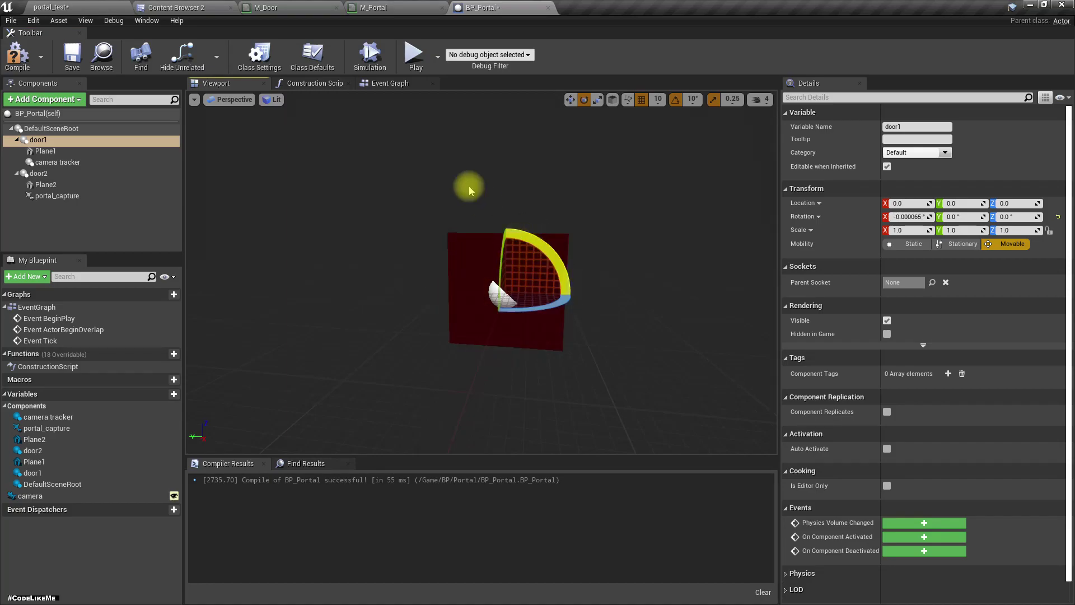
{"action": "left_click", "coordinate": [51, 7]}
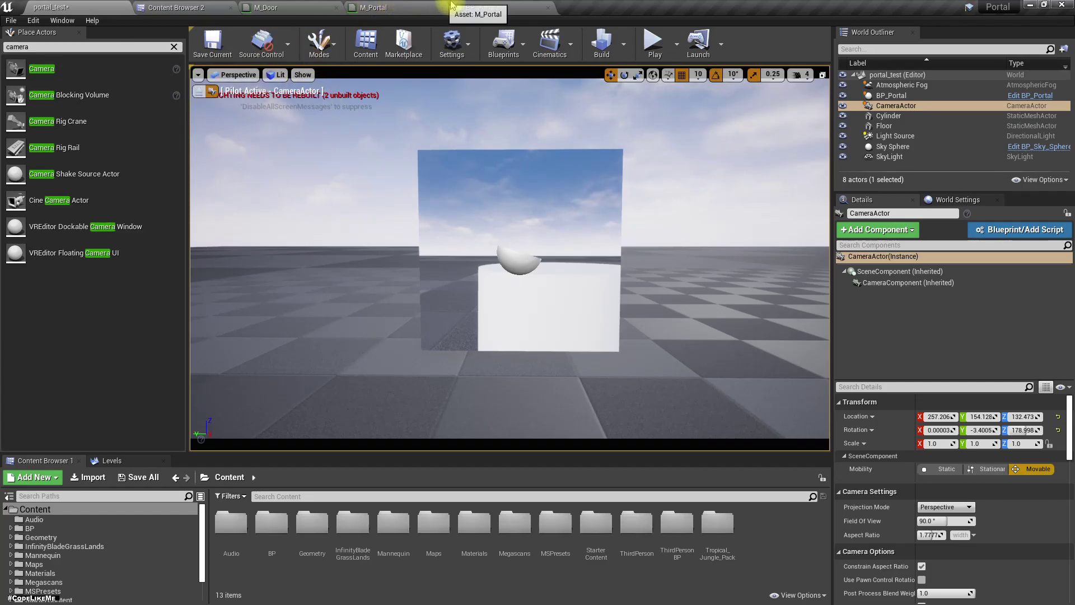
{"action": "left_click", "coordinate": [479, 7]}
{"action": "left_click", "coordinate": [51, 7]}
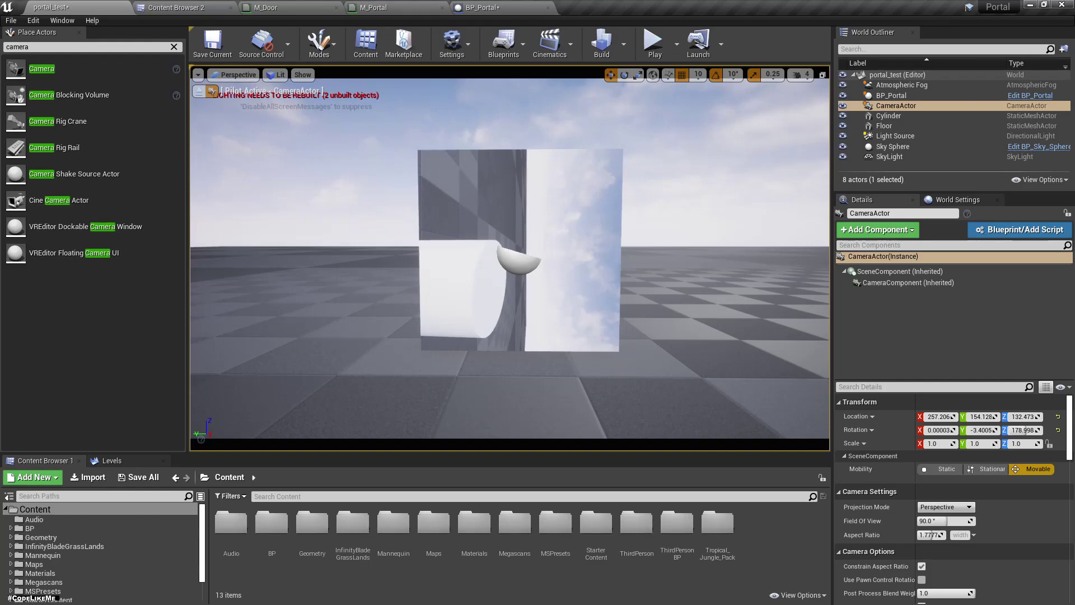
- Rotate the Plane1 component in BP_Portal to about 450° X, 0° Y and 270° Z
{"action": "left_click", "coordinate": [485, 9]}
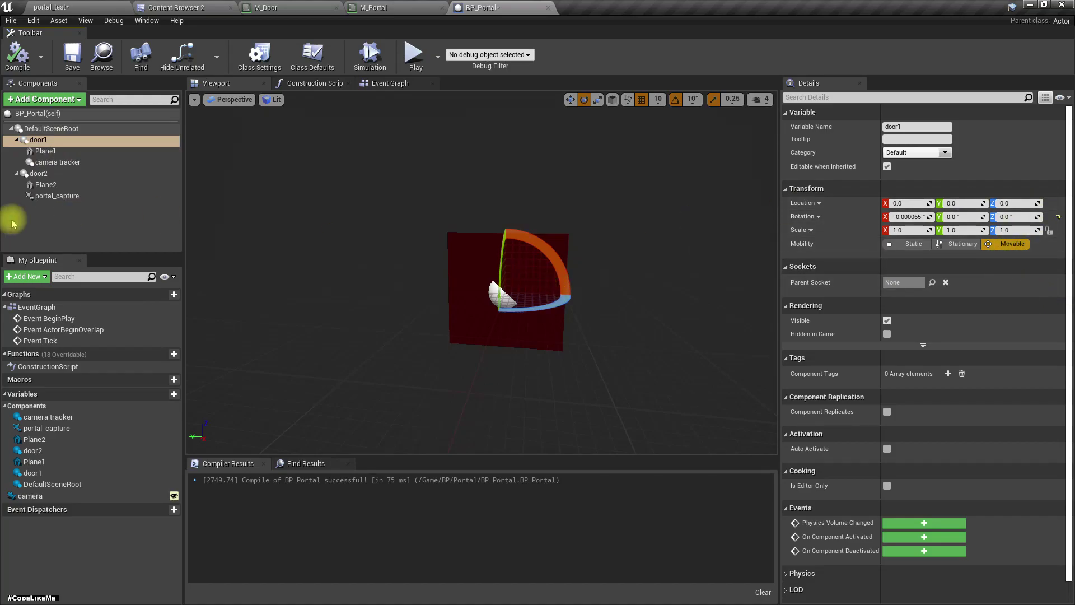
{"action": "left_click", "coordinate": [45, 152]}
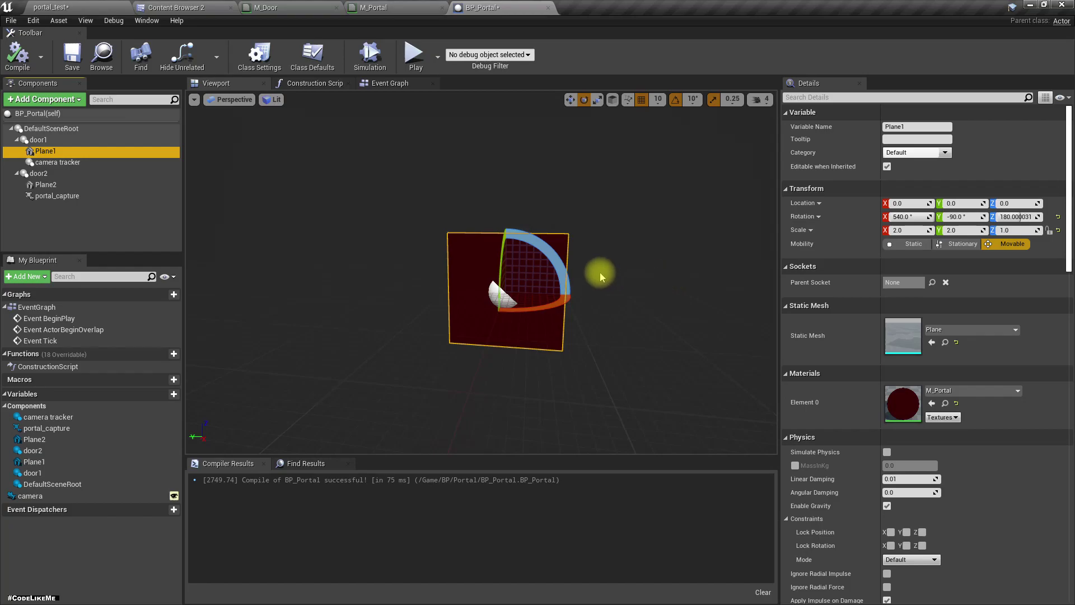
{"action": "left_click_drag", "start_coordinate": [557, 270], "coordinate": [565, 314]}
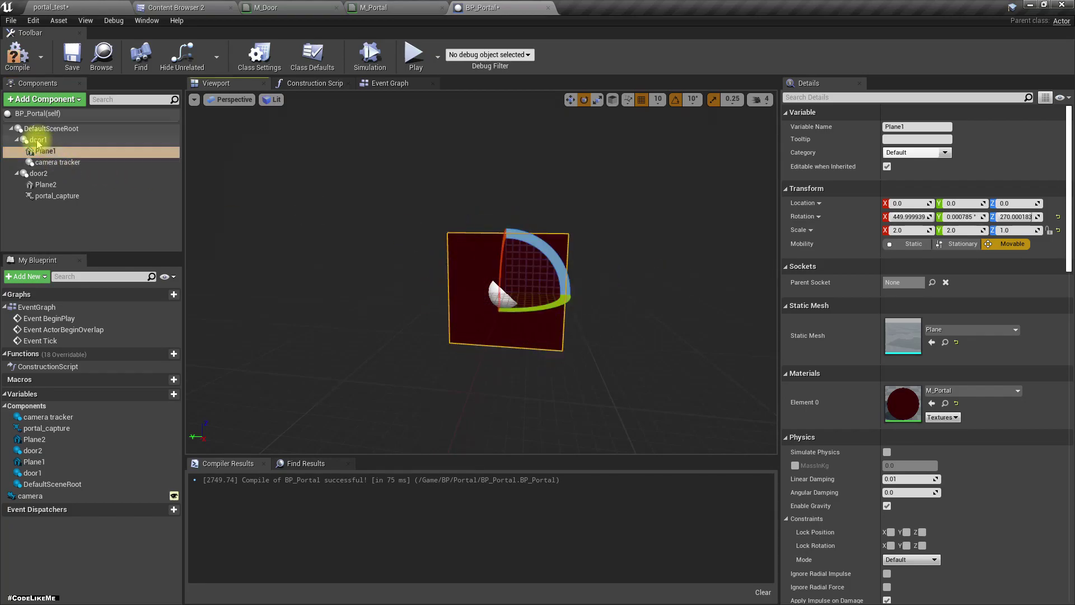
{"action": "left_click", "coordinate": [70, 5]}
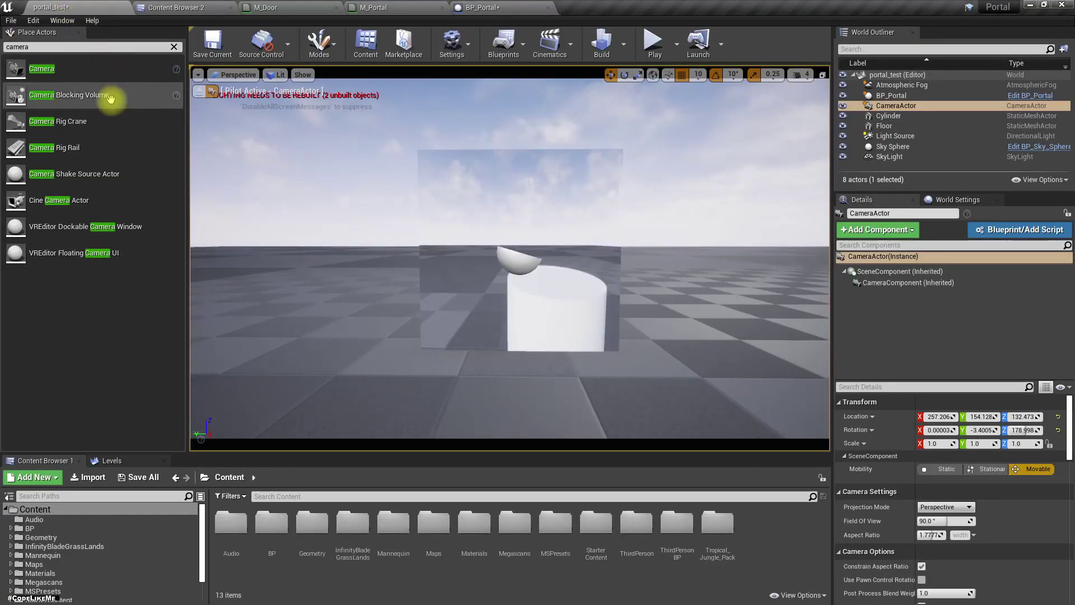
- Compile BP_Portal and move the piloted camera lower, tilted upward, to check the portal image with Plane1 rotated
{"action": "left_click", "coordinate": [467, 8]}
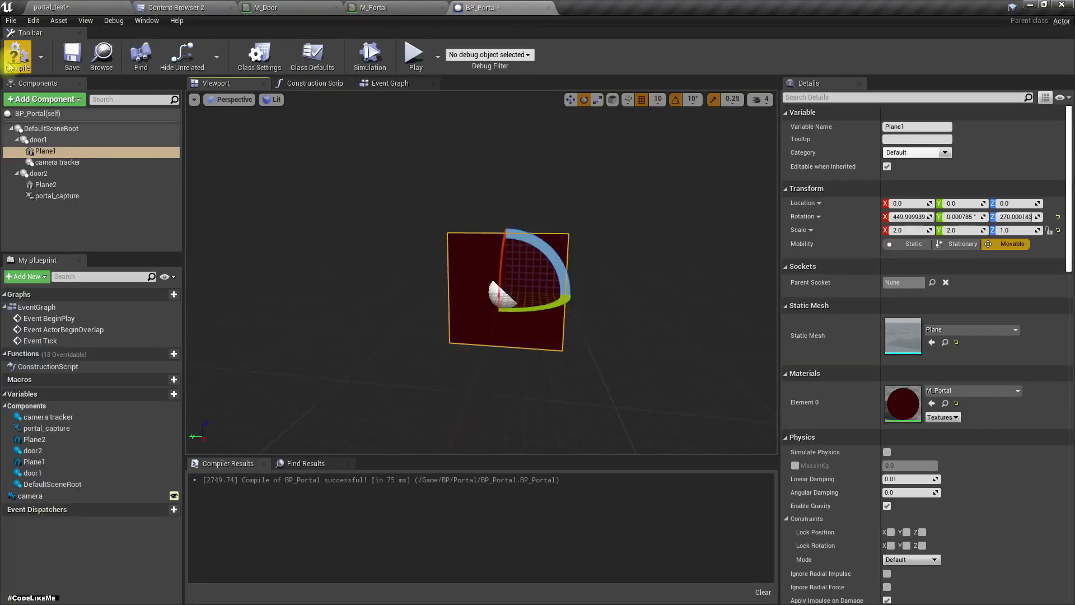
{"action": "left_click", "coordinate": [17, 56]}
{"action": "left_click", "coordinate": [70, 7]}
{"action": "left_click", "coordinate": [302, 136]}
{"action": "right_click_drag", "start_coordinate": [424, 218], "coordinate": [427, 258]}
{"action": "left_click", "coordinate": [483, 7]}
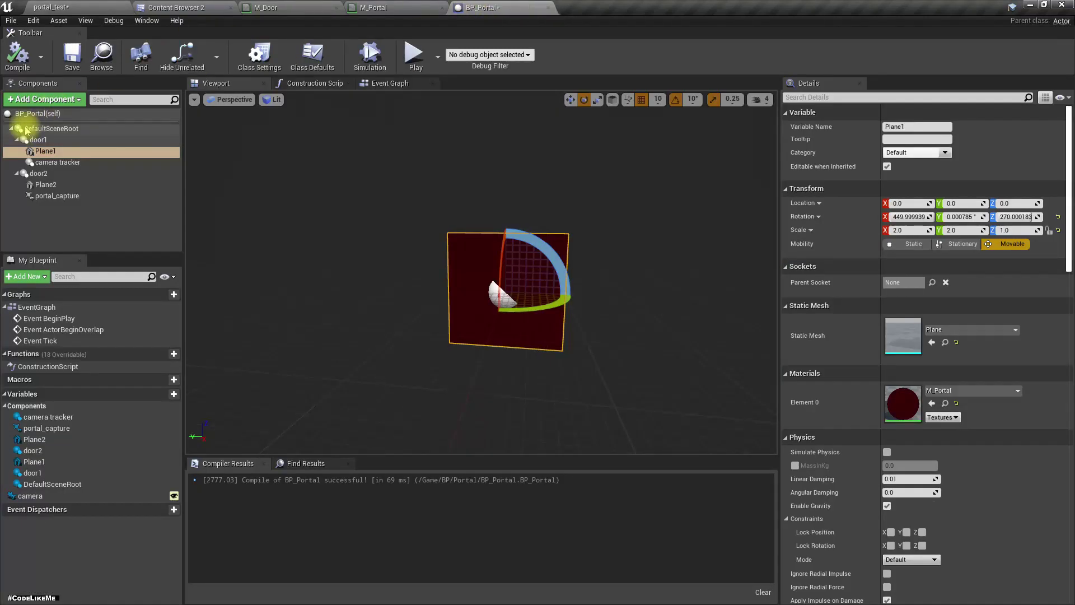
{"action": "left_click", "coordinate": [17, 56]}
{"action": "left_click", "coordinate": [78, 4]}
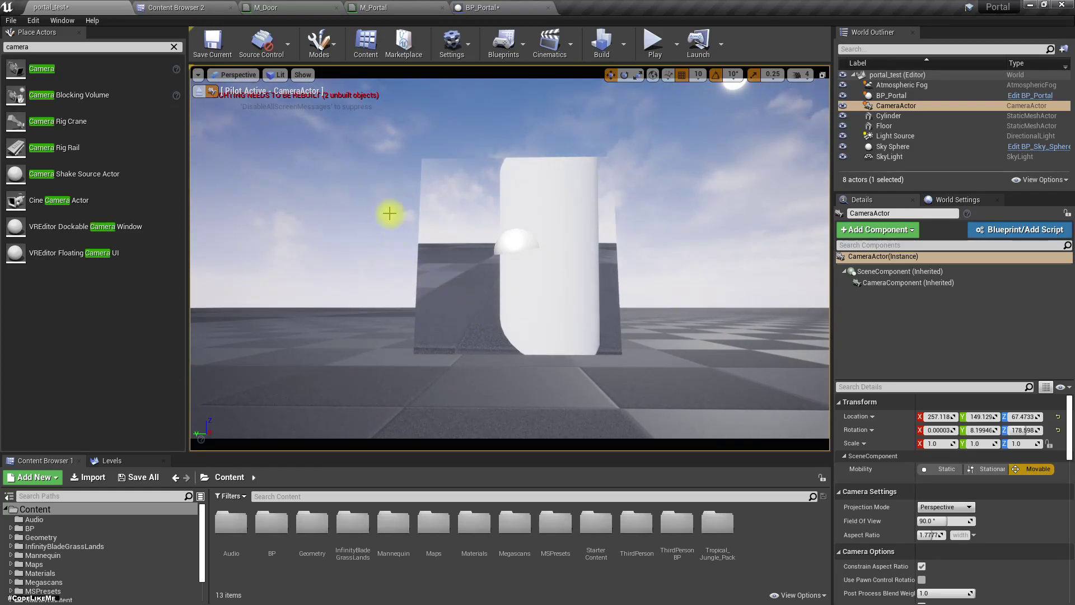
- Stop piloting the camera and examine how the doors, portal capture and cylinder are placed in the level and in BP_Portal
{"action": "left_click", "coordinate": [199, 91]}
{"action": "right_click_drag", "start_coordinate": [382, 238], "coordinate": [419, 280]}
{"action": "left_click", "coordinate": [382, 239]}
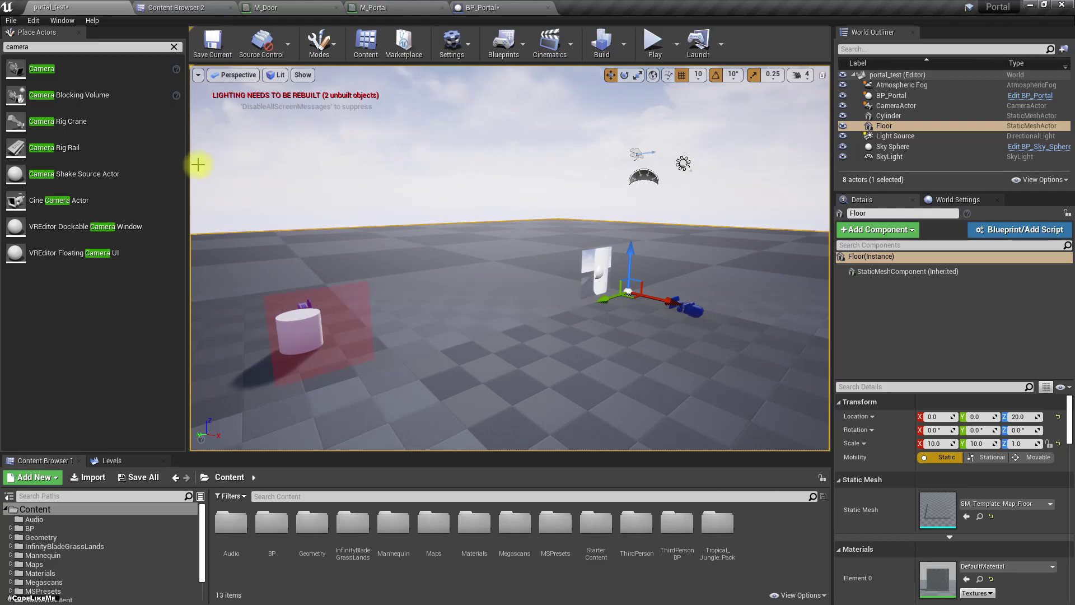
{"action": "left_click", "coordinate": [481, 7]}
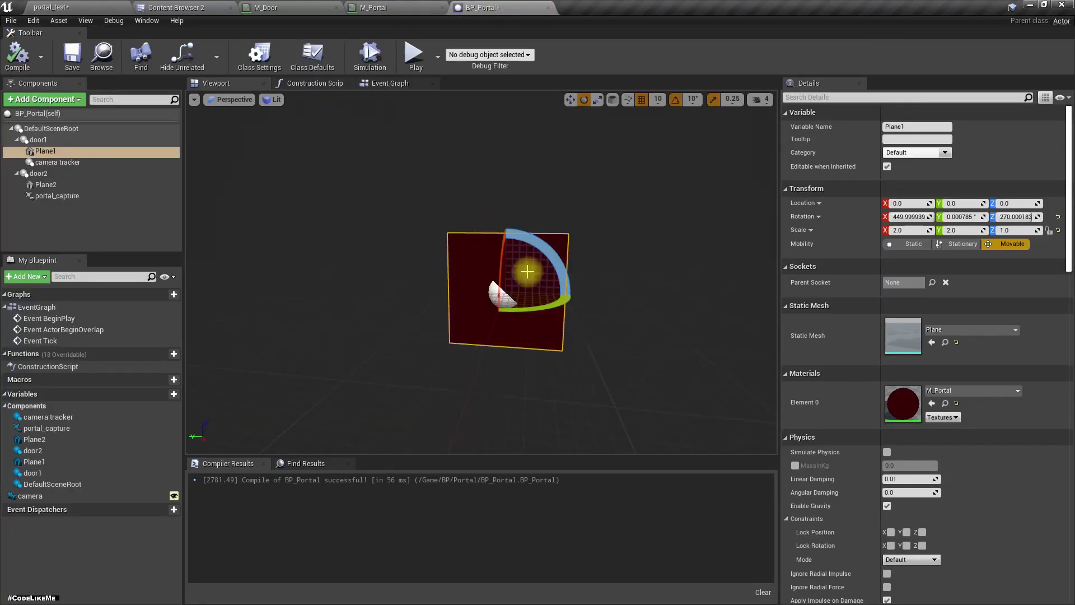
{"action": "key", "text": "d"}
{"action": "right_click_drag", "start_coordinate": [500, 277], "coordinate": [341, 291]}
{"action": "key", "text": "e"}
{"action": "key", "text": "d"}
{"action": "right_click_drag", "start_coordinate": [502, 287], "coordinate": [400, 288]}
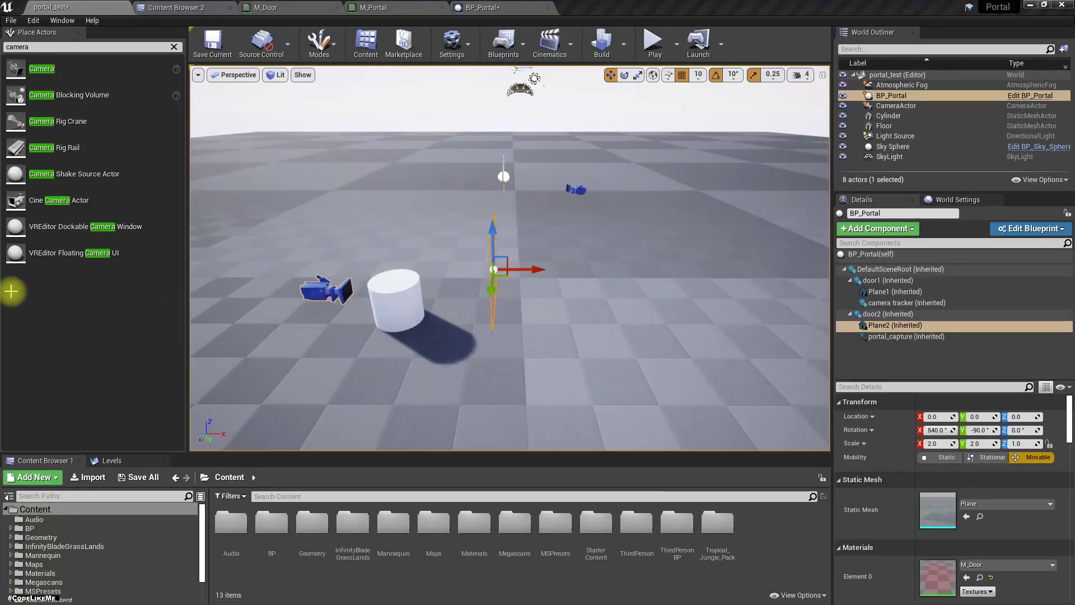
- Try rotating the door2 component of the BP_Portal actor in the level
{"action": "left_click", "coordinate": [886, 314]}
{"action": "key", "text": "e"}
{"action": "mouse_move", "coordinate": [547, 283]}
{"action": "left_mouse_down"}
{"action": "mouse_move", "coordinate": [426, 292]}
{"action": "mouse_move", "coordinate": [544, 290]}
{"action": "left_mouse_up"}
{"action": "key", "text": "d"}
{"action": "mouse_move", "coordinate": [574, 307]}
{"action": "right_mouse_down"}
{"action": "mouse_move", "coordinate": [521, 307]}
{"action": "mouse_move", "coordinate": [573, 308]}
{"action": "right_mouse_up"}
- Rotate the Plane2 component in BP_Portal to about 713° X and -353° Z
{"action": "left_click", "coordinate": [483, 7]}
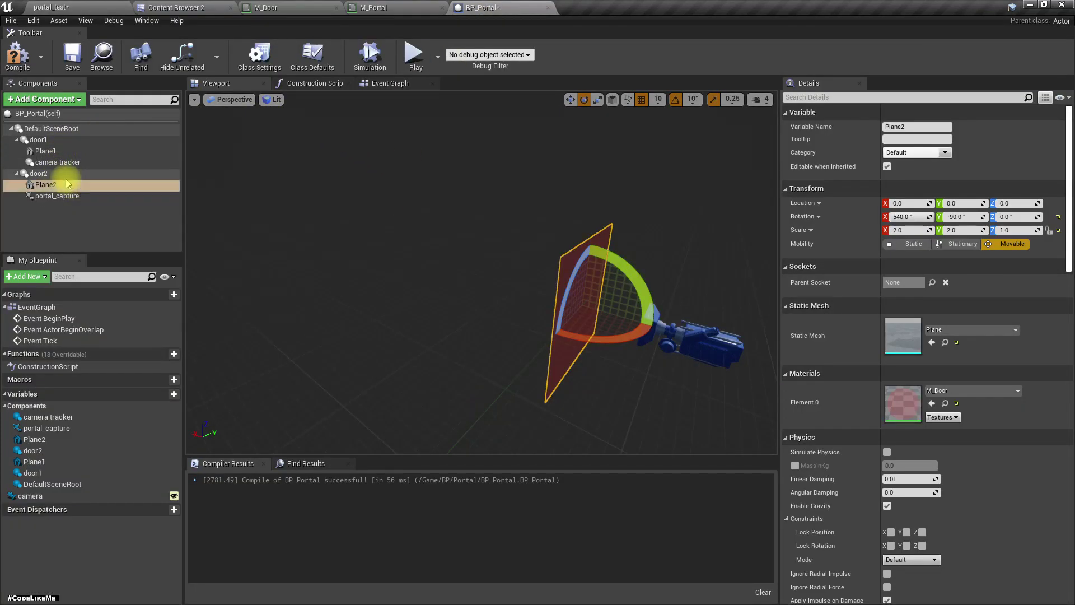
{"action": "left_click", "coordinate": [56, 196]}
{"action": "left_click", "coordinate": [46, 185]}
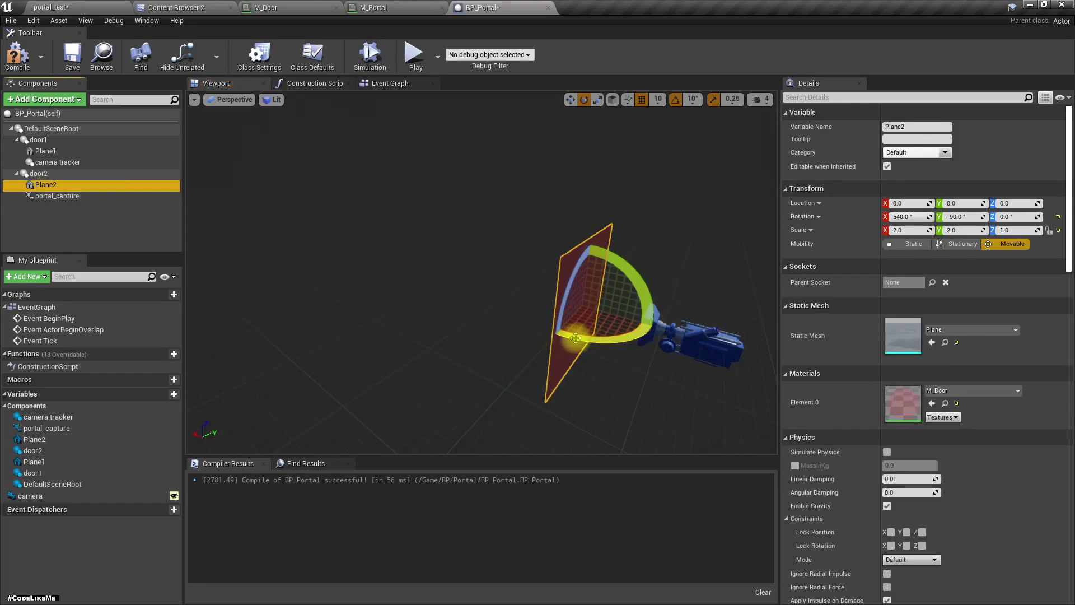
{"action": "left_click_drag", "start_coordinate": [575, 337], "coordinate": [643, 339]}
{"action": "left_click", "coordinate": [57, 8]}
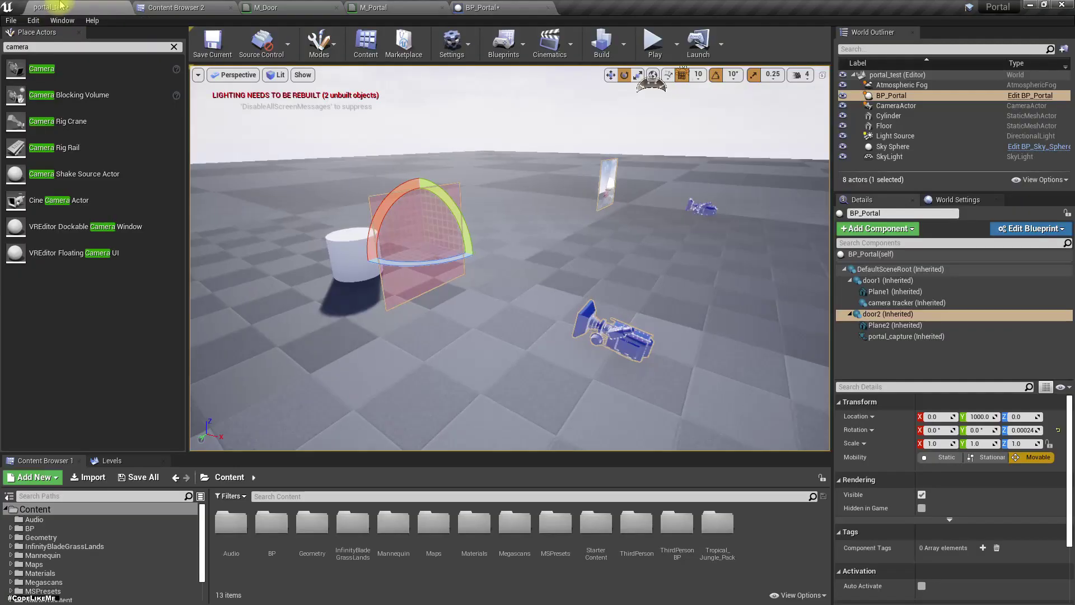
- Fly through the level to examine the portal image on door1 from the front
{"action": "right_click_drag", "start_coordinate": [444, 310], "coordinate": [367, 282]}
{"action": "key", "text": "d"}
{"action": "key", "text": "d"}
{"action": "key", "text": "w"}
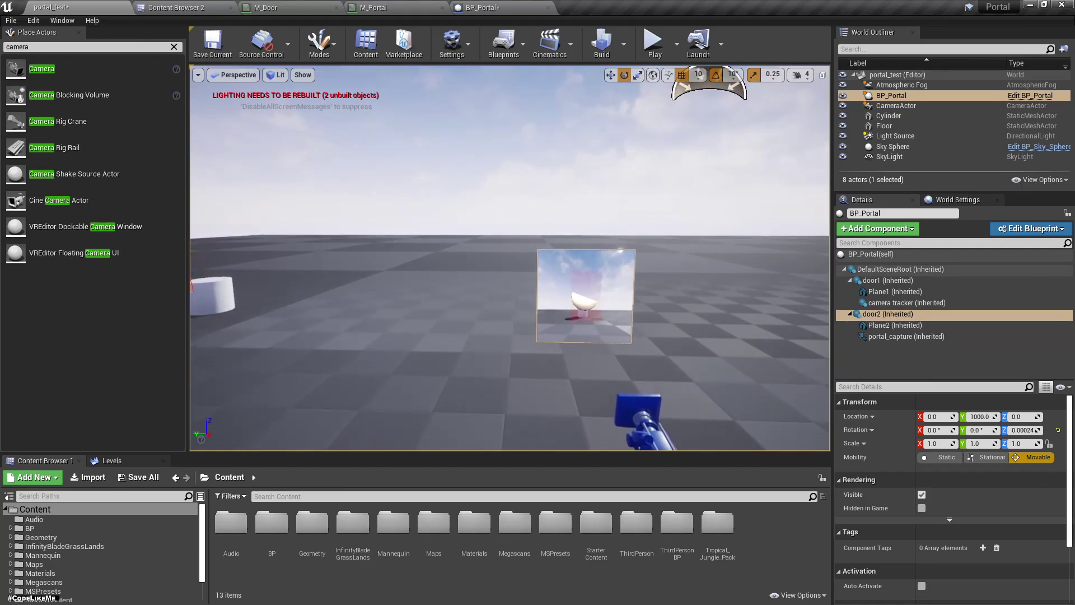
{"action": "right_click_drag", "start_coordinate": [443, 312], "coordinate": [444, 318]}
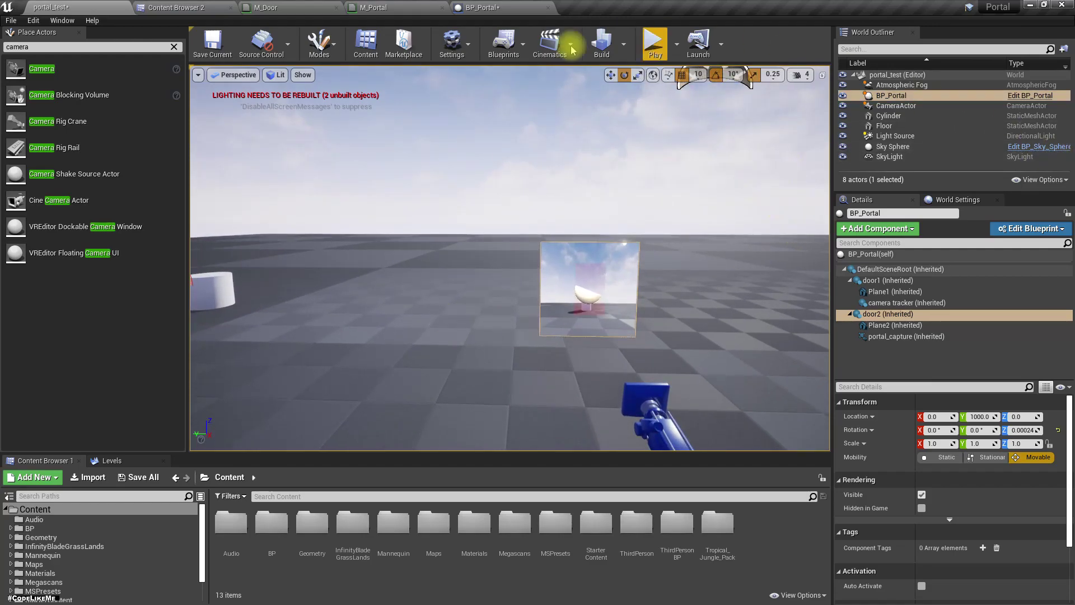
- Pilot CameraActor, move it toward and away from the portal, and recompile BP_Portal to compare the portal image
{"action": "left_click", "coordinate": [234, 75]}
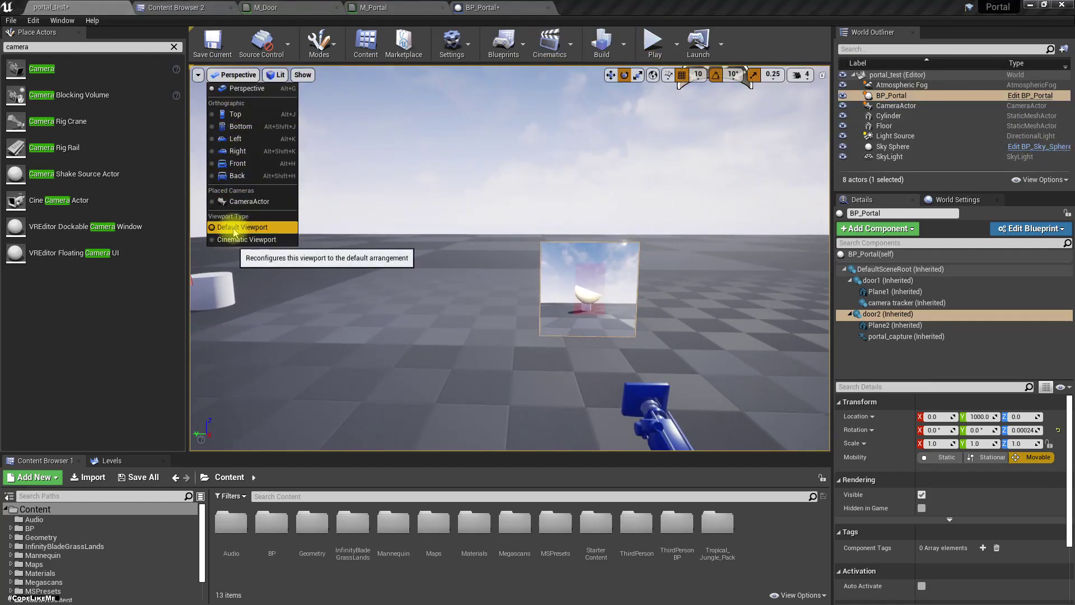
{"action": "left_click", "coordinate": [246, 202]}
{"action": "scroll", "coordinate": [577, 288], "scroll_direction": "up", "scroll_amount": 3}
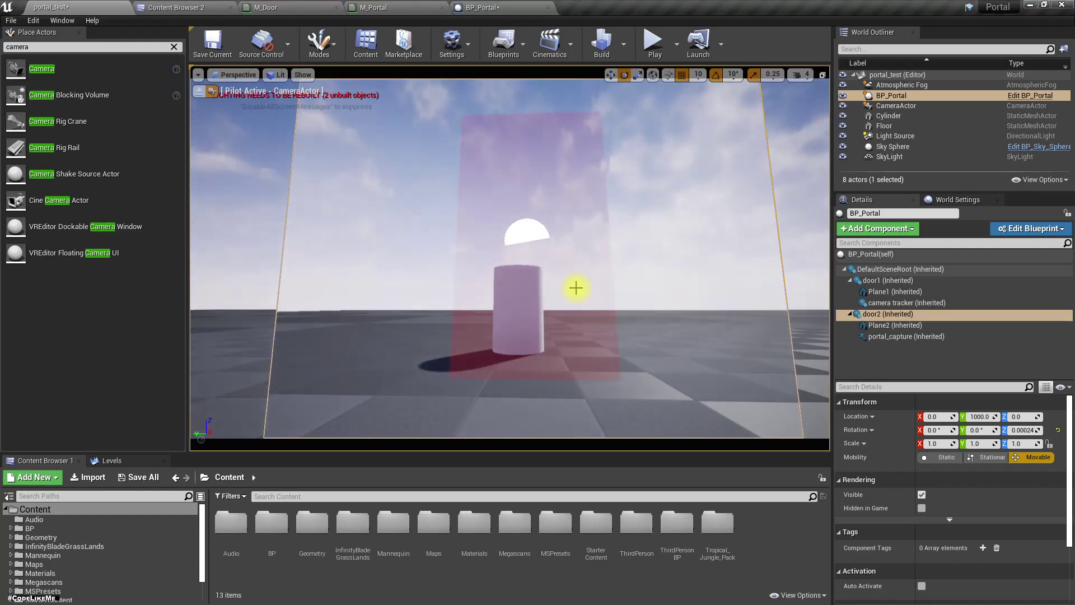
{"action": "scroll", "coordinate": [575, 288], "scroll_direction": "down", "scroll_amount": 3}
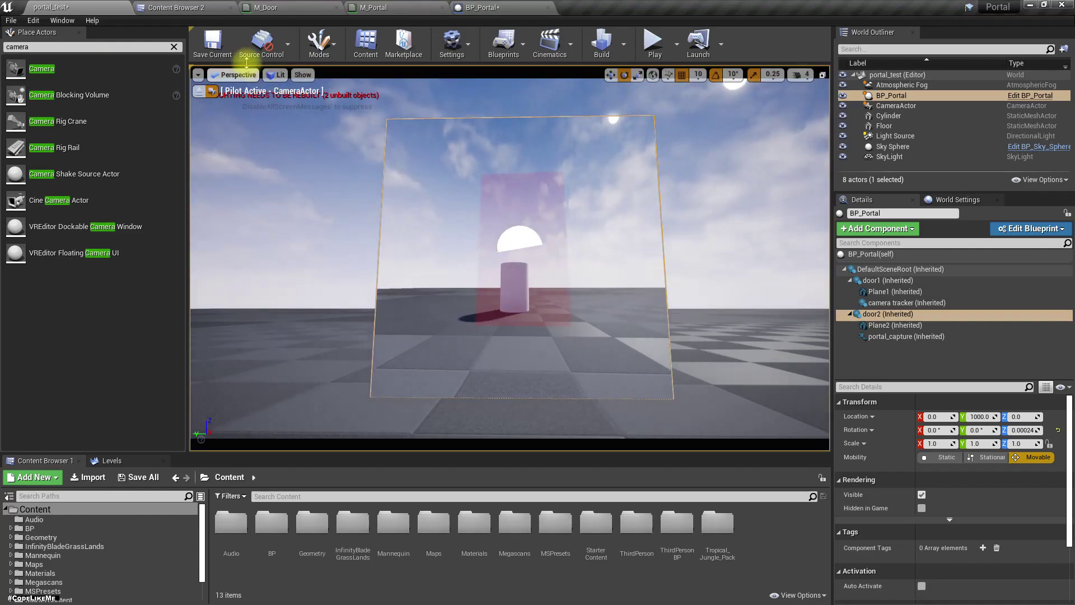
{"action": "left_click", "coordinate": [496, 6]}
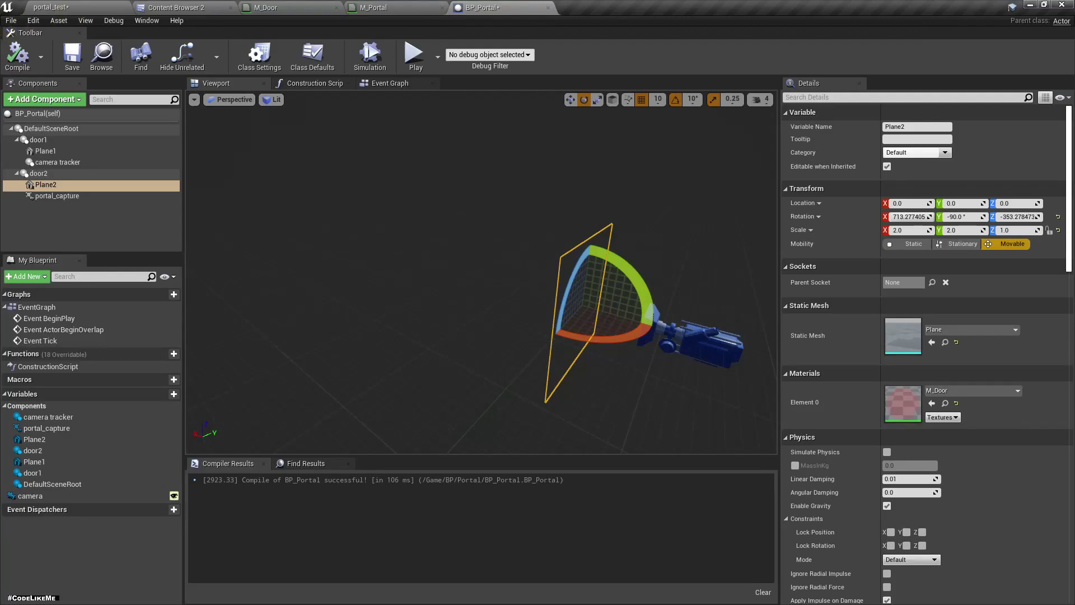
{"action": "left_click", "coordinate": [68, 7]}
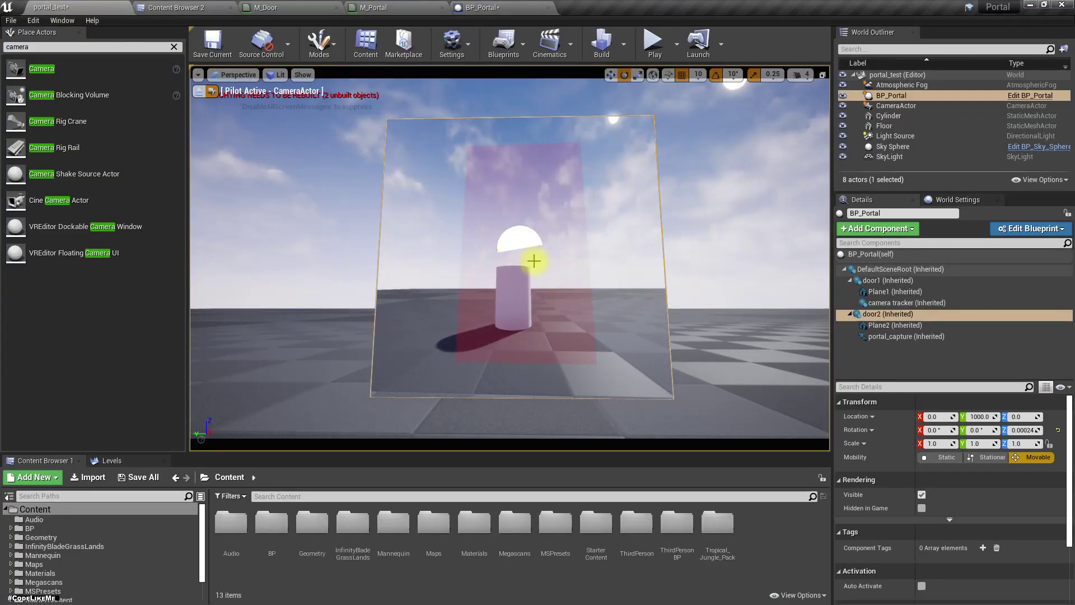
- Stop piloting the camera and fly around door2 to examine its plane, the cylinder and the portal capture
{"action": "left_click", "coordinate": [212, 91]}
{"action": "right_click_drag", "start_coordinate": [500, 364], "coordinate": [459, 330]}
{"action": "key", "text": "s"}
{"action": "key", "text": "a"}
{"action": "key", "text": "w"}
{"action": "key", "text": "e"}
{"action": "key", "text": "d"}
{"action": "key", "text": "q"}
{"action": "key", "text": "s"}
{"action": "key", "text": "d"}
{"action": "key", "text": "w"}
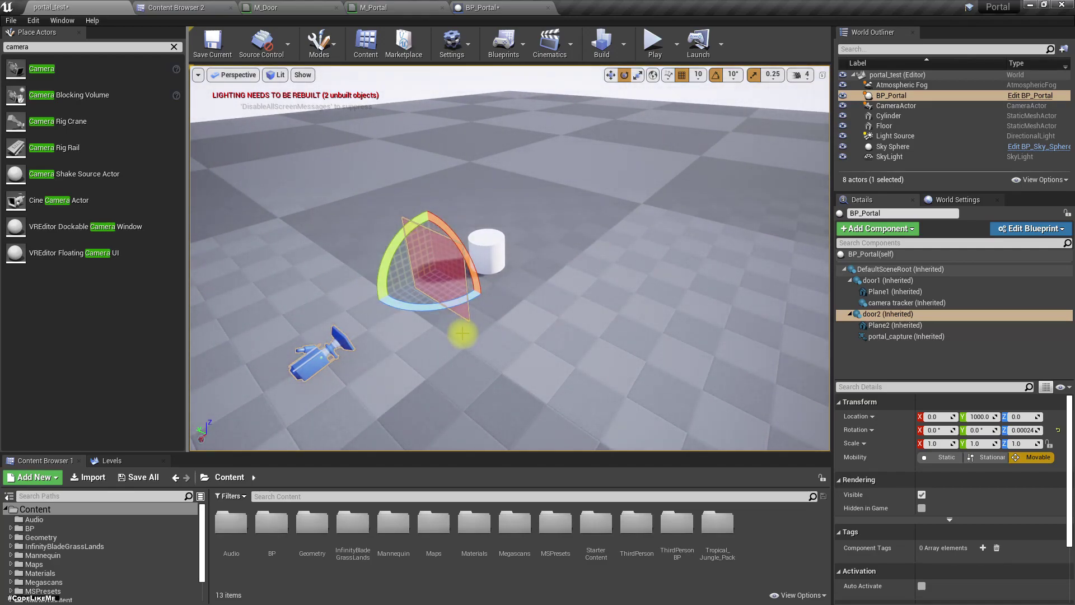
- Fly back in front of door1 to examine the door2 plane and cylinder in the portal image
{"action": "right_click_drag", "start_coordinate": [482, 295], "coordinate": [481, 295]}
{"action": "key", "text": "a"}
{"action": "key", "text": "w"}
{"action": "key", "text": "q"}
{"action": "right_click_drag", "start_coordinate": [437, 220], "coordinate": [470, 241]}
{"action": "key", "text": "a"}
{"action": "key", "text": "e"}
{"action": "key", "text": "d"}
{"action": "key", "text": "w"}
{"action": "key", "text": "w"}
{"action": "key", "text": "e"}
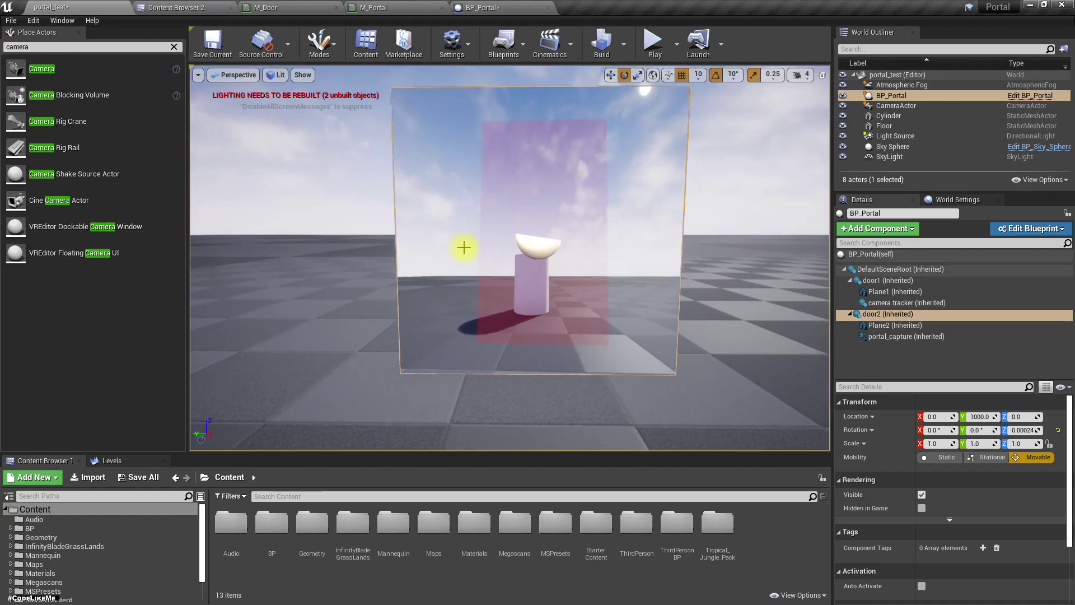
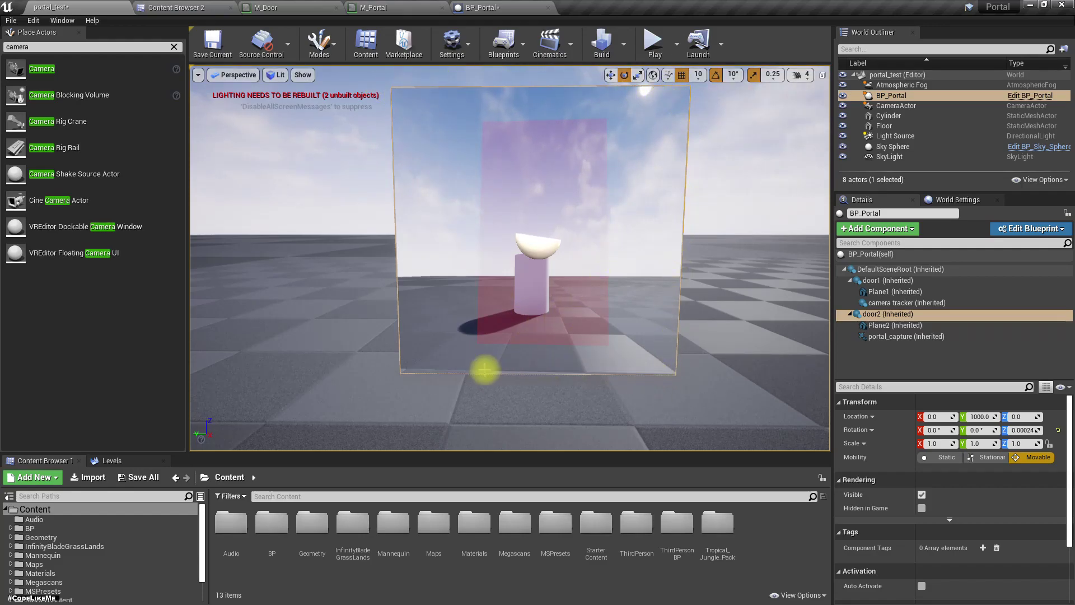
- Fly away from and around door1 to examine the portal image together with CameraActor, door2 and the cylinder
{"action": "right_click_drag", "start_coordinate": [378, 234], "coordinate": [359, 226]}
{"action": "key", "text": "w"}
{"action": "right_click_drag", "start_coordinate": [309, 333], "coordinate": [352, 345]}
{"action": "key", "text": "d"}
{"action": "key", "text": "w"}
{"action": "key", "text": "w"}
{"action": "key", "text": "q"}
{"action": "key", "text": "d"}
{"action": "key", "text": "a"}
{"action": "key", "text": "s"}
{"action": "key", "text": "a"}
{"action": "key", "text": "w"}
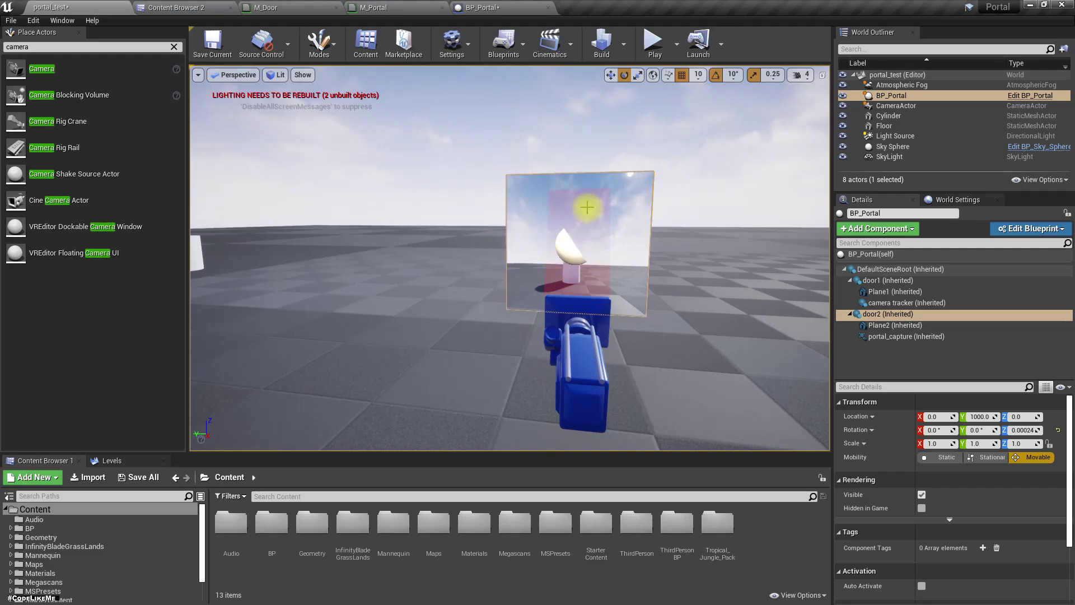
{"action": "right_click_drag", "start_coordinate": [573, 255], "coordinate": [322, 231]}
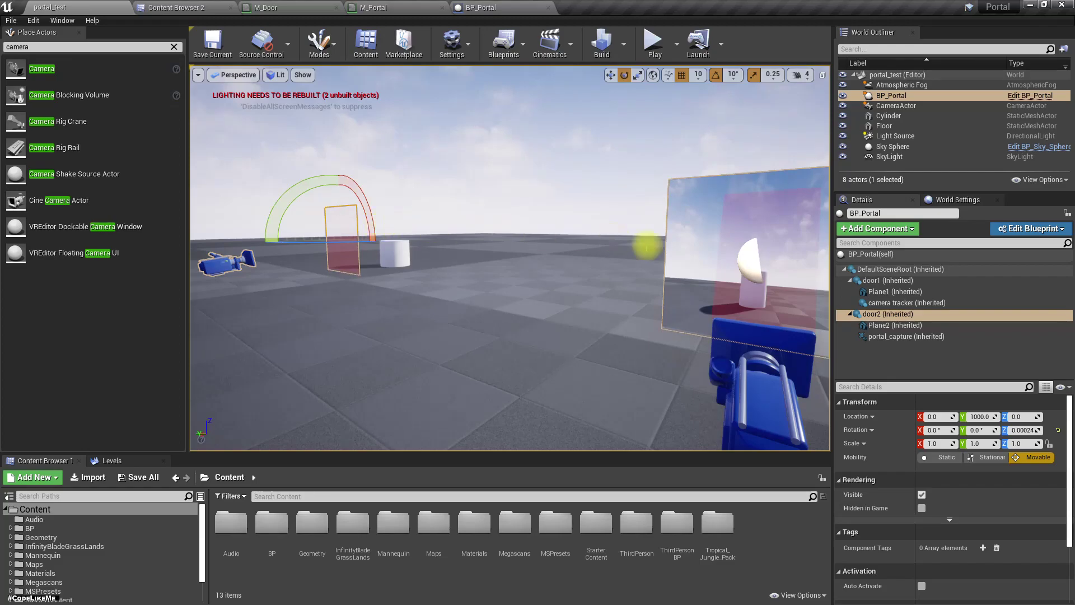
{"action": "right_click_drag", "start_coordinate": [576, 229], "coordinate": [655, 236]}
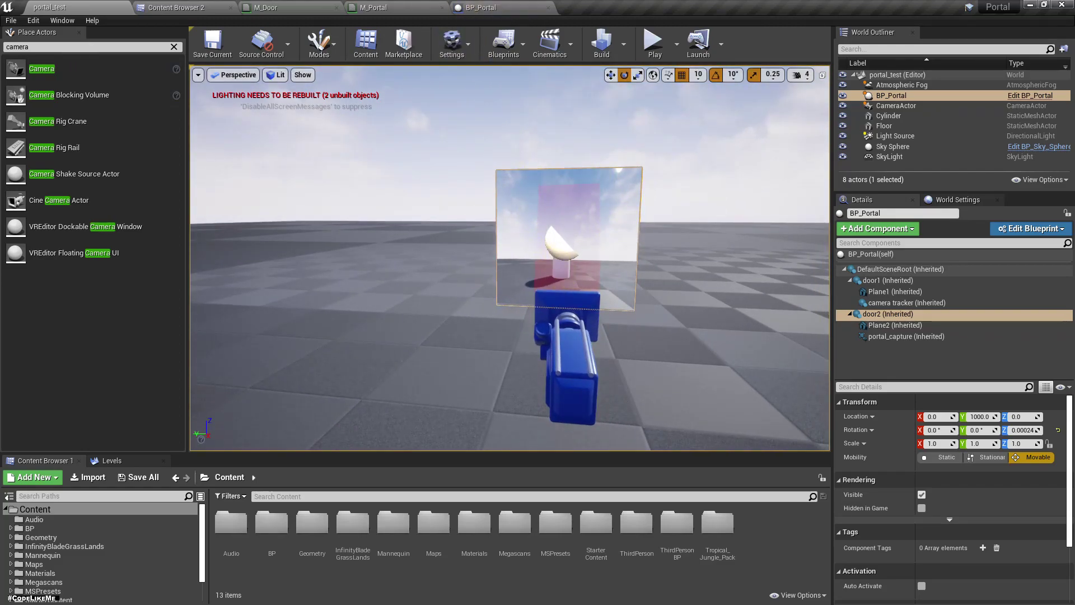
- In BP_Portal, reset the material of door1's Plane1 to the default WorldGridMaterial
{"action": "left_click", "coordinate": [489, 7]}
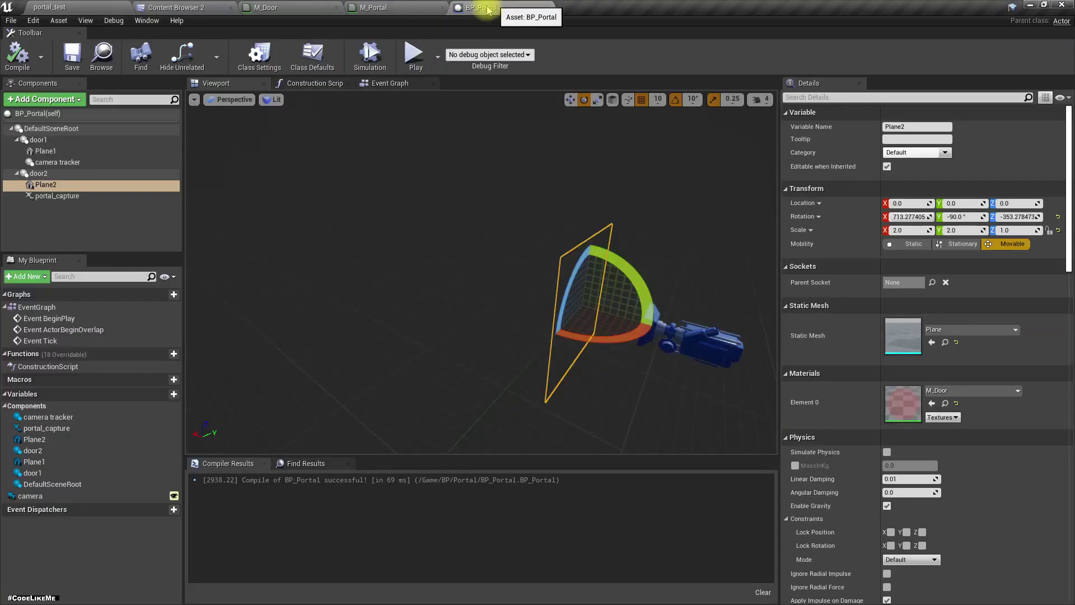
{"action": "left_click", "coordinate": [52, 197]}
{"action": "left_click", "coordinate": [47, 150]}
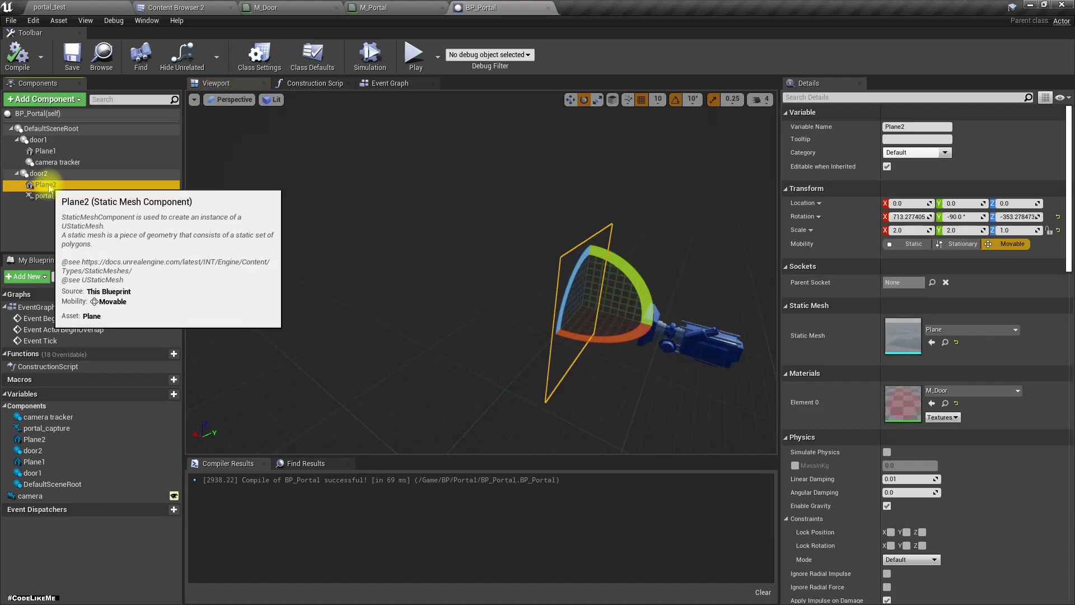
{"action": "left_click", "coordinate": [957, 404]}
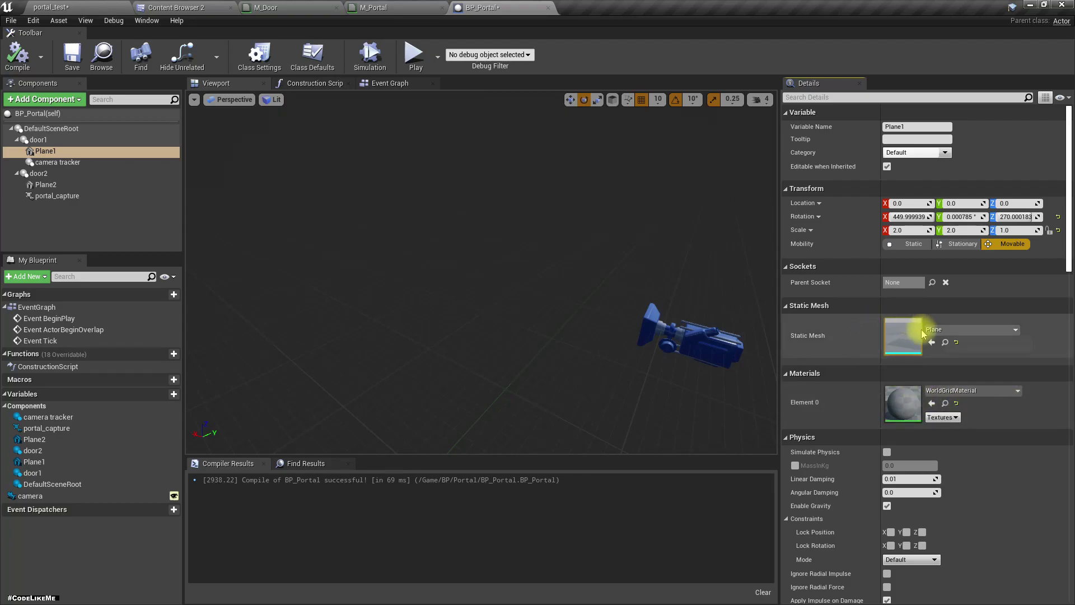
- Find Plane1's custom depth settings and enable Render CustomDepth Pass
{"action": "scroll", "coordinate": [919, 332], "scroll_direction": "down", "scroll_amount": 5}
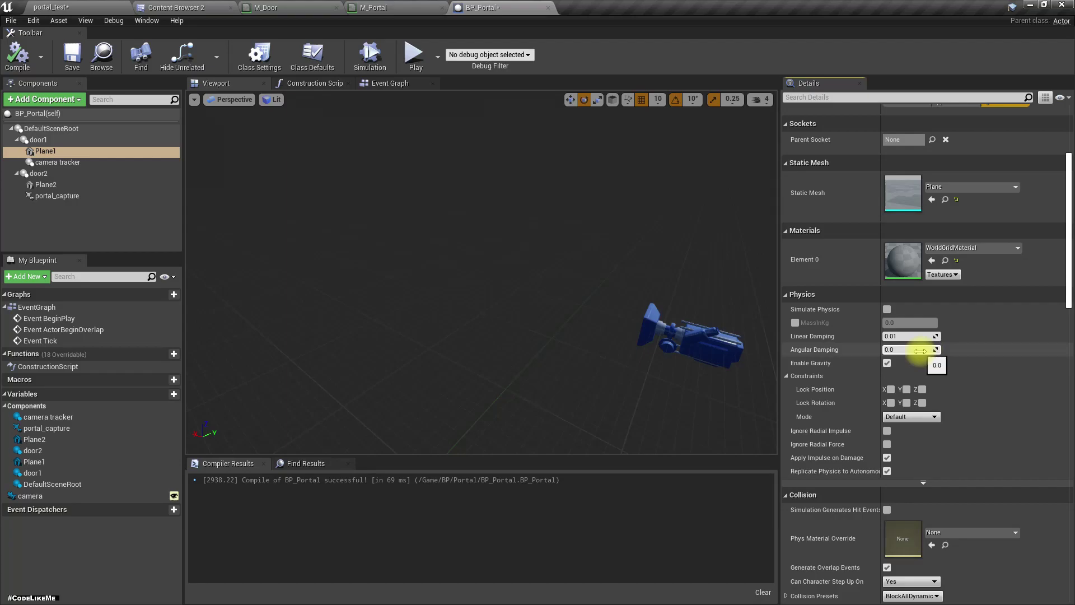
{"action": "scroll", "coordinate": [930, 350], "scroll_direction": "down", "scroll_amount": 2}
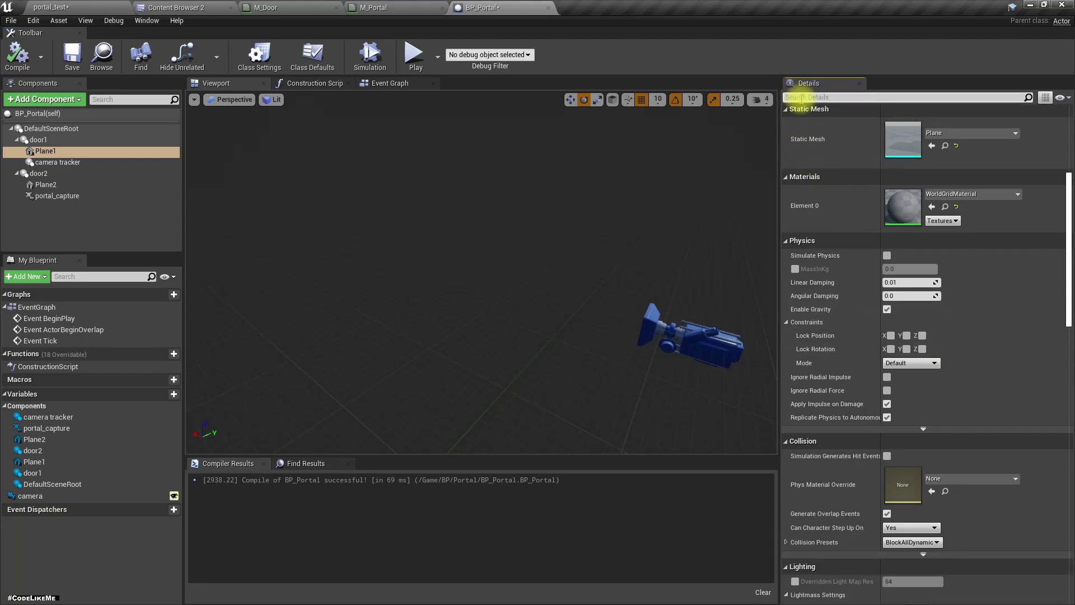
{"action": "left_click", "coordinate": [802, 98]}
{"action": "type", "text": "custom"}
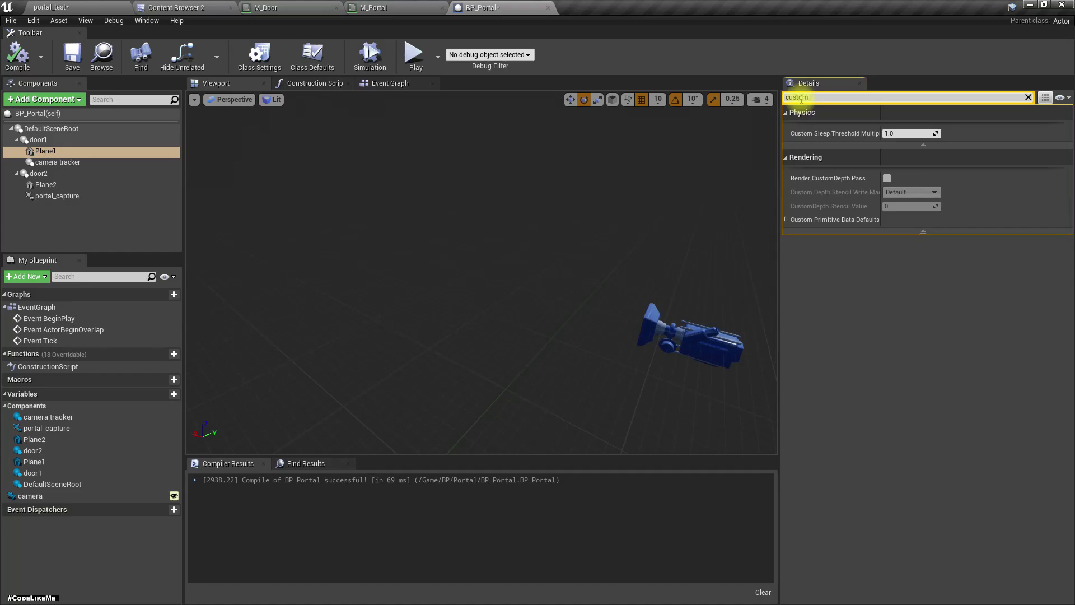
{"action": "left_click", "coordinate": [886, 178]}
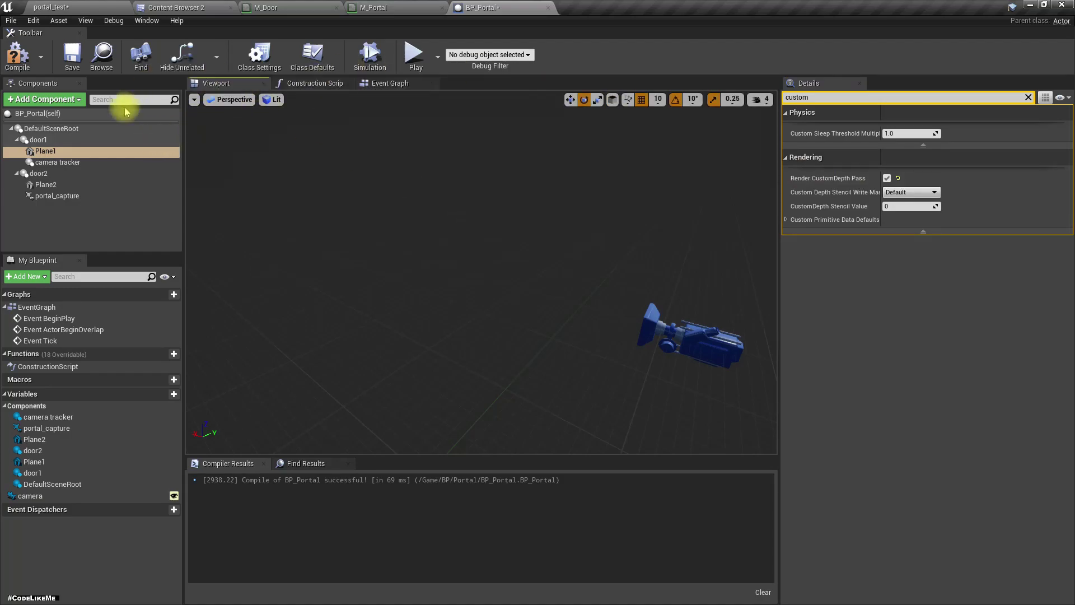
- Return to the portal_test level and show the viewport in the Custom Depth buffer visualization
{"action": "left_click", "coordinate": [56, 7]}
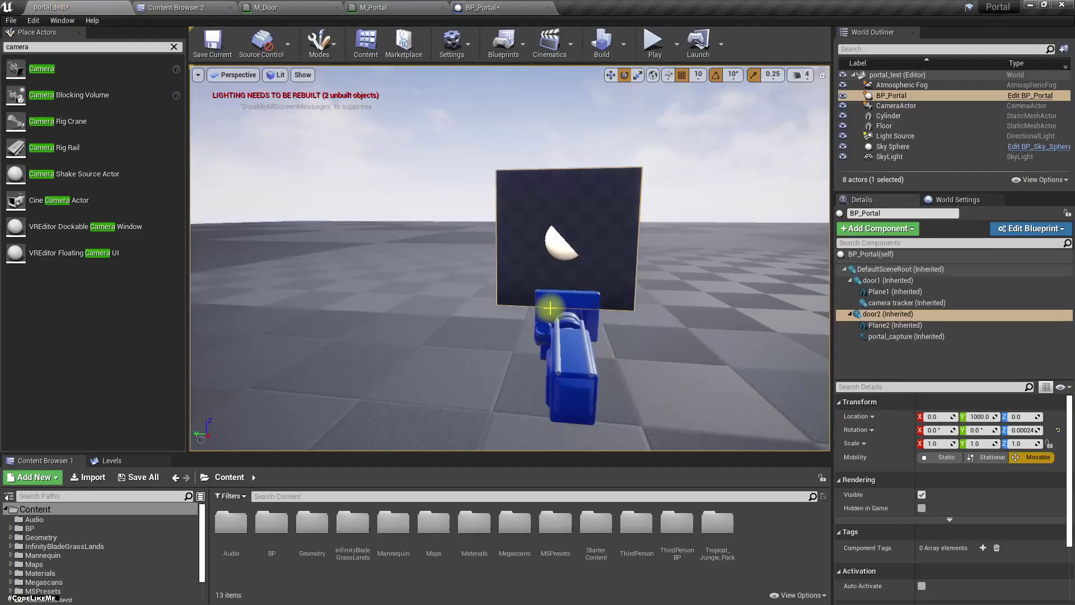
{"action": "right_click_drag", "start_coordinate": [550, 308], "coordinate": [548, 309]}
{"action": "left_click", "coordinate": [234, 74]}
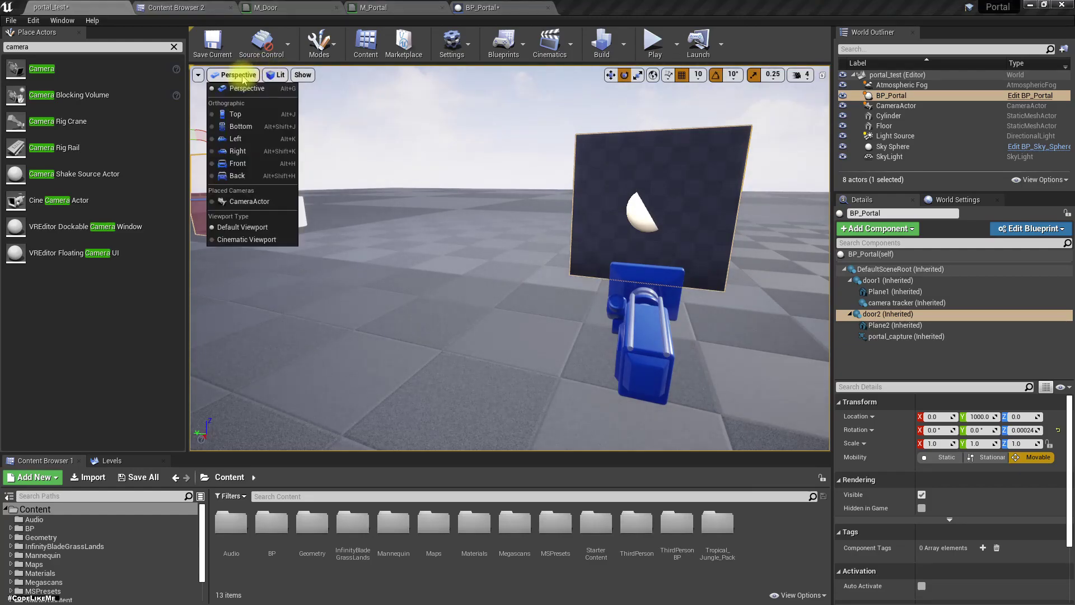
{"action": "left_click", "coordinate": [272, 74]}
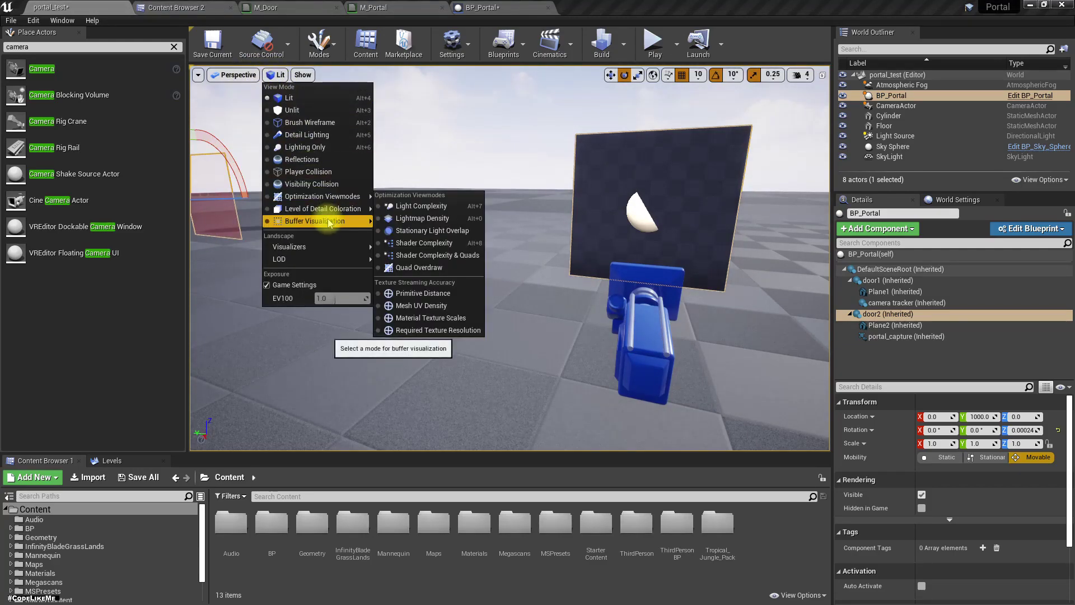
{"action": "mouse_move", "coordinate": [362, 220]}
{"action": "left_click", "coordinate": [423, 258]}
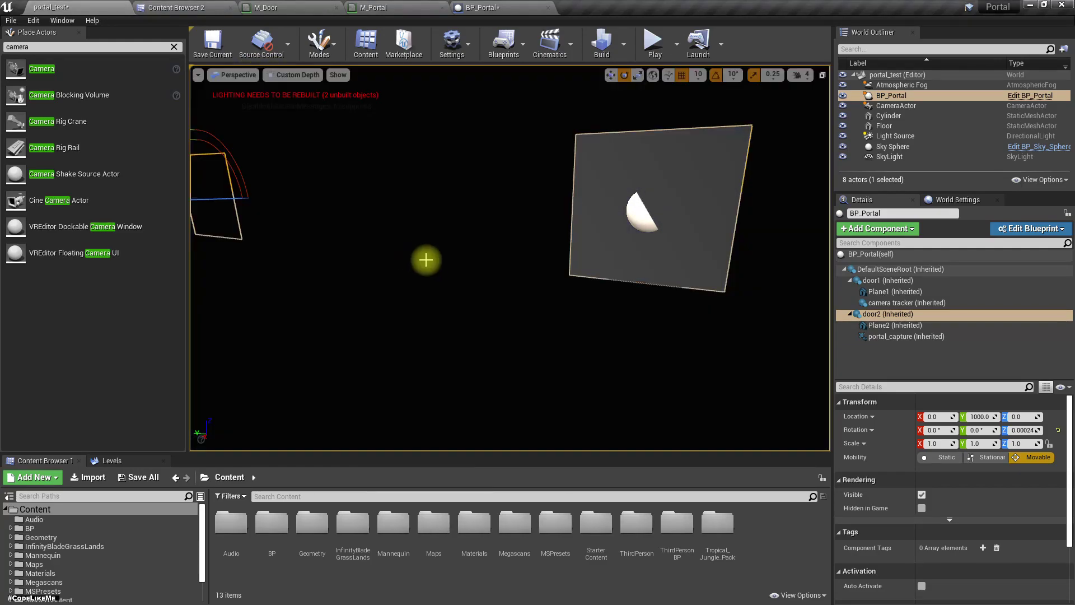
- Examine door1's plane in the custom depth view and save the changes
{"action": "scroll", "coordinate": [457, 264], "scroll_direction": "down", "scroll_amount": 3}
{"action": "right_click_drag", "start_coordinate": [457, 264], "coordinate": [468, 249]}
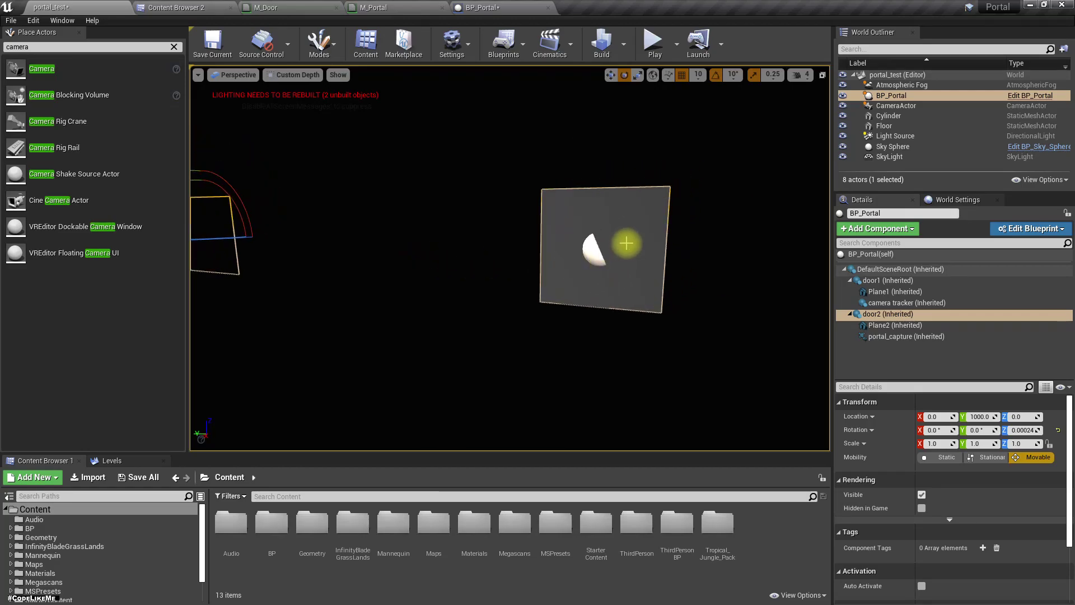
{"action": "right_click_drag", "start_coordinate": [626, 243], "coordinate": [600, 229]}
{"action": "key", "text": "ctrl+s"}
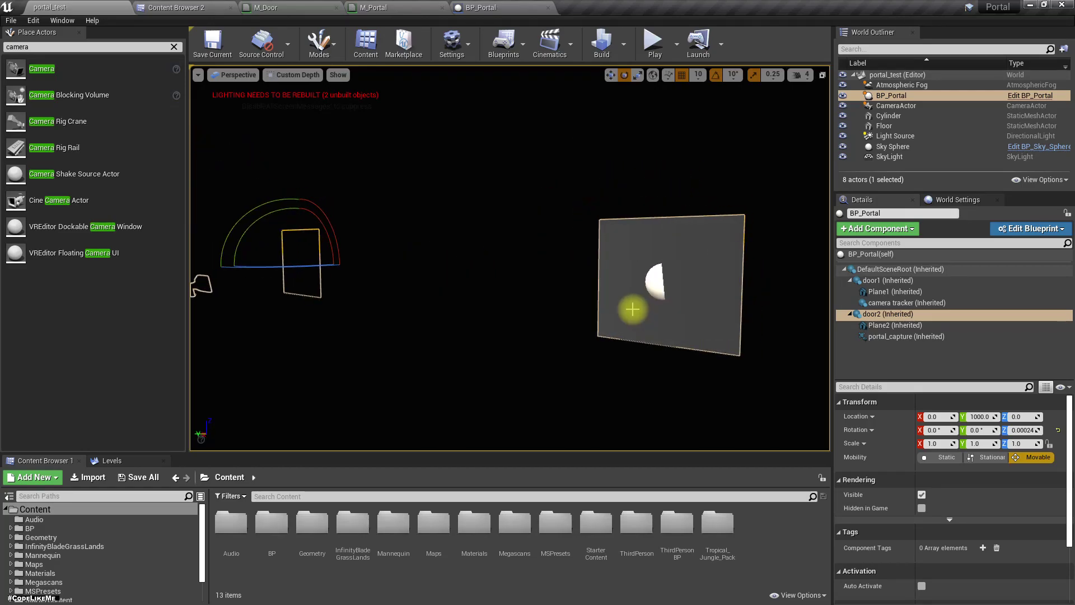
- Restore the level viewport to the Lit view mode and look at both doors
{"action": "left_click", "coordinate": [296, 74]}
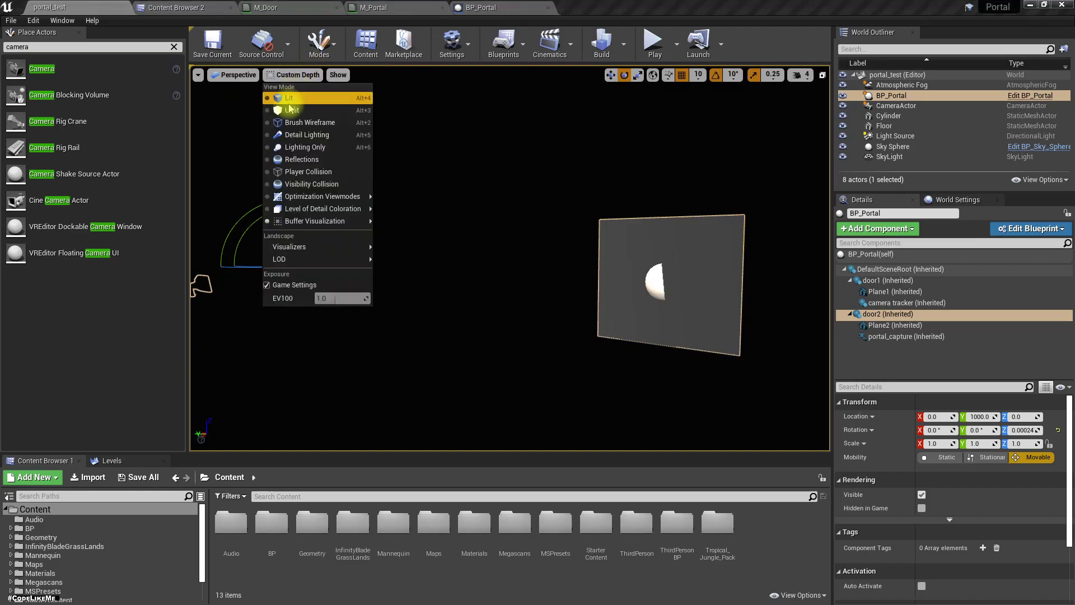
{"action": "left_click", "coordinate": [289, 98]}
{"action": "left_click", "coordinate": [277, 75]}
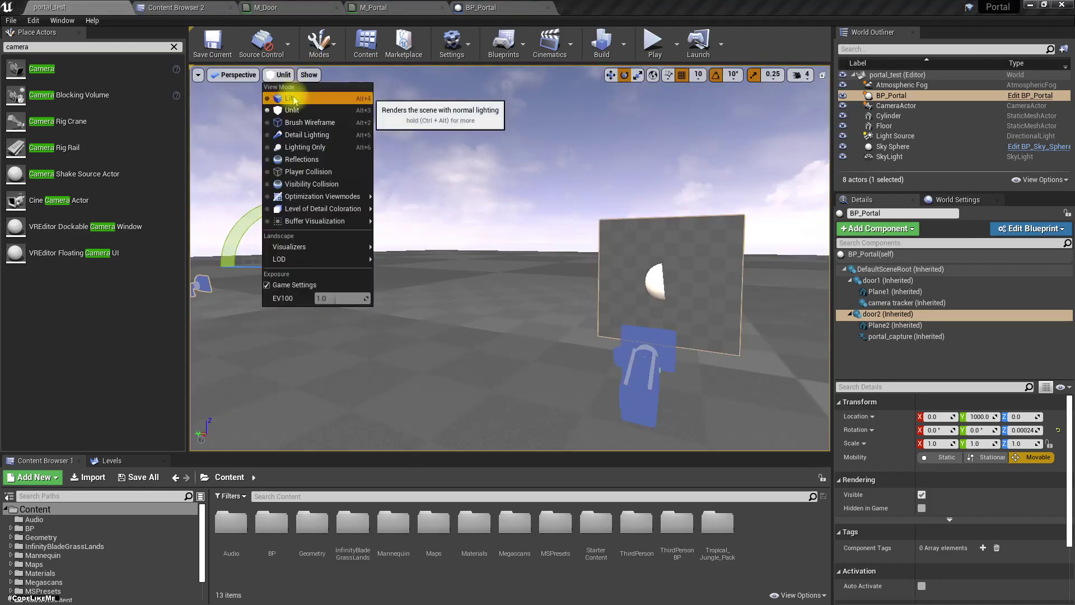
{"action": "left_click", "coordinate": [289, 98]}
{"action": "right_click_drag", "start_coordinate": [538, 323], "coordinate": [489, 271]}
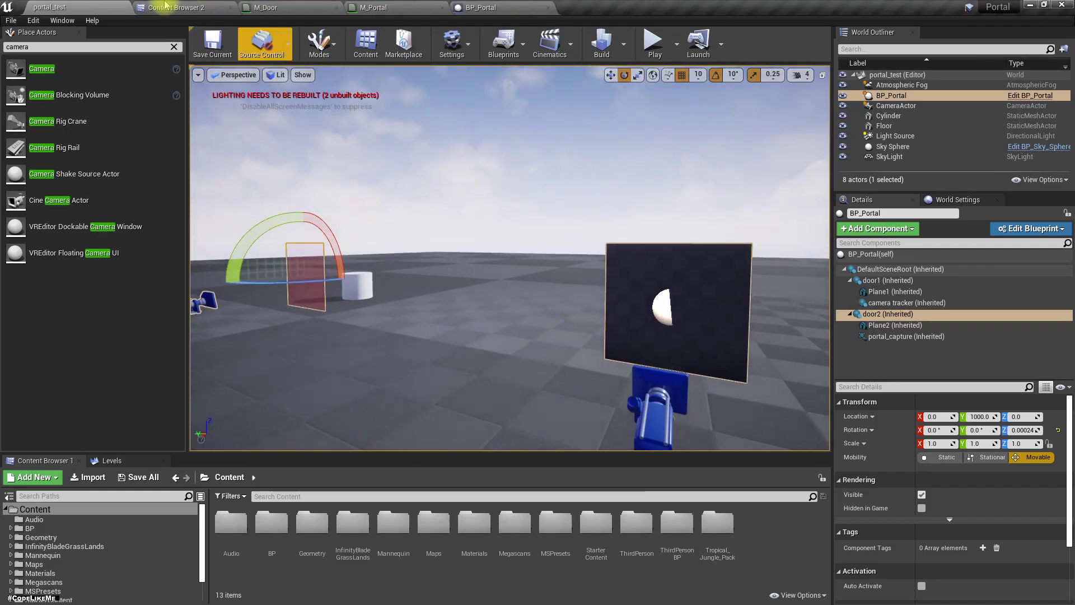
- Create a material named PP_Portal in the BP/Portal folder and open it for editing
{"action": "left_click", "coordinate": [191, 7]}
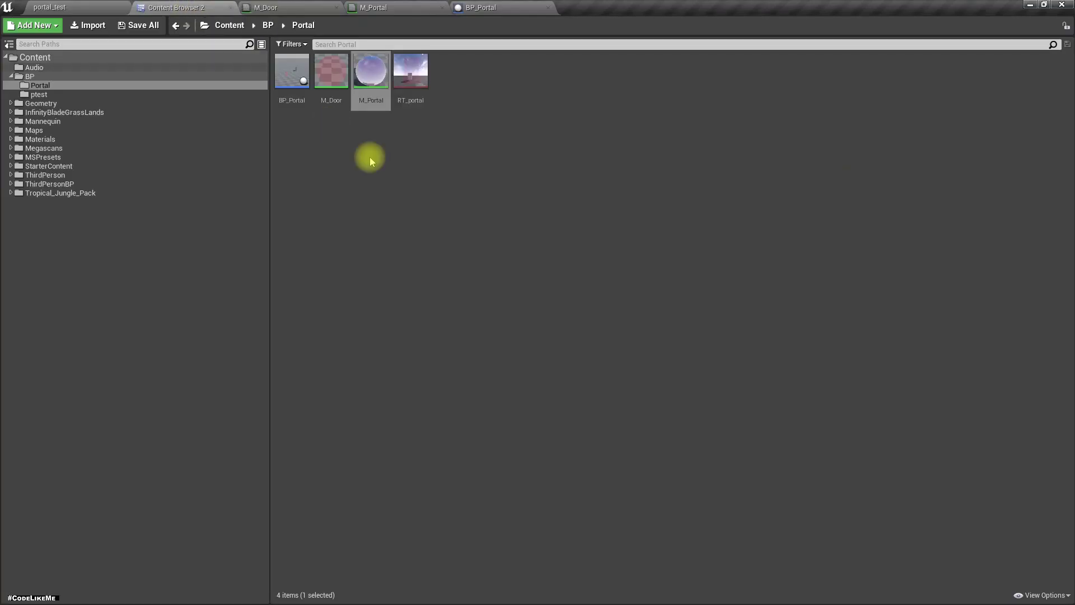
{"action": "right_click", "coordinate": [401, 161]}
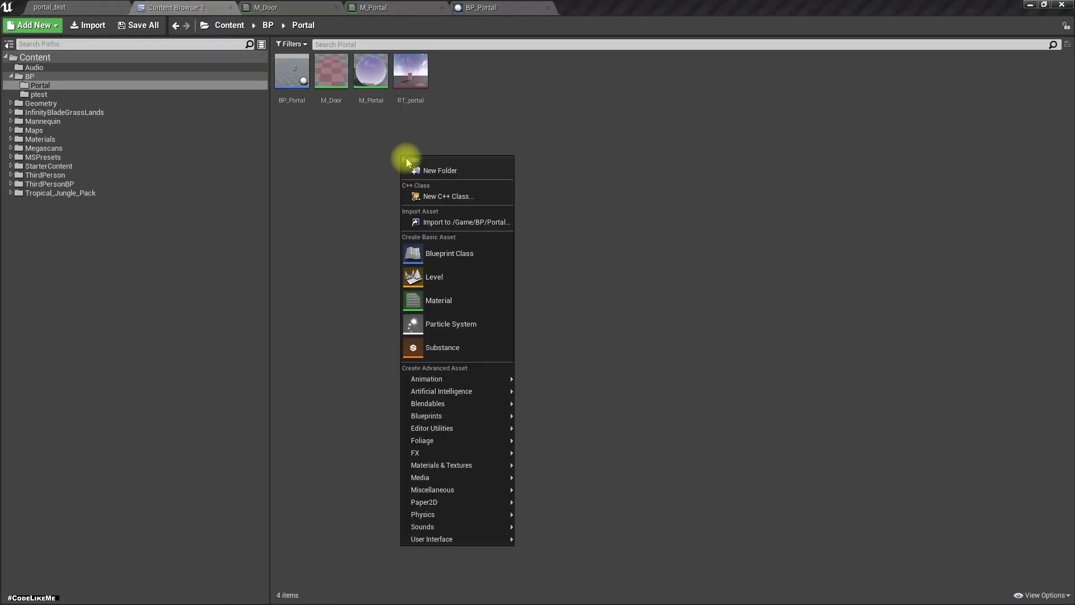
{"action": "left_click", "coordinate": [462, 300]}
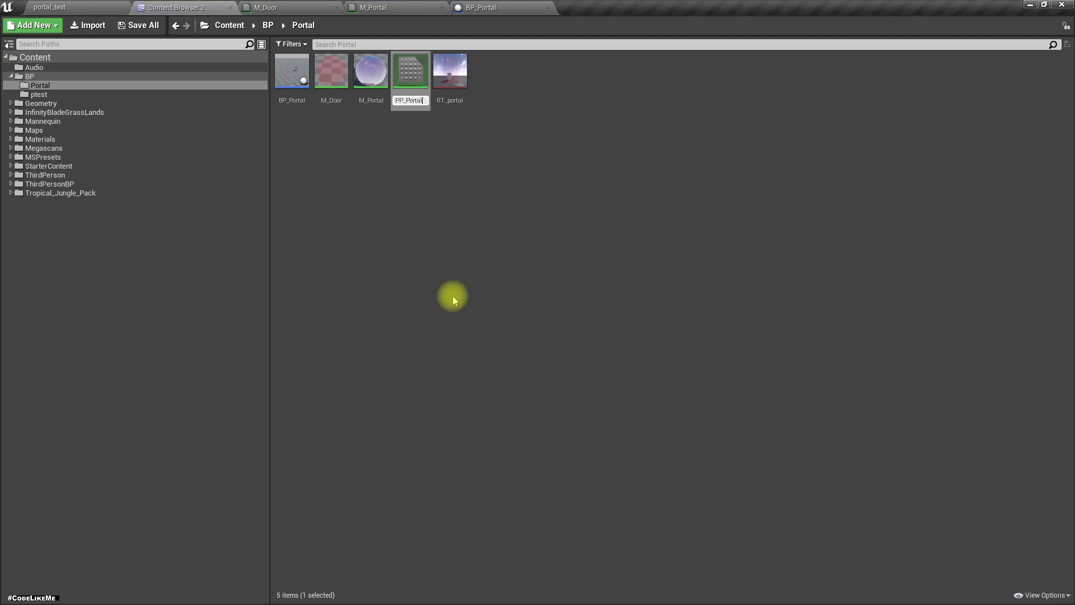
{"action": "key", "text": "Return"}
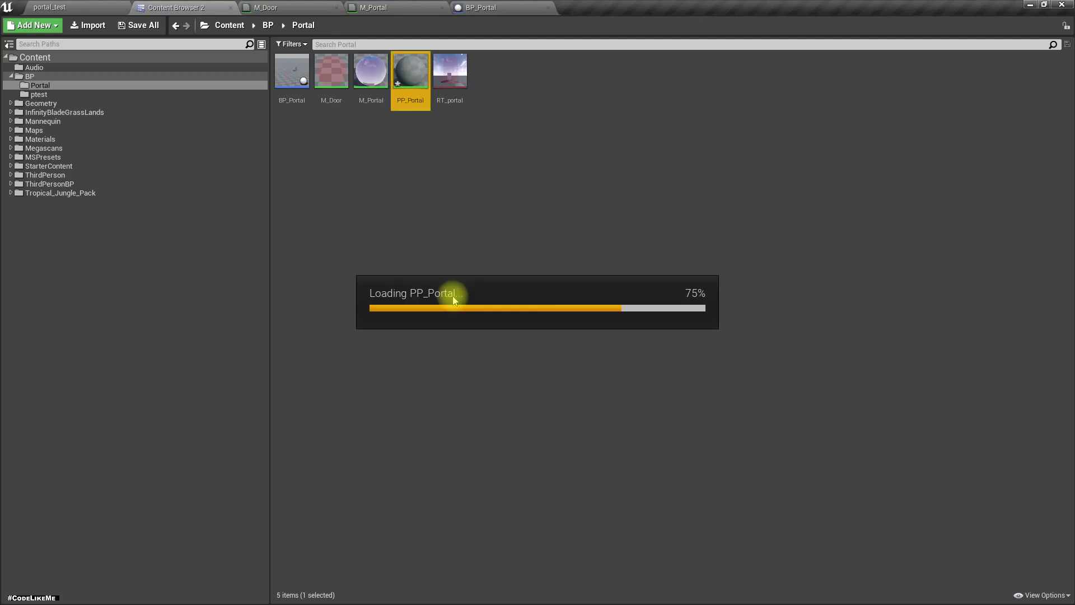
{"action": "key", "text": "Return"}
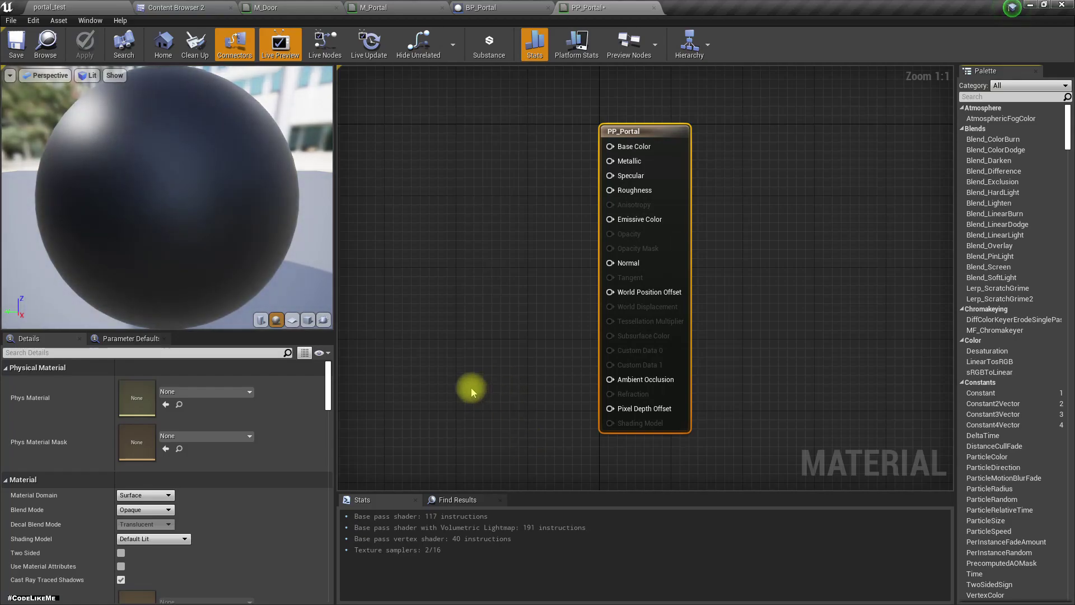
- Set PP_Portal's material domain to Post Process and move its result node aside to make room for inputs
{"action": "left_click", "coordinate": [136, 496]}
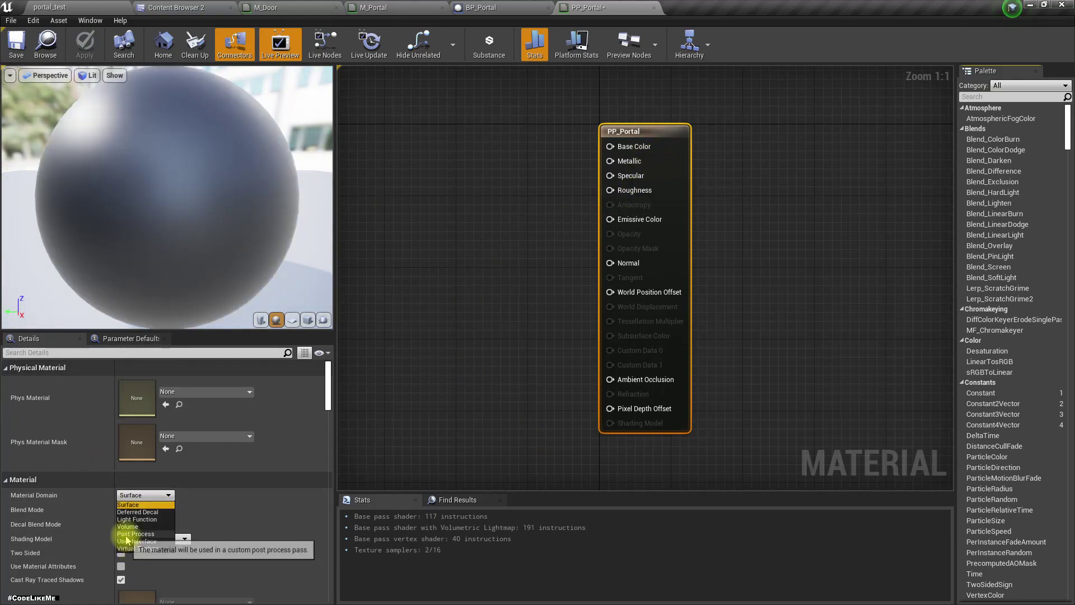
{"action": "left_click", "coordinate": [136, 534]}
{"action": "left_click_drag", "start_coordinate": [673, 152], "coordinate": [746, 137]}
- Add a SceneTexture node set to PostProcessInput0 and connect its Color output to Emissive Color
{"action": "right_click", "coordinate": [437, 278]}
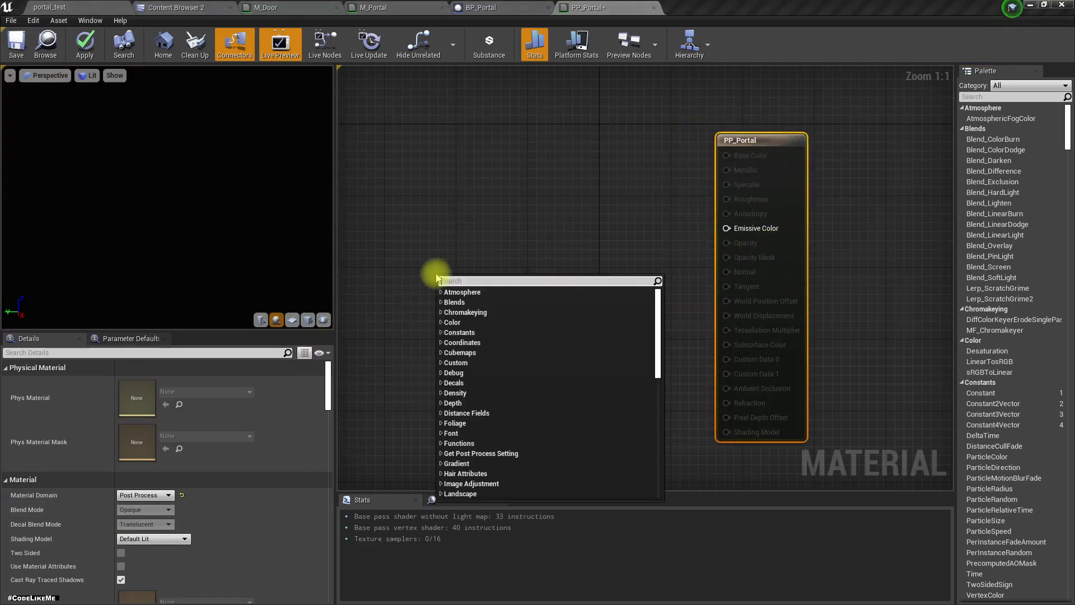
{"action": "type", "text": "scen tex"}
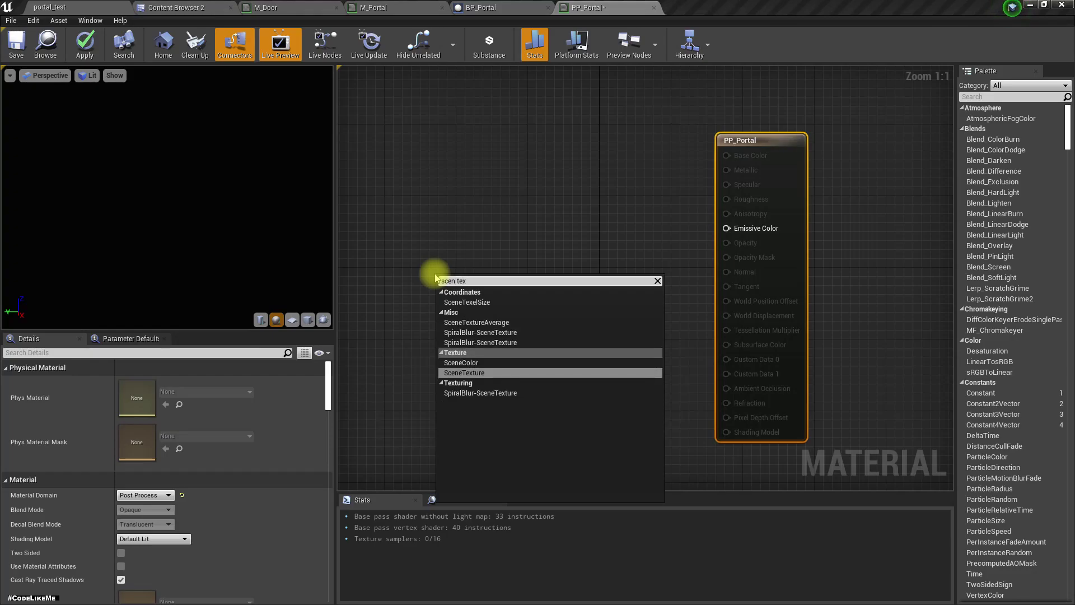
{"action": "key", "text": "Return"}
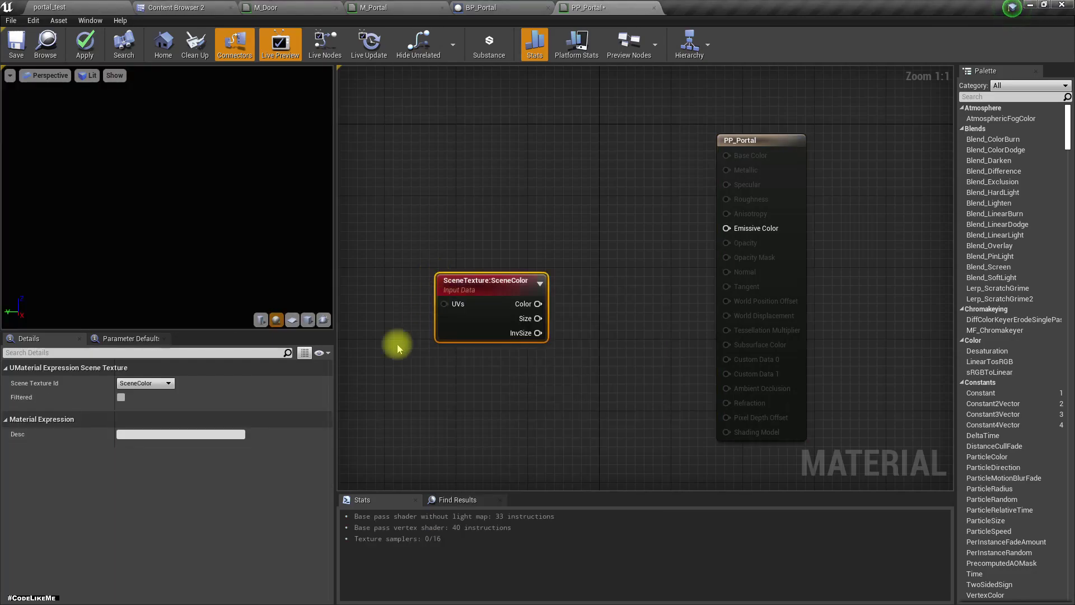
{"action": "left_click", "coordinate": [168, 383]}
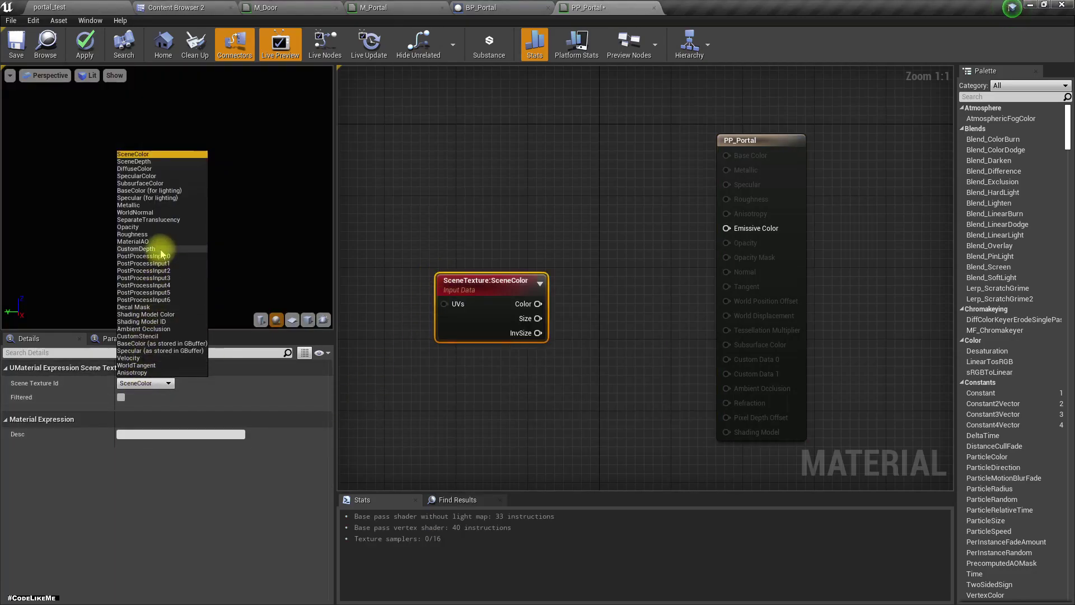
{"action": "left_click", "coordinate": [159, 257]}
{"action": "left_click_drag", "start_coordinate": [531, 307], "coordinate": [735, 232]}
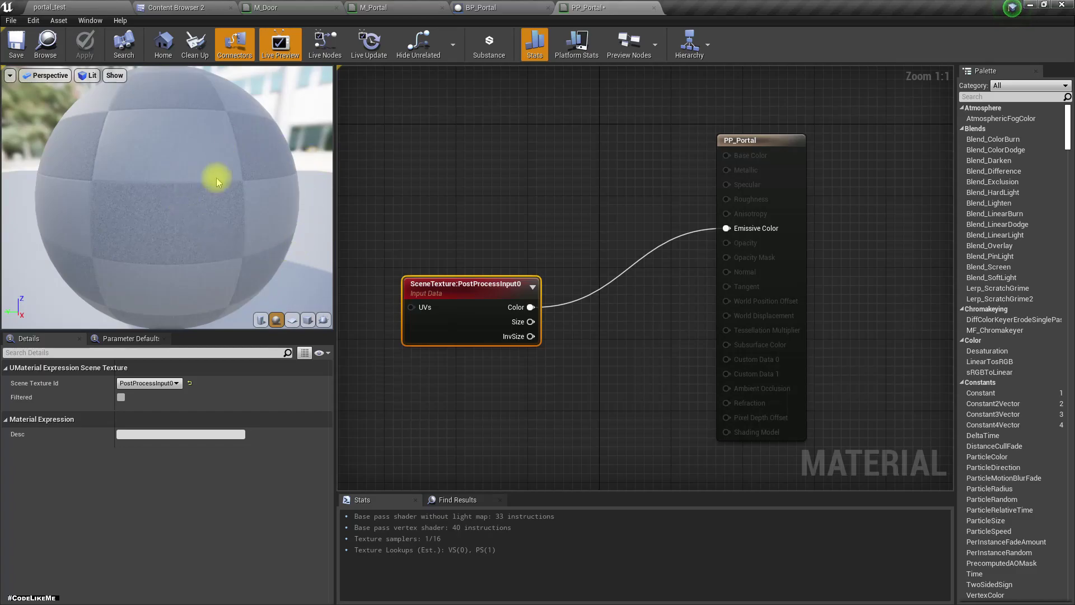
{"action": "scroll", "coordinate": [219, 173], "scroll_direction": "down", "scroll_amount": 5}
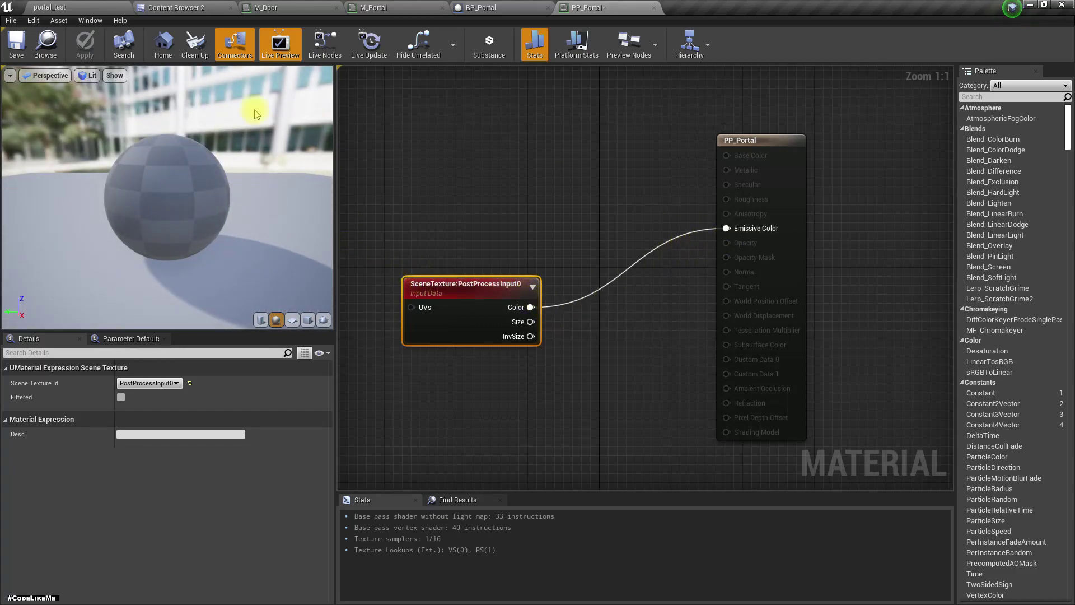
- Place a Post Process Volume in the portal_test level and enable its Infinite Extent (Unbound) setting
{"action": "left_click", "coordinate": [71, 7]}
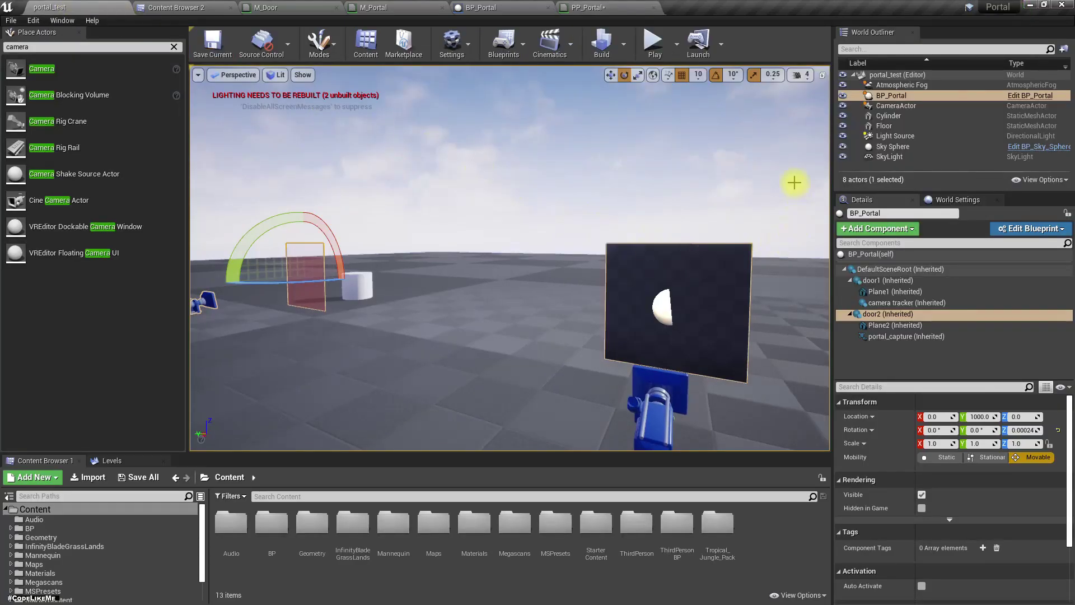
{"action": "left_click", "coordinate": [52, 47]}
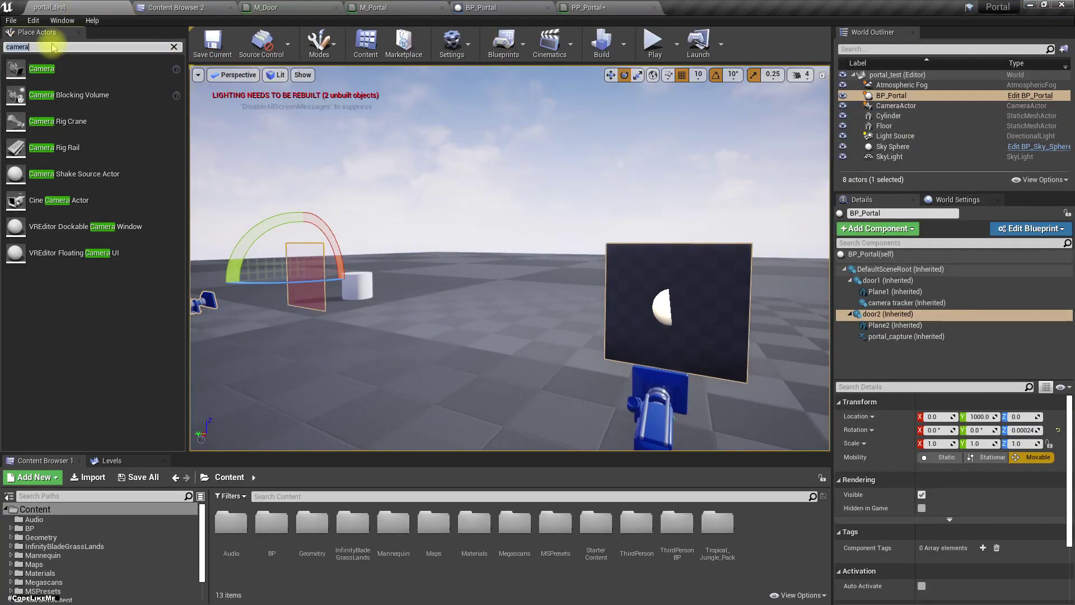
{"action": "key", "text": "BackSpace"}
{"action": "key", "text": "BackSpace"}
{"action": "key", "text": "BackSpace"}
{"action": "key", "text": "BackSpace"}
{"action": "key", "text": "BackSpace"}
{"action": "key", "text": "BackSpace"}
{"action": "type", "text": "post pr"}
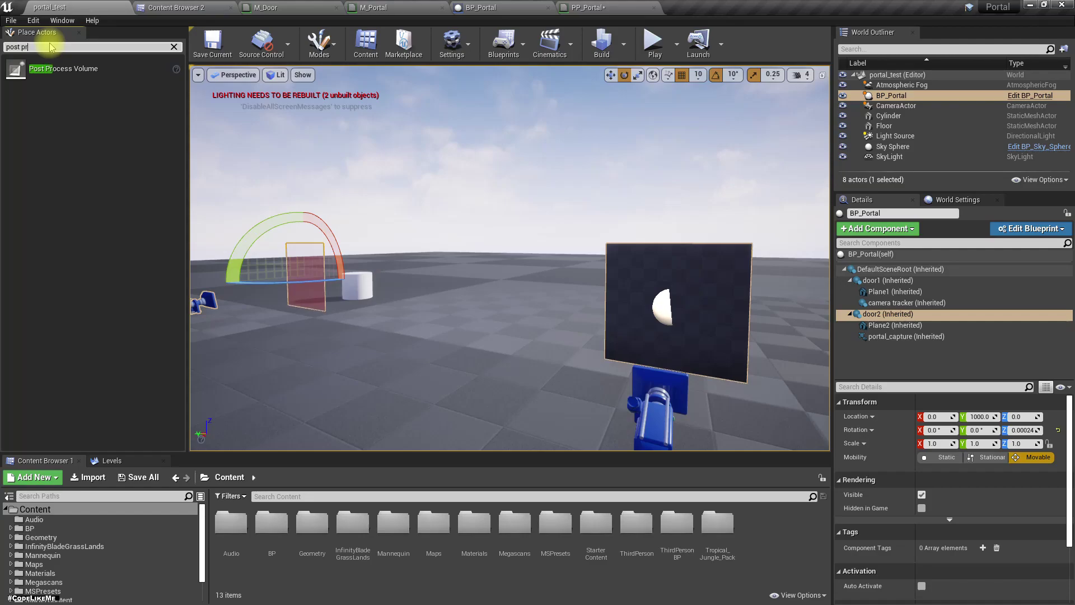
{"action": "left_click_drag", "start_coordinate": [64, 70], "coordinate": [475, 271]}
{"action": "scroll", "coordinate": [977, 428], "scroll_direction": "down", "scroll_amount": 15}
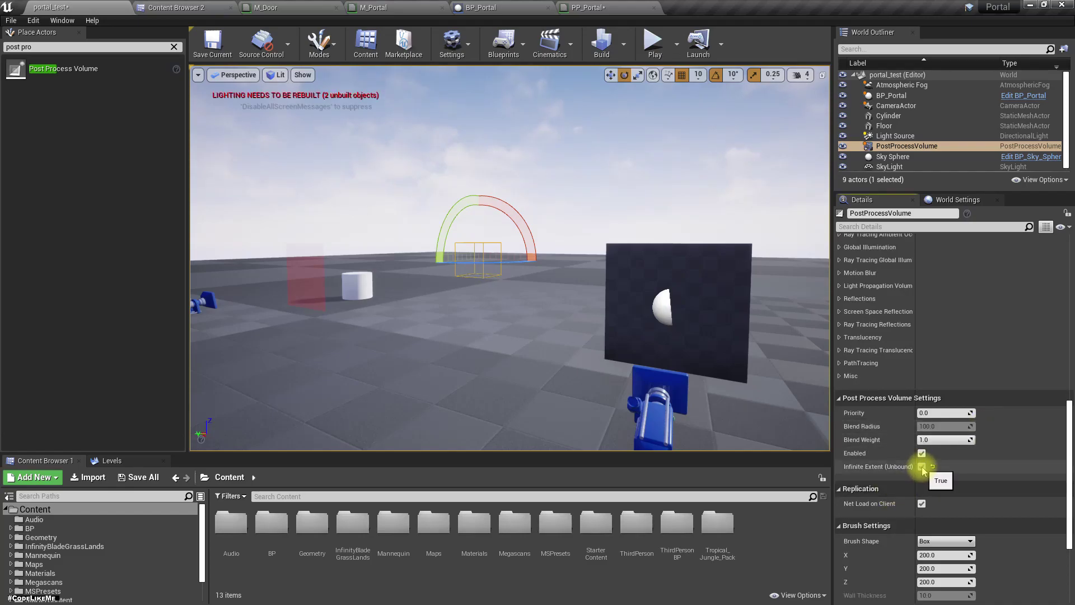
- Add an element to the volume's Post Process Materials array and assign the PP_Portal material to it
{"action": "scroll", "coordinate": [924, 448], "scroll_direction": "up", "scroll_amount": 8}
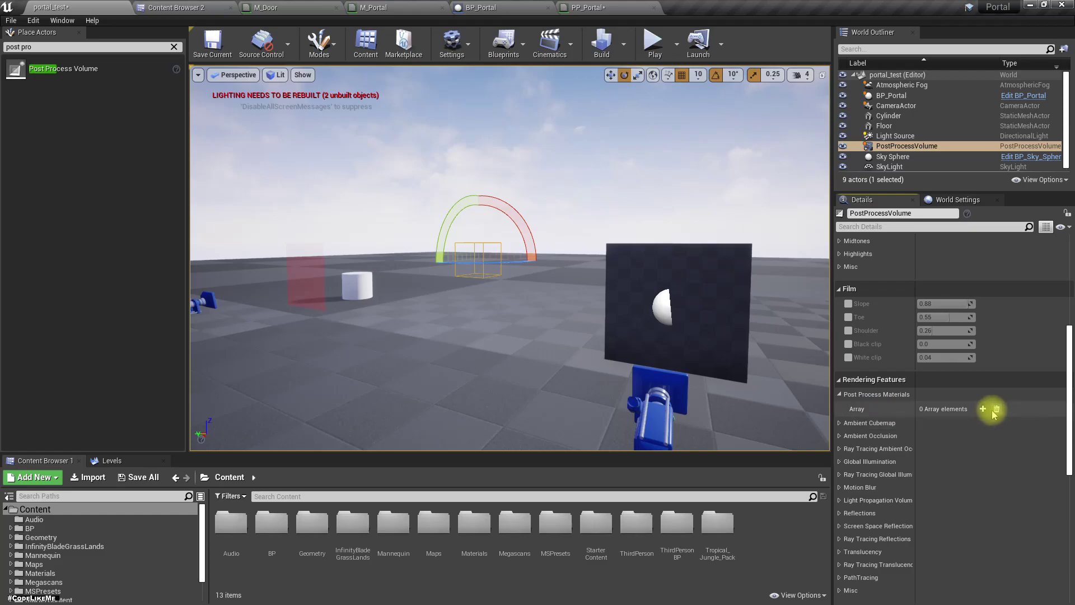
{"action": "left_click", "coordinate": [983, 410]}
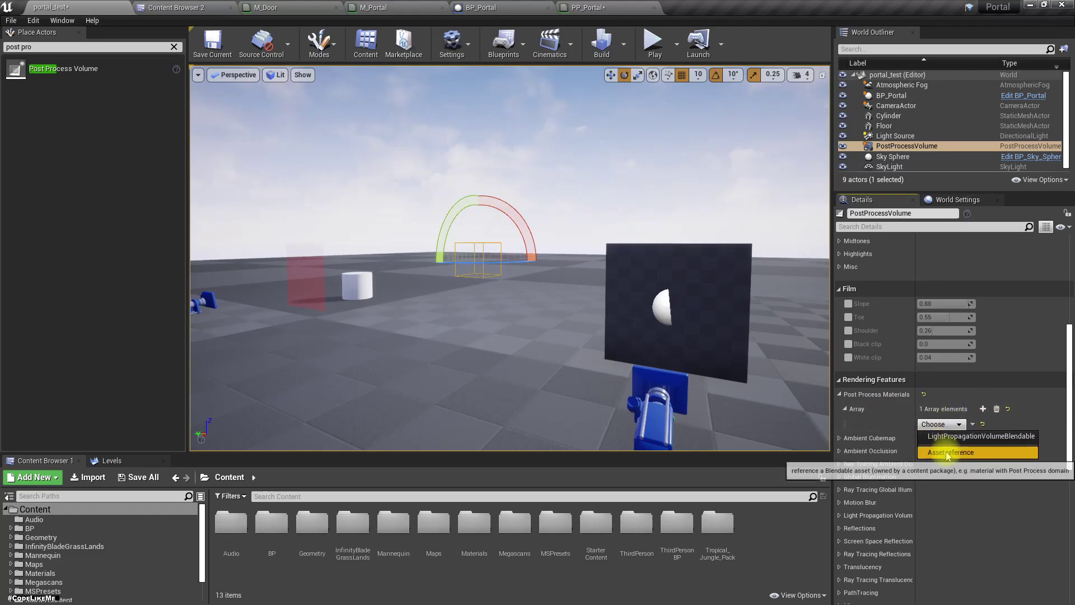
{"action": "left_click", "coordinate": [185, 7]}
{"action": "left_click_drag", "start_coordinate": [420, 100], "coordinate": [943, 426]}
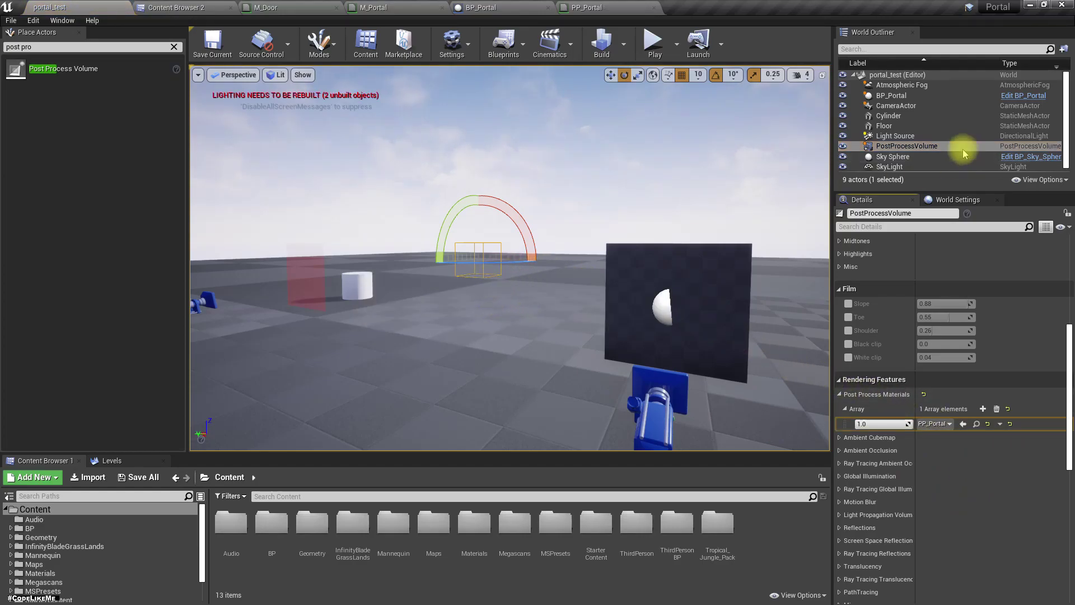
{"action": "right_click_drag", "start_coordinate": [575, 212], "coordinate": [574, 212]}
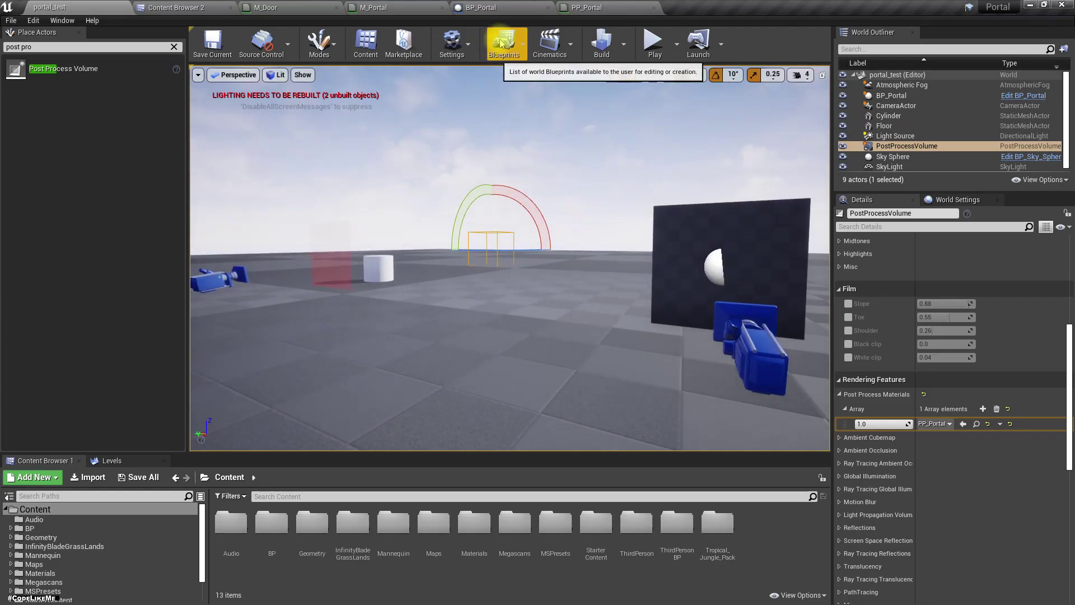
- In PP_Portal, duplicate the SceneTexture node, place the copy below the original and set its Scene Texture Id to CustomDepth
{"action": "left_click", "coordinate": [608, 7]}
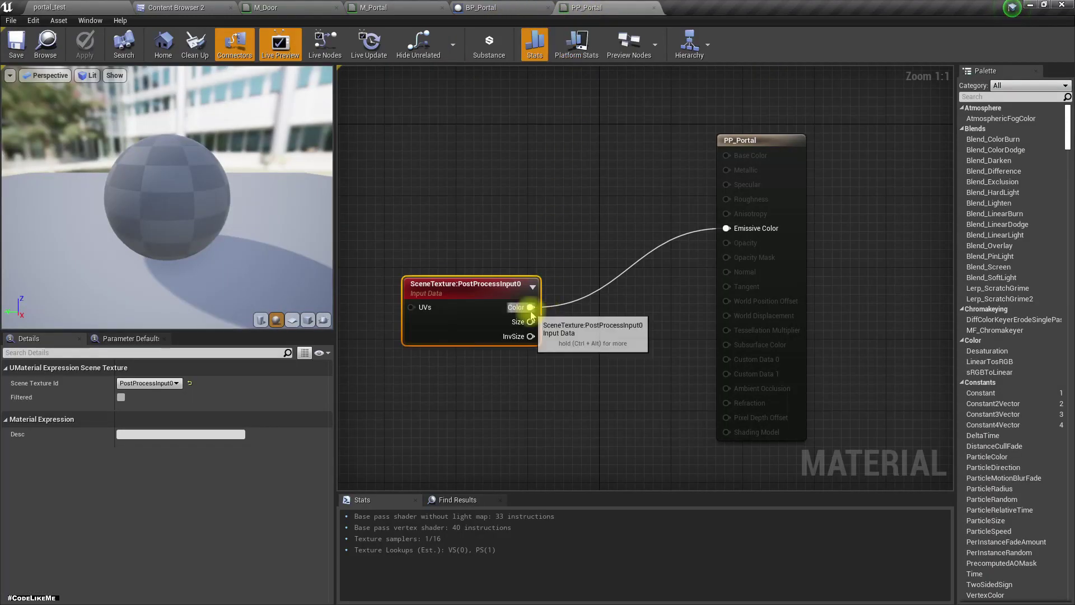
{"action": "left_click_drag", "start_coordinate": [497, 305], "coordinate": [479, 252]}
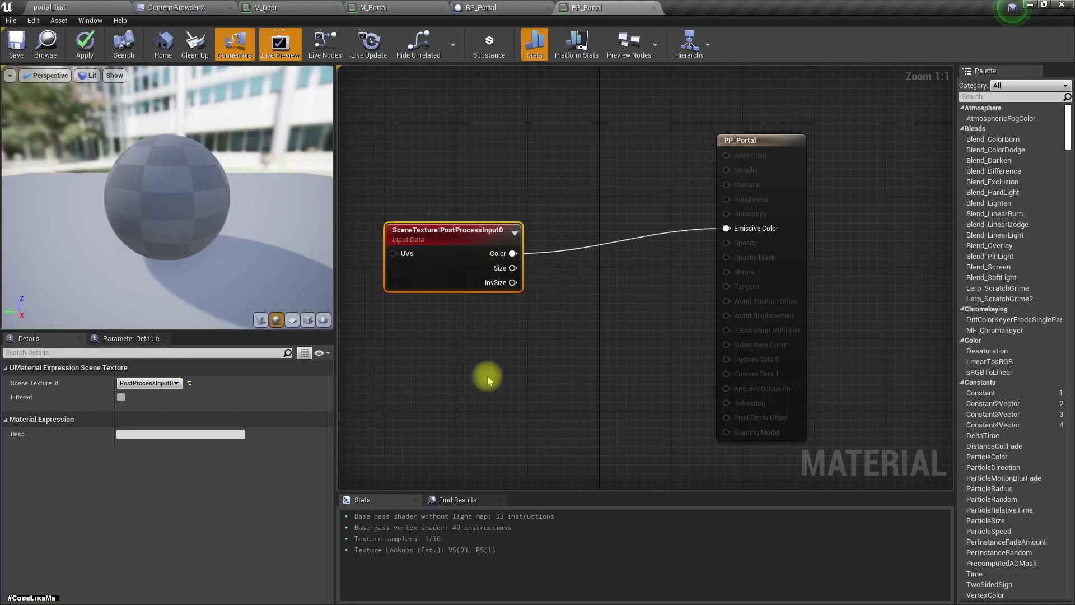
{"action": "right_click", "coordinate": [401, 360]}
{"action": "left_click", "coordinate": [427, 238]}
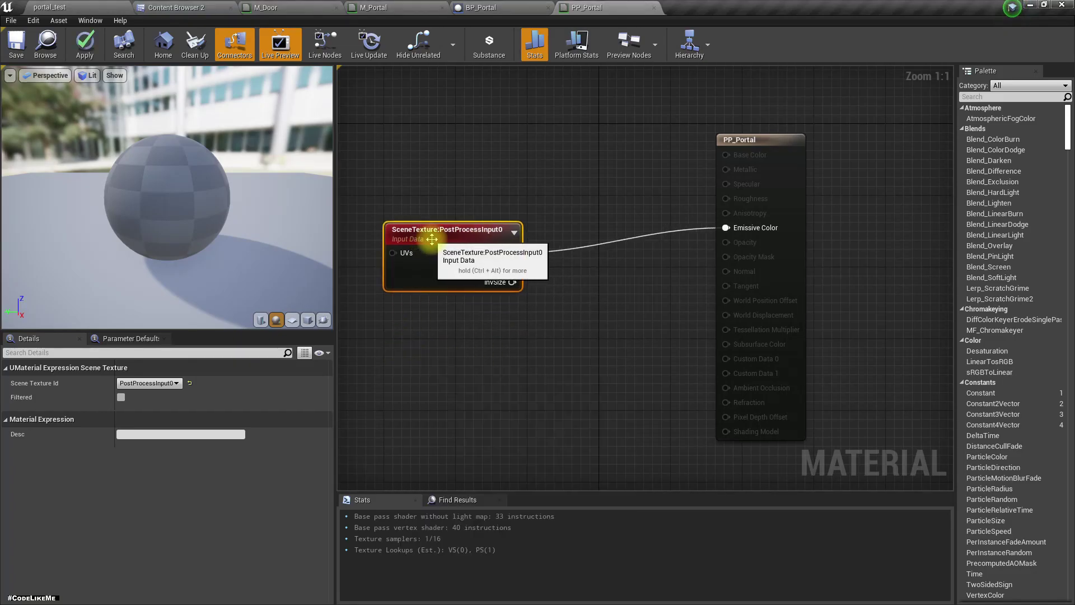
{"action": "key", "text": "ctrl+w"}
{"action": "left_click_drag", "start_coordinate": [512, 299], "coordinate": [455, 363]}
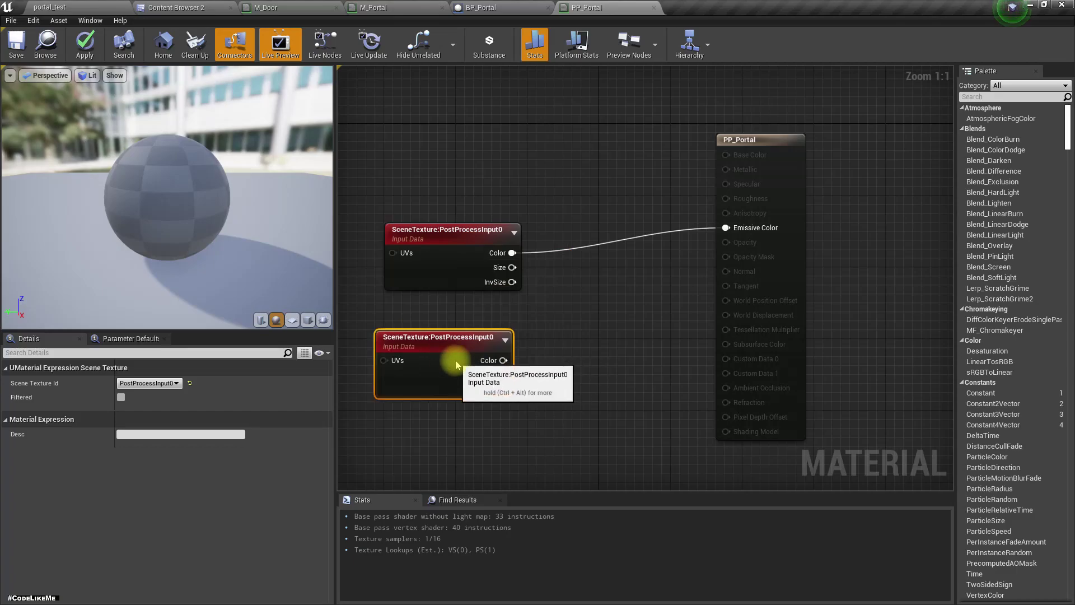
{"action": "left_click", "coordinate": [156, 383]}
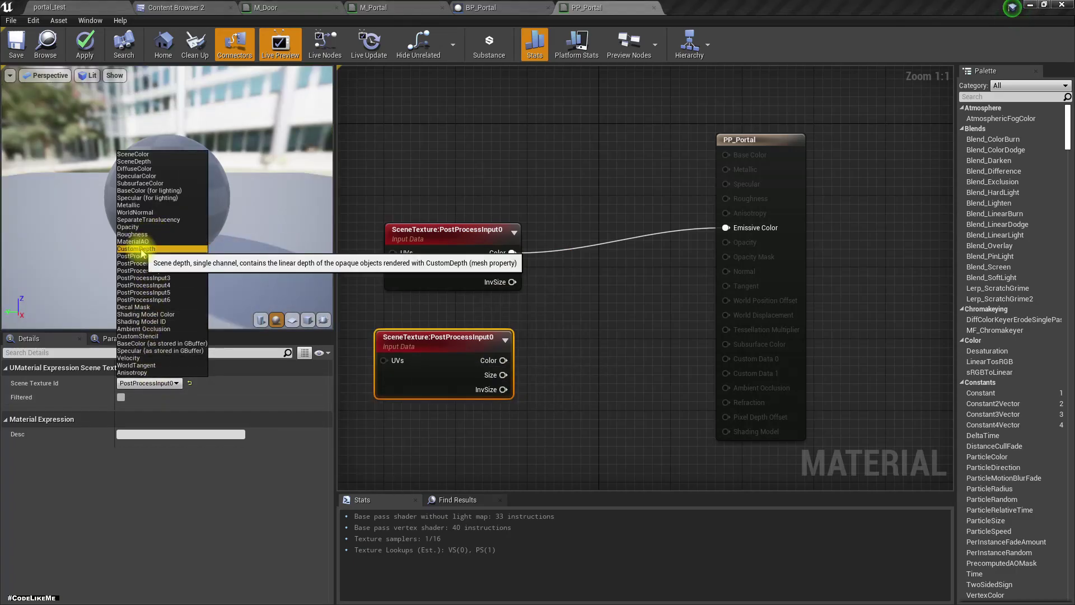
{"action": "left_click", "coordinate": [137, 249]}
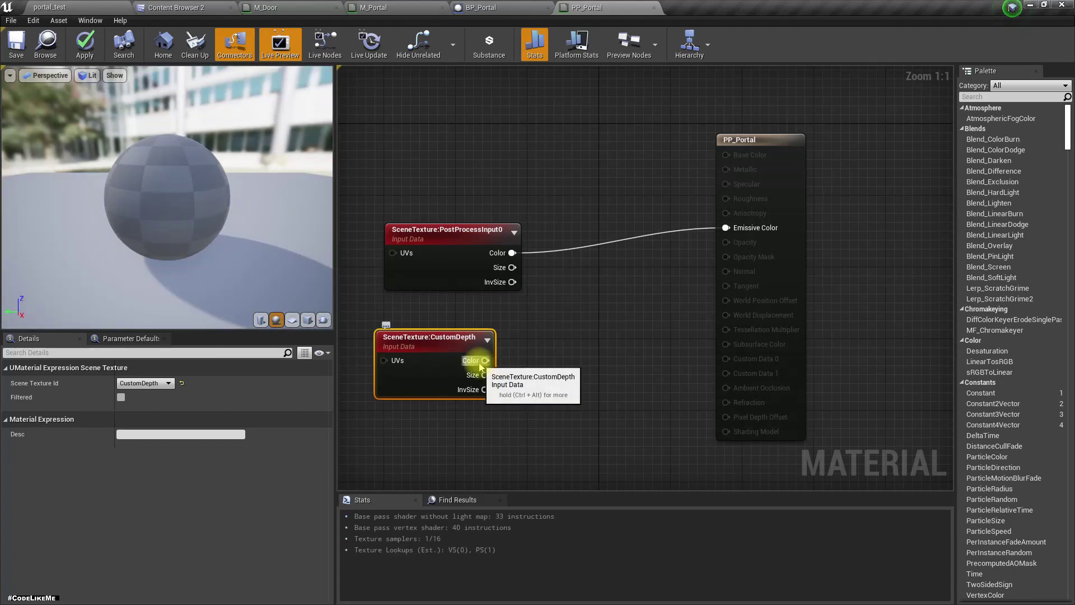
- Try CustomDepth's Color directly in Emissive Color, apply it, view the portal_test level and break the link
{"action": "left_click_drag", "start_coordinate": [481, 366], "coordinate": [726, 228]}
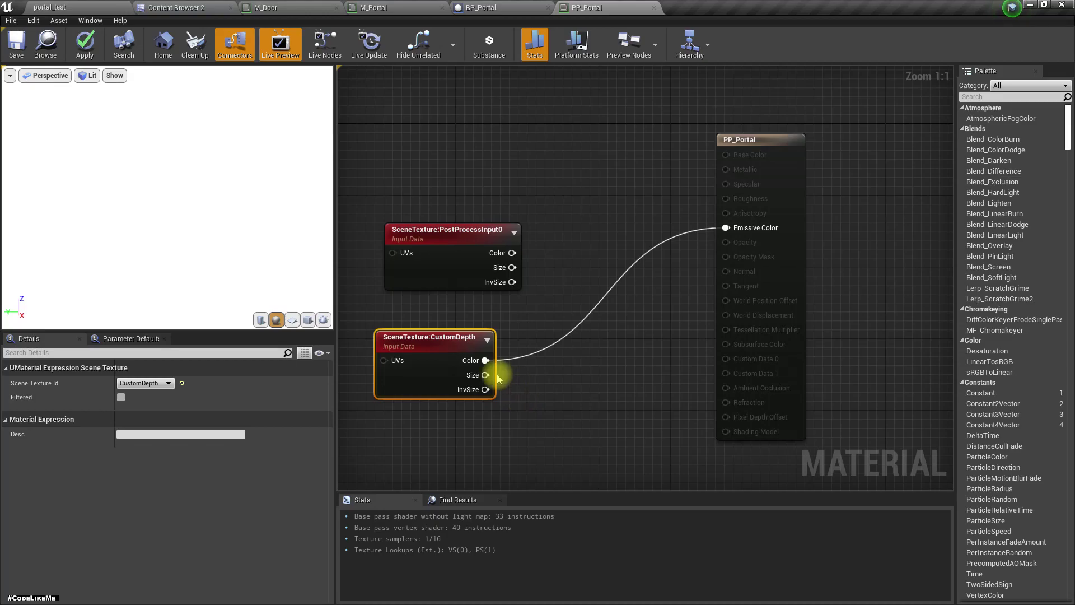
{"action": "left_click", "coordinate": [86, 45]}
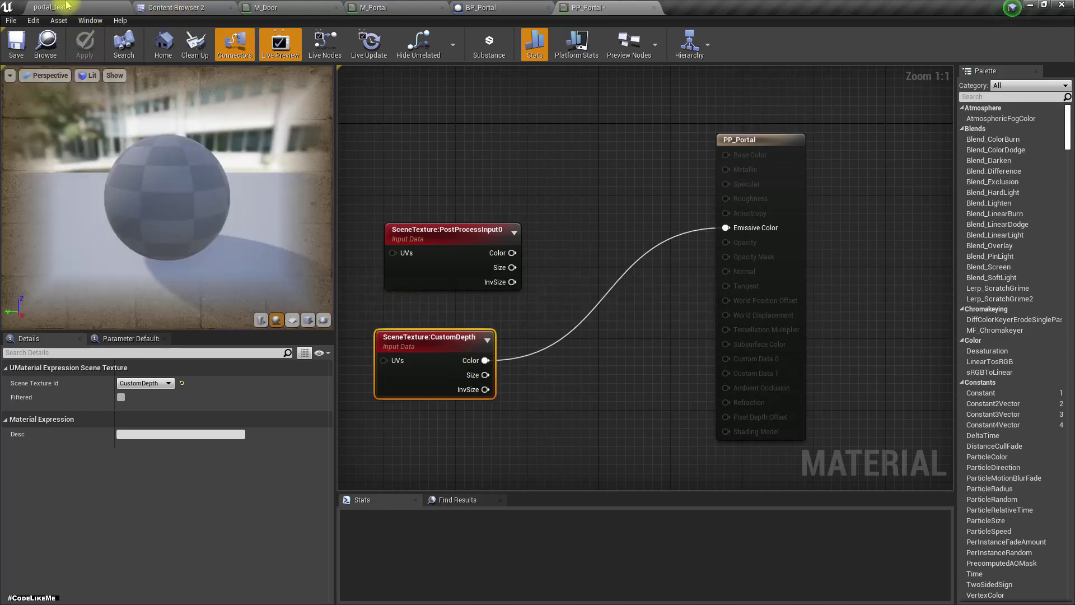
{"action": "left_click", "coordinate": [70, 6]}
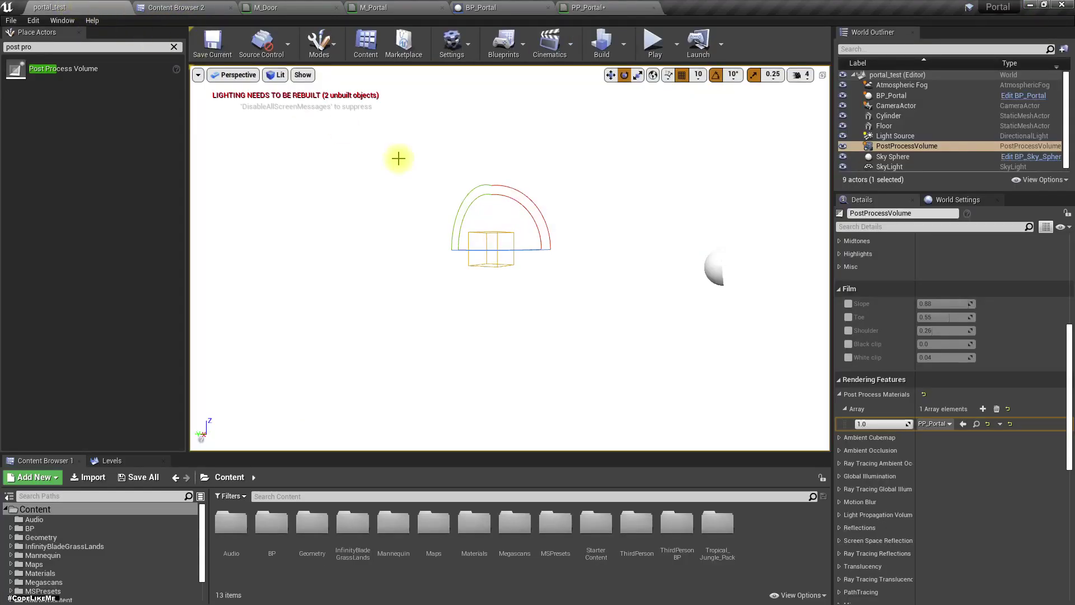
{"action": "left_click", "coordinate": [594, 7]}
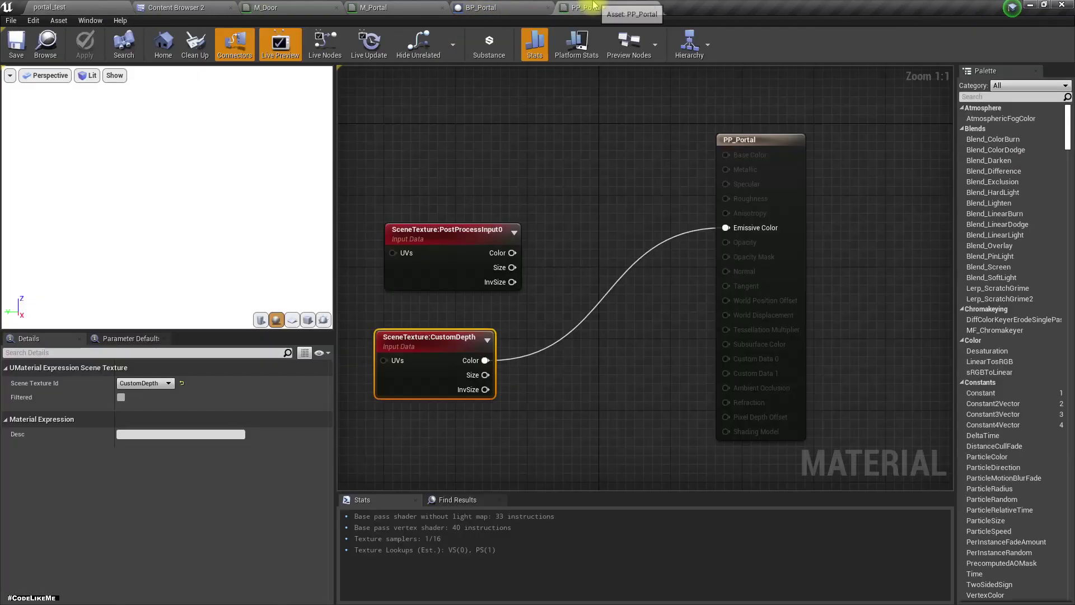
{"action": "right_click", "coordinate": [485, 360]}
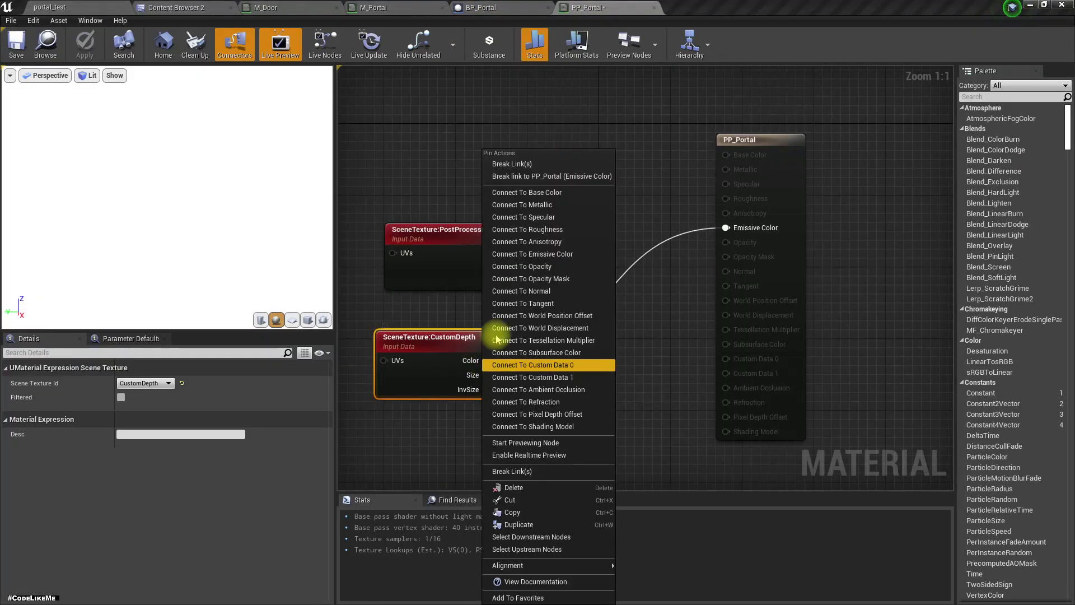
{"action": "left_click", "coordinate": [504, 176]}
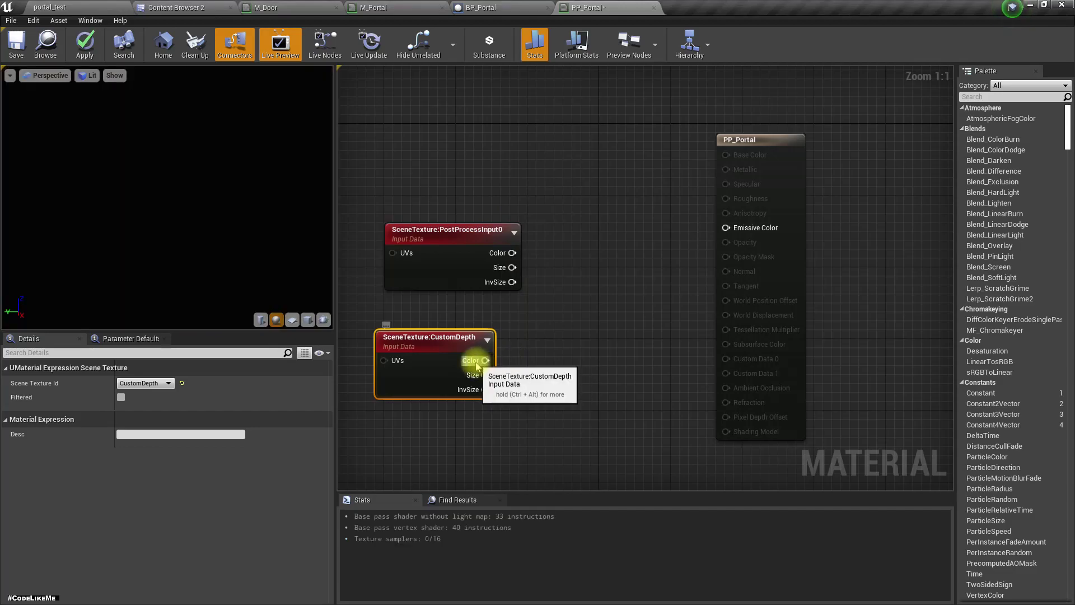
- Add a ComponentMask node after CustomDepth's Color output and keep only its R channel enabled
{"action": "left_click_drag", "start_coordinate": [477, 364], "coordinate": [514, 365]}
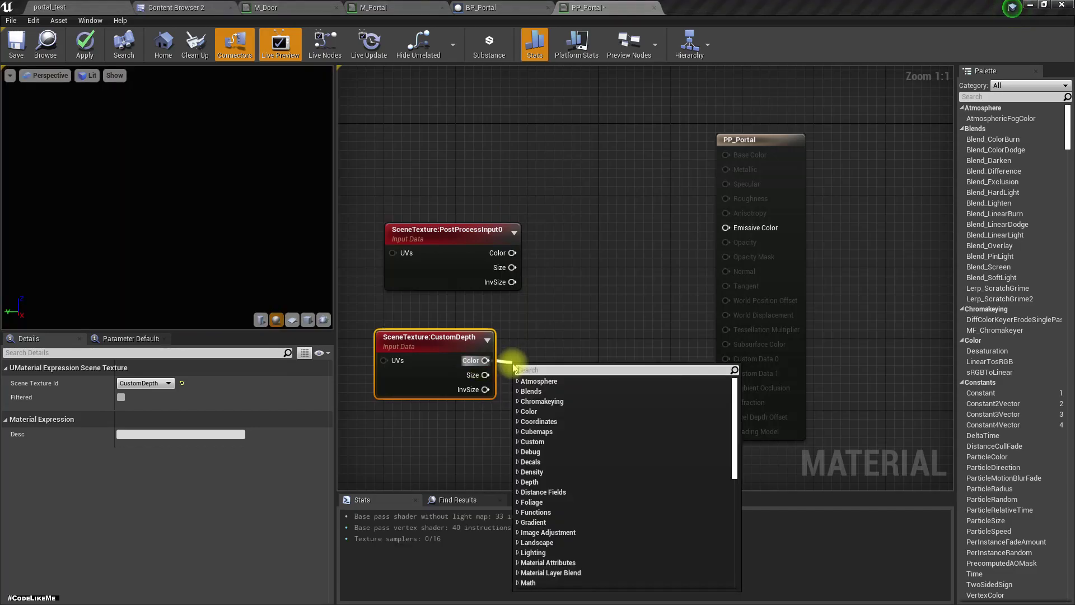
{"action": "type", "text": "d"}
{"action": "key", "text": "BackSpace"}
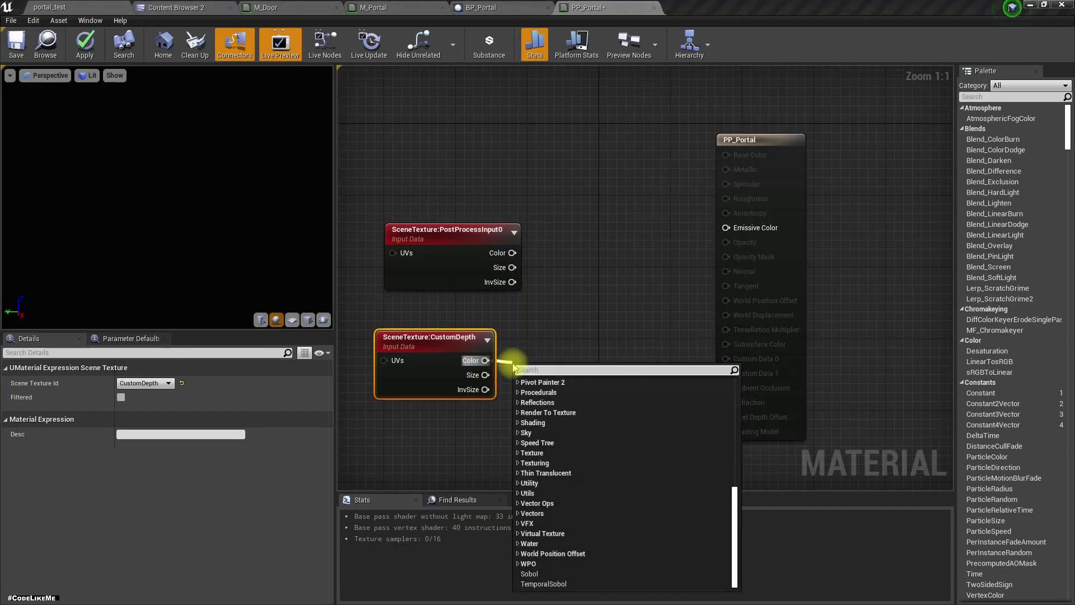
{"action": "type", "text": "compo"}
{"action": "key", "text": "BackSpace"}
{"action": "key", "text": "BackSpace"}
{"action": "key", "text": "BackSpace"}
{"action": "key", "text": "BackSpace"}
{"action": "key", "text": "BackSpace"}
{"action": "type", "text": "bre"}
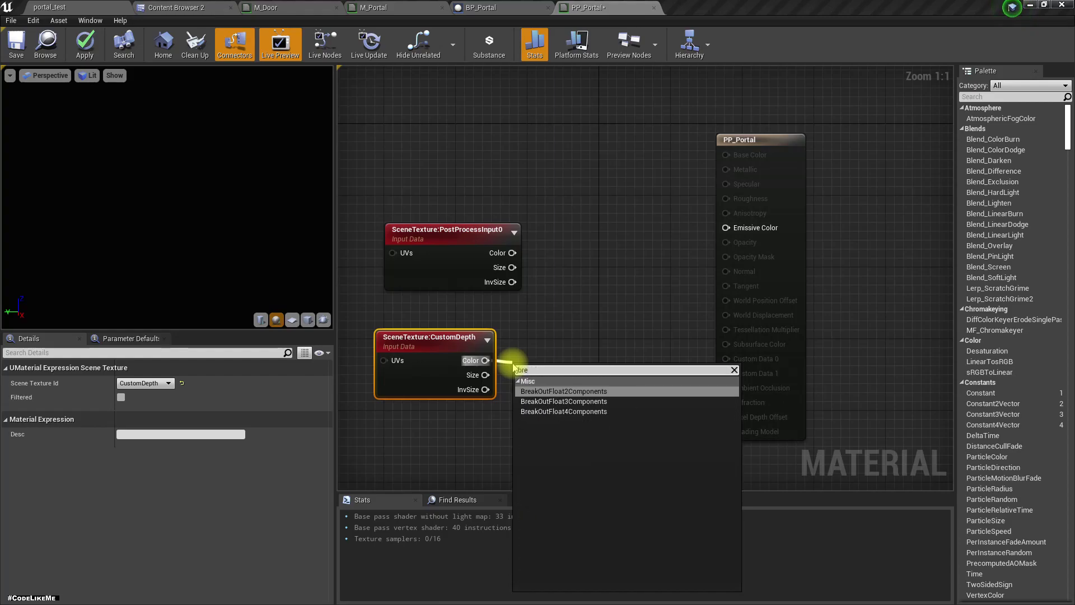
{"action": "key", "text": "BackSpace"}
{"action": "key", "text": "BackSpace"}
{"action": "key", "text": "BackSpace"}
{"action": "type", "text": "compo"}
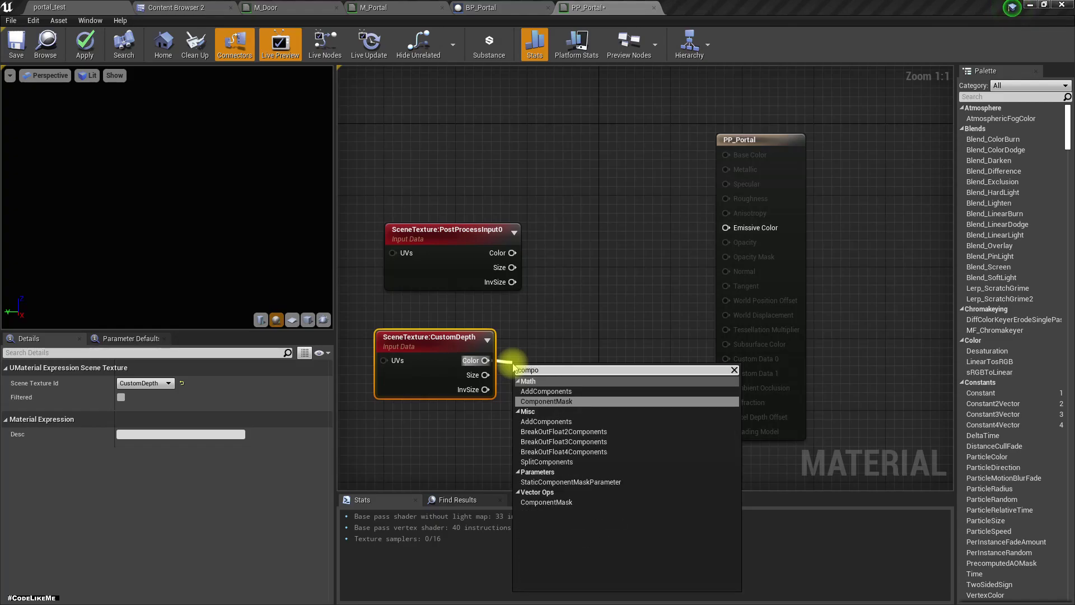
{"action": "key", "text": "Return"}
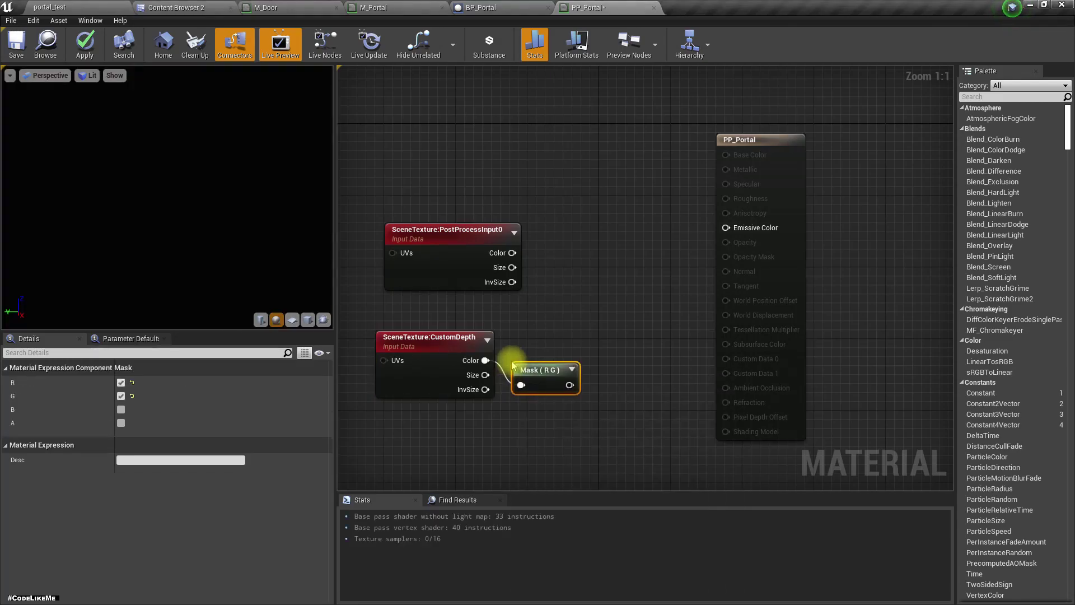
{"action": "left_click", "coordinate": [121, 396]}
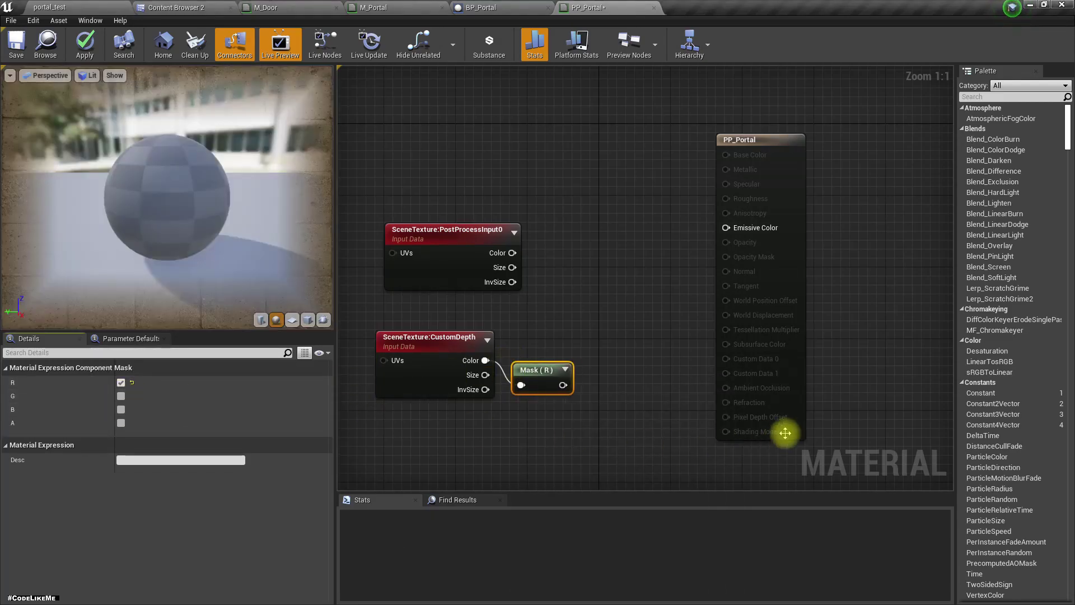
- Add a Divide node after the R mask with Const B set to 10000 and place it beside the mask
{"action": "left_click_drag", "start_coordinate": [563, 385], "coordinate": [600, 375]}
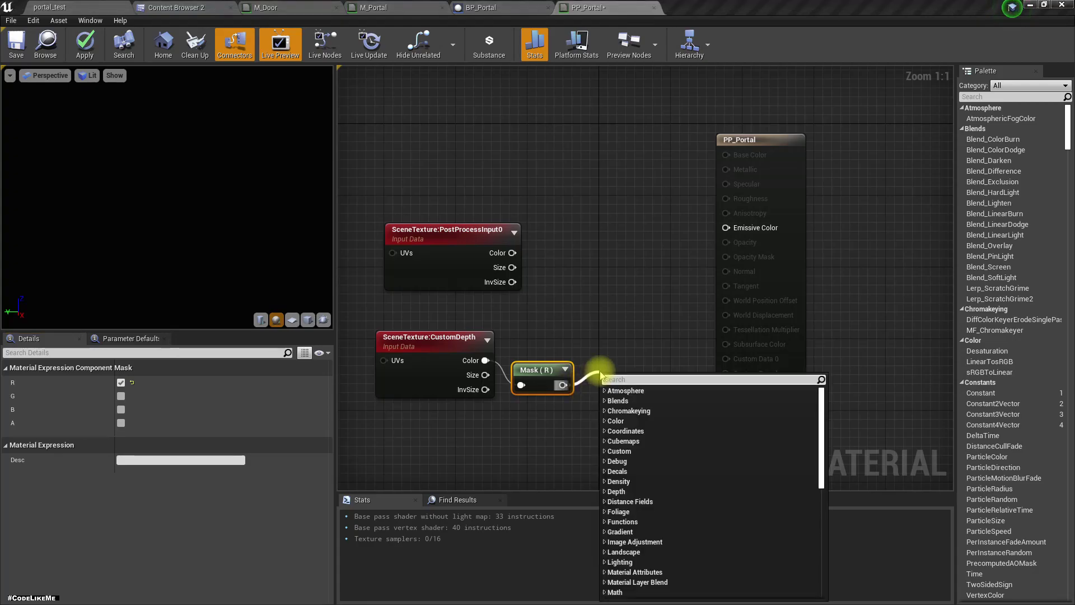
{"action": "type", "text": "divide"}
{"action": "key", "text": "Return"}
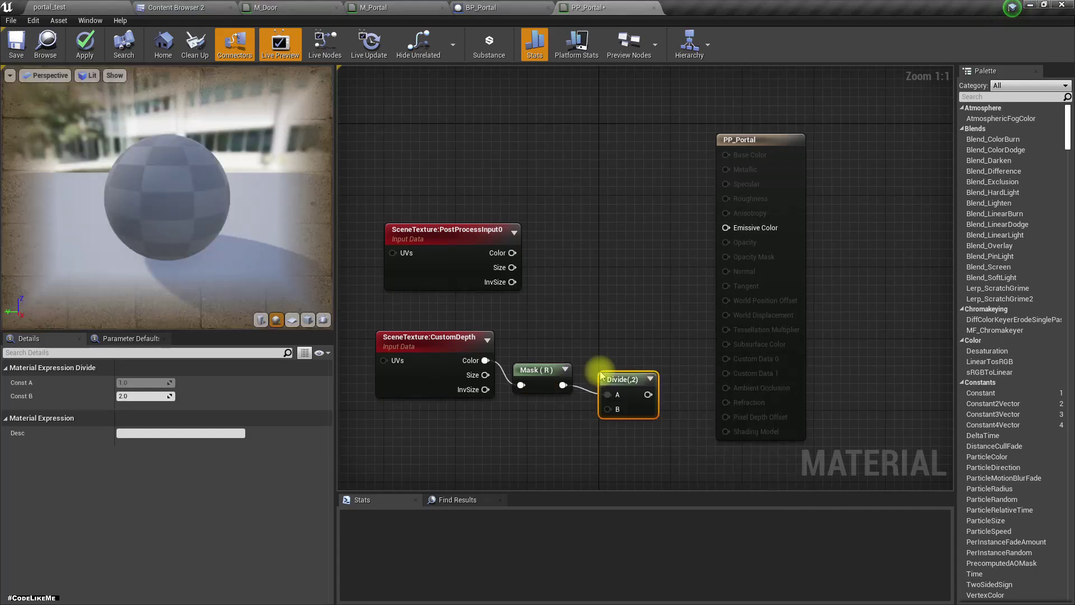
{"action": "left_click", "coordinate": [144, 397]}
{"action": "type", "text": "10000"}
{"action": "key", "text": "Return"}
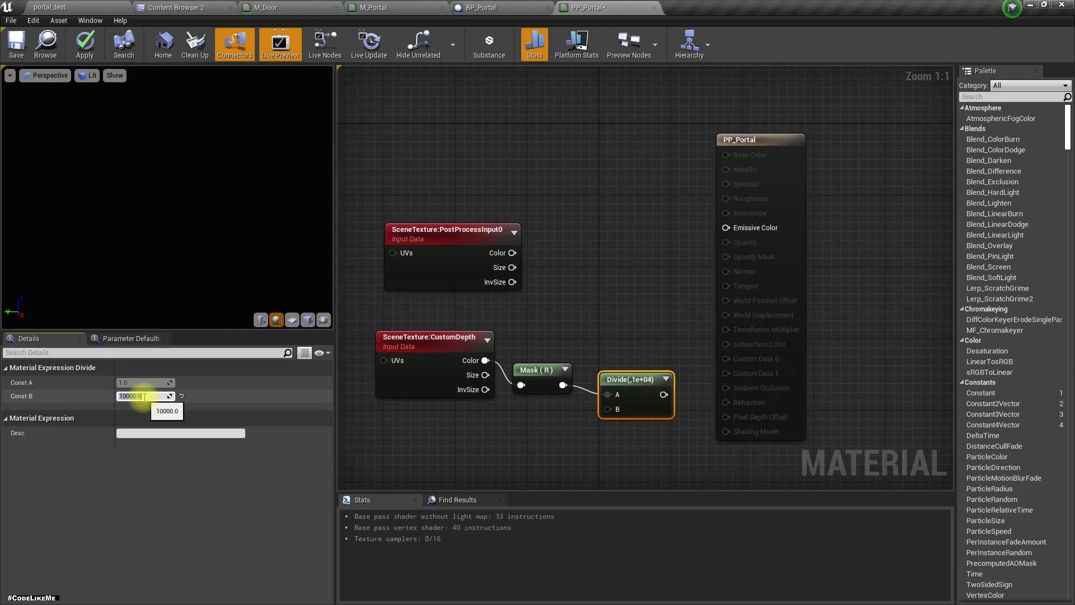
{"action": "left_click_drag", "start_coordinate": [637, 396], "coordinate": [619, 381]}
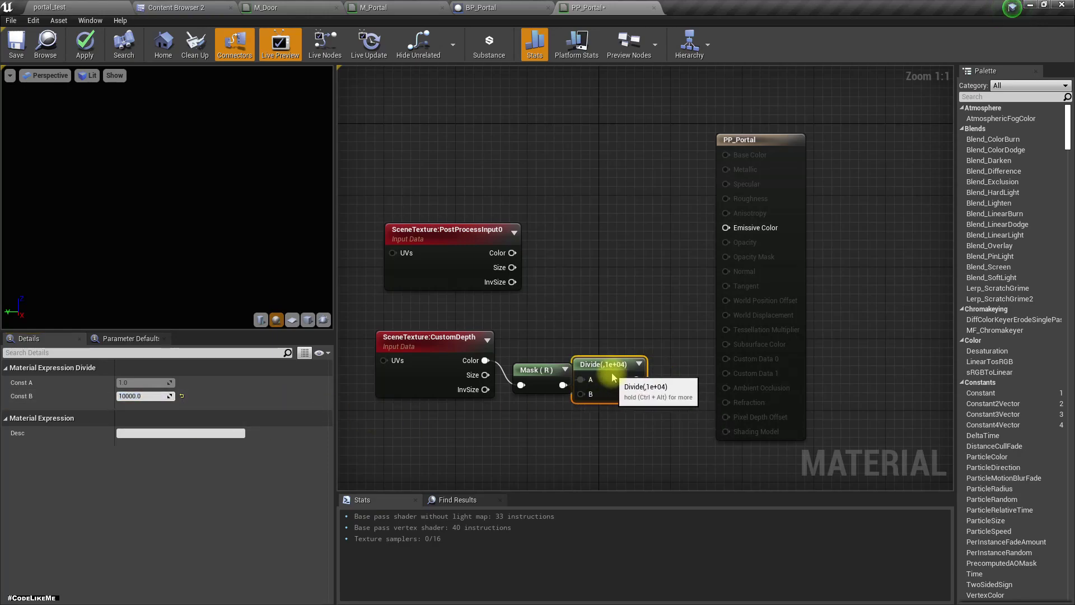
- Shift the CustomDepth chain aside, add a Clamp node after Divide and connect its output to Emissive Color
{"action": "left_click_drag", "start_coordinate": [602, 425], "coordinate": [387, 352]}
{"action": "right_click_drag", "start_coordinate": [456, 323], "coordinate": [458, 318]}
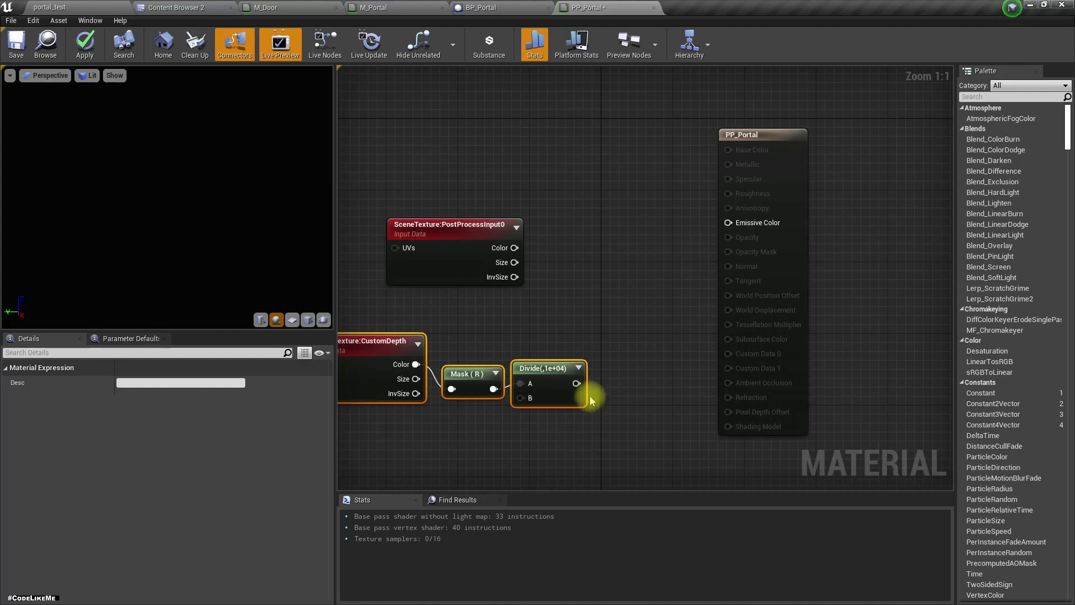
{"action": "left_click_drag", "start_coordinate": [611, 381], "coordinate": [613, 384]}
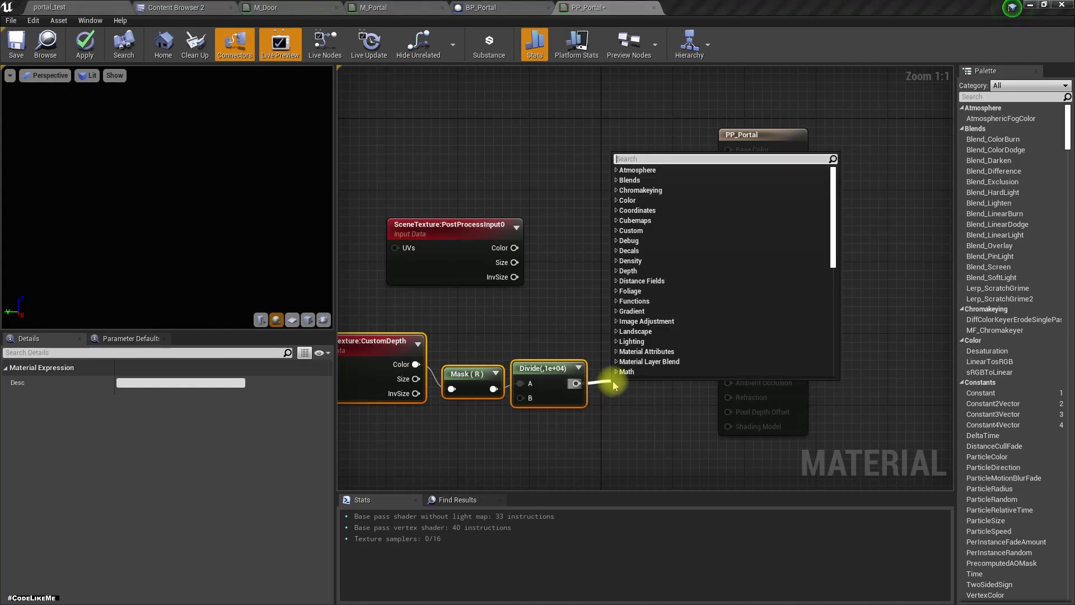
{"action": "type", "text": "clamp"}
{"action": "key", "text": "Return"}
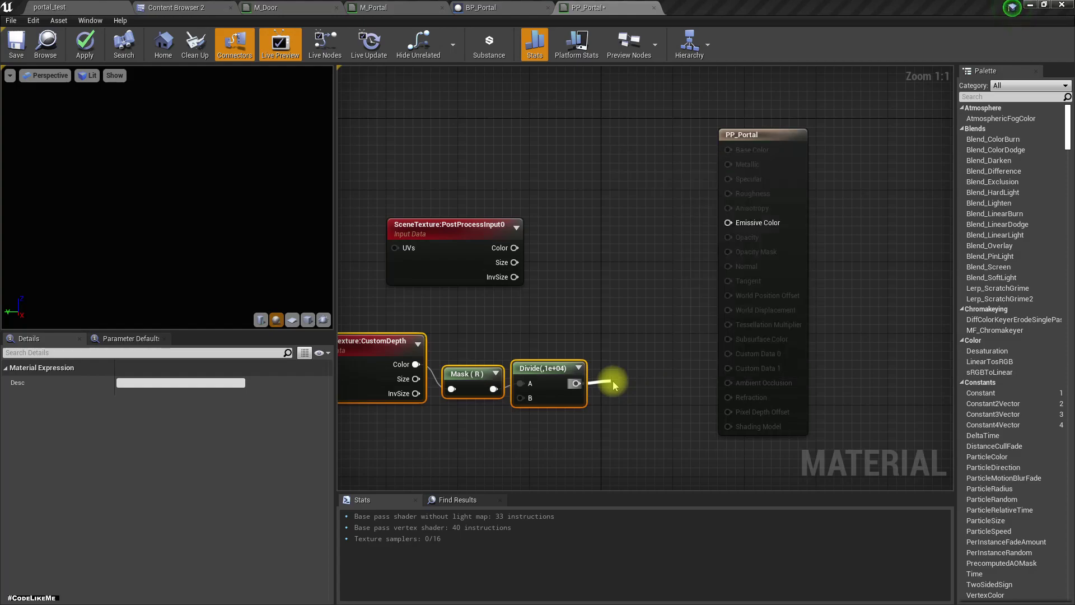
{"action": "left_click_drag", "start_coordinate": [706, 403], "coordinate": [728, 222]}
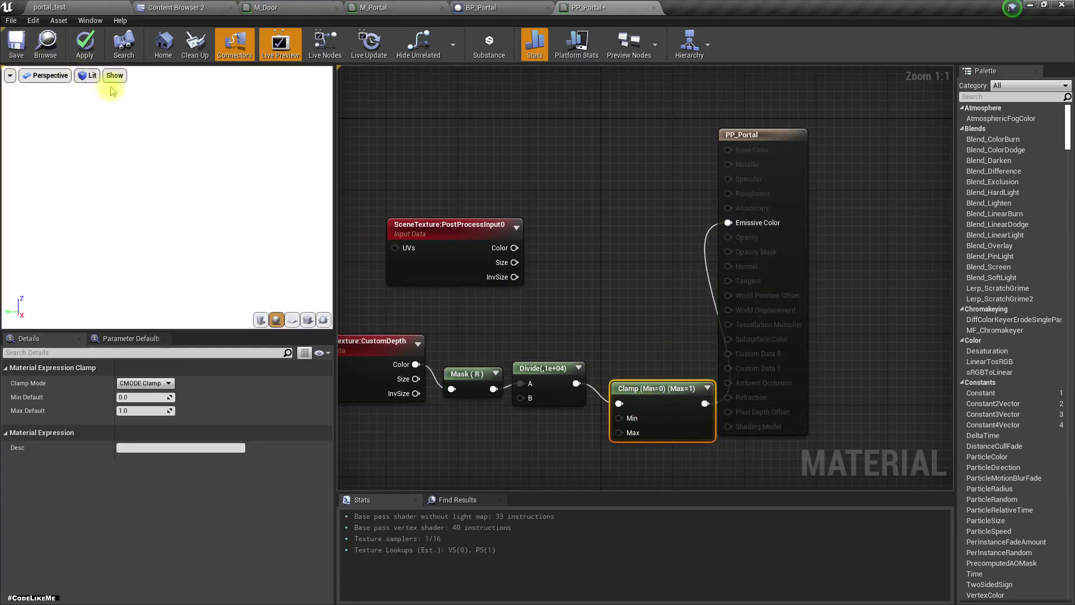
- Apply the PP_Portal changes and inspect the custom depth mask of the door plane in the portal_test level
{"action": "left_click", "coordinate": [92, 43]}
{"action": "left_click", "coordinate": [84, 7]}
{"action": "right_click_drag", "start_coordinate": [479, 281], "coordinate": [520, 283]}
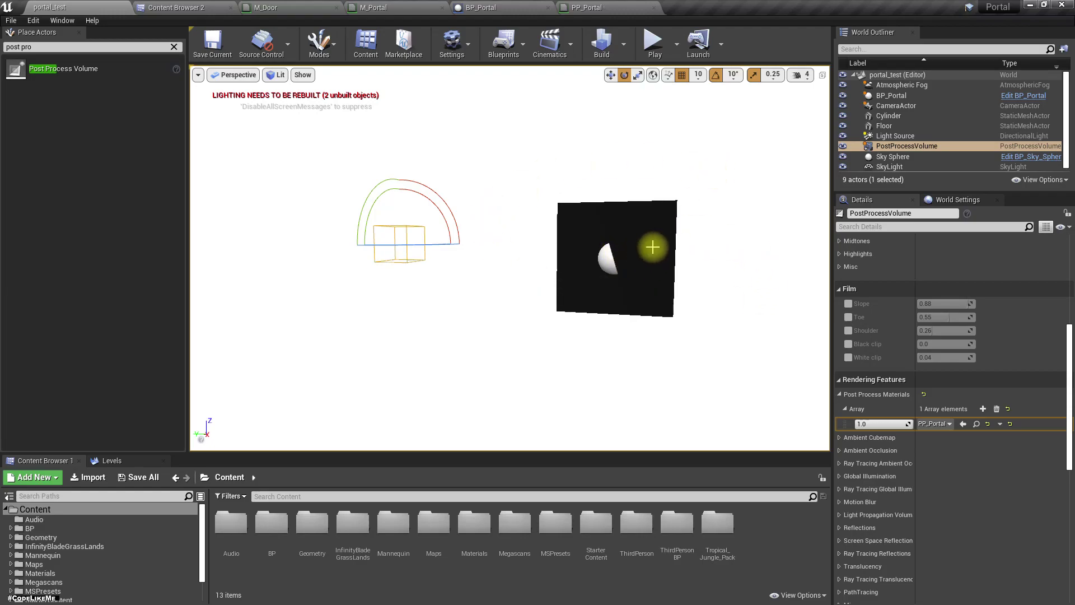
{"action": "left_click", "coordinate": [497, 7]}
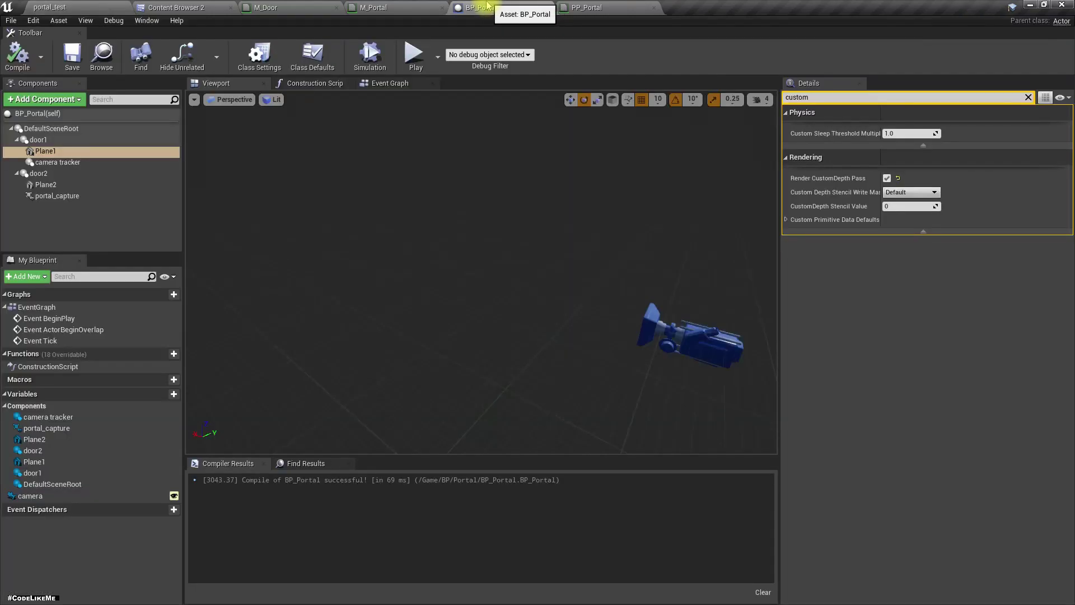
- Spread out the PP_Portal nodes and add the RT_portal render target as a Texture Sample above the PostProcessInput0 node
{"action": "left_click", "coordinate": [595, 7]}
{"action": "left_click_drag", "start_coordinate": [789, 158], "coordinate": [912, 168]}
{"action": "right_click_drag", "start_coordinate": [537, 238], "coordinate": [673, 274]}
{"action": "left_click_drag", "start_coordinate": [582, 264], "coordinate": [492, 263]}
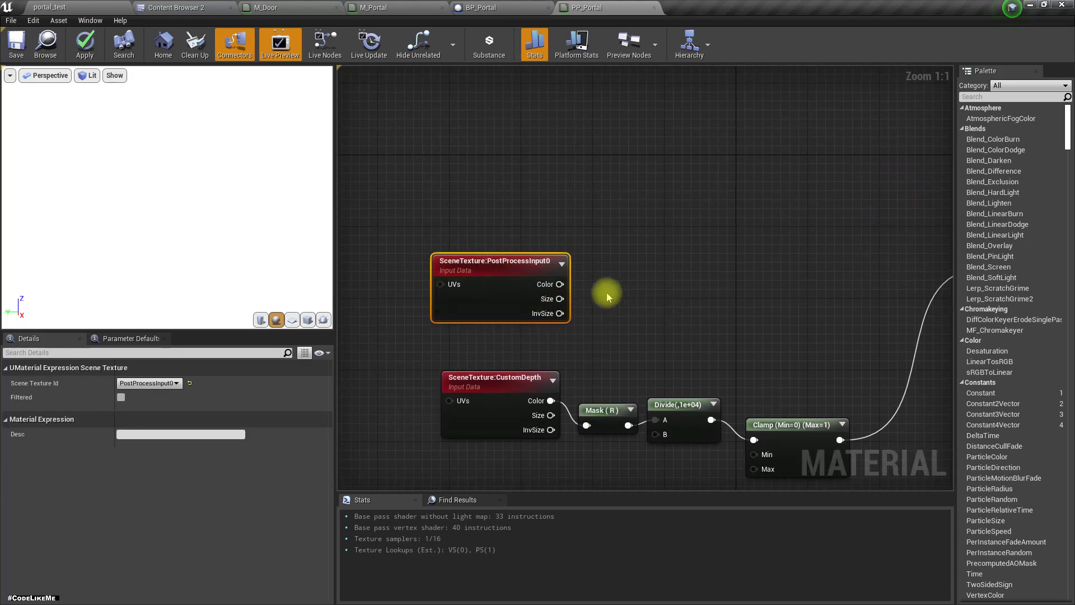
{"action": "left_click", "coordinate": [178, 8]}
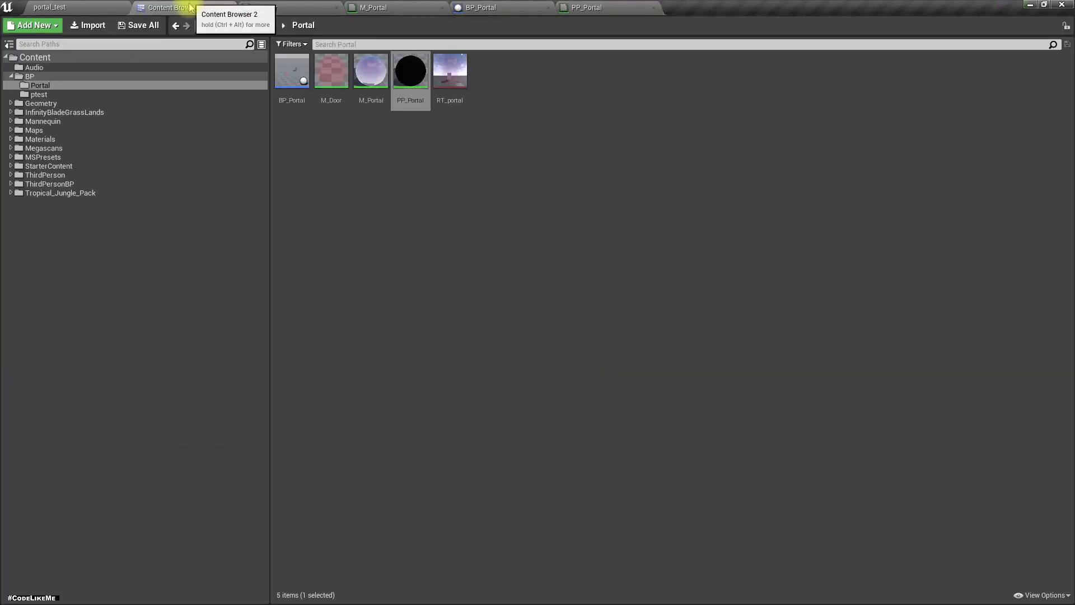
{"action": "left_click_drag", "start_coordinate": [446, 98], "coordinate": [429, 133]}
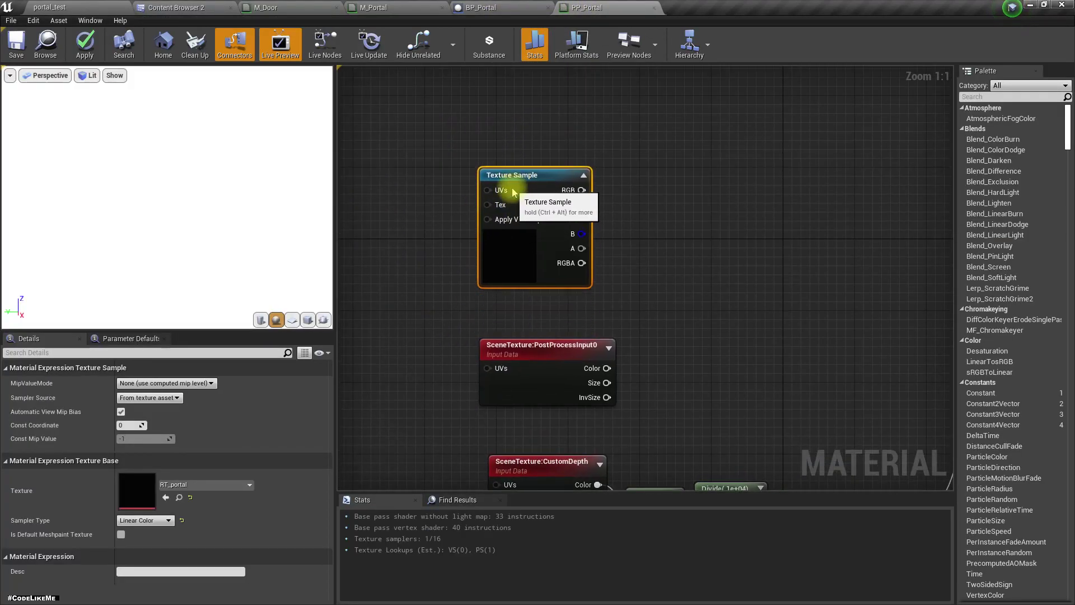
- Add a Lerp node fed by the RT_portal Texture Sample's RGB output into its A input
{"action": "right_click_drag", "start_coordinate": [623, 286], "coordinate": [535, 298]}
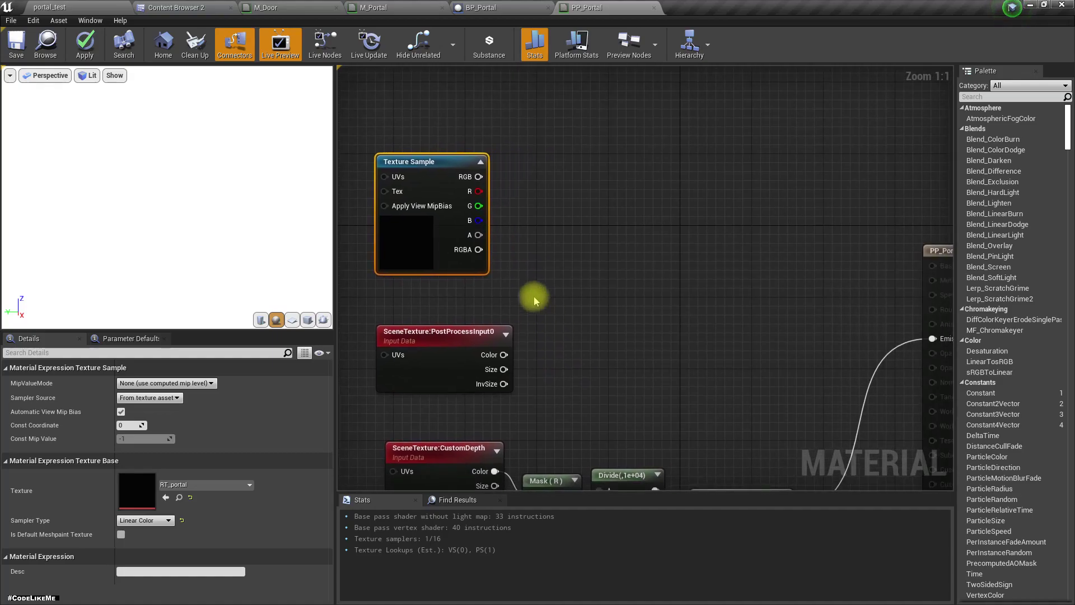
{"action": "right_click_drag", "start_coordinate": [591, 348], "coordinate": [562, 347]}
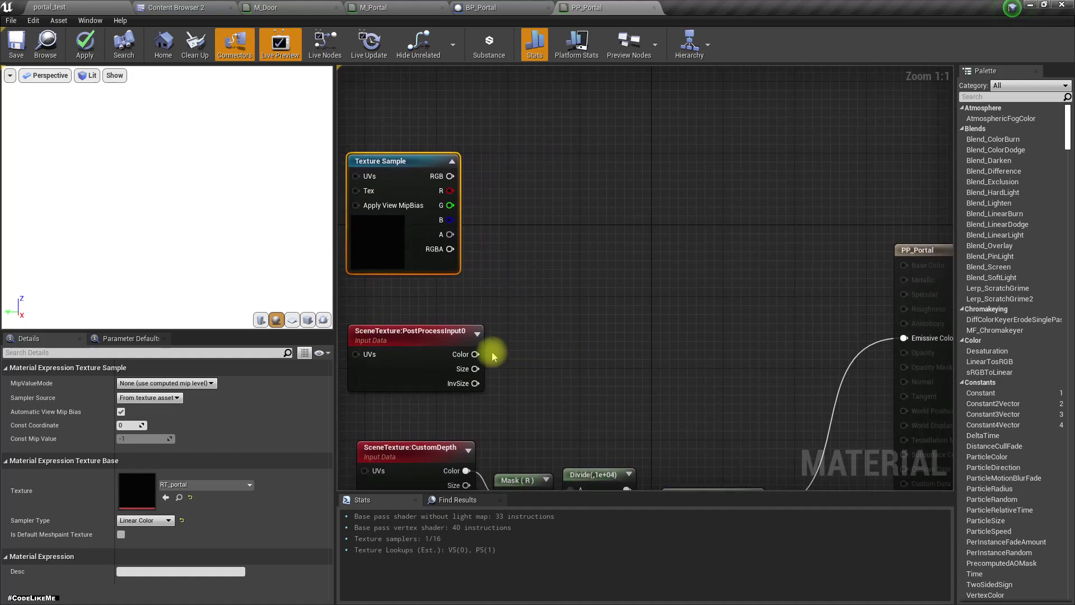
{"action": "left_click_drag", "start_coordinate": [450, 176], "coordinate": [578, 272]}
{"action": "type", "text": "lerp"}
{"action": "key", "text": "Return"}
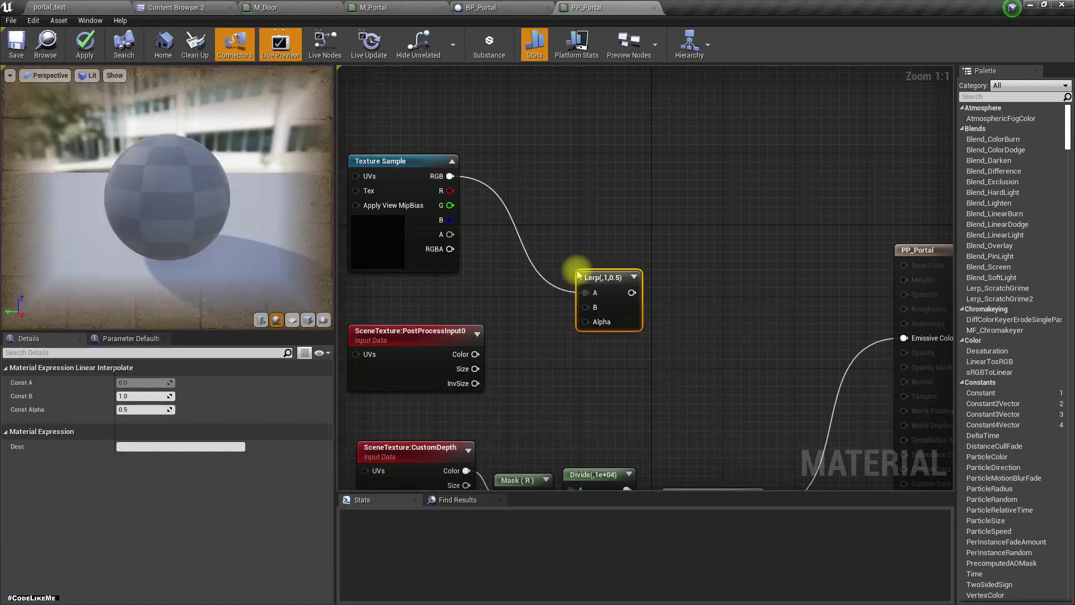
- Connect the Clamp output to the Lerp's Alpha and PostProcessInput0's Color to its B input, and reposition the Lerp node
{"action": "right_click_drag", "start_coordinate": [588, 284], "coordinate": [573, 243]}
{"action": "left_click_drag", "start_coordinate": [740, 470], "coordinate": [659, 254]}
{"action": "left_click", "coordinate": [597, 263]}
{"action": "left_click_drag", "start_coordinate": [587, 237], "coordinate": [645, 243]}
{"action": "right_click_drag", "start_coordinate": [538, 346], "coordinate": [560, 353]}
{"action": "left_click_drag", "start_coordinate": [483, 320], "coordinate": [650, 273]}
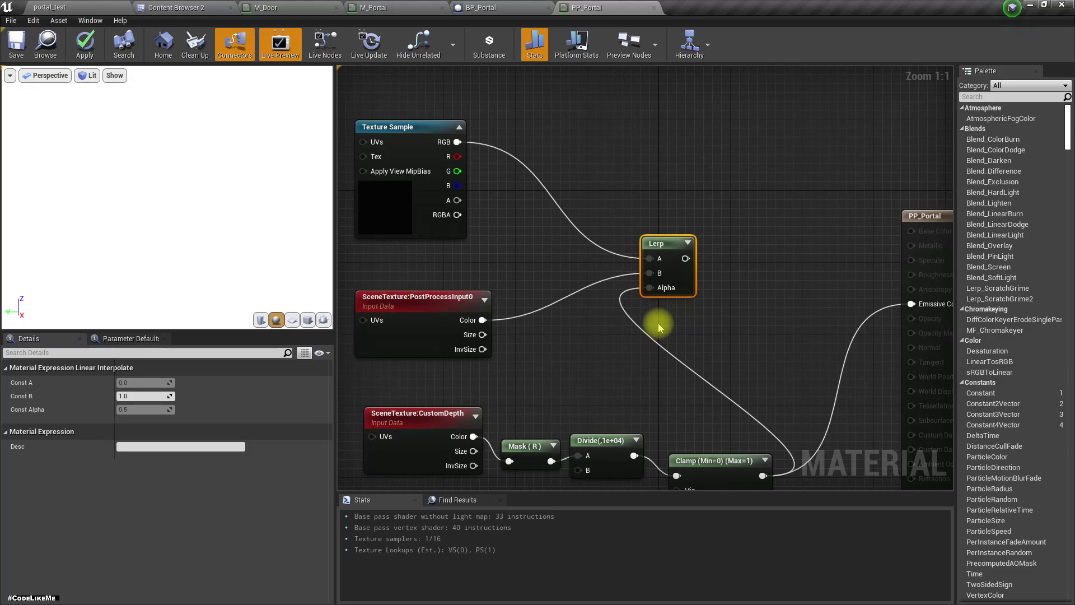
- Connect the Lerp output to the PP_Portal material's Emissive Color
{"action": "right_click_drag", "start_coordinate": [731, 270], "coordinate": [638, 283]}
{"action": "left_click_drag", "start_coordinate": [596, 272], "coordinate": [822, 317]}
{"action": "right_click_drag", "start_coordinate": [567, 375], "coordinate": [705, 381]}
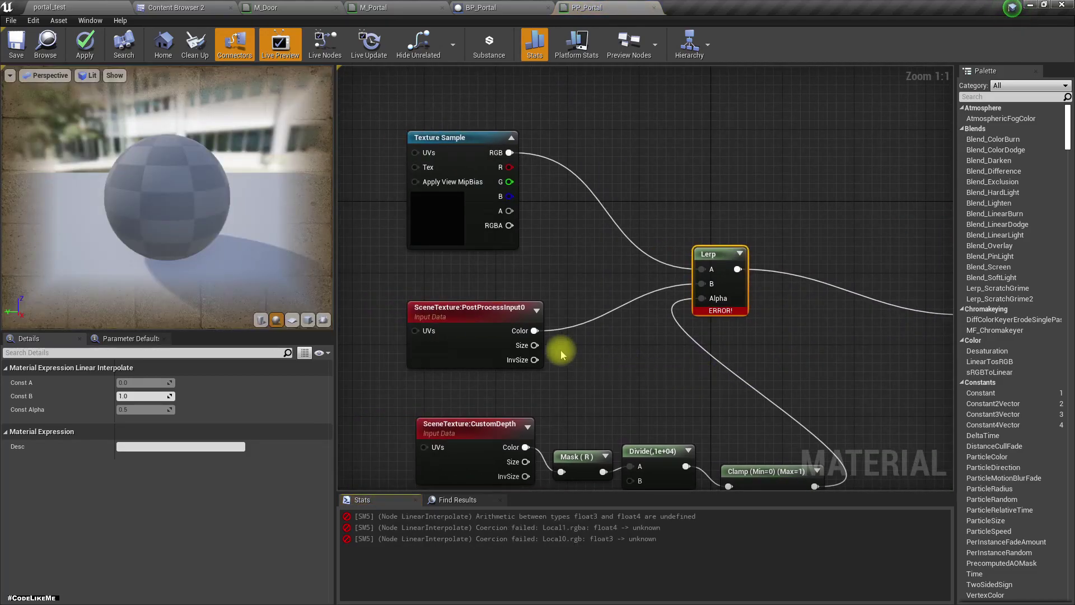
- Insert a Component Mask with R, G and B enabled between PostProcessInput0's Color and the Lerp's B input
{"action": "left_click_drag", "start_coordinate": [535, 330], "coordinate": [584, 336]}
{"action": "type", "text": "c"}
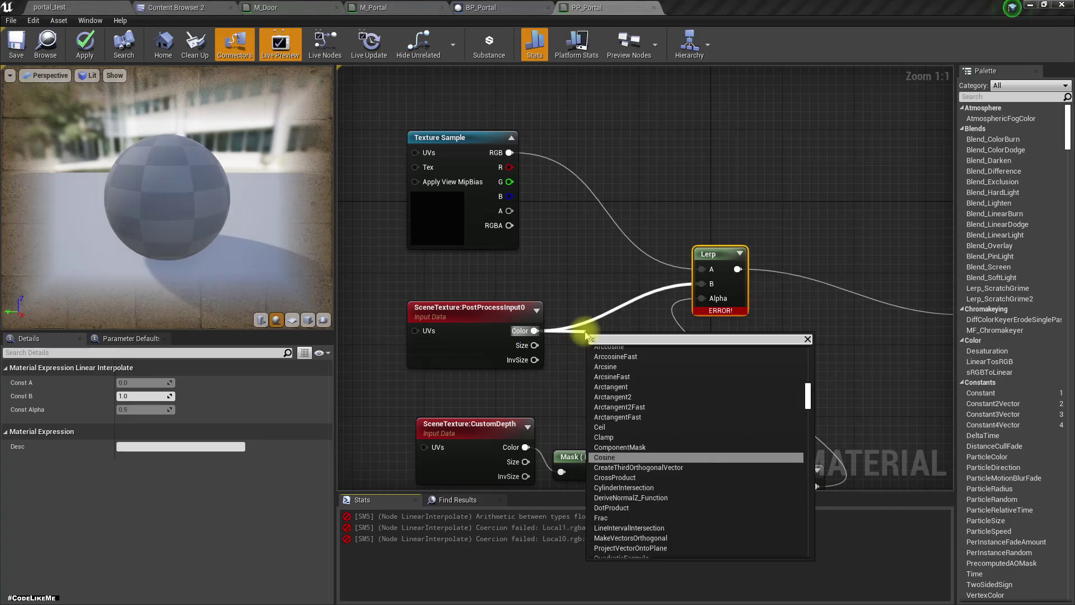
{"action": "type", "text": "ompon"}
{"action": "key", "text": "Return"}
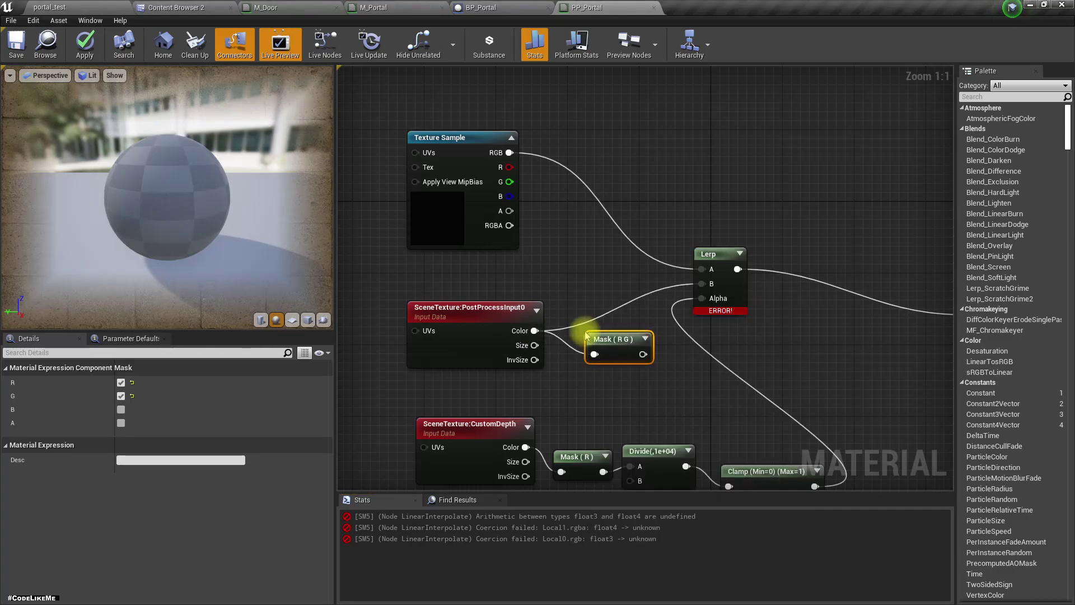
{"action": "left_click", "coordinate": [121, 409]}
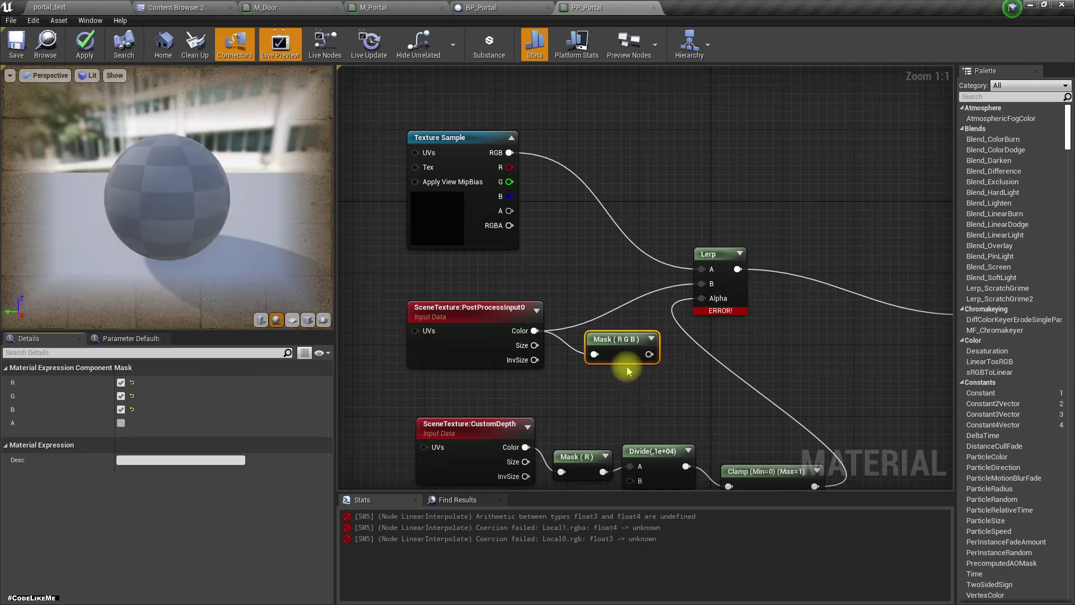
{"action": "left_click_drag", "start_coordinate": [650, 354], "coordinate": [701, 286]}
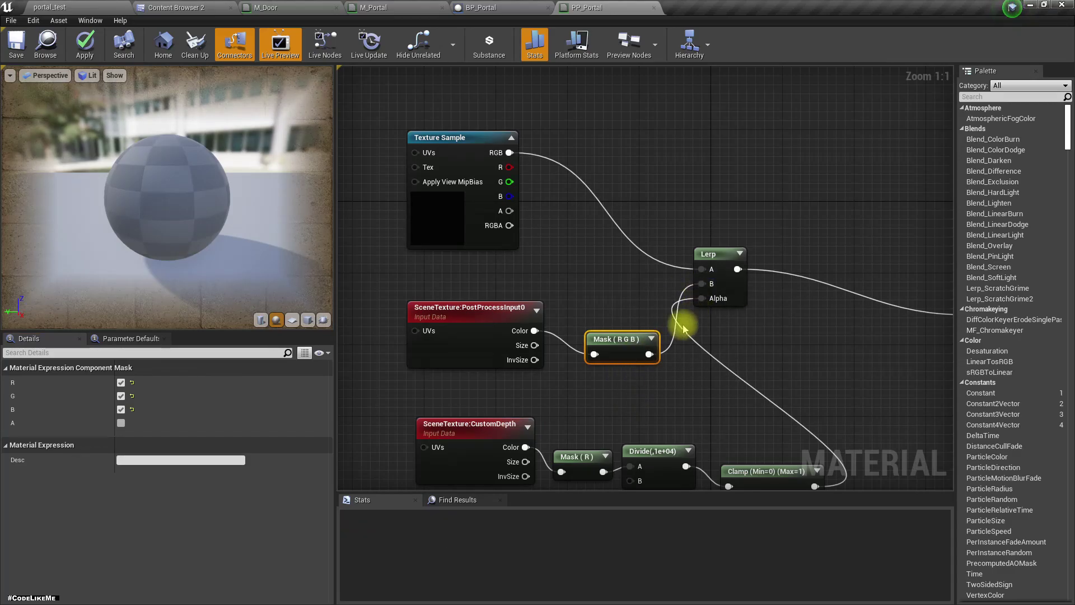
{"action": "left_click_drag", "start_coordinate": [627, 339], "coordinate": [618, 317]}
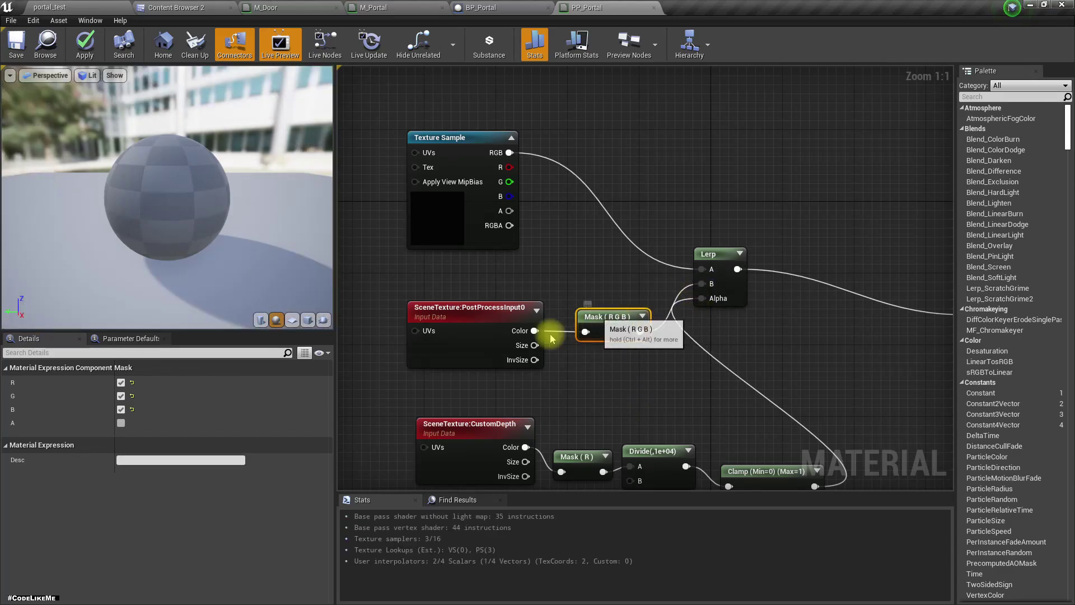
- Apply the PP_Portal changes and inspect the door plane in the portal_test level
{"action": "left_click", "coordinate": [84, 45]}
{"action": "left_click", "coordinate": [75, 6]}
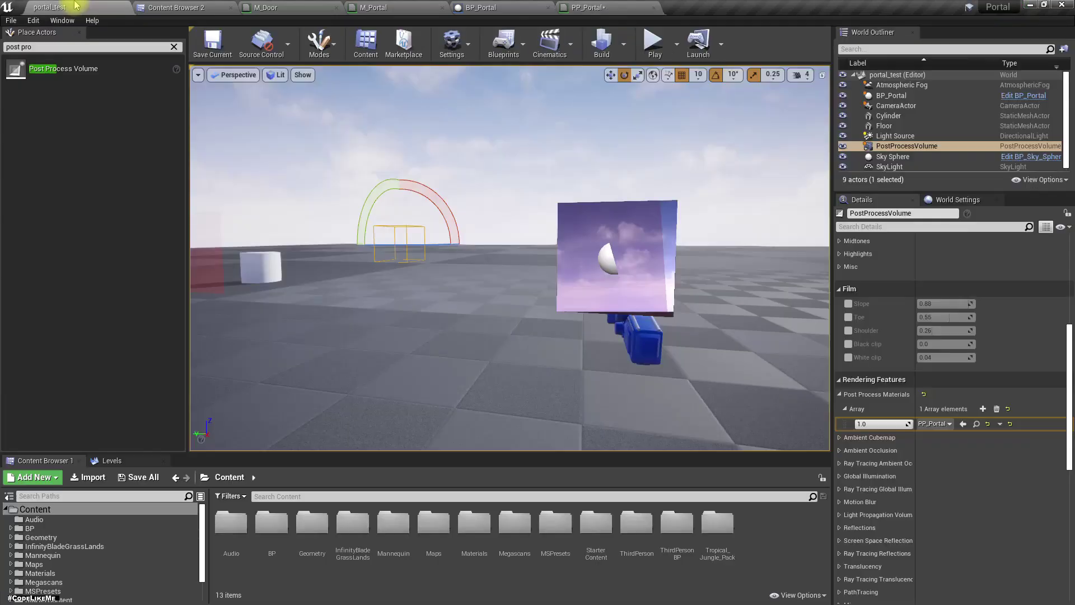
{"action": "right_click_drag", "start_coordinate": [450, 296], "coordinate": [400, 306]}
{"action": "middle_click_drag", "start_coordinate": [449, 296], "coordinate": [521, 318]}
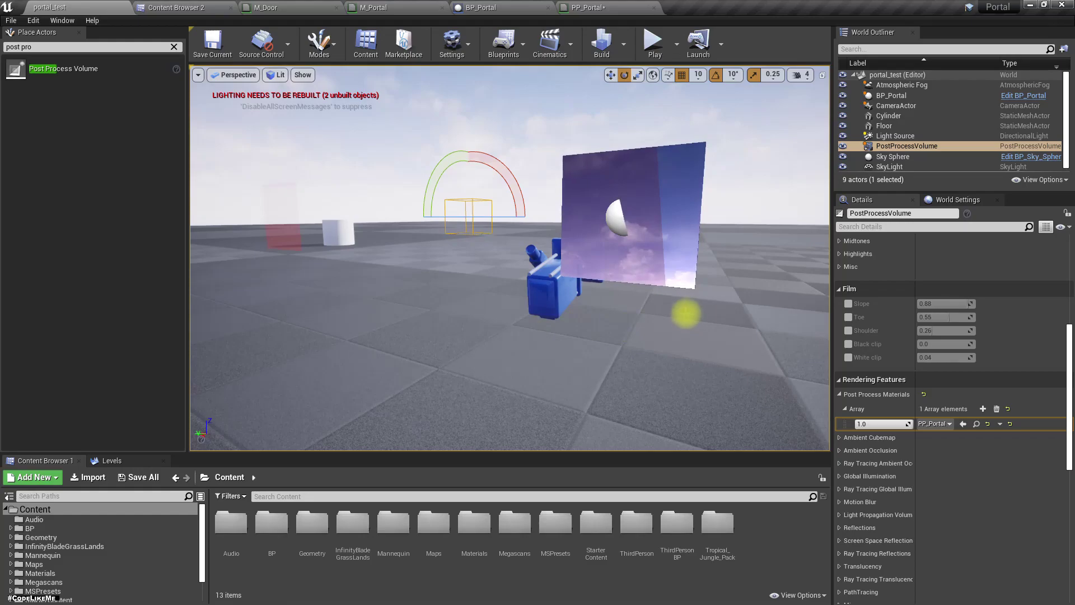
{"action": "scroll", "coordinate": [678, 311], "scroll_direction": "up", "scroll_amount": 3}
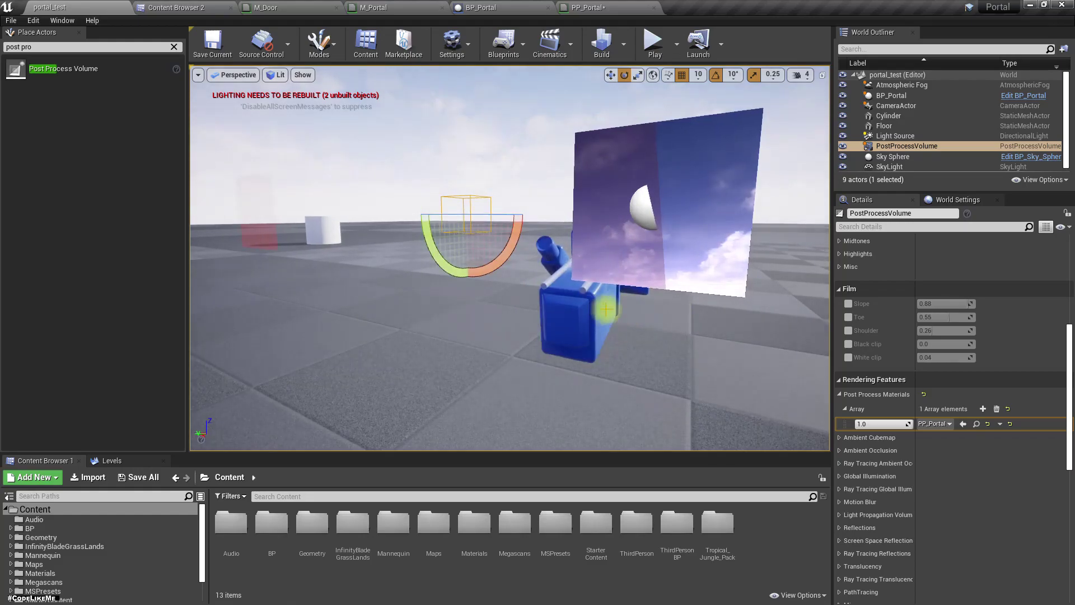
{"action": "right_click_drag", "start_coordinate": [515, 271], "coordinate": [526, 272]}
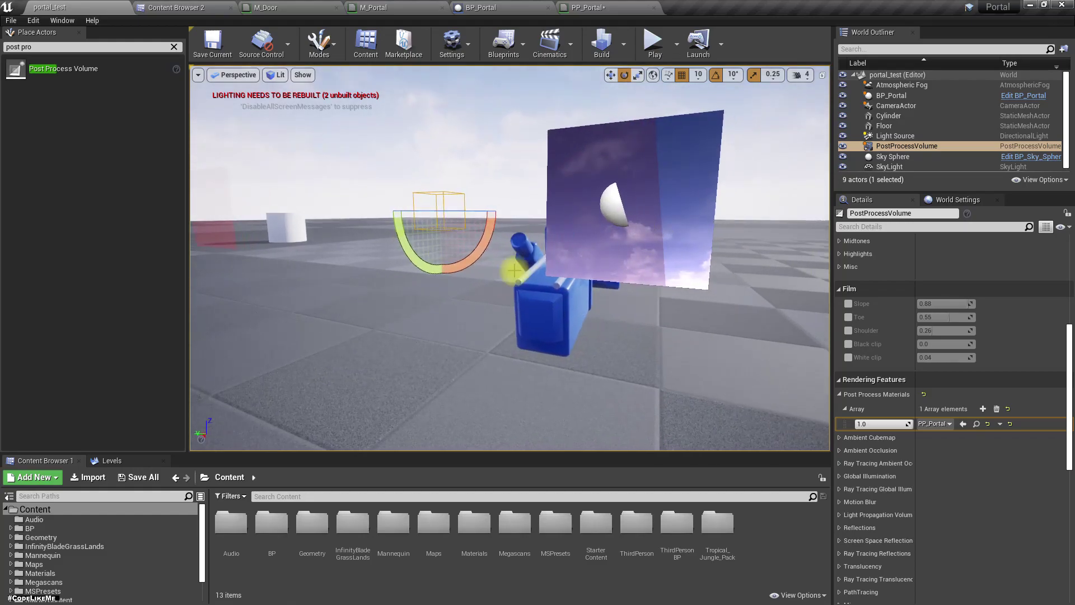
- Examine the image on the door plane from several angles, with and without game view
{"action": "key", "text": "g"}
{"action": "right_click_drag", "start_coordinate": [635, 285], "coordinate": [561, 164]}
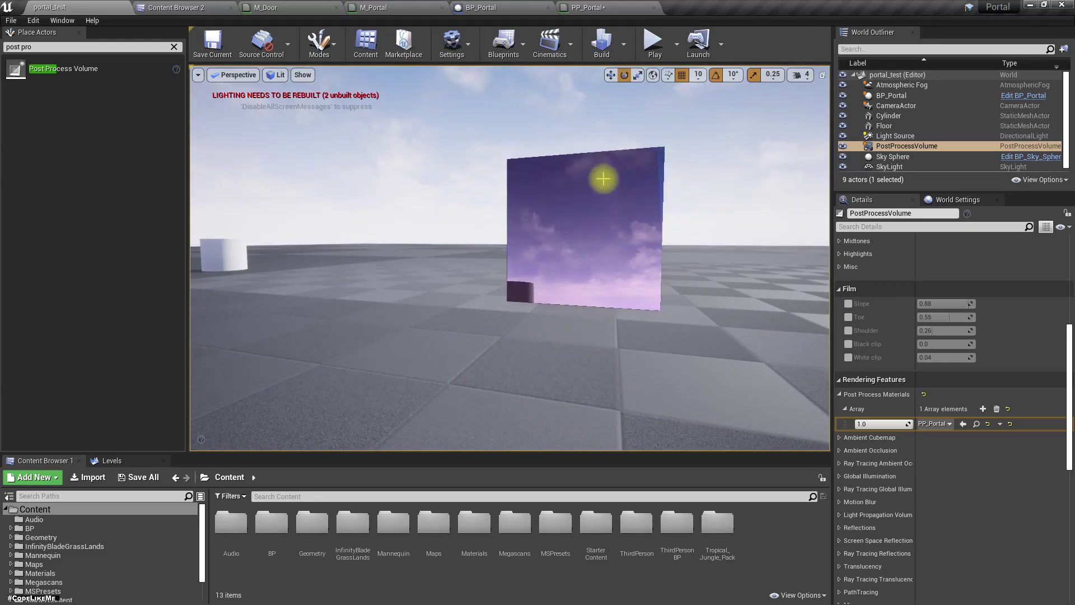
{"action": "right_click_drag", "start_coordinate": [619, 303], "coordinate": [622, 294]}
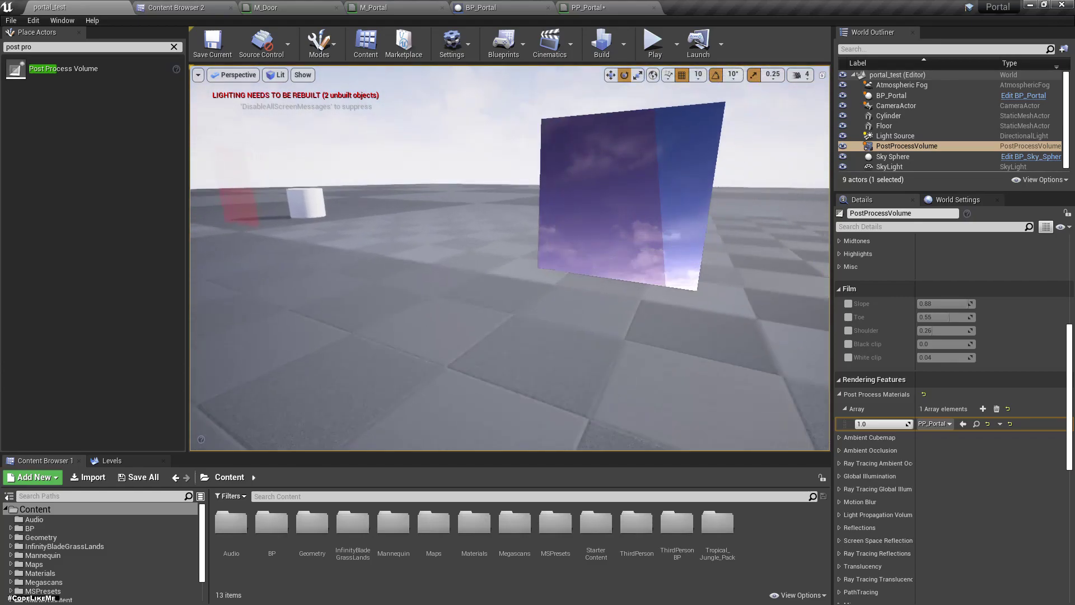
{"action": "right_click_drag", "start_coordinate": [564, 250], "coordinate": [547, 247]}
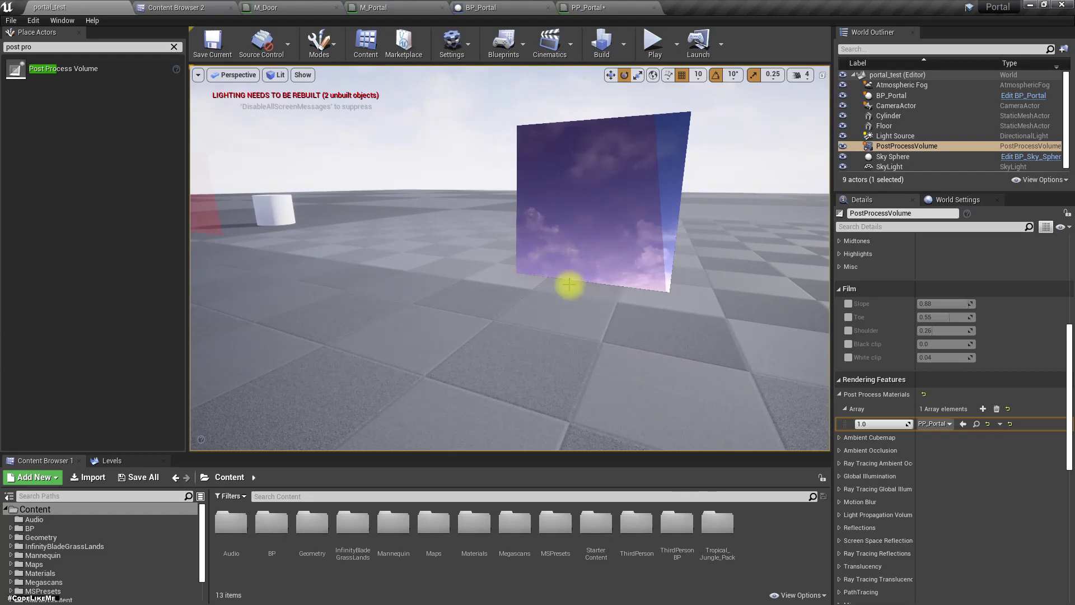
{"action": "right_click_drag", "start_coordinate": [569, 284], "coordinate": [507, 283]}
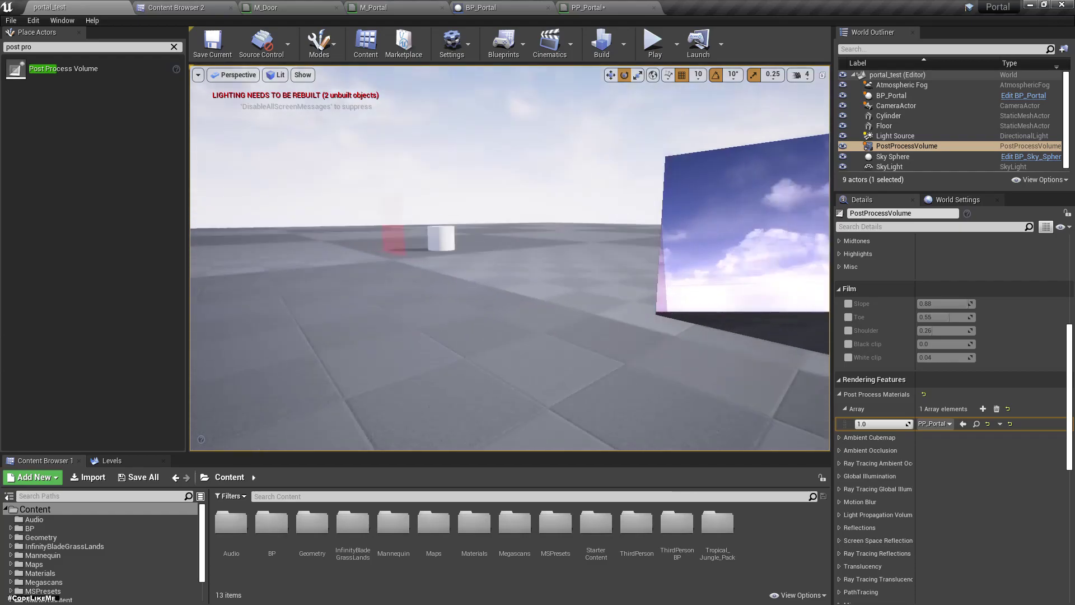
{"action": "key", "text": "g"}
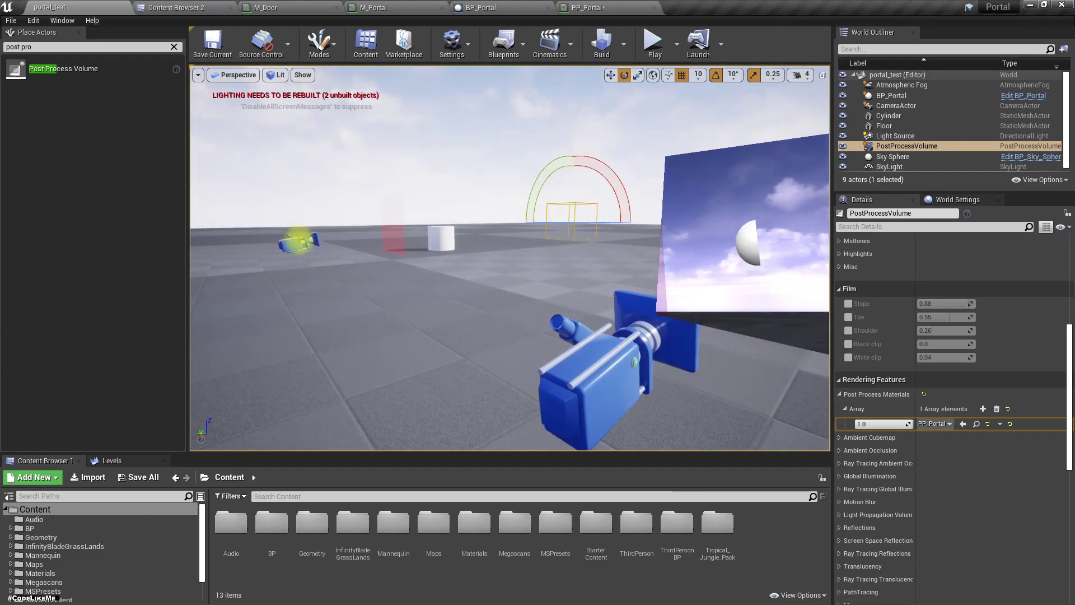
{"action": "right_click_drag", "start_coordinate": [319, 260], "coordinate": [378, 260]}
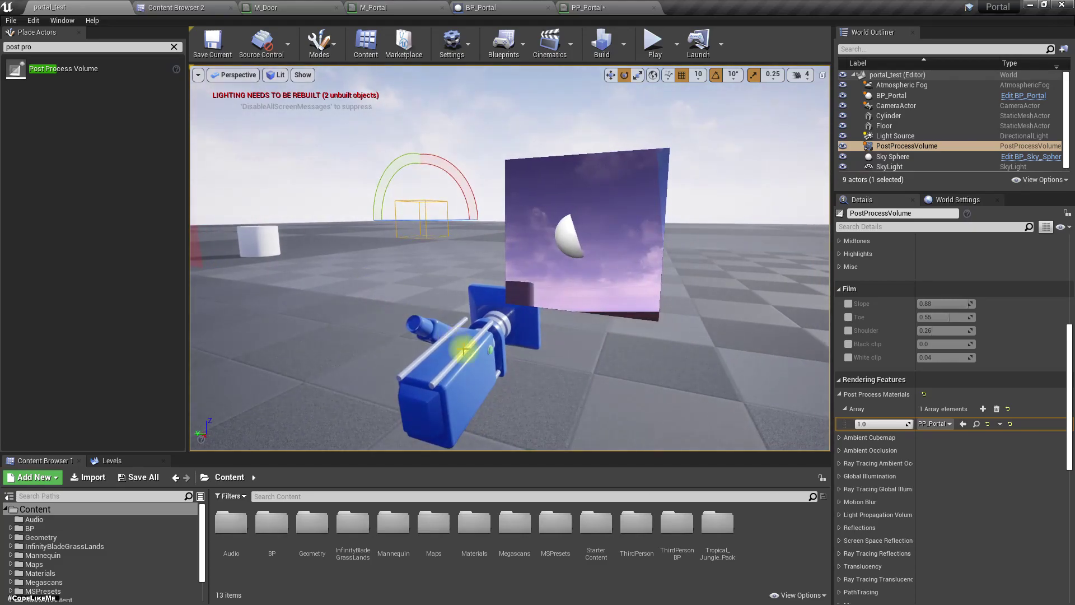
{"action": "mouse_move", "coordinate": [573, 364]}
{"action": "right_mouse_down"}
{"action": "mouse_move", "coordinate": [513, 364]}
{"action": "mouse_move", "coordinate": [541, 381]}
{"action": "mouse_move", "coordinate": [541, 401]}
{"action": "mouse_move", "coordinate": [503, 400]}
{"action": "mouse_move", "coordinate": [515, 382]}
{"action": "mouse_move", "coordinate": [580, 364]}
{"action": "right_mouse_up"}
{"action": "key", "text": "e"}
{"action": "key", "text": "d"}
{"action": "key", "text": "a"}
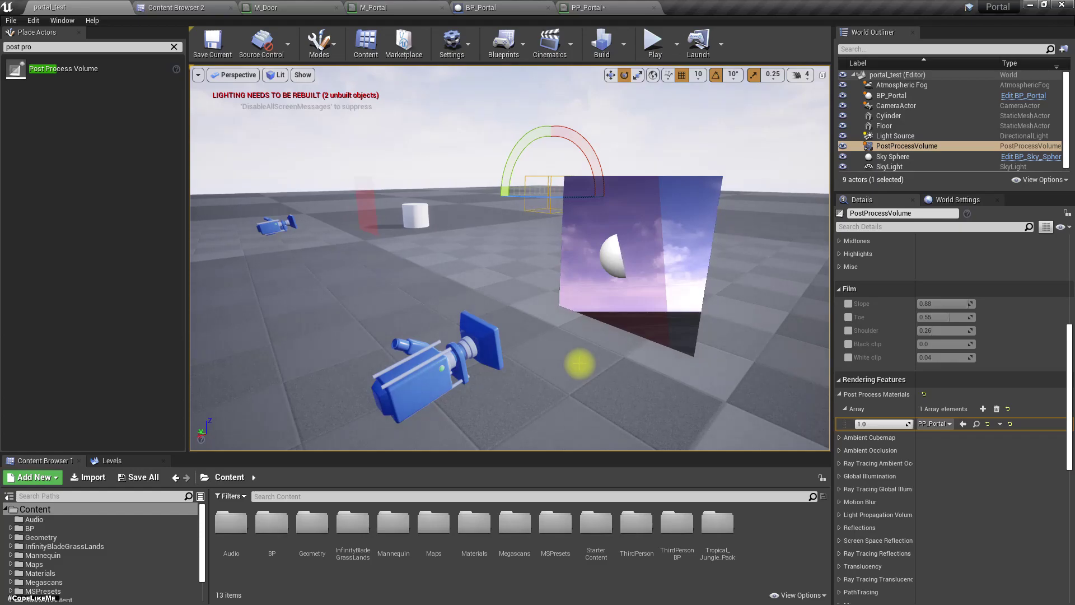
- Pilot the CameraActor to view the portal through it, visit the BP_Portal blueprint, and stop piloting
{"action": "left_click", "coordinate": [236, 76]}
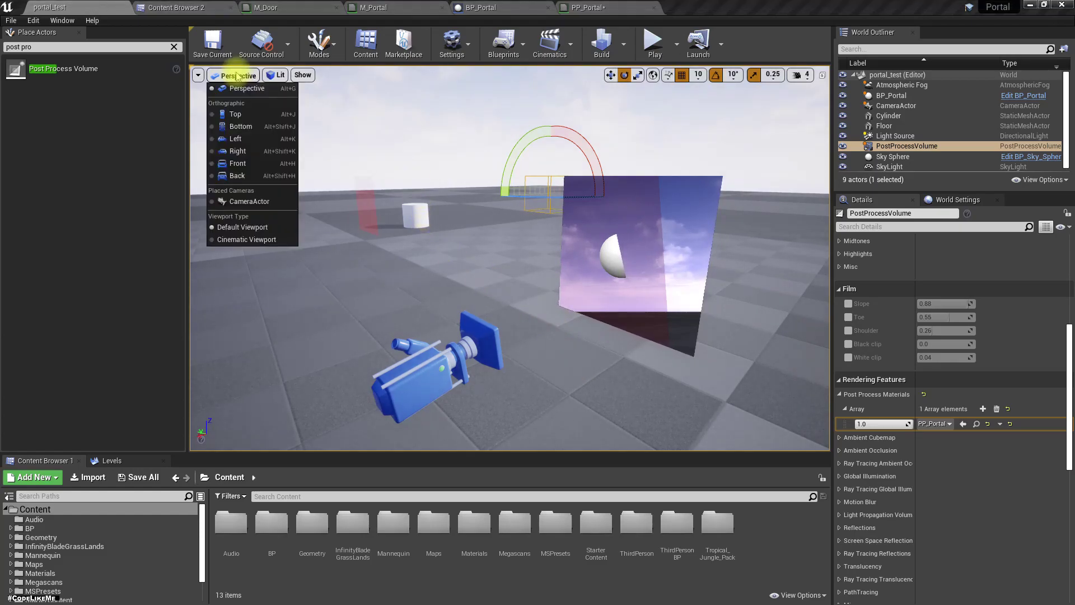
{"action": "left_click", "coordinate": [246, 202]}
{"action": "right_click_drag", "start_coordinate": [379, 227], "coordinate": [427, 262]}
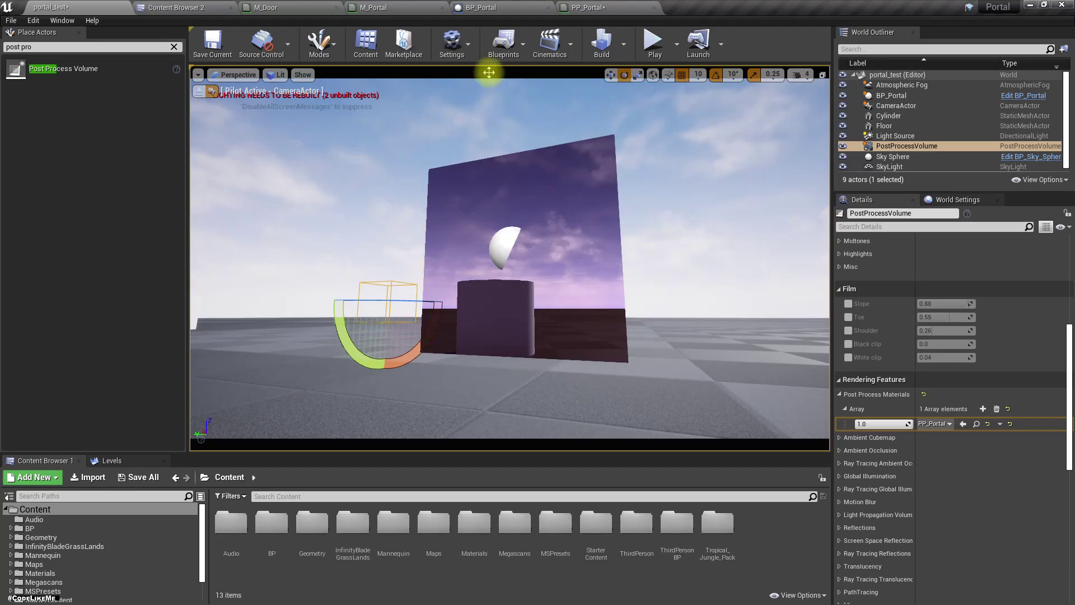
{"action": "left_click", "coordinate": [480, 7]}
{"action": "left_click", "coordinate": [84, 7]}
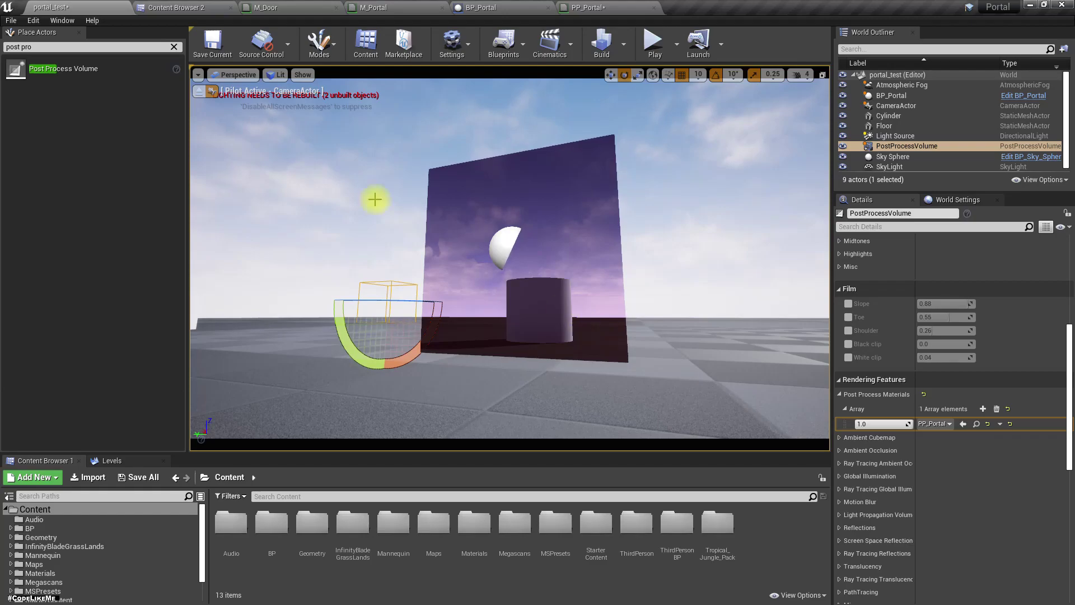
{"action": "left_click", "coordinate": [205, 92]}
- Fly around the level to examine how the two doors and their cameras are arranged
{"action": "right_click_drag", "start_coordinate": [513, 300], "coordinate": [446, 324]}
{"action": "key", "text": "a"}
{"action": "key", "text": "w"}
{"action": "key", "text": "a"}
{"action": "key", "text": "d"}
{"action": "key", "text": "w"}
{"action": "key", "text": "s"}
{"action": "key", "text": "a"}
{"action": "key", "text": "w"}
{"action": "key", "text": "d"}
{"action": "key", "text": "s"}
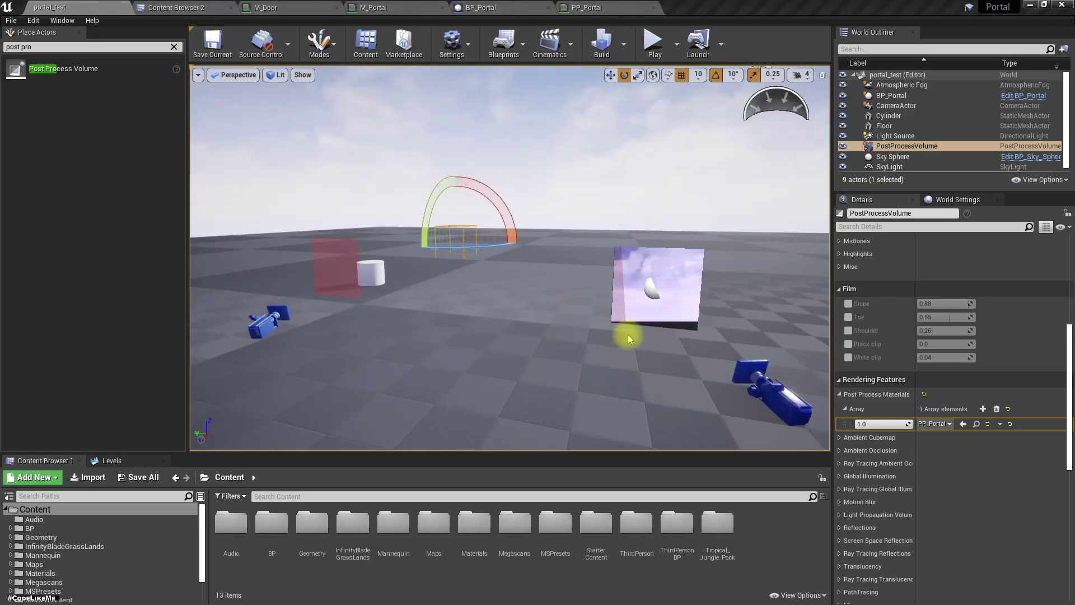
- Delete the Cylinder standing beside the red door2 plane
{"action": "key", "text": "d"}
{"action": "right_click_drag", "start_coordinate": [533, 323], "coordinate": [485, 381]}
{"action": "key", "text": "e"}
{"action": "key", "text": "a"}
{"action": "left_click", "coordinate": [446, 219]}
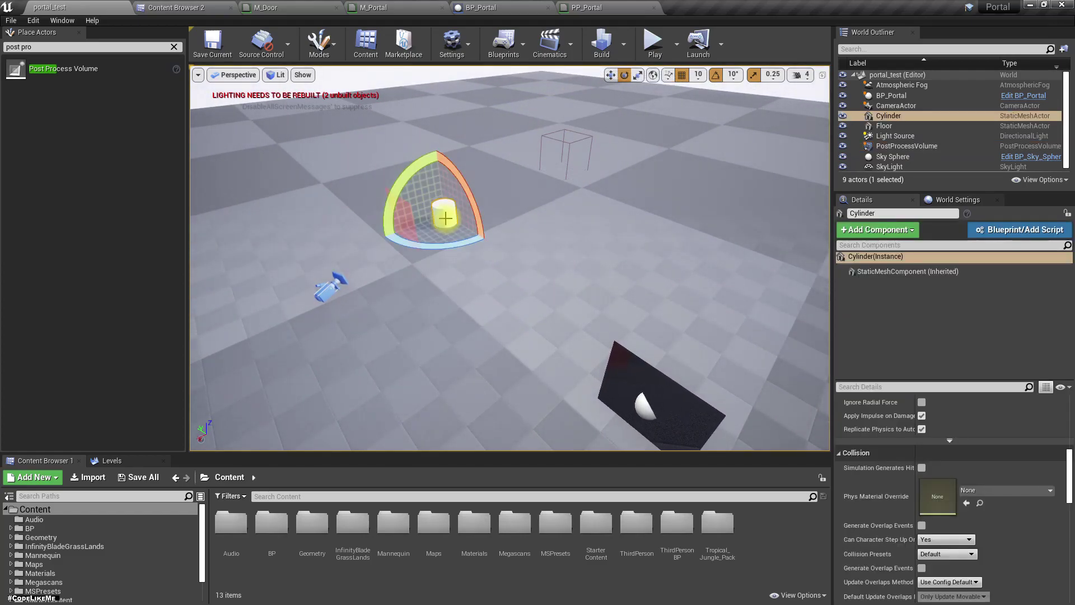
{"action": "key", "text": "Delete"}
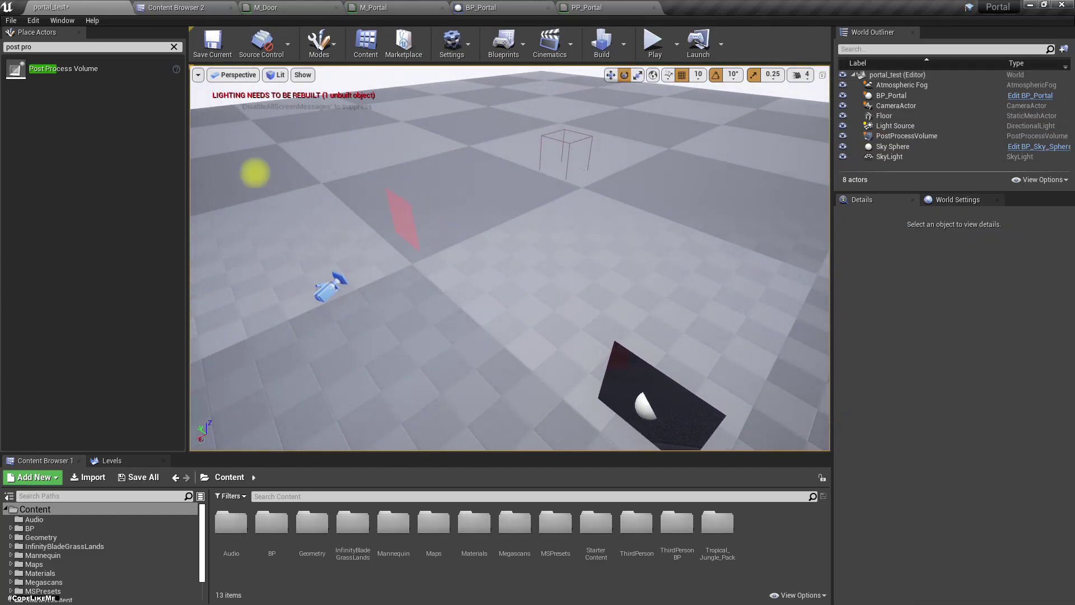
- Place a basic Cube near the door1 plane, reshape it and move it onto the plane's base
{"action": "left_click", "coordinate": [174, 46]}
{"action": "left_click_drag", "start_coordinate": [70, 207], "coordinate": [739, 387]}
{"action": "right_click_drag", "start_coordinate": [740, 386], "coordinate": [807, 395]}
{"action": "key", "text": "r"}
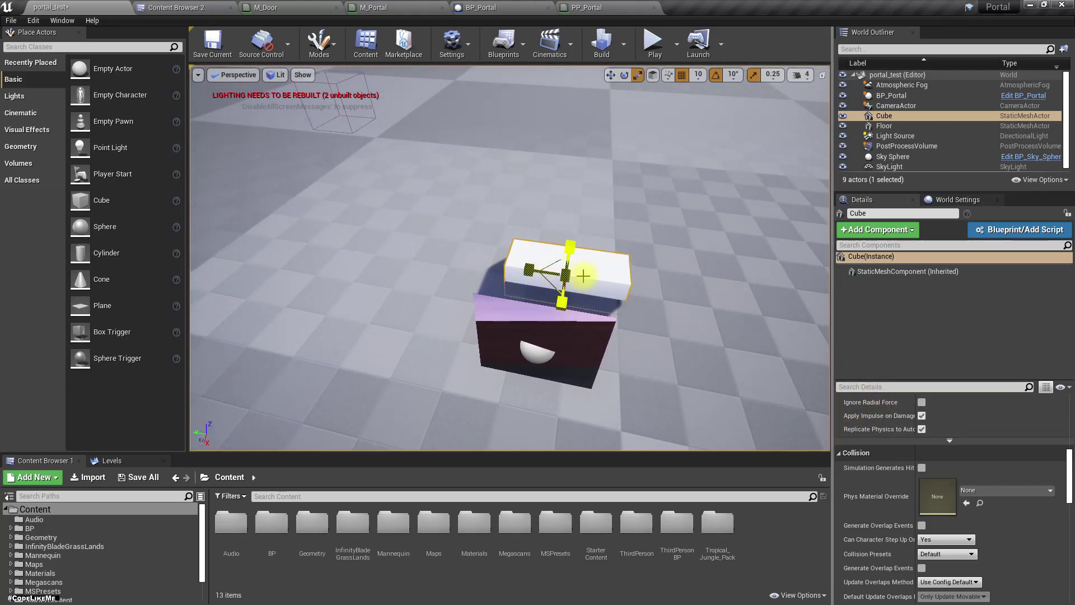
{"action": "left_click_drag", "start_coordinate": [567, 304], "coordinate": [550, 361]}
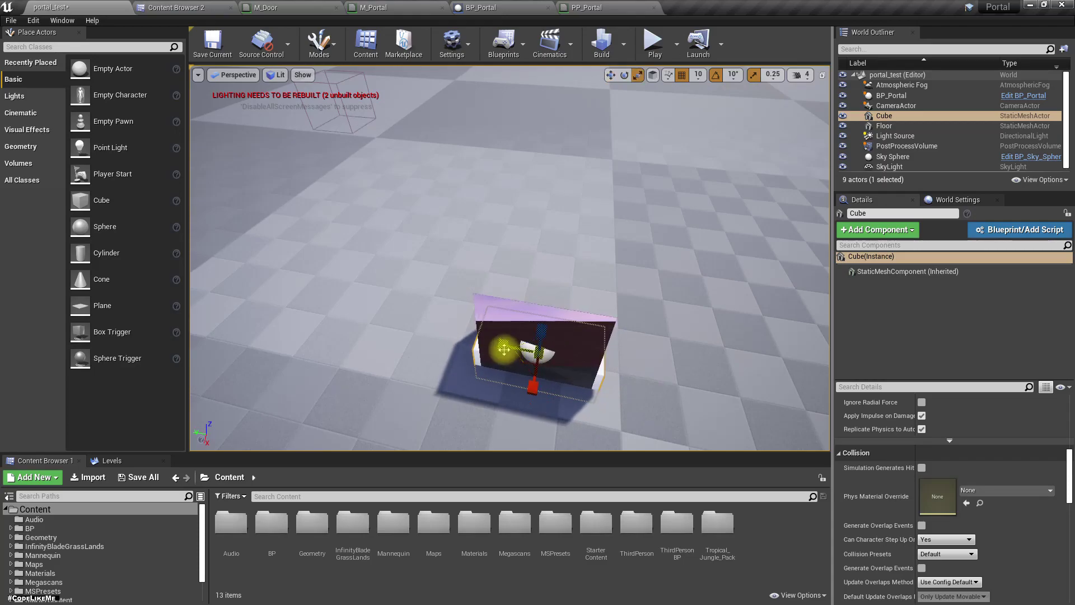
- Stretch the cube lengthwise through the door1 plane and shift it backwards so most of it lies behind the plane
{"action": "right_click_drag", "start_coordinate": [577, 413], "coordinate": [437, 339]}
{"action": "right_click_drag", "start_coordinate": [644, 415], "coordinate": [666, 415]}
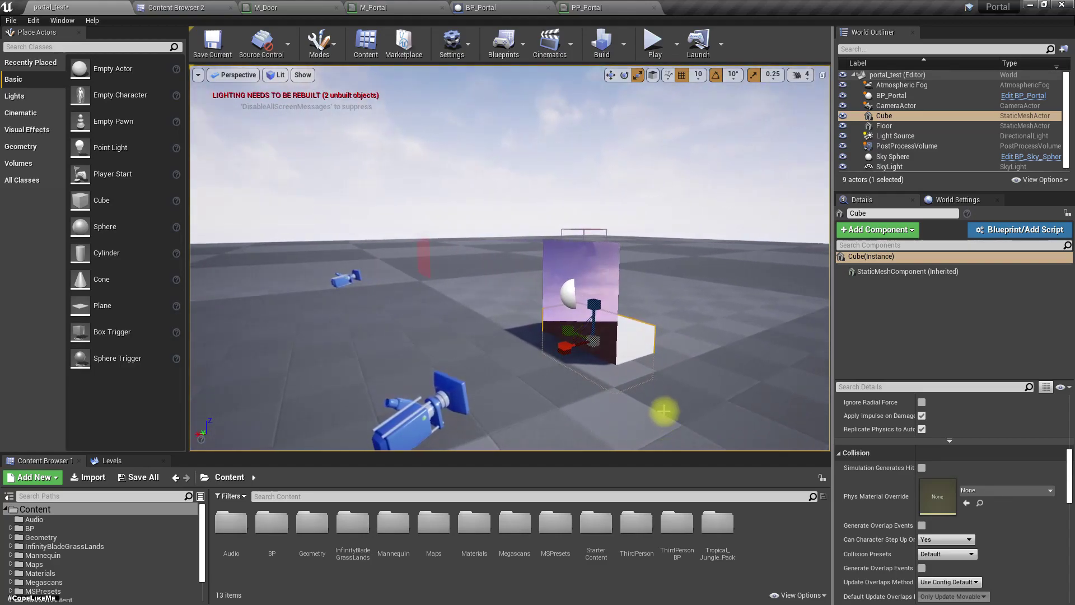
{"action": "left_click_drag", "start_coordinate": [565, 348], "coordinate": [527, 357]}
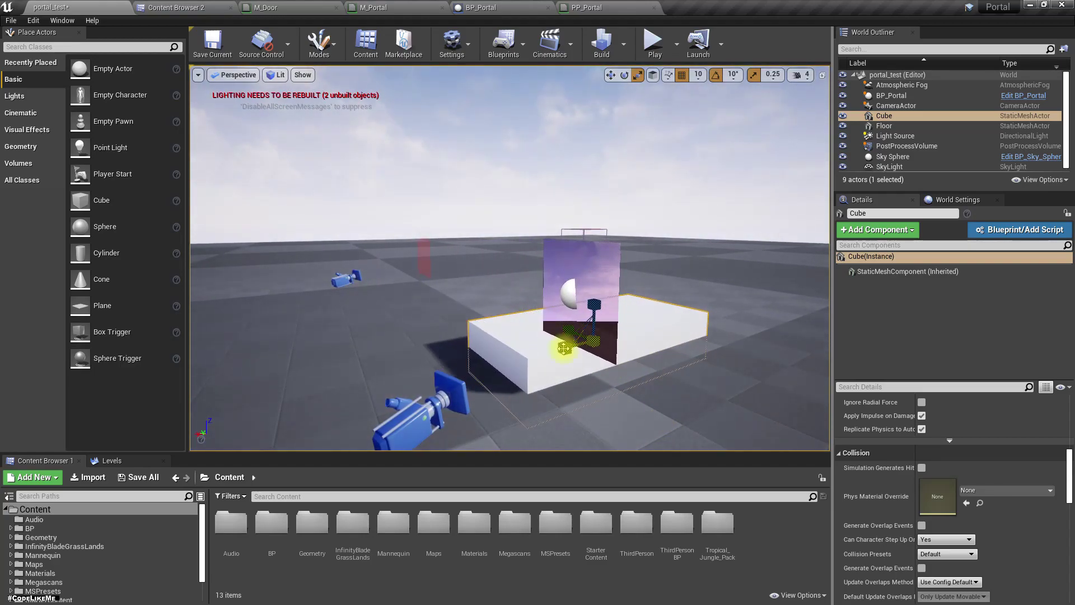
{"action": "right_click_drag", "start_coordinate": [506, 361], "coordinate": [533, 360]}
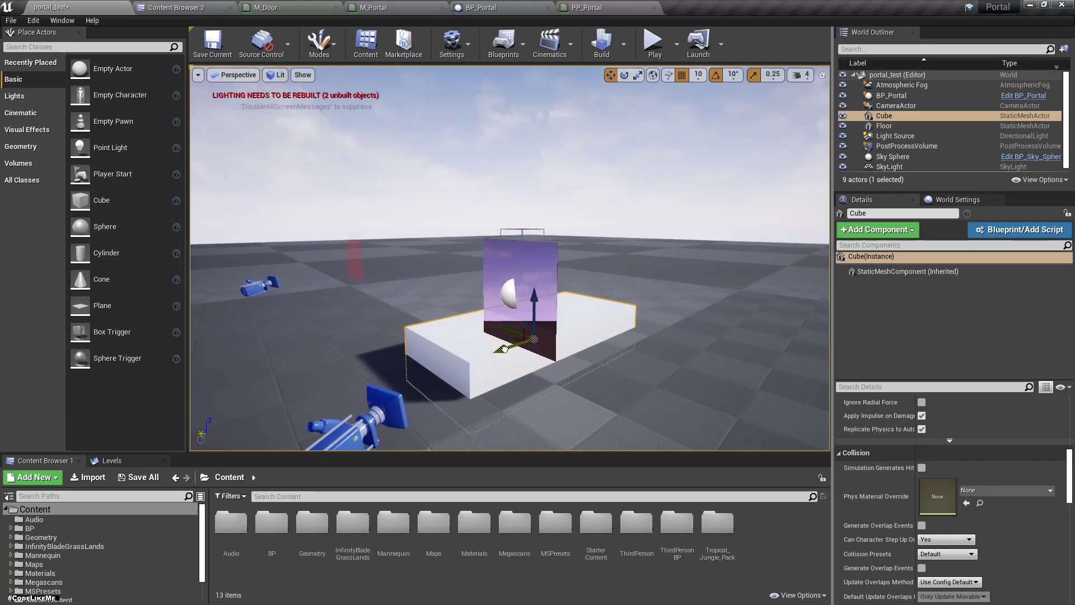
{"action": "left_click_drag", "start_coordinate": [502, 350], "coordinate": [529, 340]}
- Narrow the cube to match the width of the door1 plane
{"action": "key", "text": "a"}
{"action": "right_click_drag", "start_coordinate": [542, 337], "coordinate": [638, 362]}
{"action": "key", "text": "w"}
{"action": "key", "text": "q"}
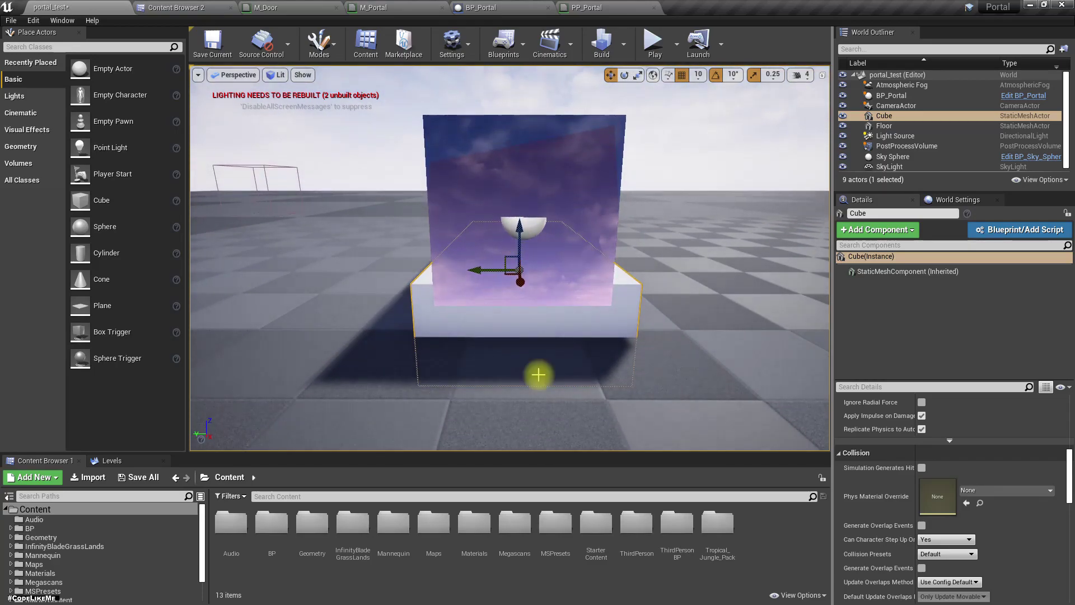
{"action": "left_click_drag", "start_coordinate": [484, 270], "coordinate": [496, 271]}
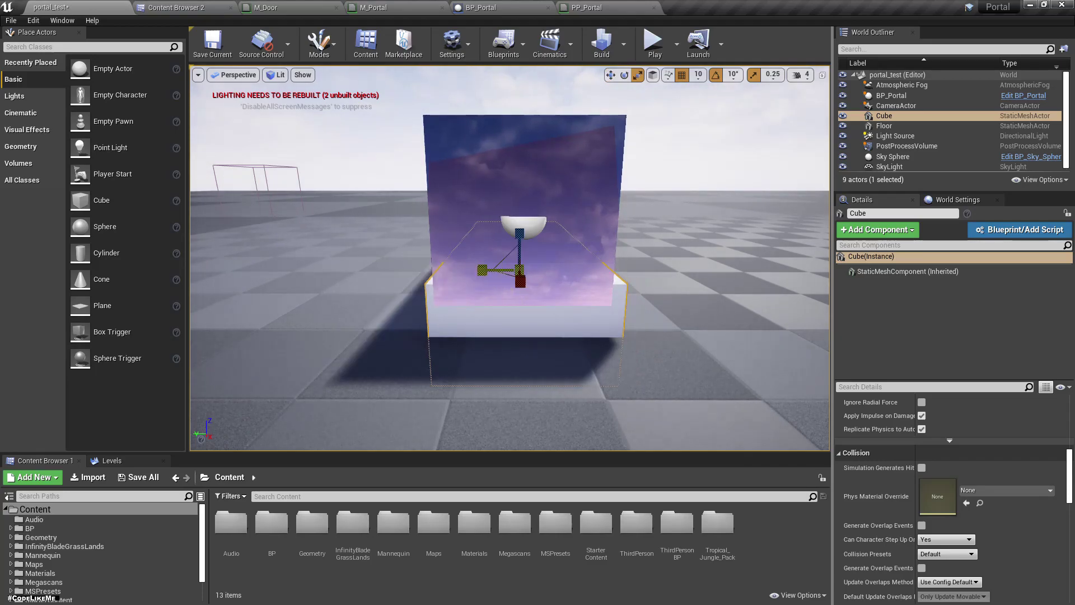
- Examine the cube's position relative to the door1 plane from the side and above
{"action": "key", "text": "d"}
{"action": "right_click_drag", "start_coordinate": [488, 270], "coordinate": [325, 359]}
{"action": "key", "text": "s"}
{"action": "key", "text": "s"}
{"action": "key", "text": "w"}
{"action": "key", "text": "s"}
{"action": "key", "text": "w"}
{"action": "right_click_drag", "start_coordinate": [662, 370], "coordinate": [662, 370]}
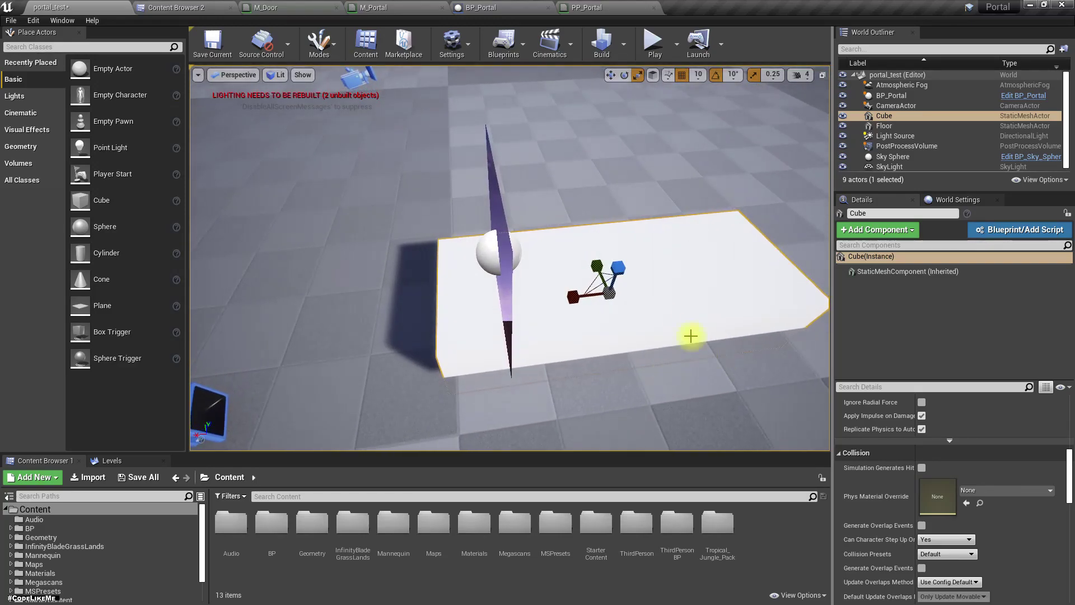
- Set the PP_Portal post process material weight in the PostProcessVolume to 0.0
{"action": "left_click", "coordinate": [902, 147]}
{"action": "left_click", "coordinate": [893, 424]}
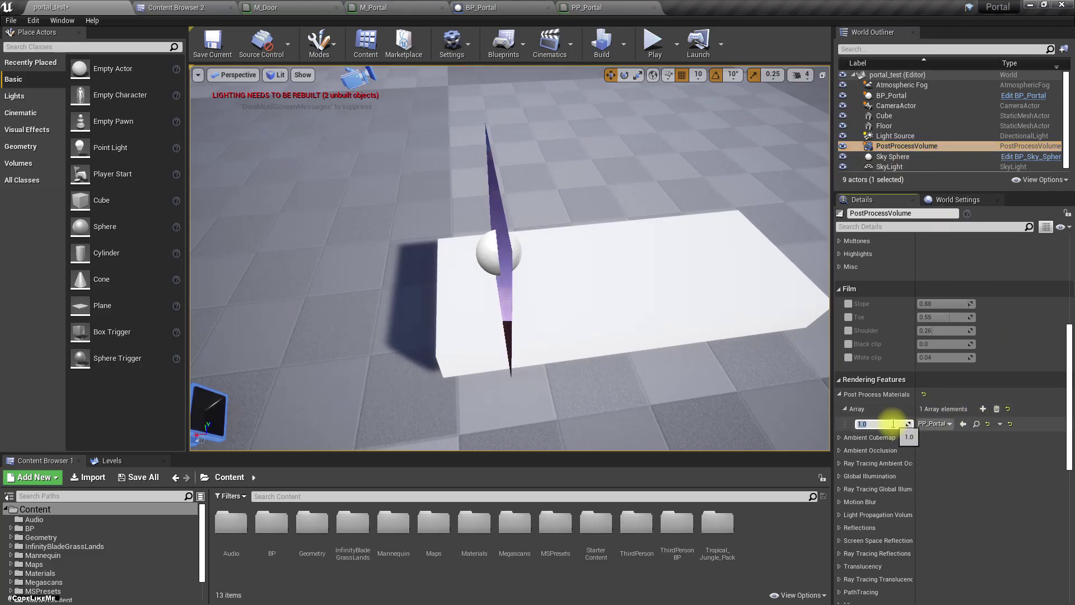
{"action": "right_click_drag", "start_coordinate": [520, 365], "coordinate": [527, 348]}
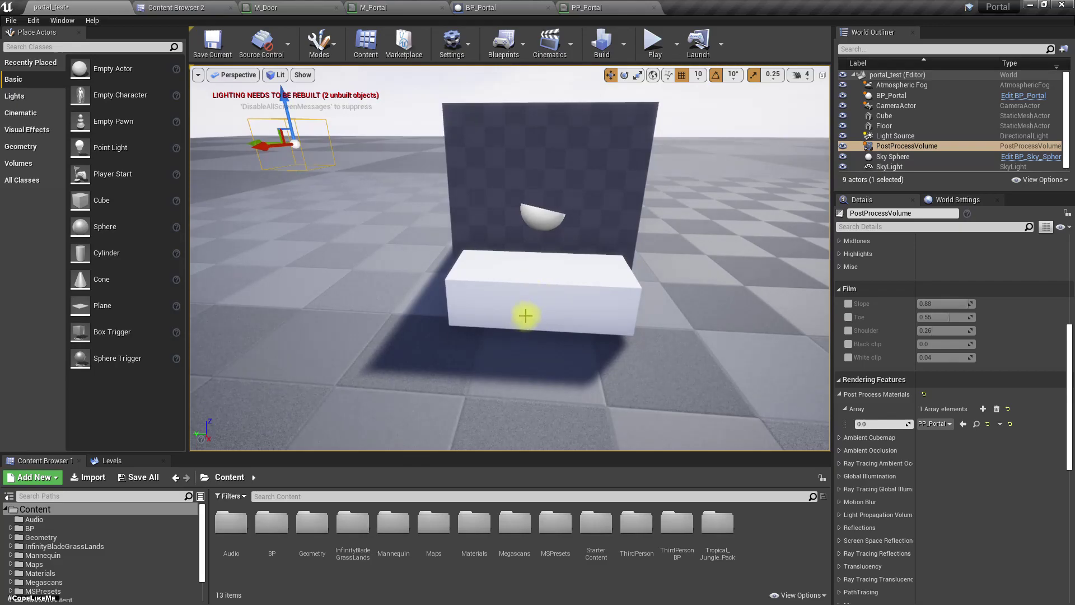
- Widen the cube to cover the full width of the door1 plane and lower it into the floor as a thin slab
{"action": "left_click", "coordinate": [527, 277]}
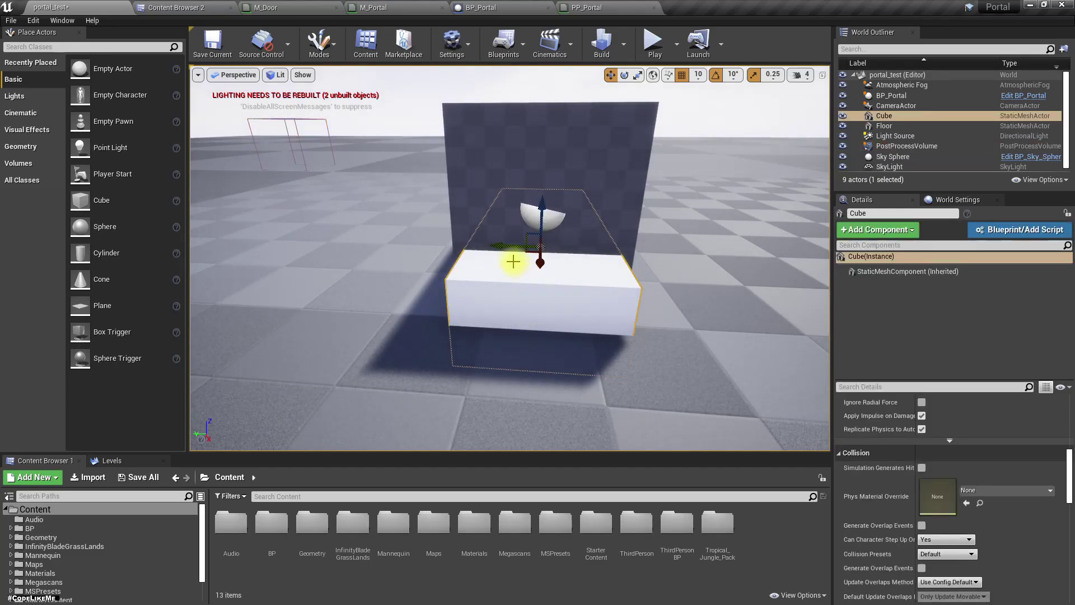
{"action": "key", "text": "r"}
{"action": "left_click_drag", "start_coordinate": [504, 244], "coordinate": [491, 246]}
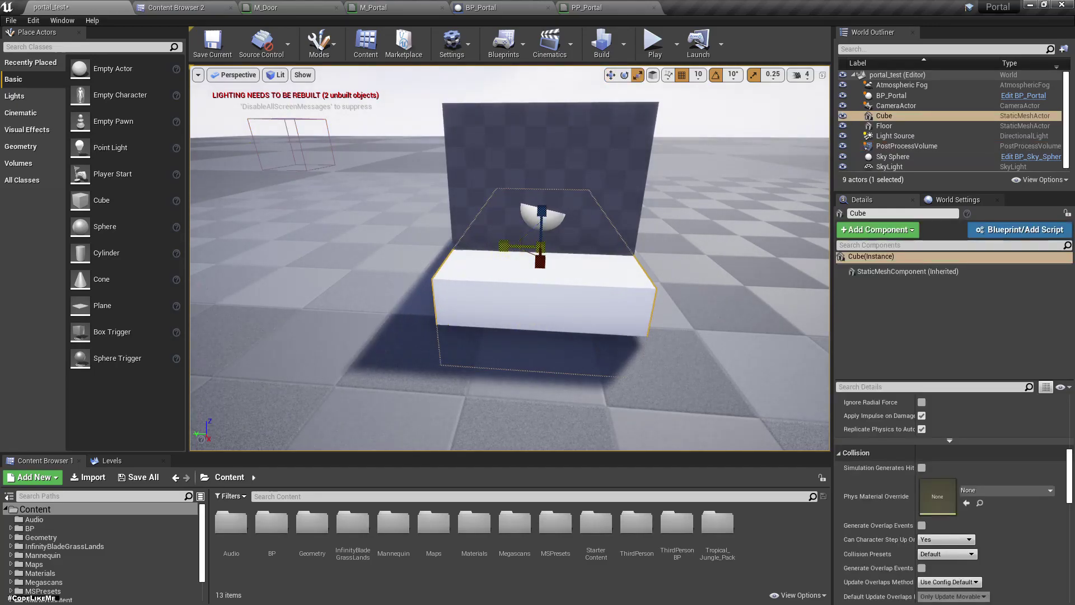
{"action": "right_click_drag", "start_coordinate": [504, 246], "coordinate": [392, 247]}
{"action": "right_click_drag", "start_coordinate": [741, 264], "coordinate": [742, 261]}
{"action": "left_click_drag", "start_coordinate": [644, 252], "coordinate": [681, 230]}
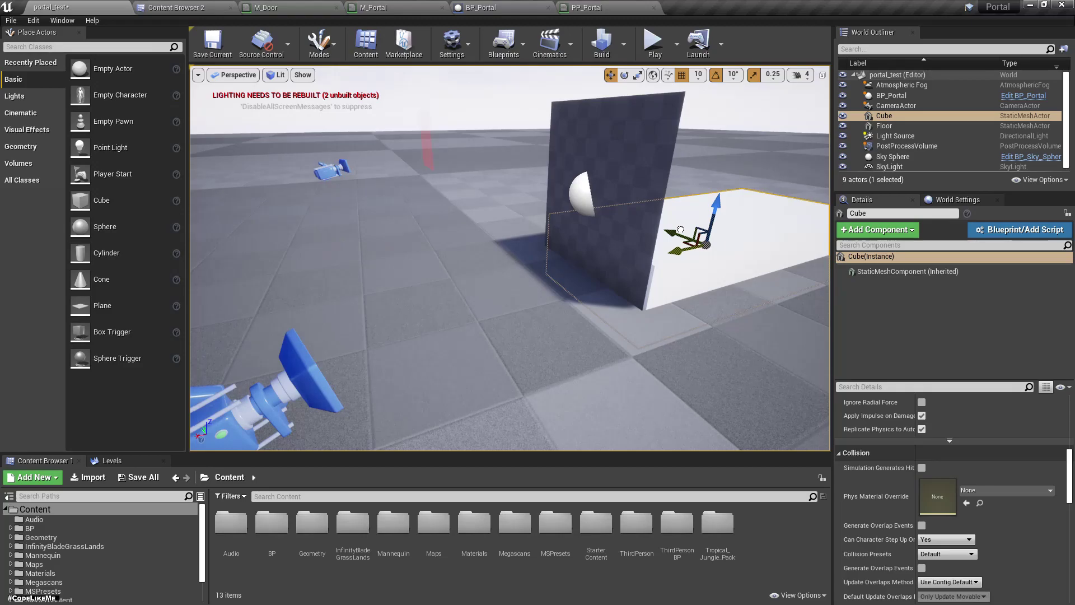
{"action": "left_click_drag", "start_coordinate": [718, 200], "coordinate": [715, 228]}
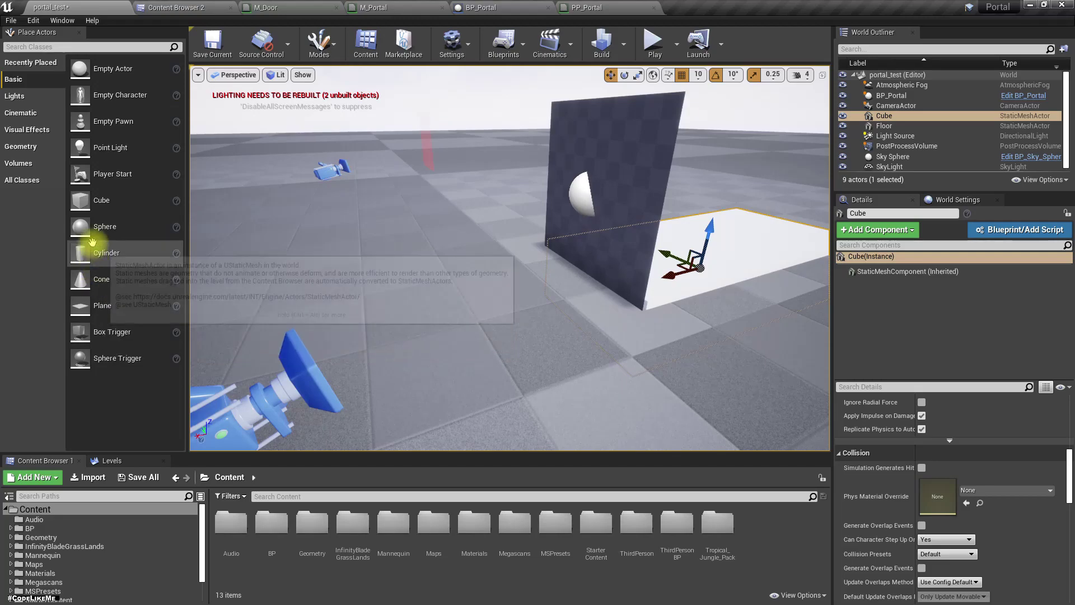
- Place a basic Cone on the slab behind the door1 plane, near its side edge, and enlarge it
{"action": "left_click_drag", "start_coordinate": [101, 286], "coordinate": [710, 205]}
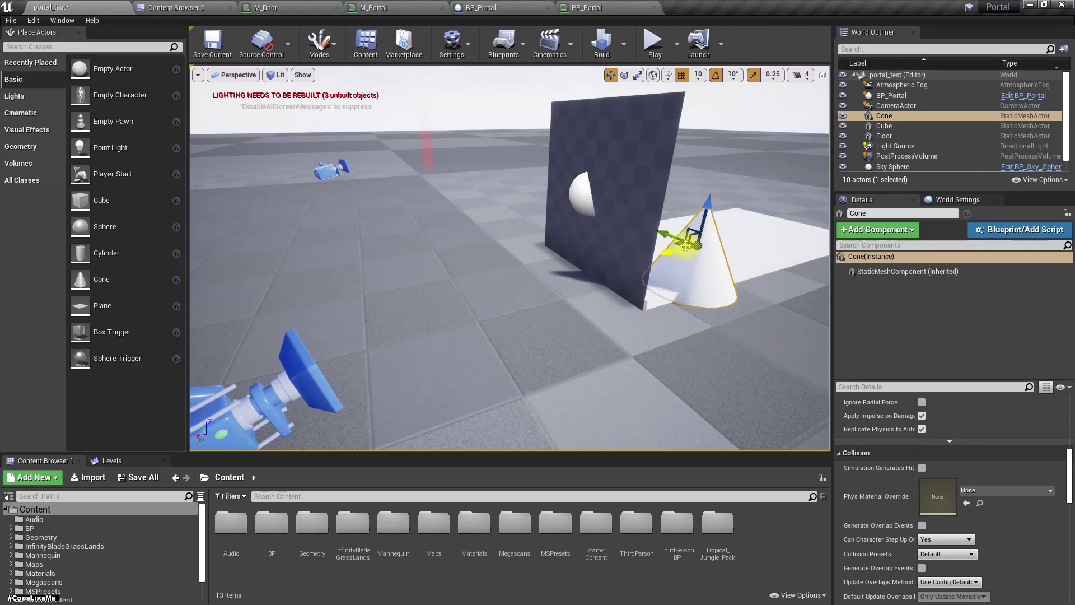
{"action": "left_click_drag", "start_coordinate": [665, 235], "coordinate": [711, 202]}
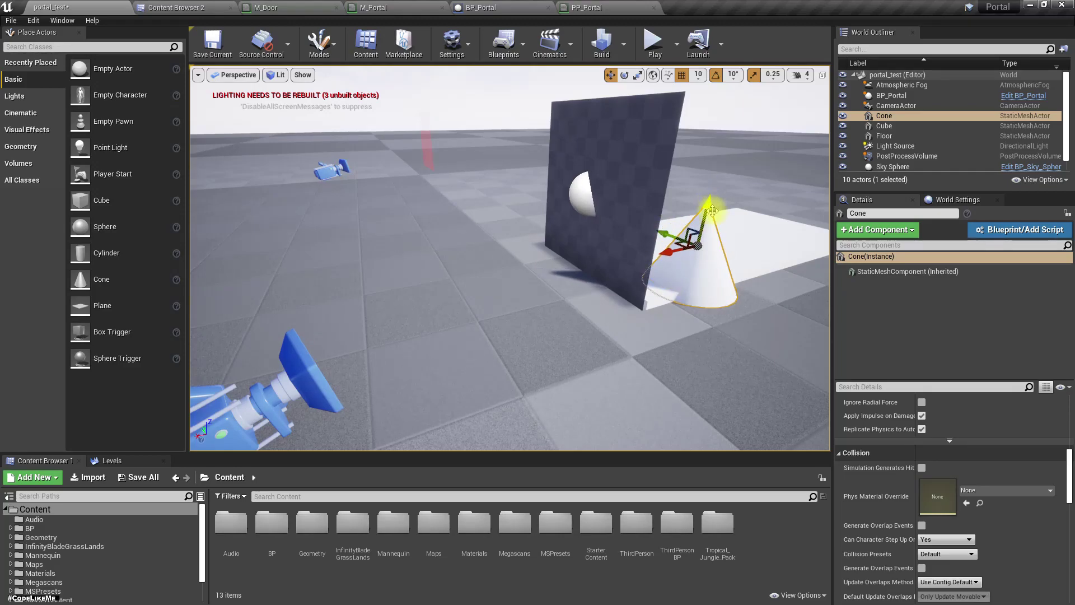
{"action": "key", "text": "r"}
{"action": "mouse_move", "coordinate": [696, 243]}
{"action": "left_mouse_down"}
{"action": "mouse_move", "coordinate": [705, 213]}
{"action": "mouse_move", "coordinate": [699, 240]}
{"action": "mouse_move", "coordinate": [662, 226]}
{"action": "mouse_move", "coordinate": [687, 223]}
{"action": "left_mouse_up"}
{"action": "right_click_drag", "start_coordinate": [706, 252], "coordinate": [681, 287]}
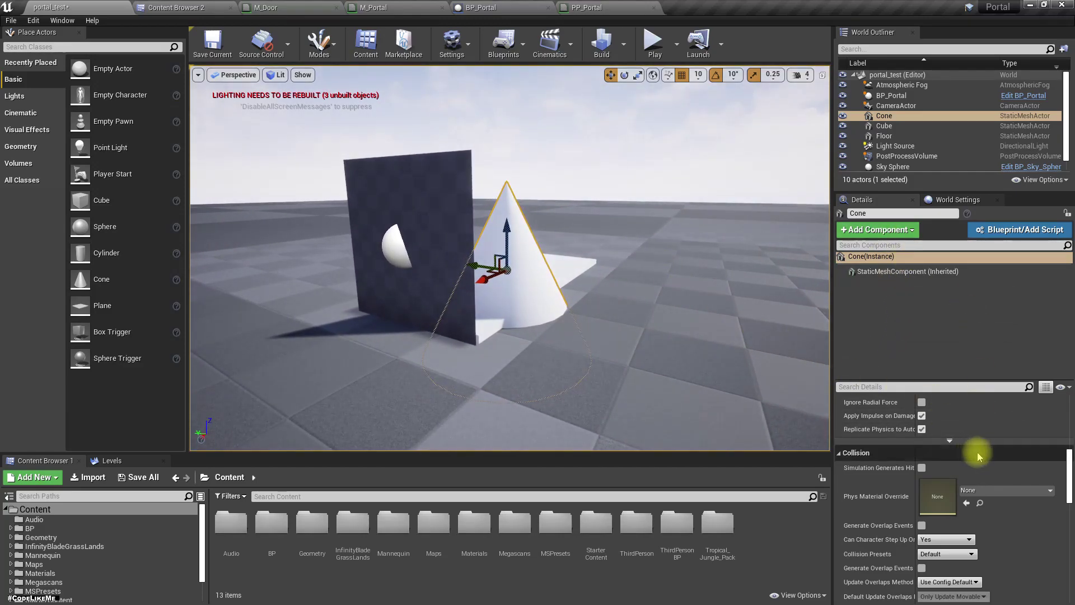
- Attach the Cone to the Cube as its child, undo the test move of the pair, and save the level
{"action": "left_click_drag", "start_coordinate": [887, 115], "coordinate": [891, 130]}
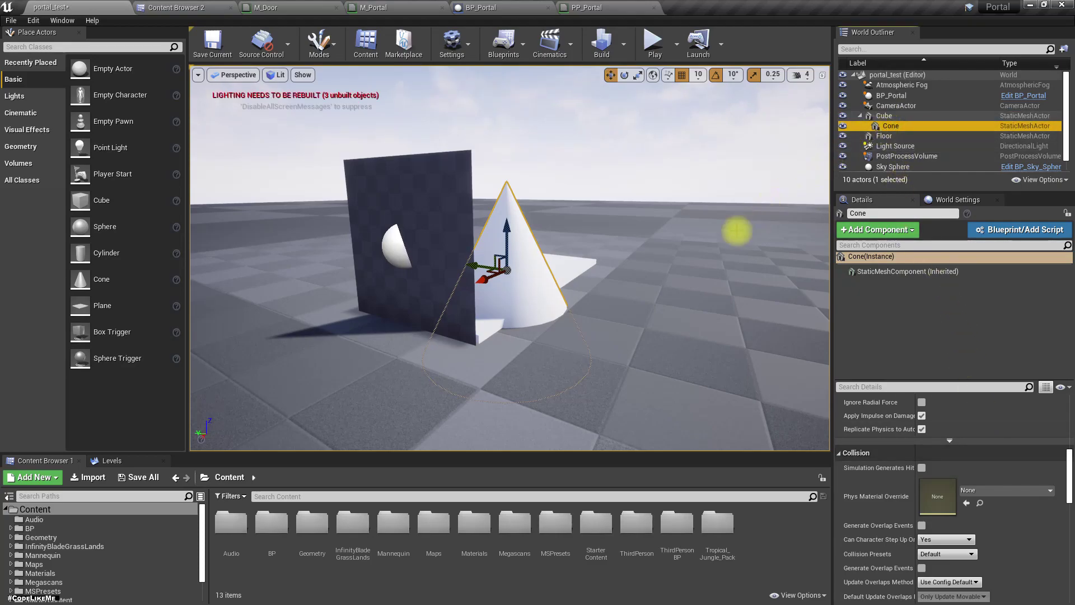
{"action": "left_click", "coordinate": [554, 263]}
{"action": "left_click_drag", "start_coordinate": [476, 297], "coordinate": [468, 293]}
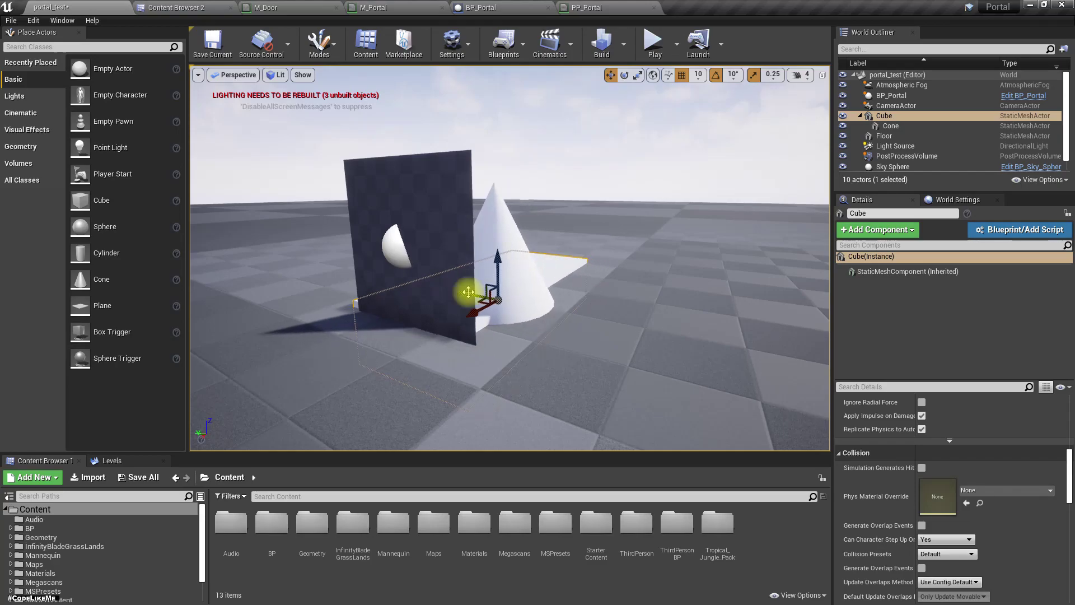
{"action": "key", "text": "ctrl+z"}
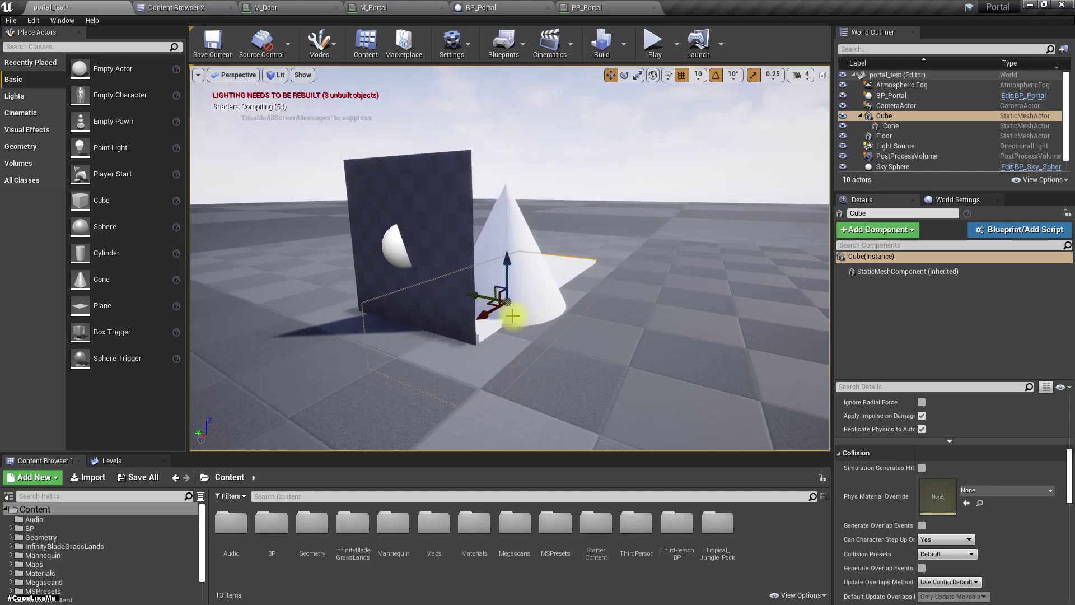
{"action": "mouse_move", "coordinate": [557, 303]}
{"action": "right_mouse_down"}
{"action": "mouse_move", "coordinate": [529, 302]}
{"action": "mouse_move", "coordinate": [559, 298]}
{"action": "right_mouse_up"}
{"action": "key", "text": "ctrl+s"}
- Assign MS_DefaultMaterial to the Cone behind the door1 plane
{"action": "left_click", "coordinate": [592, 292]}
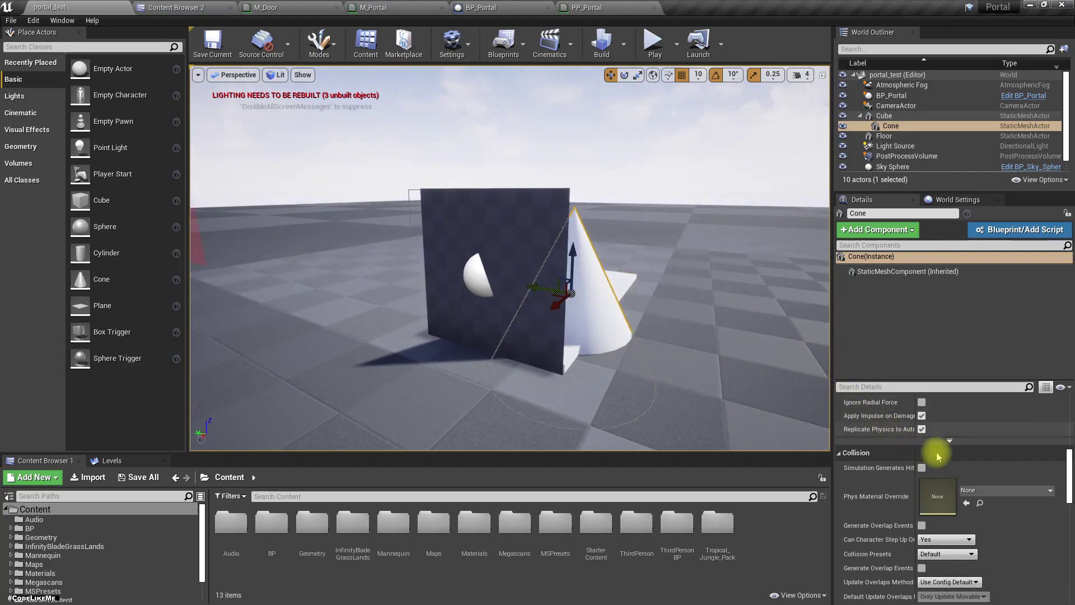
{"action": "scroll", "coordinate": [927, 451], "scroll_direction": "up", "scroll_amount": 5}
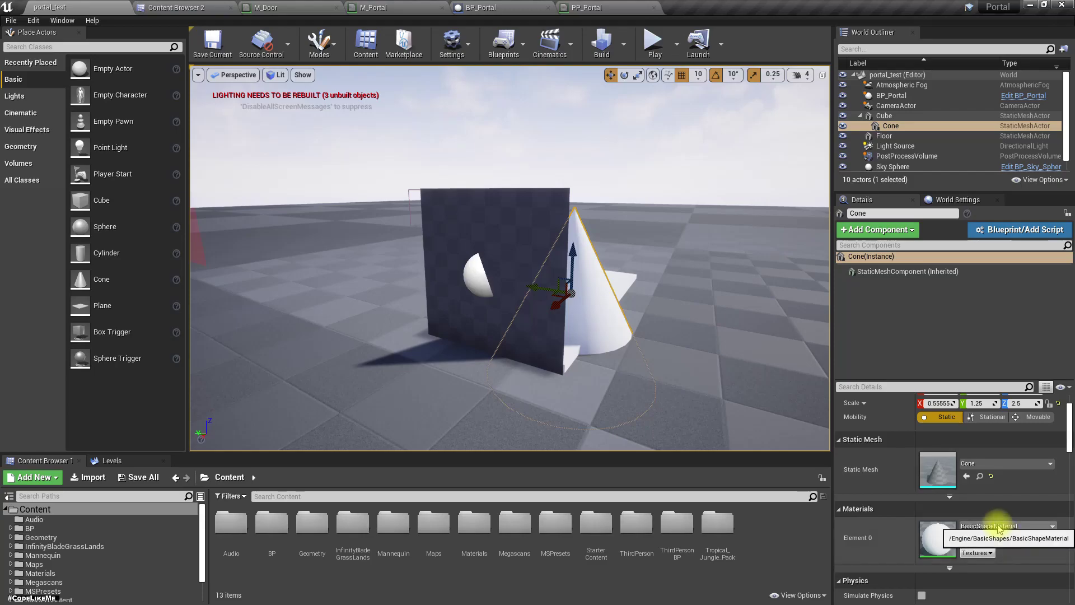
{"action": "left_click", "coordinate": [998, 527]}
{"action": "scroll", "coordinate": [1017, 455], "scroll_direction": "down", "scroll_amount": 5}
{"action": "scroll", "coordinate": [1016, 455], "scroll_direction": "down", "scroll_amount": 2}
{"action": "scroll", "coordinate": [1014, 451], "scroll_direction": "up", "scroll_amount": 1}
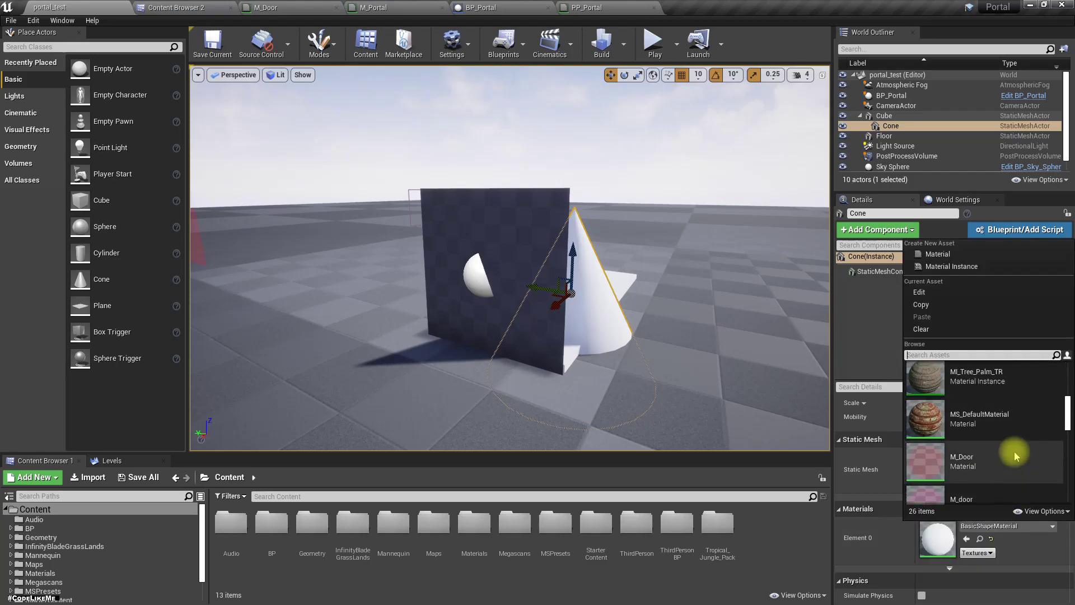
{"action": "left_click", "coordinate": [979, 416]}
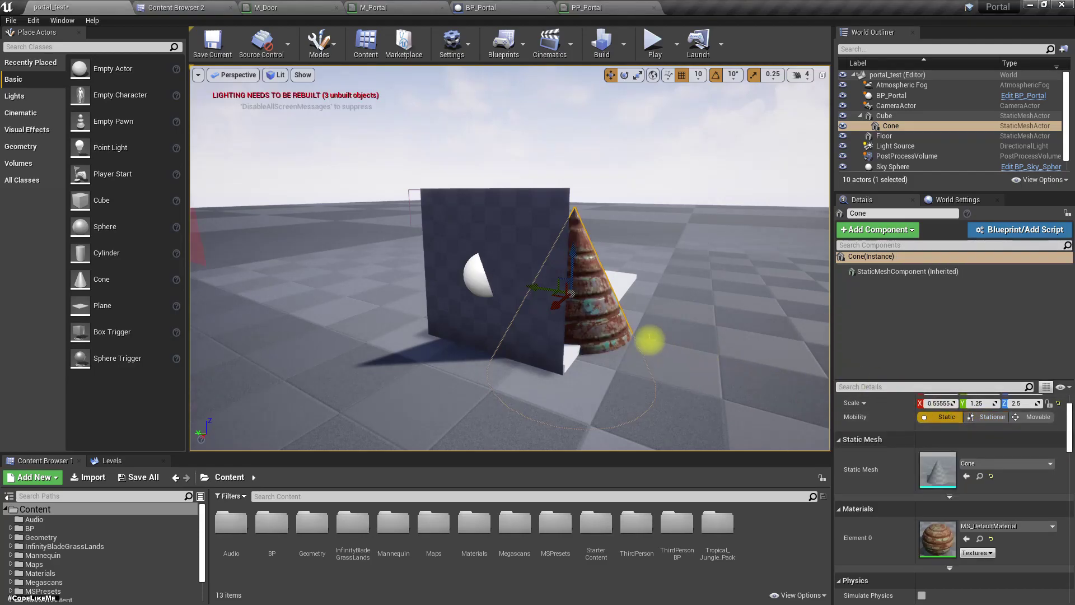
- Duplicate the Cube together with its Cone and place the copies in the matching position at the door2 plane
{"action": "right_click_drag", "start_coordinate": [616, 288], "coordinate": [509, 294]}
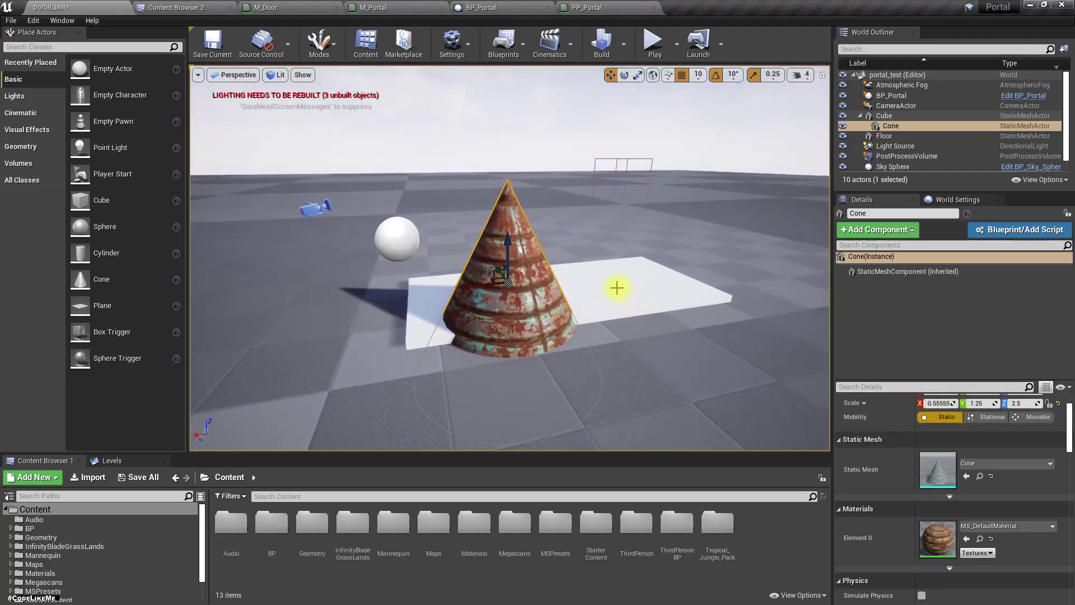
{"action": "left_click", "coordinate": [617, 288], "text": "ctrl"}
{"action": "right_click_drag", "start_coordinate": [616, 288], "coordinate": [728, 310]}
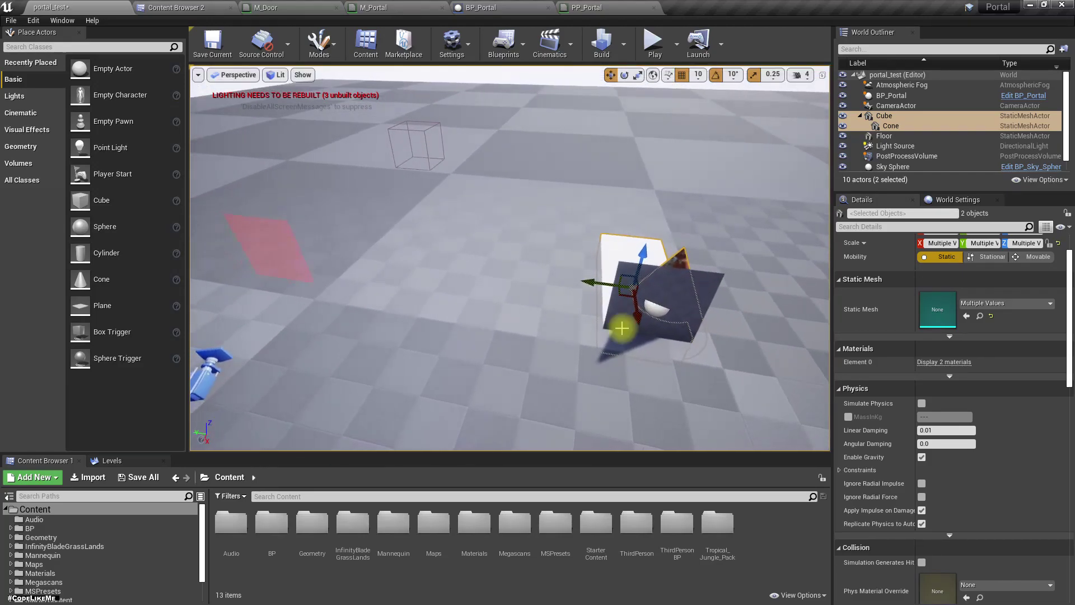
{"action": "left_click_drag", "start_coordinate": [591, 282], "coordinate": [425, 257], "text": "alt"}
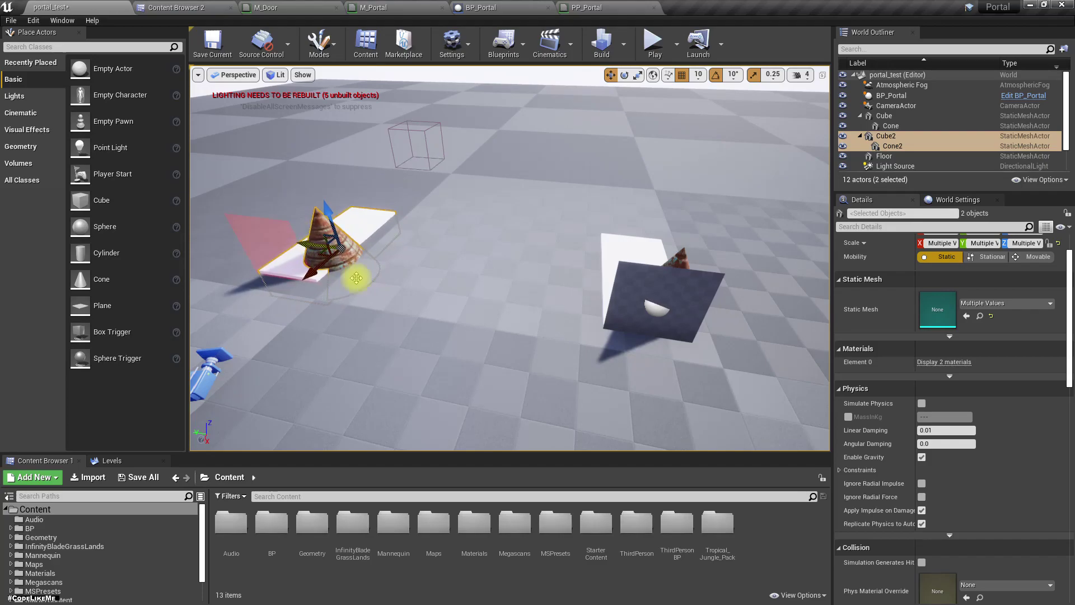
{"action": "mouse_move", "coordinate": [526, 285]}
{"action": "right_mouse_down"}
{"action": "mouse_move", "coordinate": [622, 313]}
{"action": "mouse_move", "coordinate": [689, 305]}
{"action": "mouse_move", "coordinate": [527, 282]}
{"action": "right_mouse_up"}
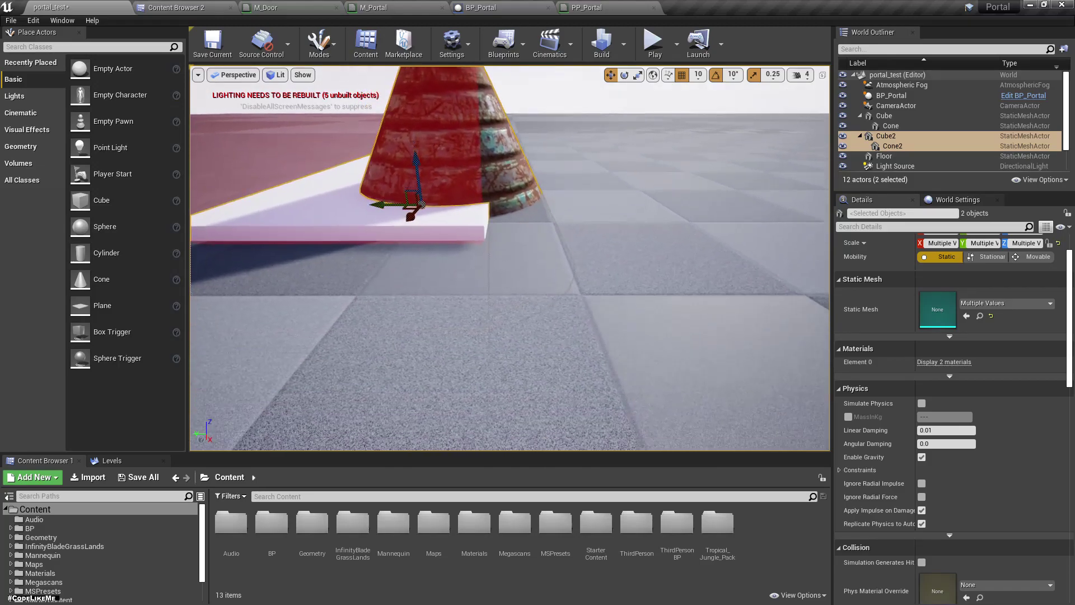
{"action": "right_click_drag", "start_coordinate": [526, 283], "coordinate": [541, 322]}
{"action": "right_click_drag", "start_coordinate": [460, 246], "coordinate": [437, 229]}
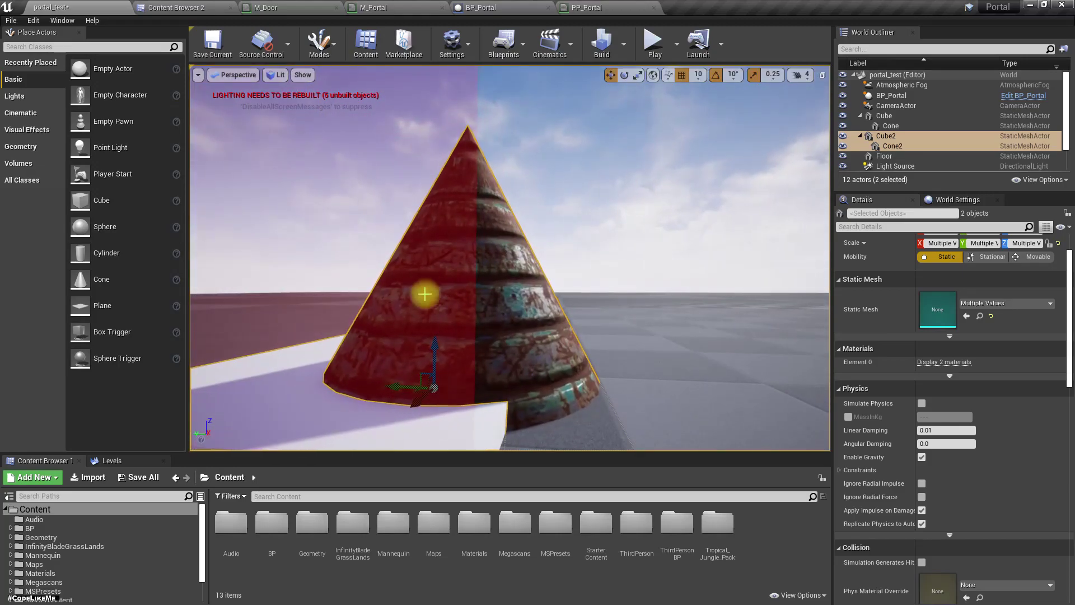
{"action": "right_click_drag", "start_coordinate": [493, 263], "coordinate": [501, 271]}
- Assign the M_LandscapeIsland material to the duplicated cone at door2 and save the level
{"action": "left_click", "coordinate": [500, 271]}
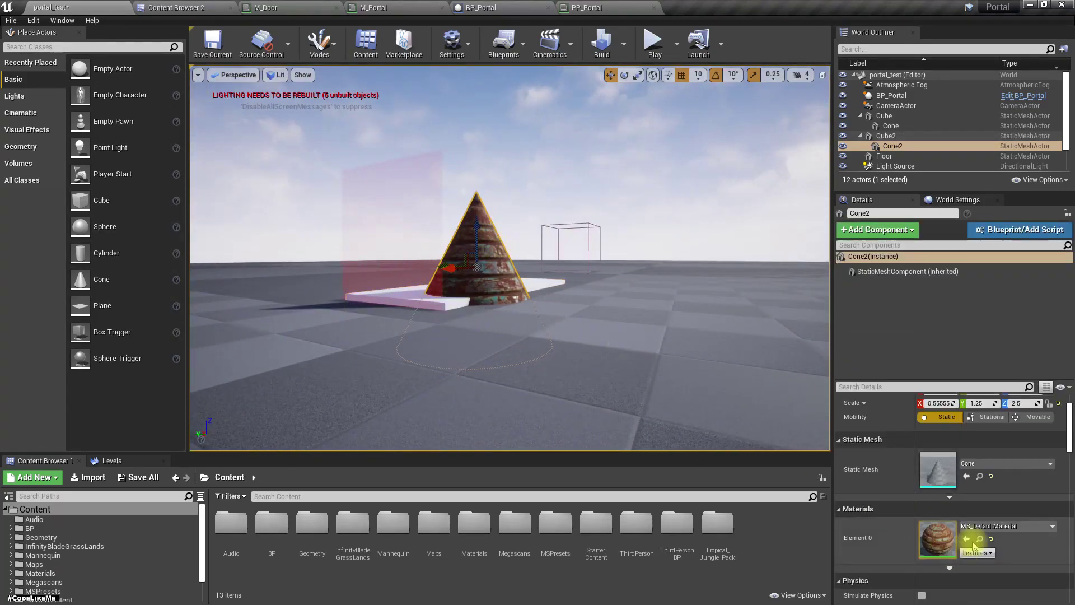
{"action": "left_click", "coordinate": [985, 526]}
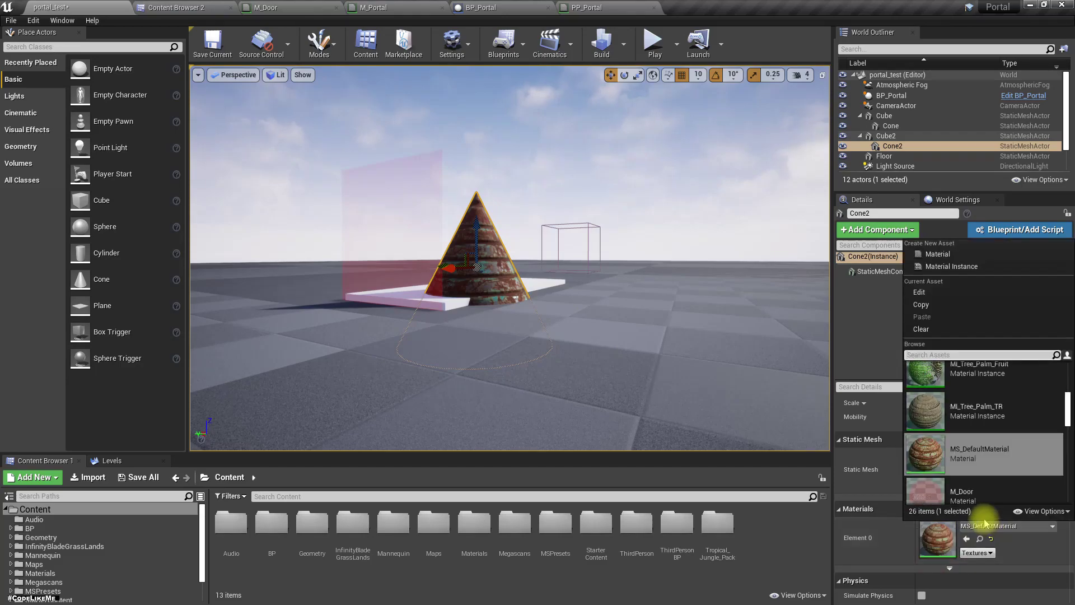
{"action": "scroll", "coordinate": [964, 416], "scroll_direction": "down", "scroll_amount": 3}
{"action": "left_click", "coordinate": [964, 415]}
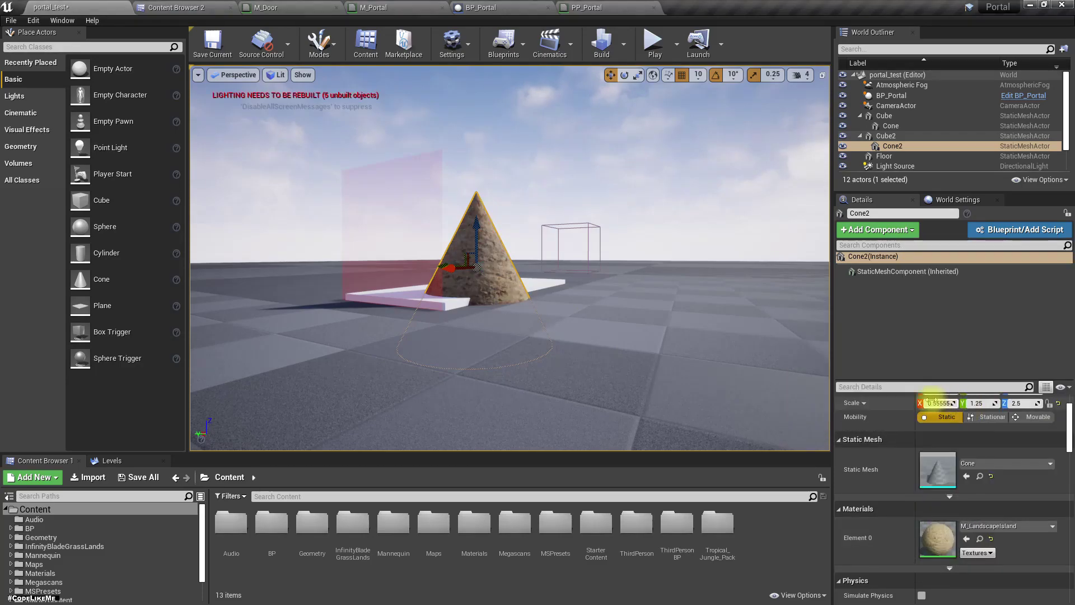
{"action": "right_click_drag", "start_coordinate": [529, 327], "coordinate": [551, 333]}
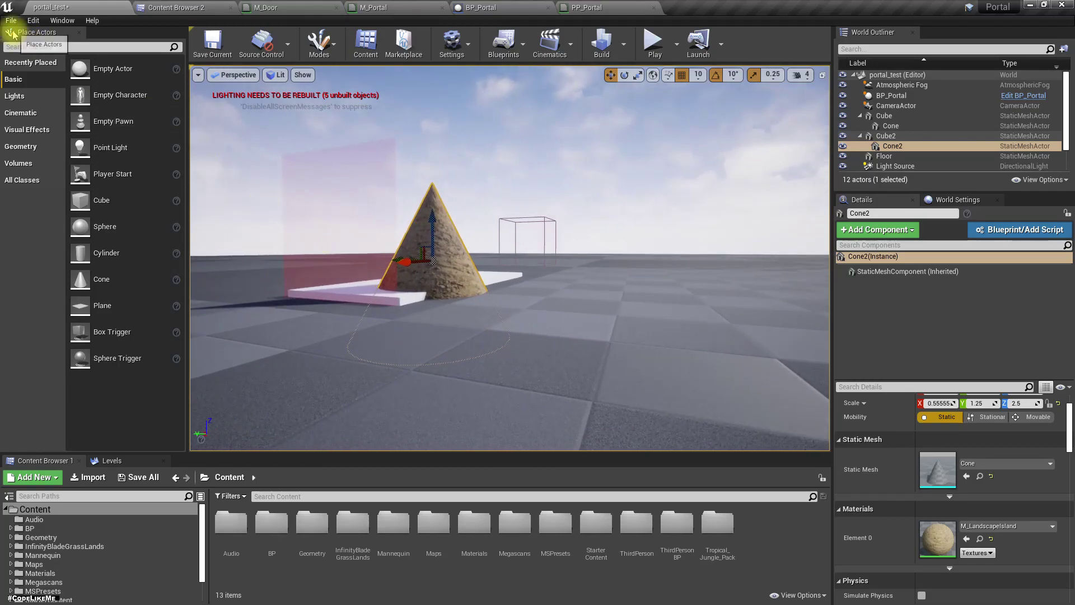
{"action": "key", "text": "ctrl+s"}
- Set the PP_Portal post process material weight in the PostProcessVolume to 1.0
{"action": "right_click_drag", "start_coordinate": [606, 250], "coordinate": [694, 244]}
{"action": "right_click_drag", "start_coordinate": [547, 249], "coordinate": [537, 249]}
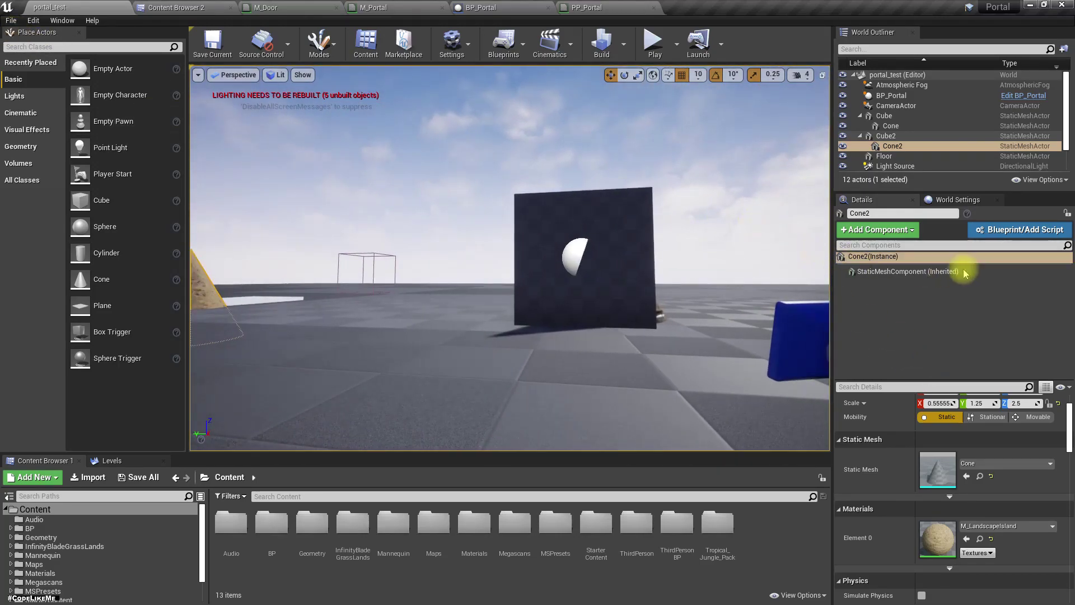
{"action": "scroll", "coordinate": [902, 158], "scroll_direction": "down", "scroll_amount": 1}
{"action": "left_click", "coordinate": [905, 145]}
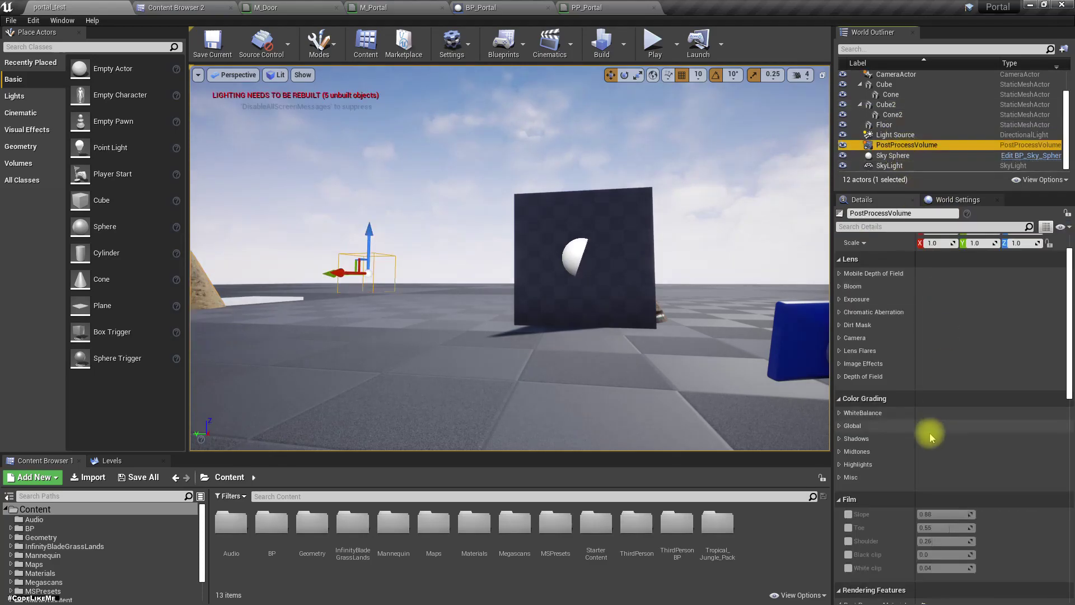
{"action": "scroll", "coordinate": [862, 392], "scroll_direction": "down", "scroll_amount": 10}
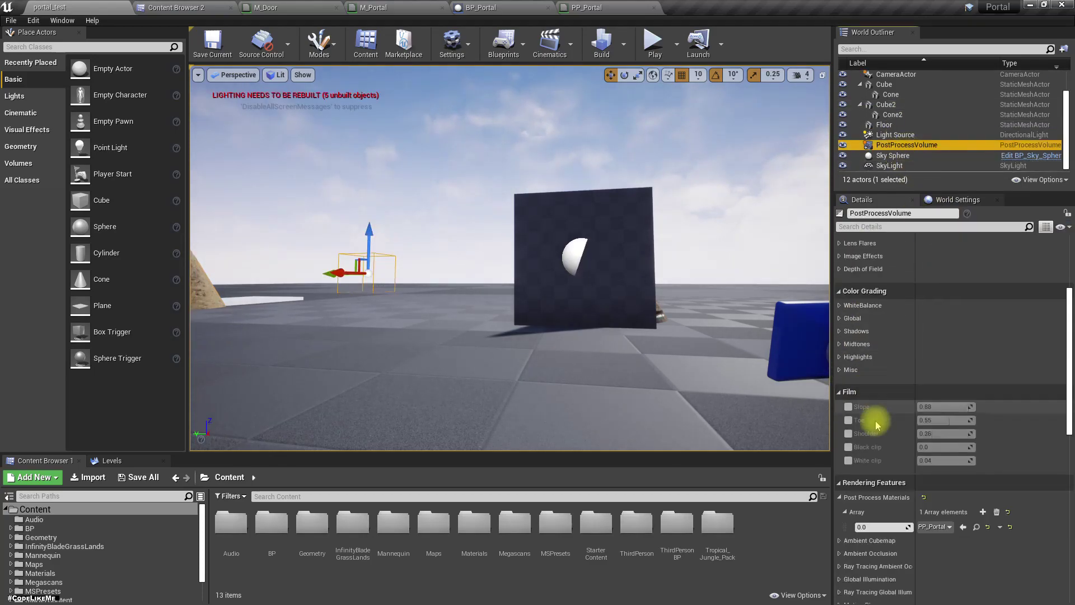
{"action": "left_click", "coordinate": [875, 402]}
{"action": "left_click", "coordinate": [875, 402]}
{"action": "type", "text": "1"}
{"action": "key", "text": "Return"}
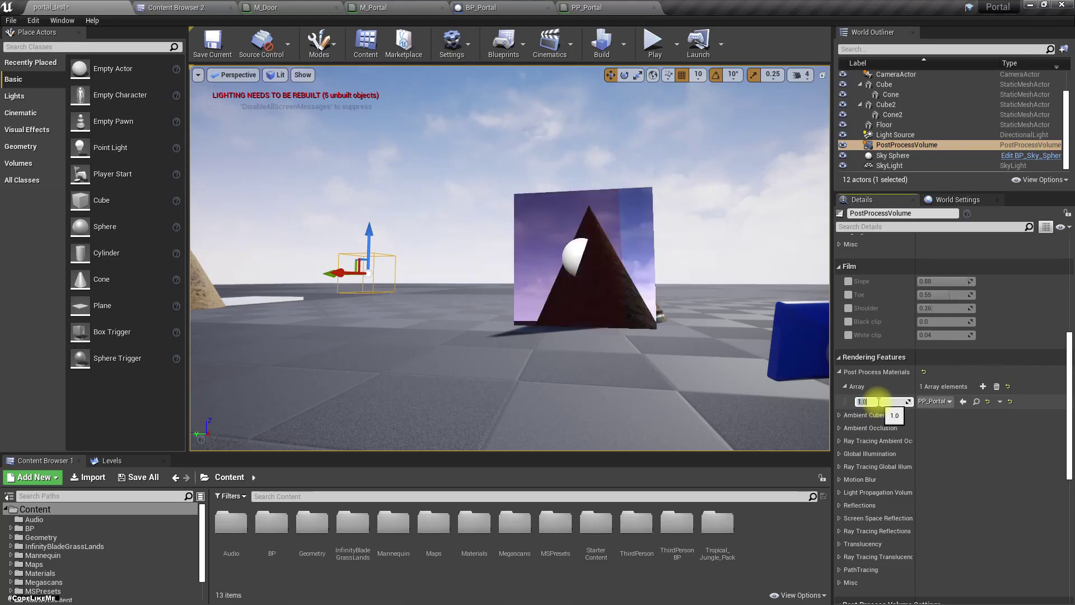
- Switch the viewport to look through and pilot the CameraActor facing the door1 plane
{"action": "mouse_move", "coordinate": [674, 325]}
{"action": "right_mouse_down"}
{"action": "mouse_move", "coordinate": [649, 330]}
{"action": "mouse_move", "coordinate": [668, 329]}
{"action": "right_mouse_up"}
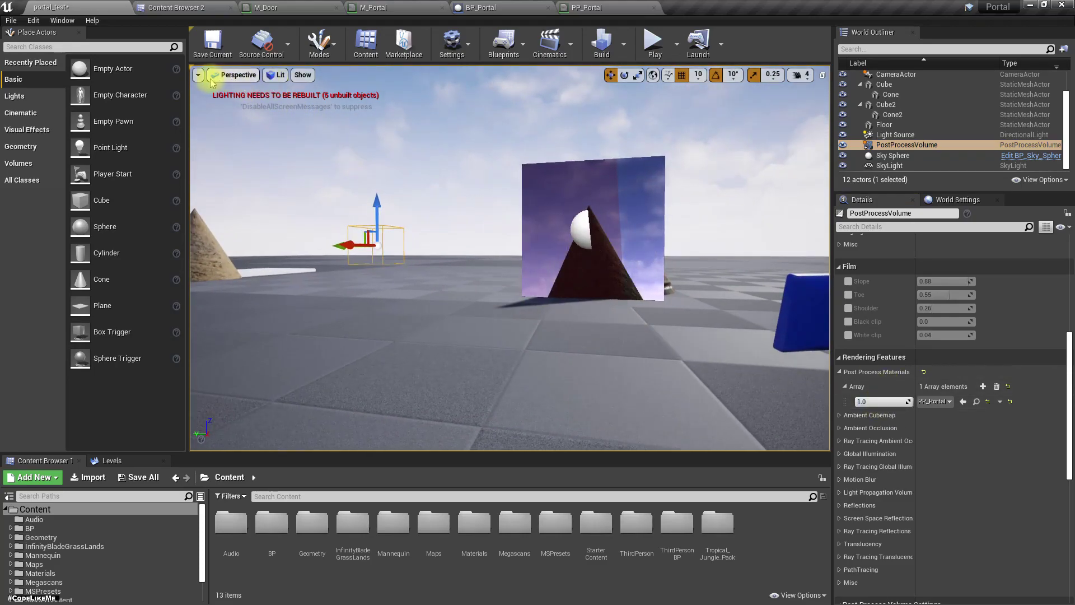
{"action": "left_click", "coordinate": [240, 76]}
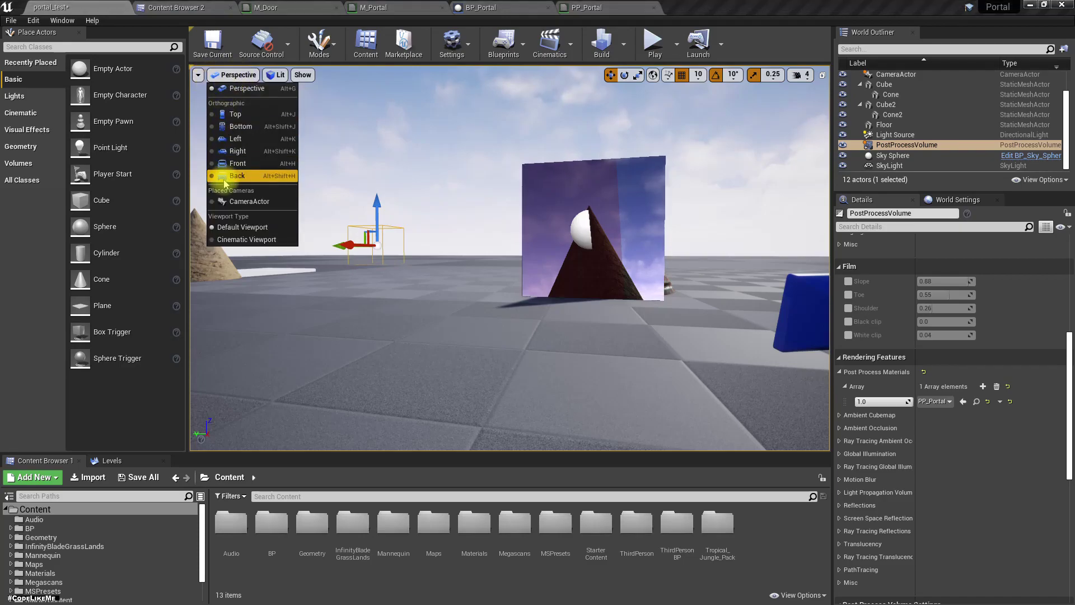
{"action": "left_click", "coordinate": [245, 202]}
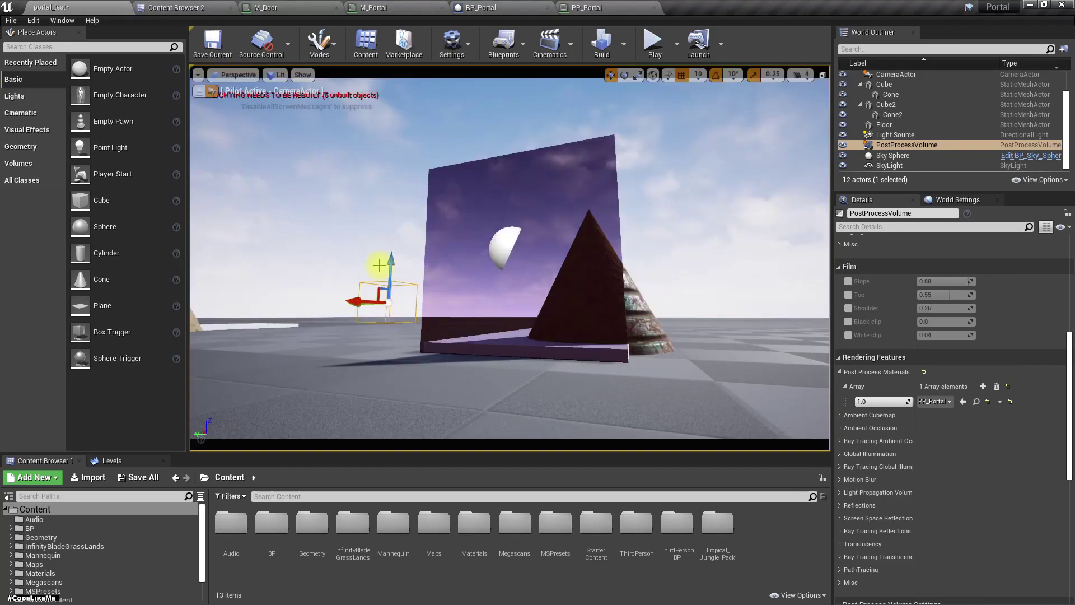
- Close the PP_Portal and BP_Portal editors and return to the portal_test level
{"action": "left_click", "coordinate": [587, 8]}
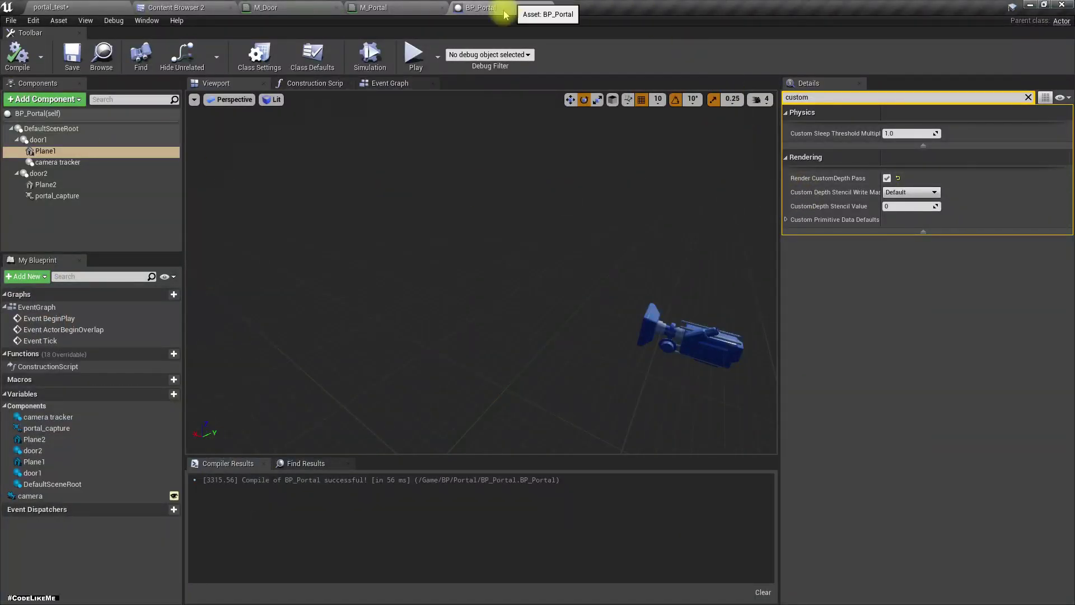
{"action": "left_click", "coordinate": [548, 7]}
{"action": "left_click", "coordinate": [64, 7]}
- Examine in full screen how the door2 cone and slab line up with the real ones at the door1 plane, then leave full screen
{"action": "right_click_drag", "start_coordinate": [499, 278], "coordinate": [499, 279]}
{"action": "key", "text": "F11"}
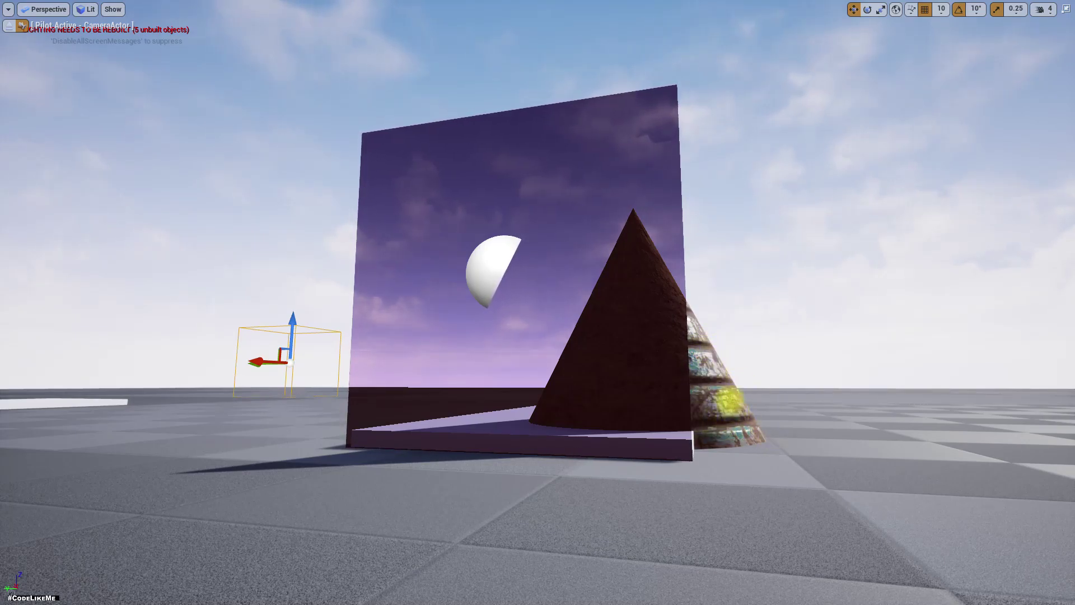
{"action": "right_click", "coordinate": [730, 404]}
{"action": "mouse_move", "coordinate": [643, 495]}
{"action": "right_mouse_down"}
{"action": "mouse_move", "coordinate": [620, 495]}
{"action": "mouse_move", "coordinate": [637, 498]}
{"action": "right_mouse_up"}
{"action": "key", "text": "F11"}
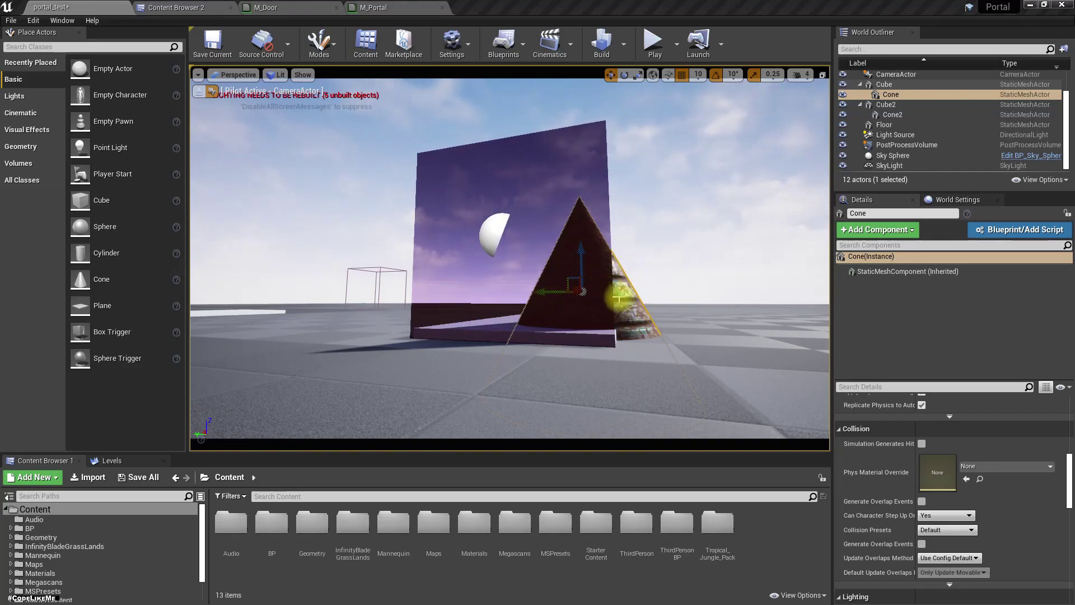
- Enlarge the World Outliner so it lists all the level's actors, and deselect the Cone
{"action": "left_click", "coordinate": [900, 308]}
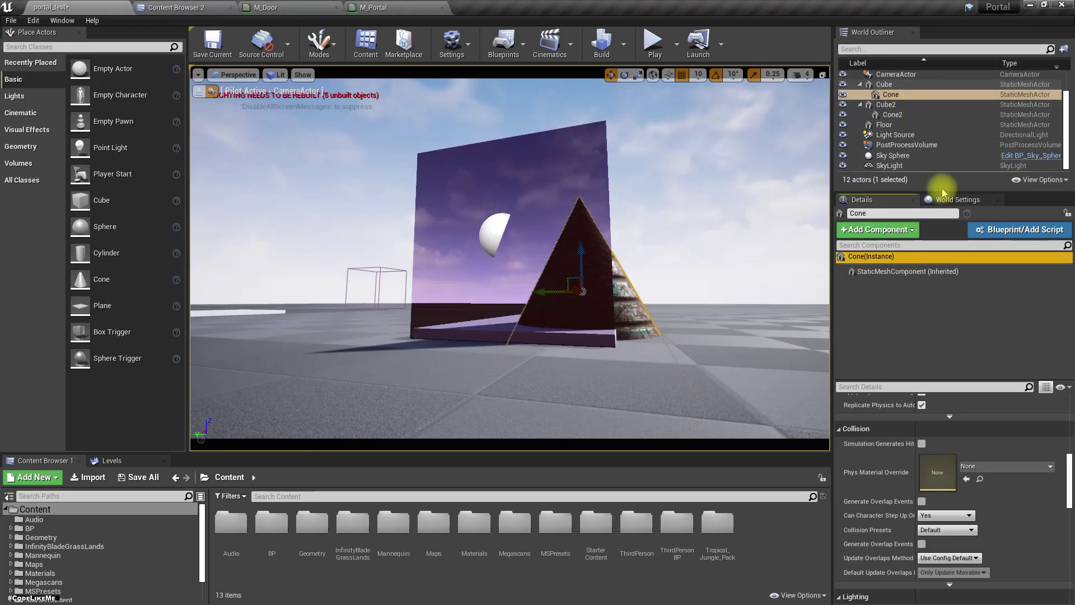
{"action": "left_click_drag", "start_coordinate": [944, 192], "coordinate": [948, 277]}
{"action": "left_click", "coordinate": [912, 239]}
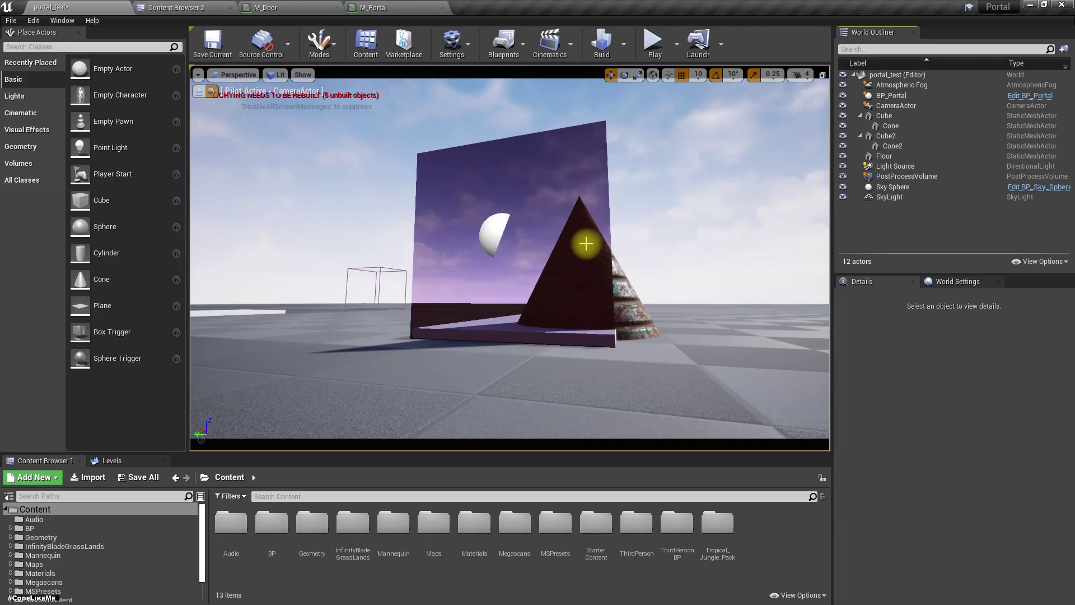
- Set the default value of M_Door's Opacity parameter to 0, apply the material, and save everything back in the portal_test level
{"action": "left_click", "coordinate": [361, 8]}
{"action": "left_click", "coordinate": [291, 6]}
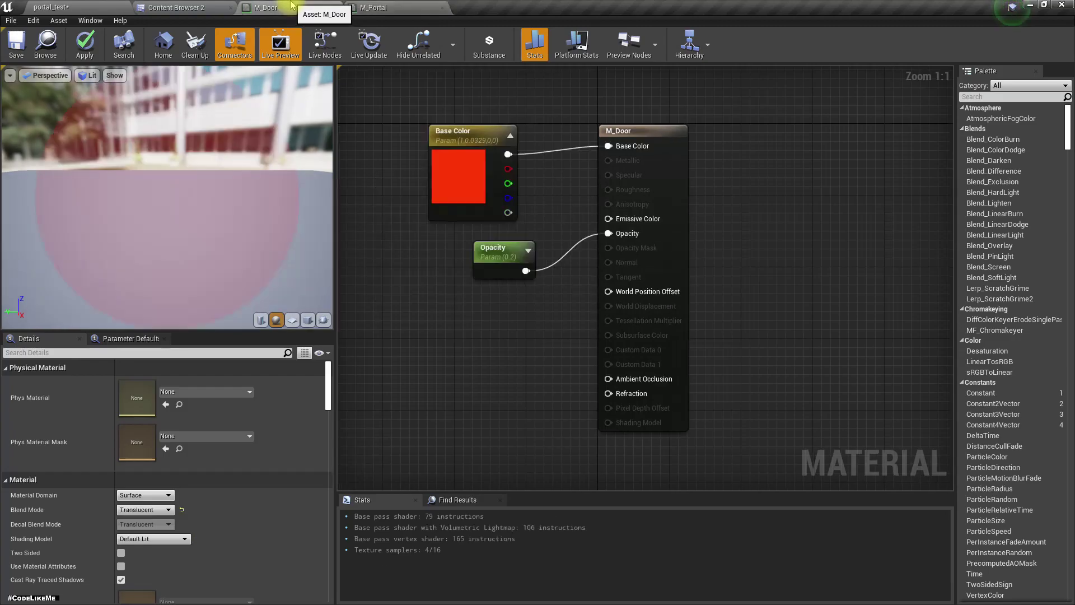
{"action": "left_click", "coordinate": [483, 274]}
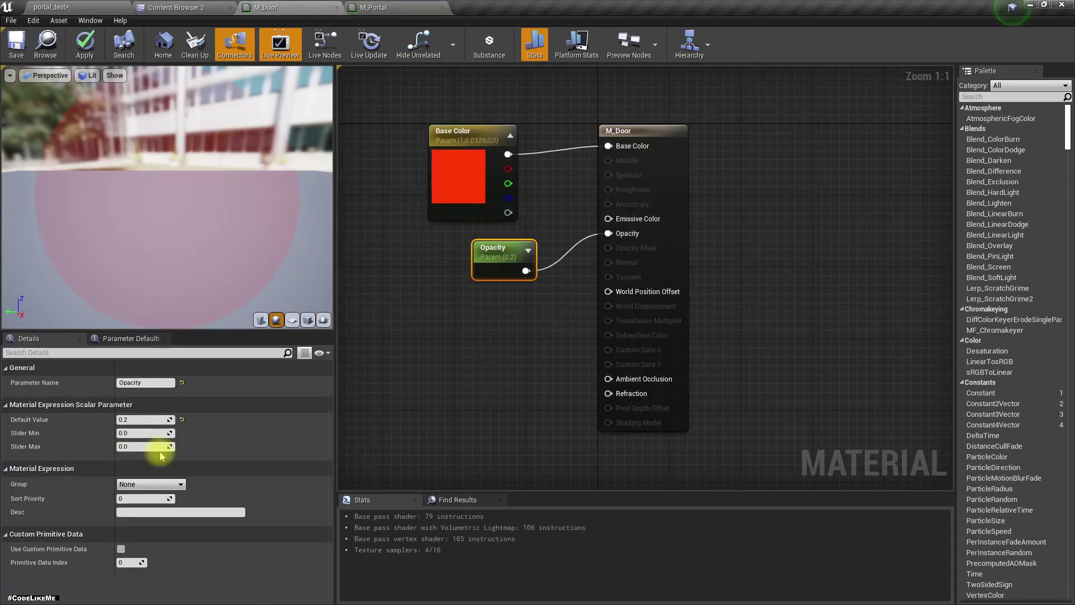
{"action": "left_click", "coordinate": [144, 420]}
{"action": "type", "text": "0"}
{"action": "key", "text": "Return"}
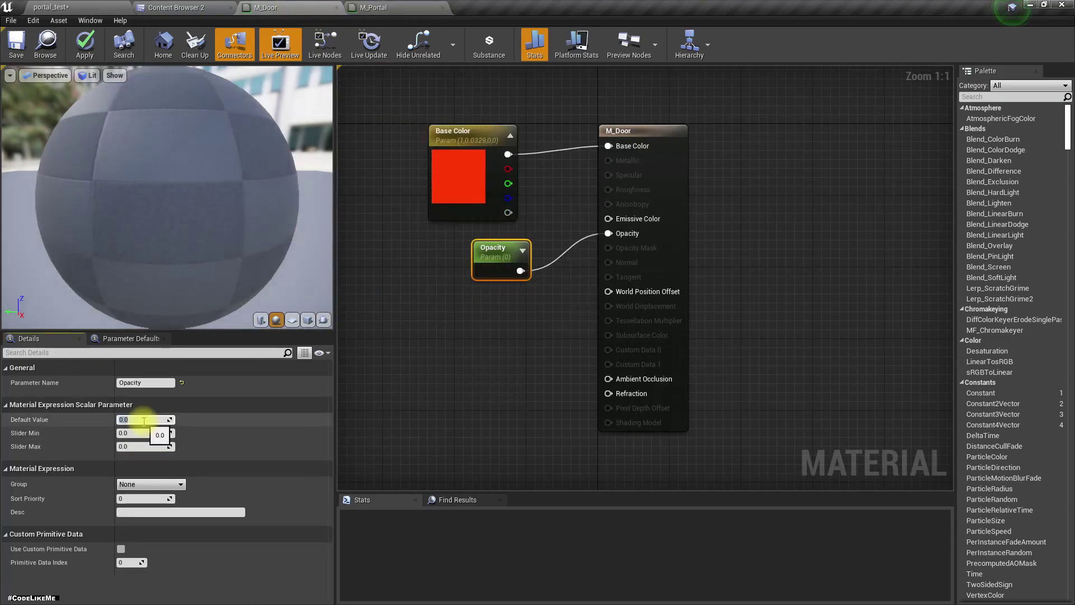
{"action": "left_click", "coordinate": [74, 5]}
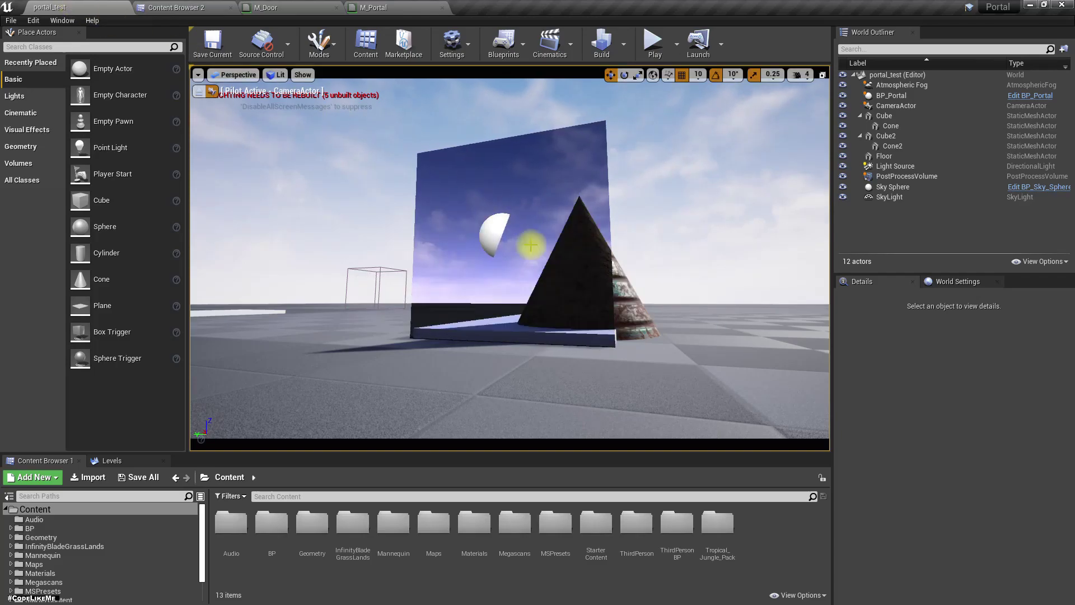
{"action": "key", "text": "ctrl+shift+s"}
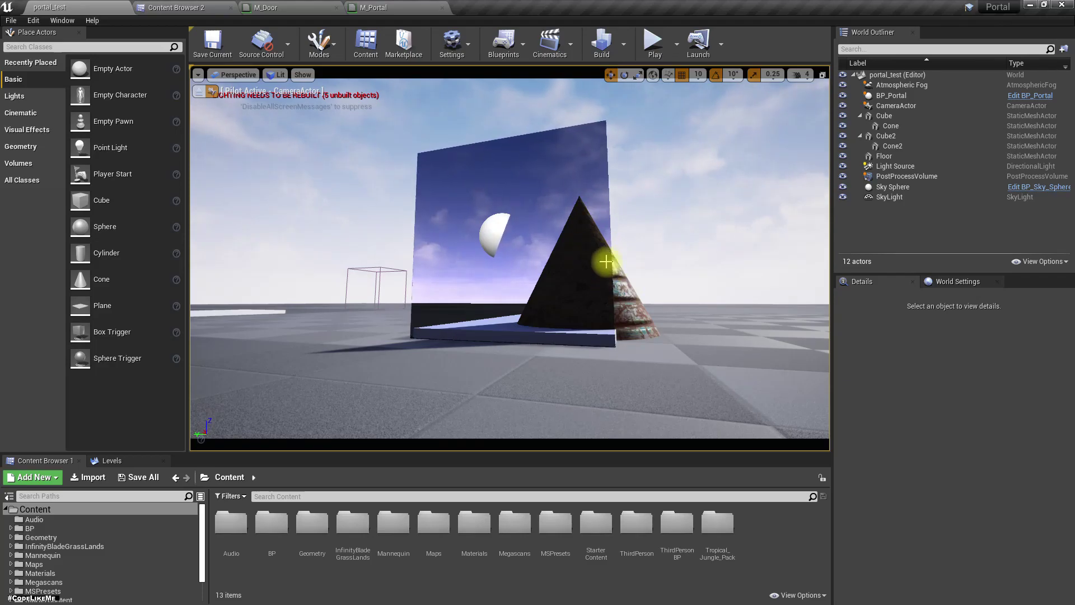
- Check the portal in game view, then stop piloting the CameraActor and look at the door1 plane from the free viewport
{"action": "key", "text": "g"}
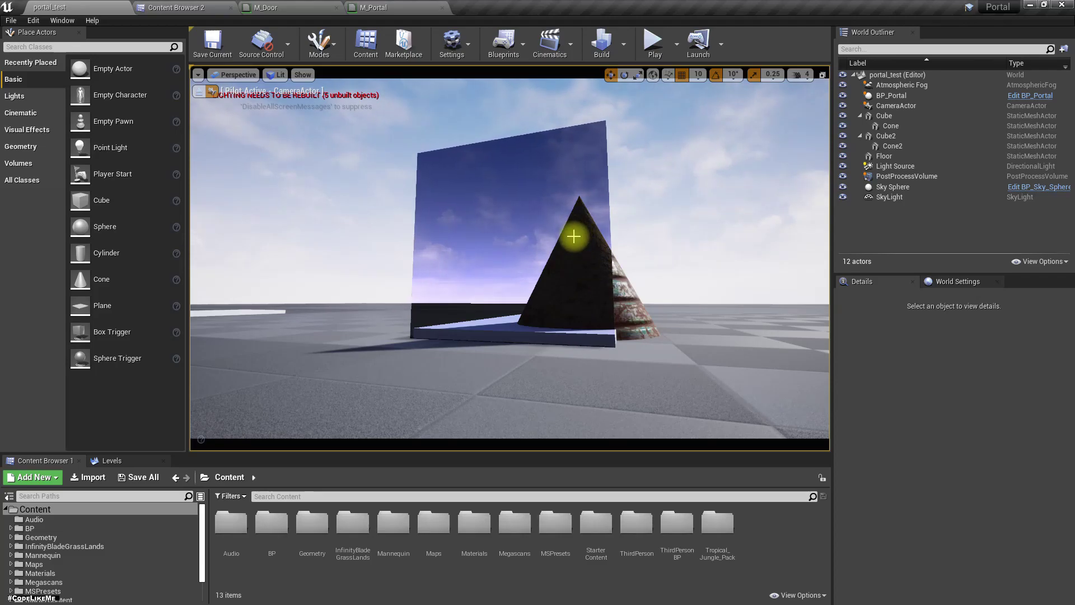
{"action": "left_click", "coordinate": [199, 92]}
{"action": "right_click_drag", "start_coordinate": [255, 148], "coordinate": [193, 148]}
{"action": "right_click_drag", "start_coordinate": [368, 250], "coordinate": [328, 272]}
{"action": "key", "text": "w"}
{"action": "right_click_drag", "start_coordinate": [408, 254], "coordinate": [490, 258]}
{"action": "key", "text": "s"}
{"action": "key", "text": "Escape"}
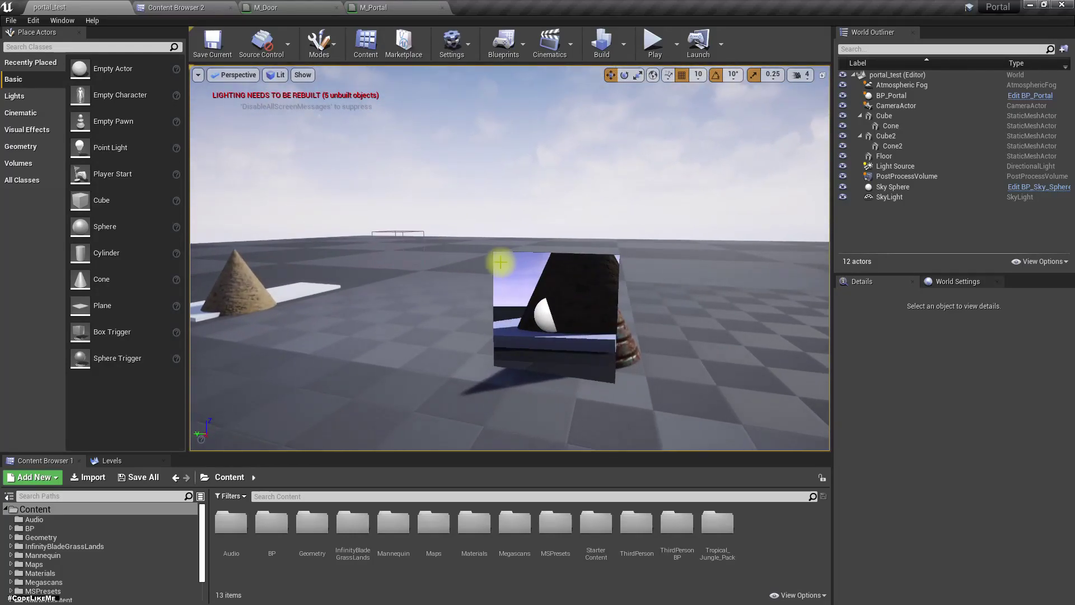
- Examine how the portal image on the door1 plane relates to the real slabs and cones from several free viewpoints
{"action": "right_click_drag", "start_coordinate": [415, 238], "coordinate": [389, 236]}
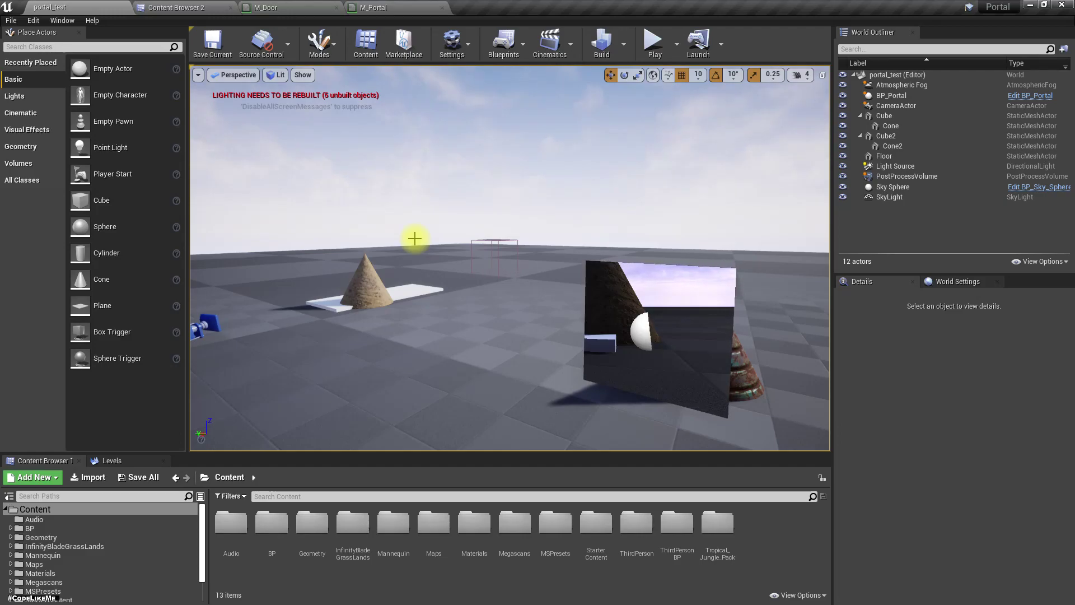
{"action": "right_click_drag", "start_coordinate": [415, 239], "coordinate": [439, 286]}
{"action": "key", "text": "s"}
{"action": "right_click_drag", "start_coordinate": [503, 302], "coordinate": [486, 282]}
{"action": "key", "text": "w"}
{"action": "key", "text": "w"}
{"action": "key", "text": "a"}
{"action": "key", "text": "w"}
{"action": "key", "text": "d"}
{"action": "key", "text": "a"}
{"action": "key", "text": "s"}
{"action": "key", "text": "w"}
{"action": "key", "text": "d"}
{"action": "left_click_drag", "start_coordinate": [588, 299], "coordinate": [493, 296]}
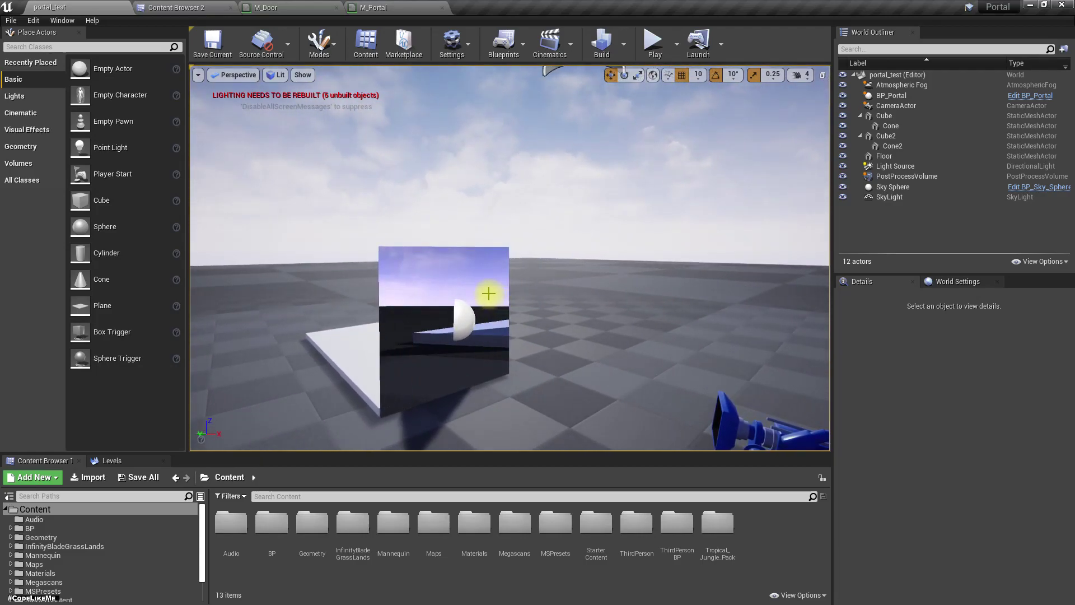
{"action": "key", "text": "d"}
{"action": "right_click_drag", "start_coordinate": [491, 298], "coordinate": [367, 294]}
{"action": "key", "text": "a"}
{"action": "key", "text": "w"}
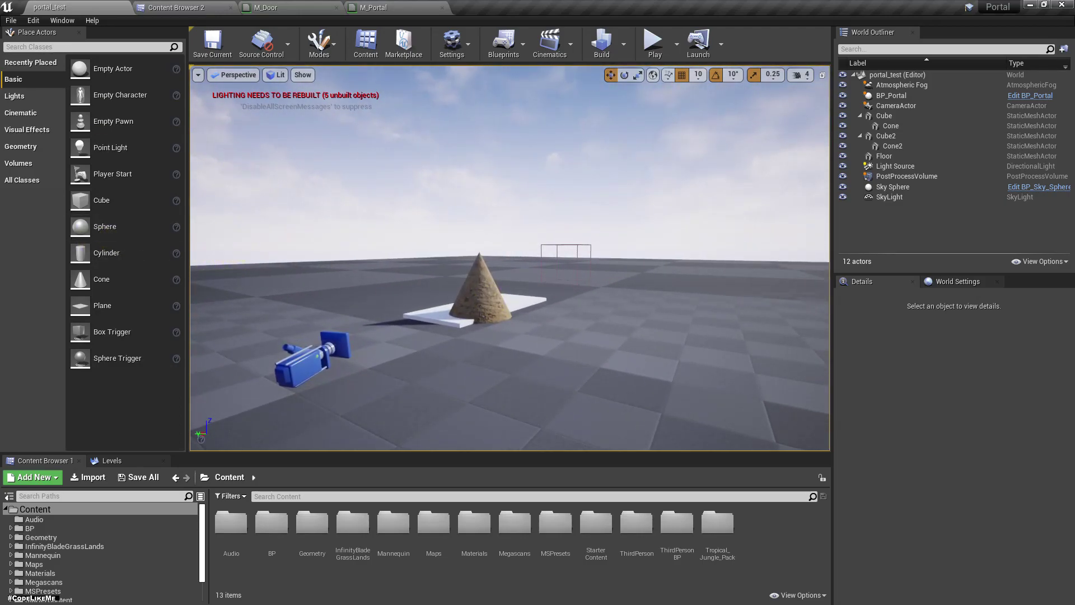
{"action": "key", "text": "a"}
{"action": "right_click_drag", "start_coordinate": [270, 262], "coordinate": [353, 270]}
{"action": "key", "text": "d"}
{"action": "left_click_drag", "start_coordinate": [270, 260], "coordinate": [270, 261]}
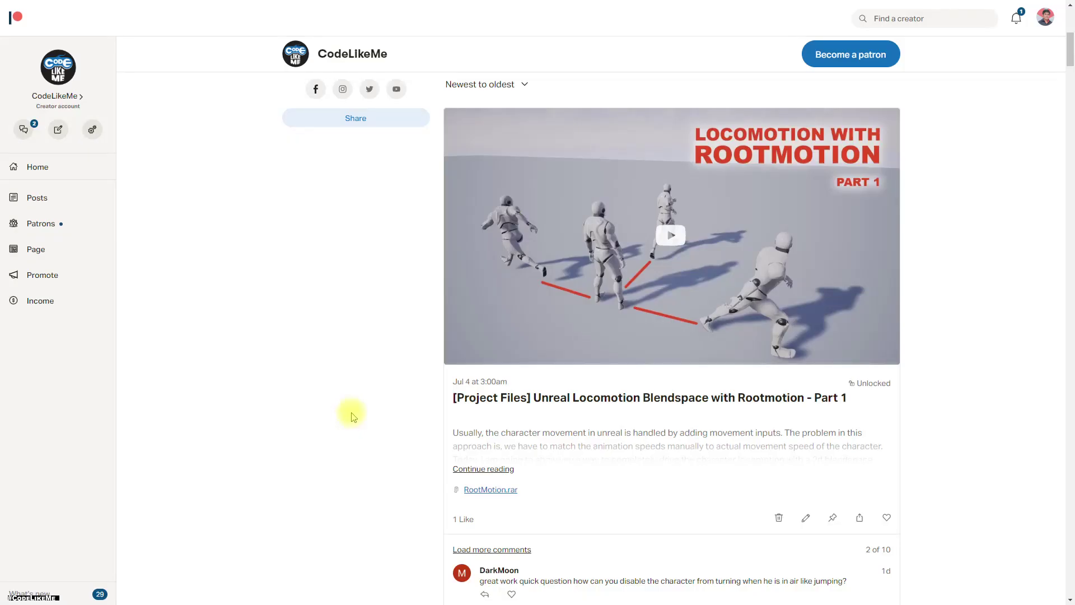
- Switch to the CodeLikeMe Patreon page and browse its feed of project file posts
{"action": "scroll", "coordinate": [403, 391], "scroll_direction": "down", "scroll_amount": 5}
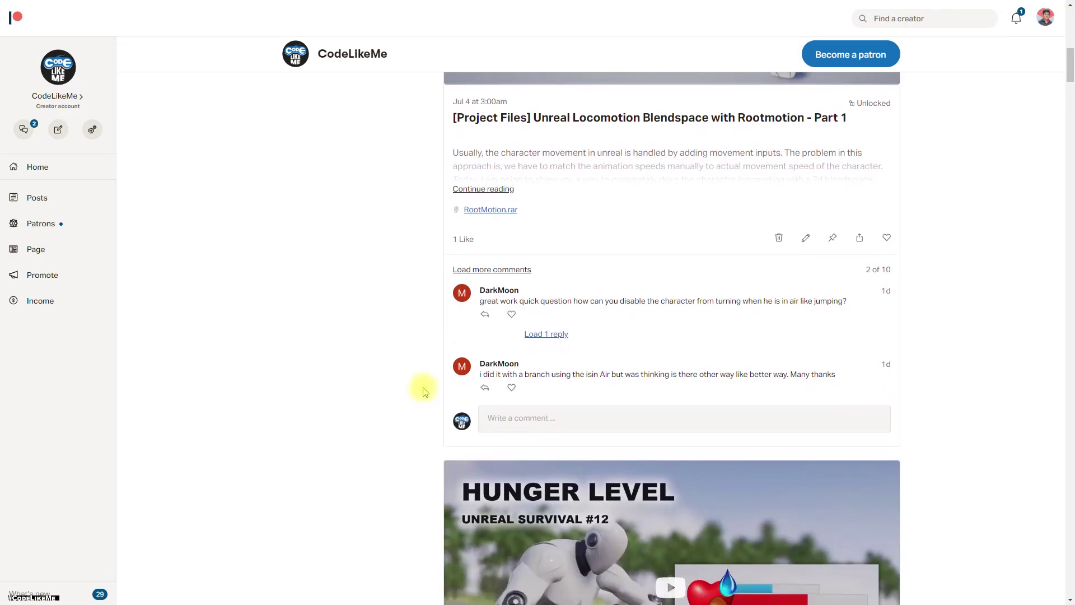
{"action": "scroll", "coordinate": [424, 387], "scroll_direction": "down", "scroll_amount": 20}
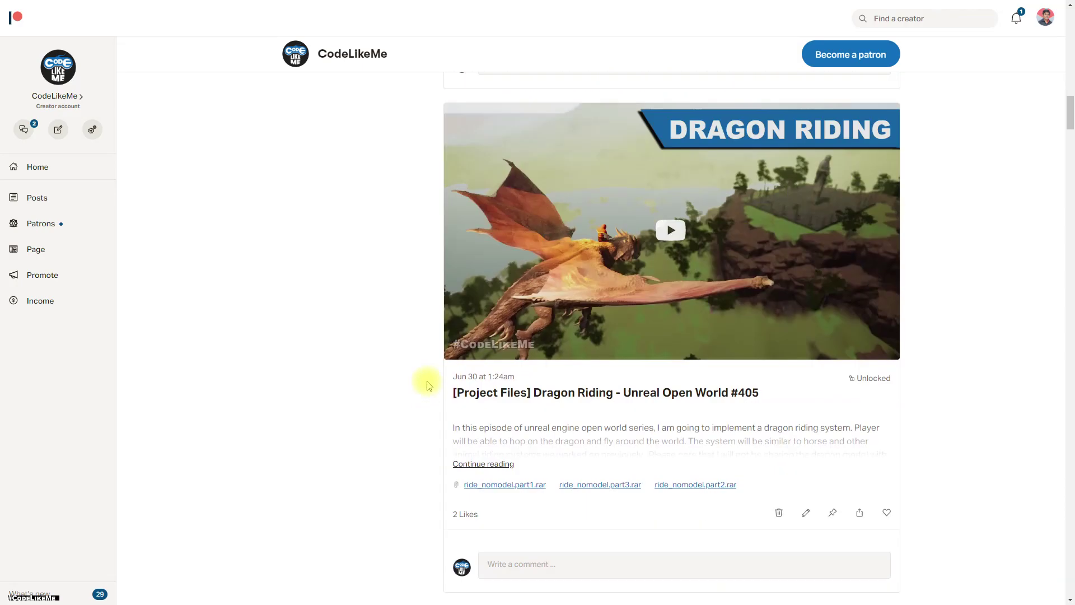
{"action": "scroll", "coordinate": [426, 384], "scroll_direction": "down", "scroll_amount": 16}
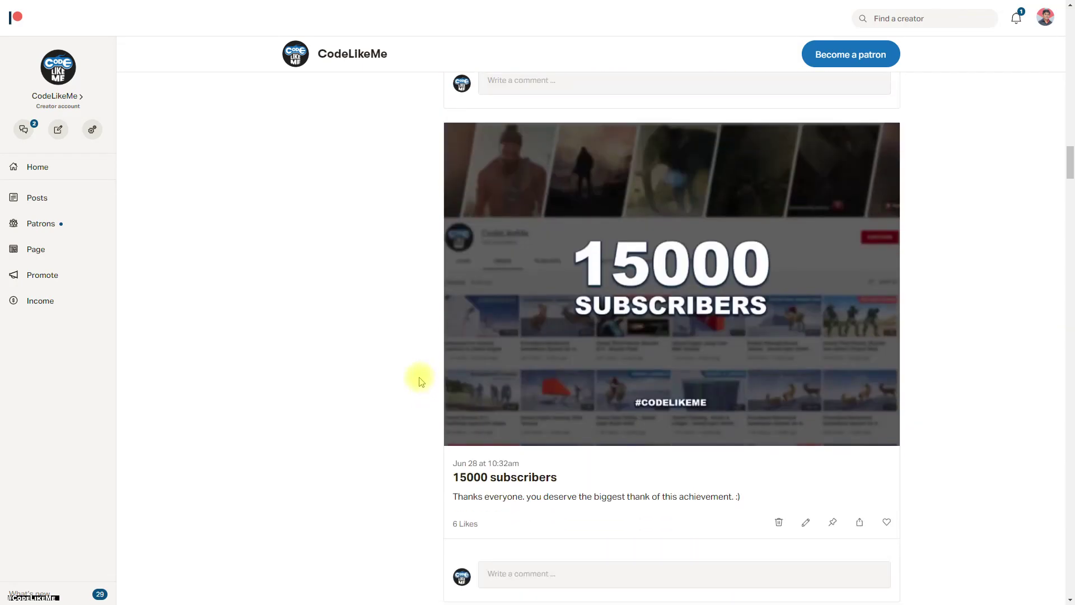
{"action": "scroll", "coordinate": [416, 381], "scroll_direction": "down", "scroll_amount": 20}
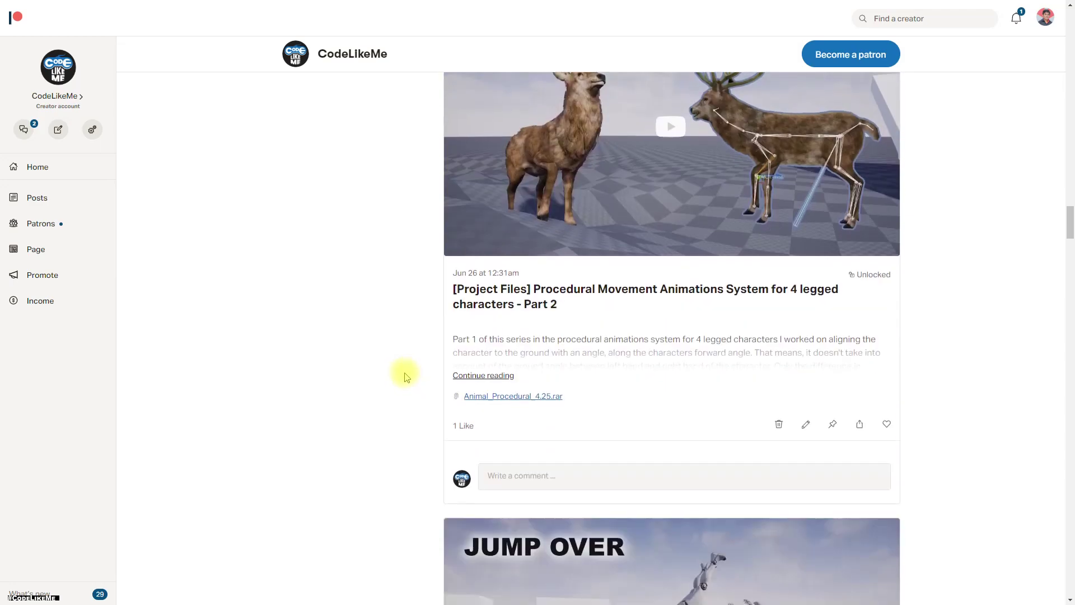
{"action": "scroll", "coordinate": [395, 375], "scroll_direction": "down", "scroll_amount": 20}
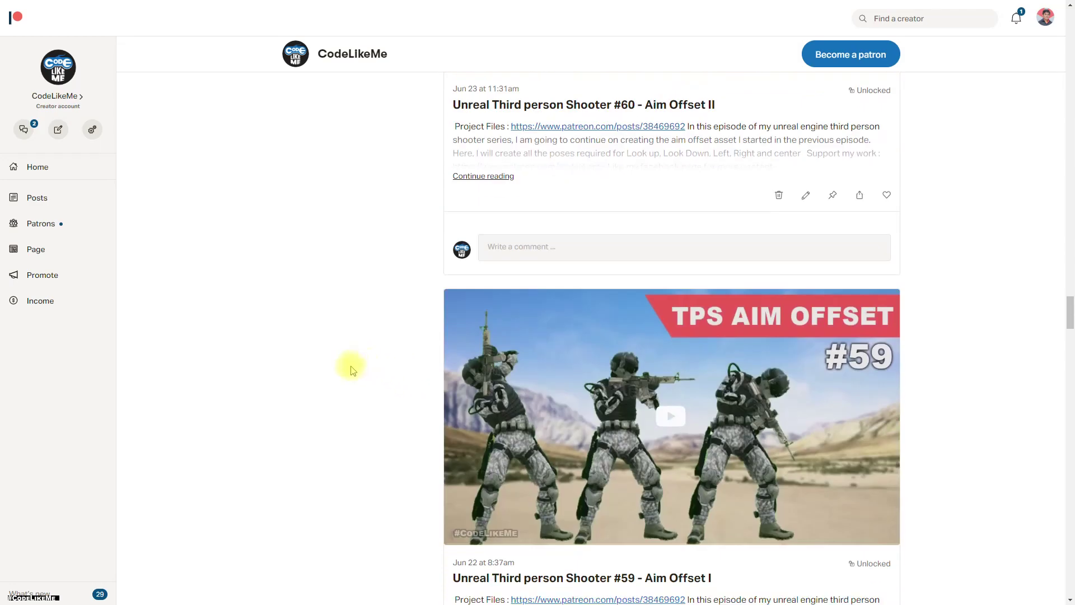
{"action": "scroll", "coordinate": [345, 368], "scroll_direction": "down", "scroll_amount": 5}
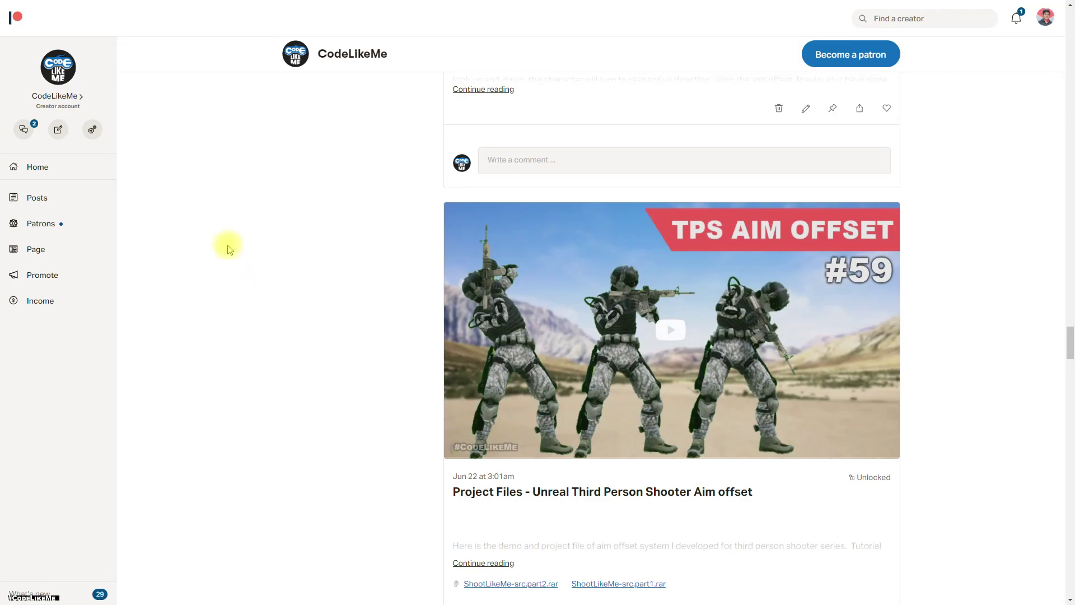
{"action": "scroll", "coordinate": [230, 246], "scroll_direction": "down", "scroll_amount": 14}
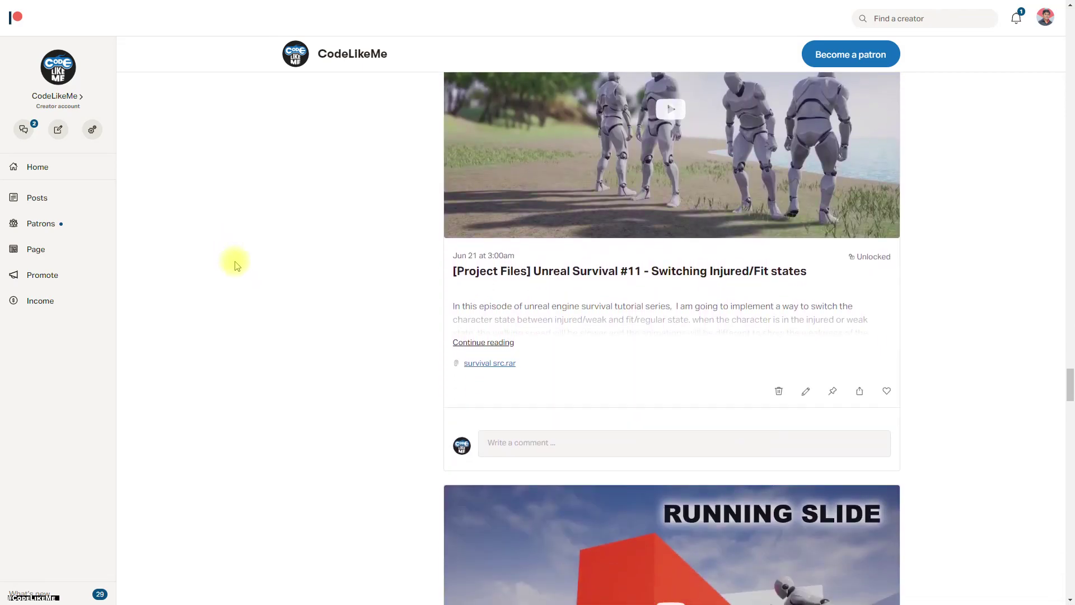